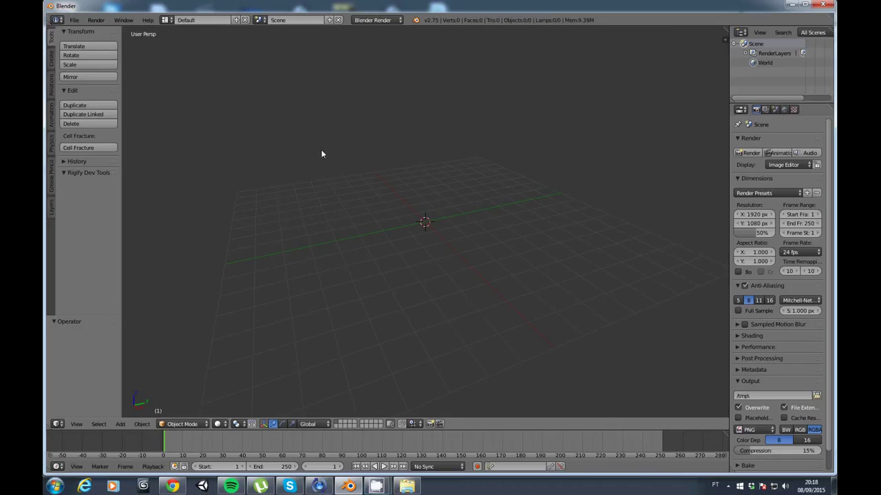
Check the compute device in the User Preferences System settings, then close the preferences
left_click(73, 20)
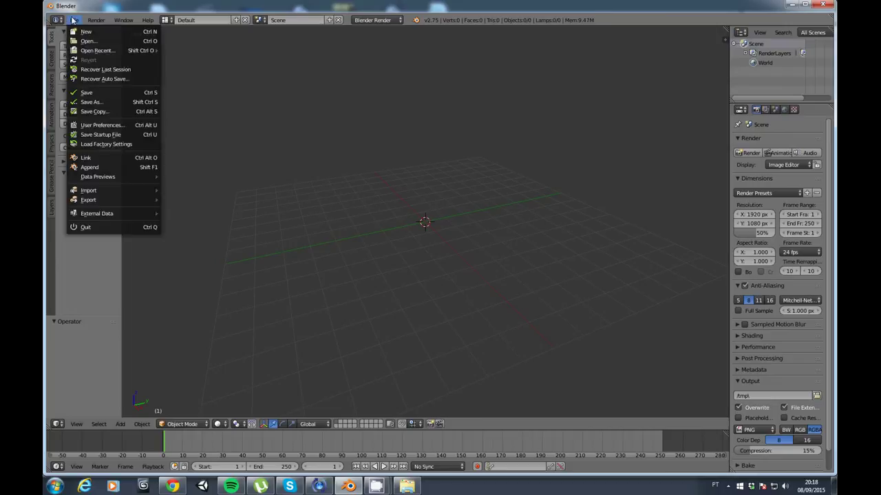
left_click(102, 126)
left_click(384, 36)
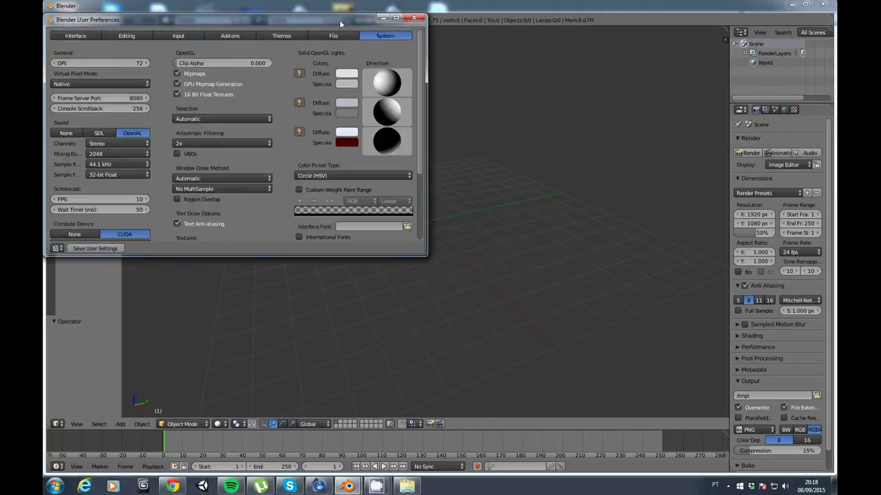
left_click_drag(339, 20, 377, 27)
left_click_drag(192, 262, 192, 304)
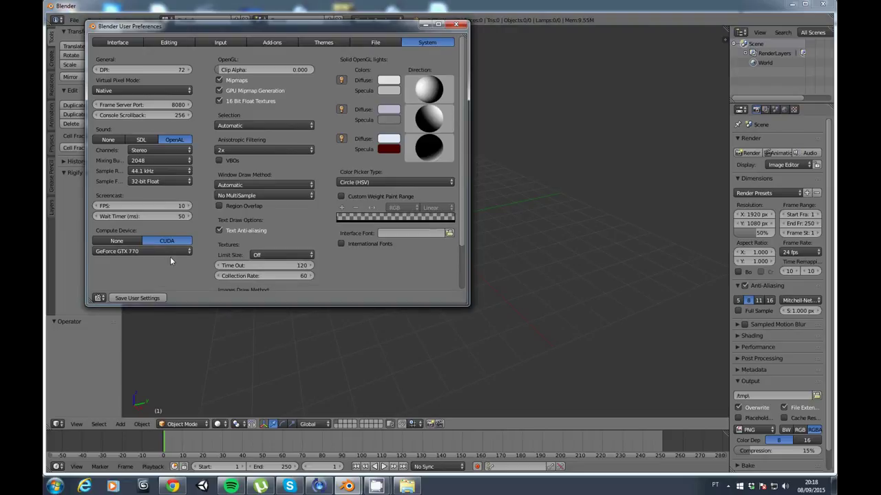
left_click(220, 43)
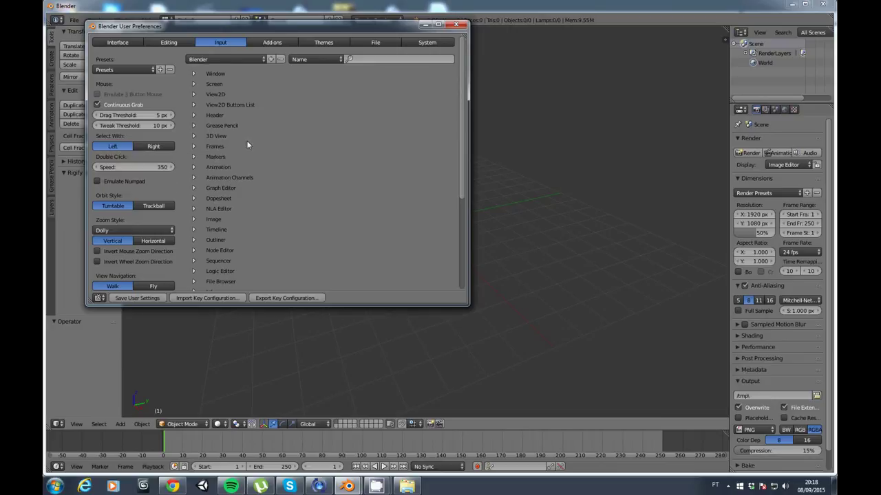
left_click(456, 25)
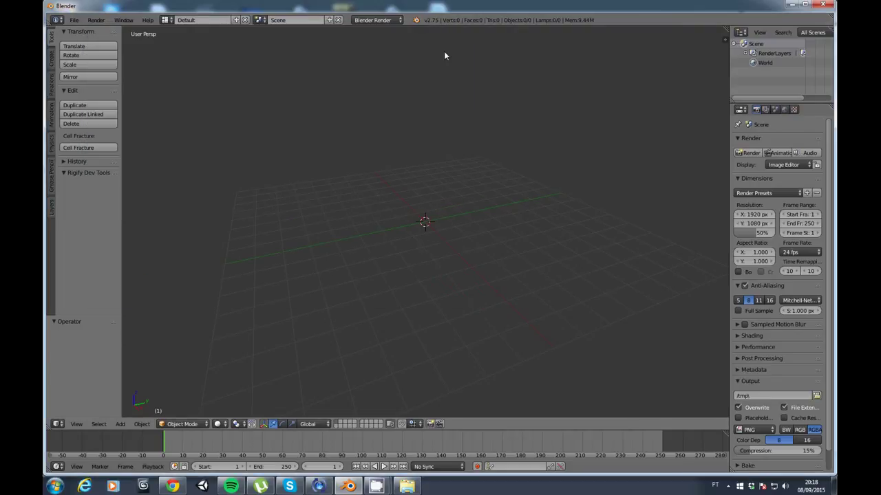
Switch the render engine to Cycles Render on GPU Compute and go to Top view
left_click(386, 22)
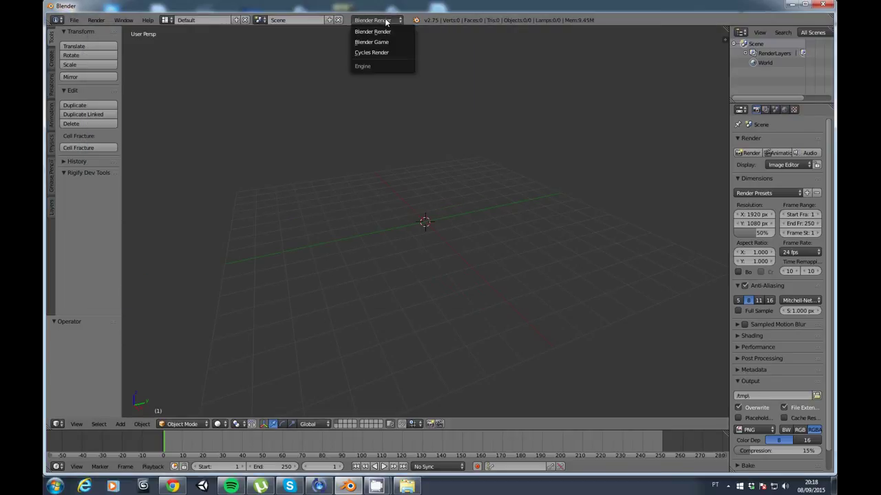
left_click(382, 53)
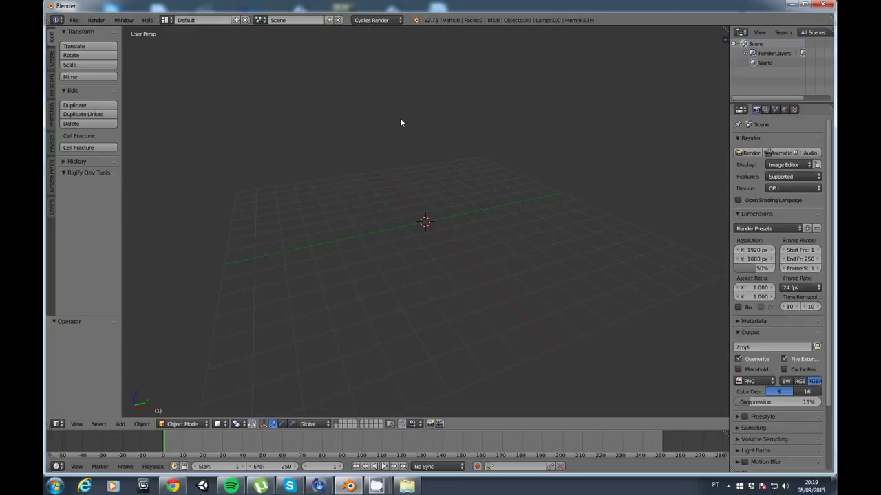
left_click(798, 188)
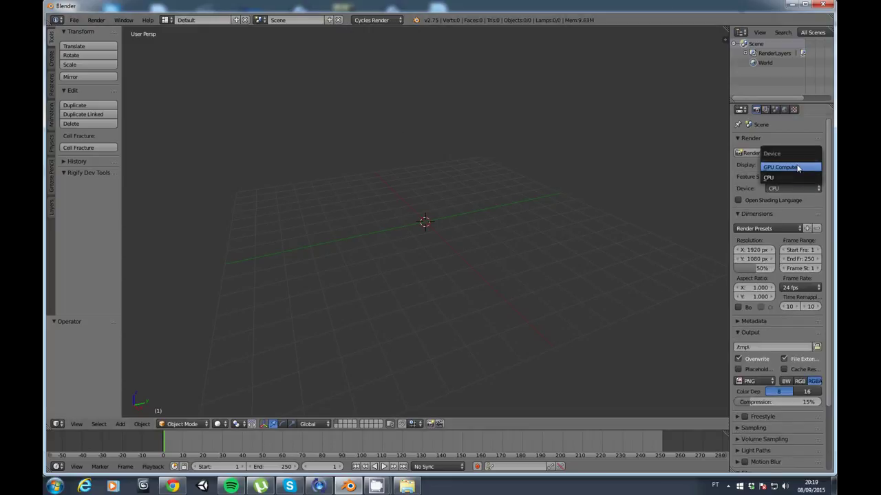
left_click(800, 169)
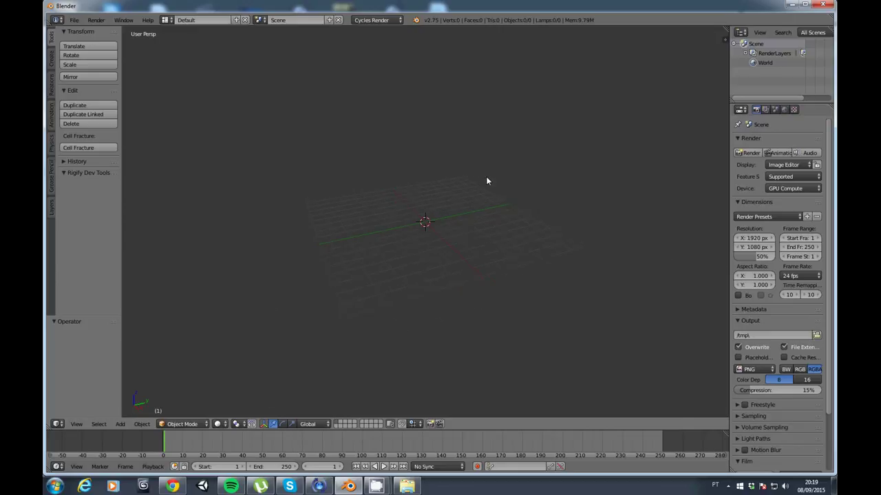
key("KP_7")
Enable Background Images and load the black-and-wood surfboard photo from the Prancha Surf folder
left_click(724, 39)
scroll(661, 330, "down", 1)
left_click(661, 359)
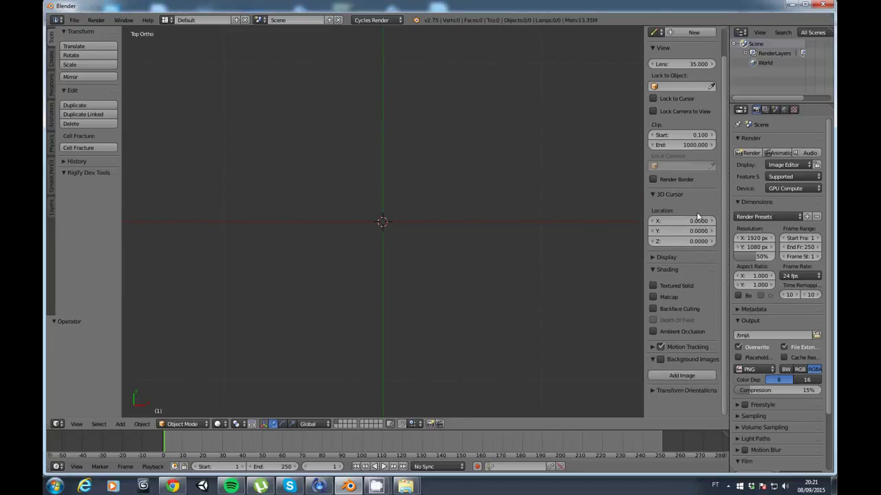
left_click(660, 359)
left_click(692, 375)
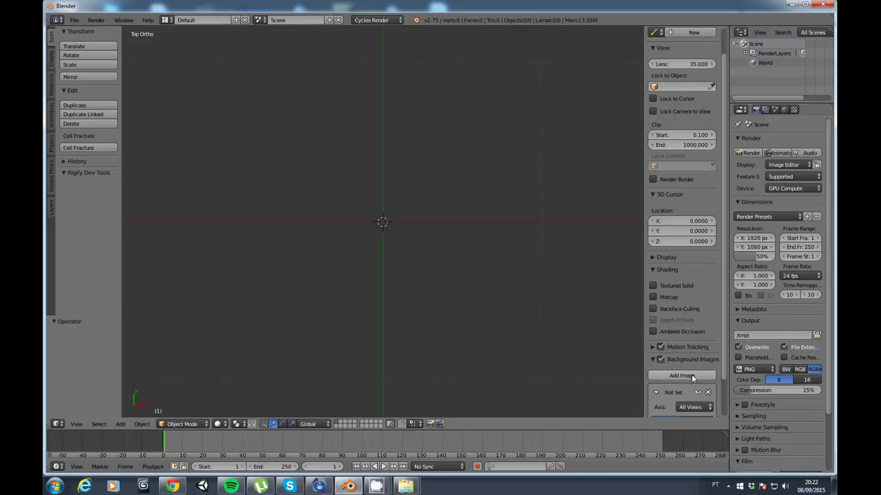
scroll(702, 371, "down", 2)
left_click(694, 395)
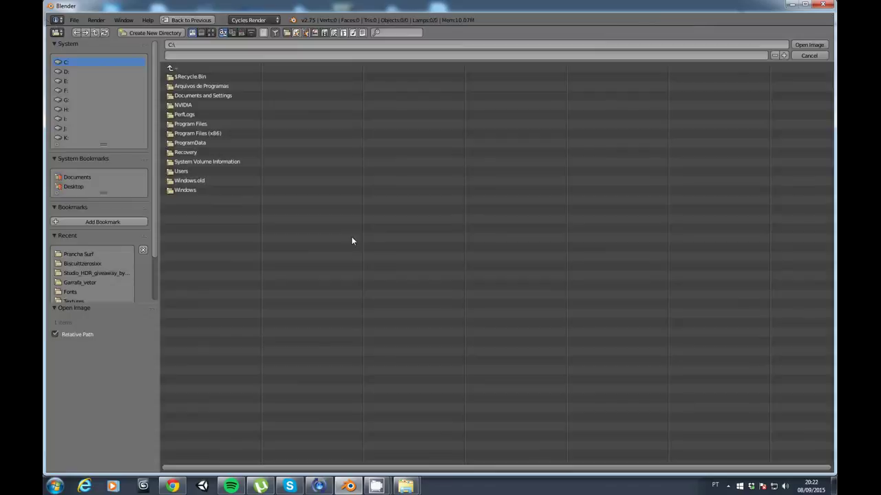
left_click(79, 254)
left_click(211, 32)
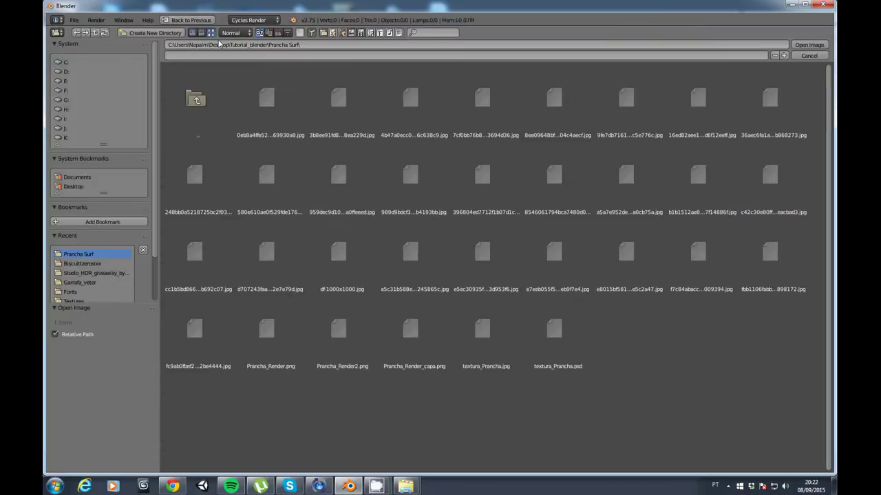
left_click(772, 100)
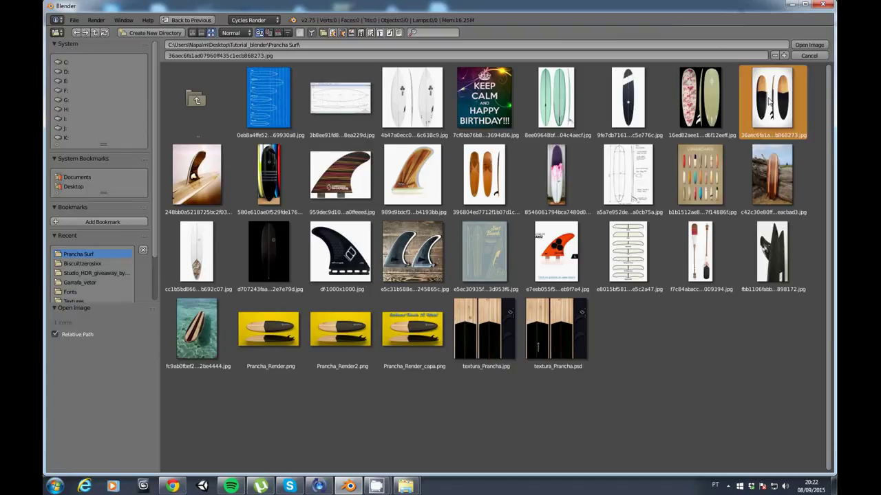
left_click(821, 44)
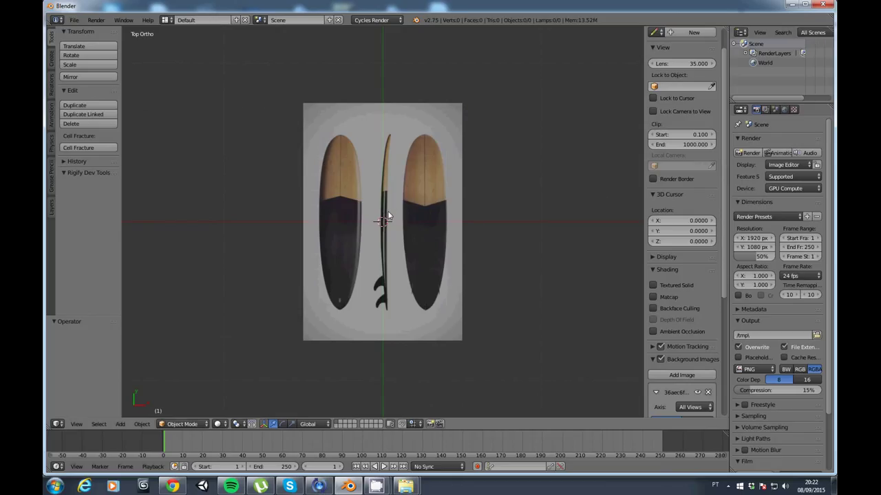
Zoom in on the left board and place the 3D cursor on it
scroll(388, 216, "up", 1)
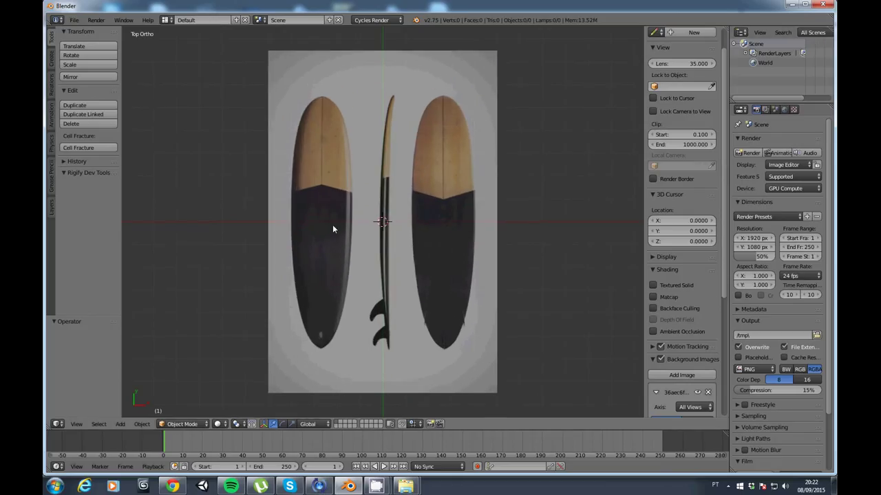
mouse_move(321, 225)
middle_mouse_down("shift")
mouse_move(366, 226)
mouse_move(387, 260)
middle_mouse_up("shift")
scroll(367, 226, "up", 1)
scroll(365, 227, "up", 1)
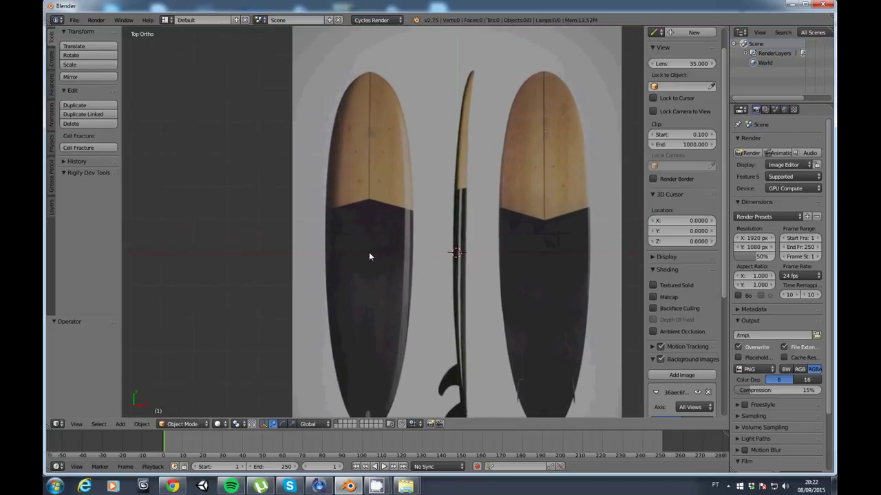
left_click(368, 254)
key("shift+a")
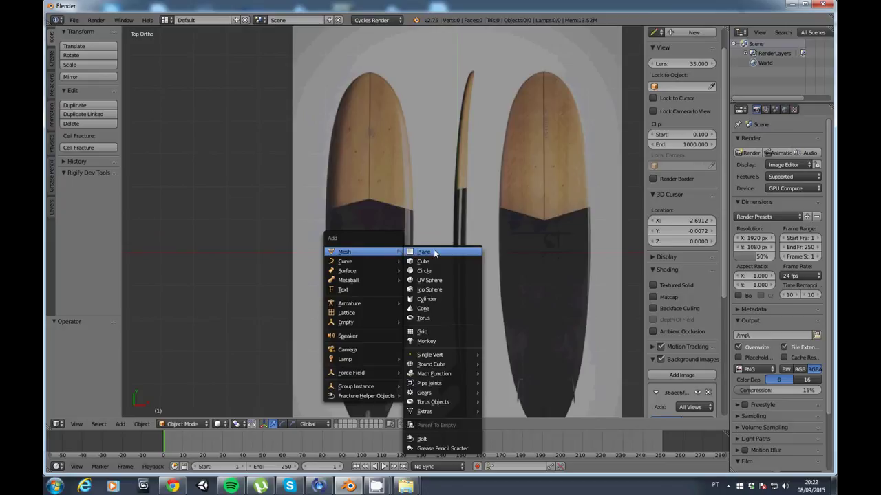
Add a plane at the 3D cursor and turn on X-ray to see the photo through it
left_click(434, 252)
scroll(399, 275, "up", 4)
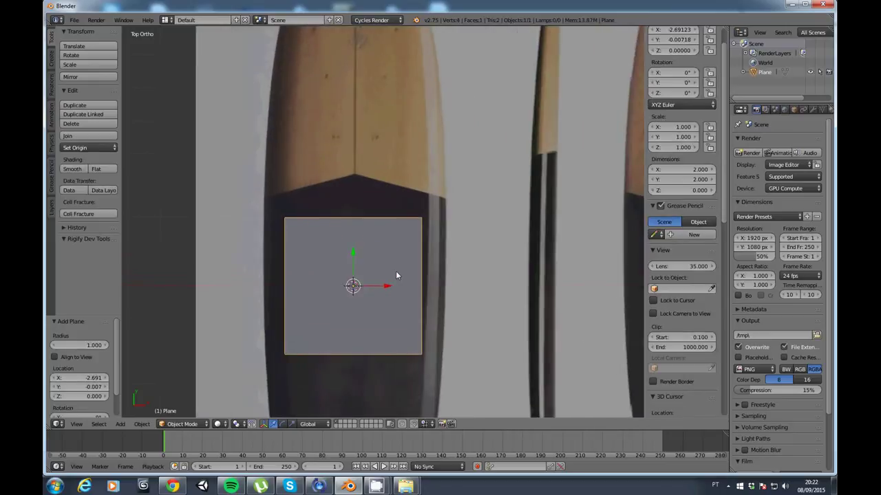
scroll(397, 277, "up", 2)
key("z")
scroll(397, 289, "up", 2)
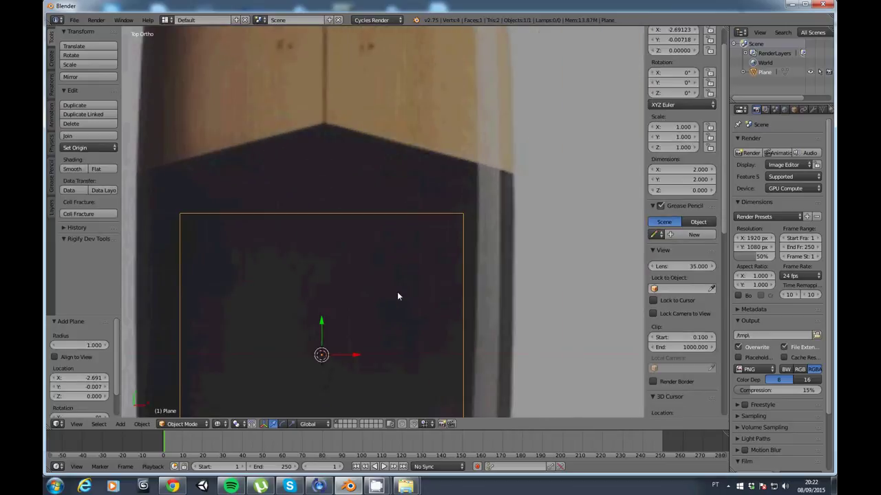
Move the plane along Y and X onto the left board's tail section, then enter Edit Mode
left_click_drag(321, 338, 353, 91)
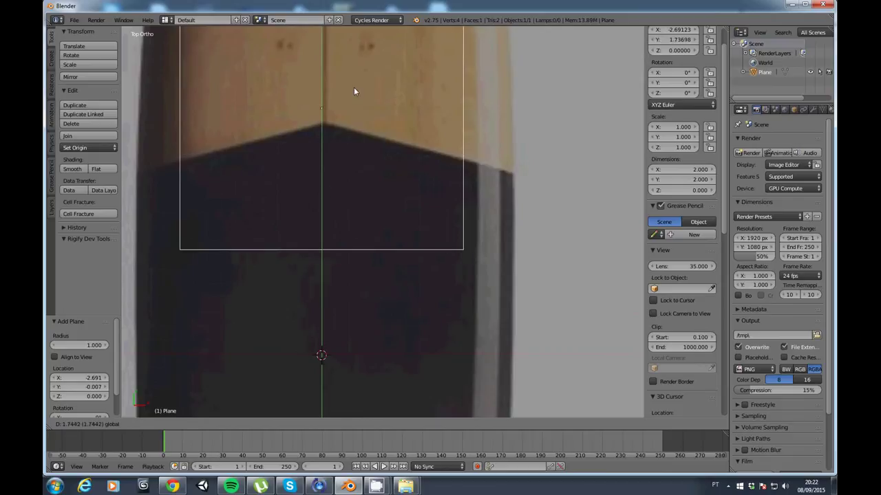
scroll(353, 105, "up", 3)
middle_click_drag(335, 101, 419, 331, "shift")
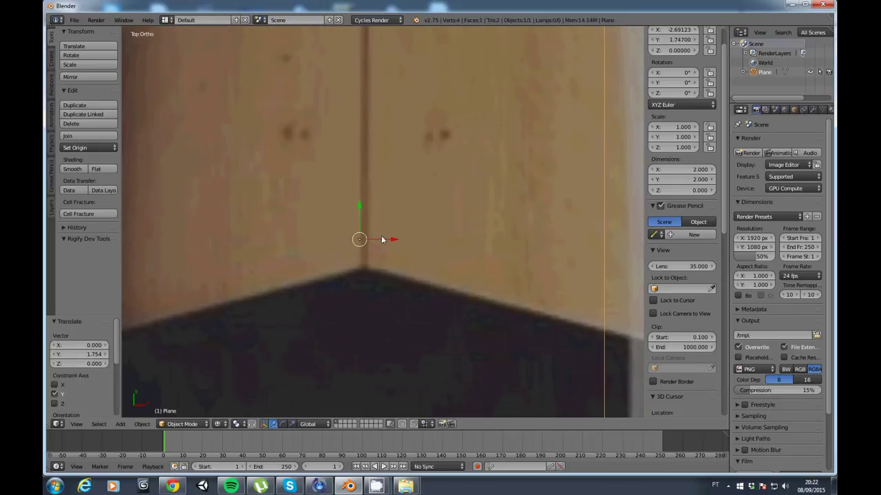
key("g")
key("x")
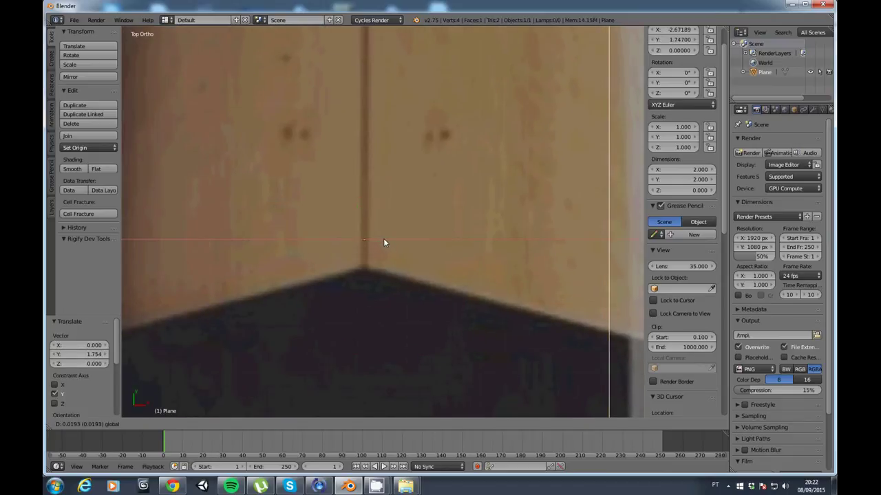
left_click(384, 238)
scroll(379, 245, "down", 7)
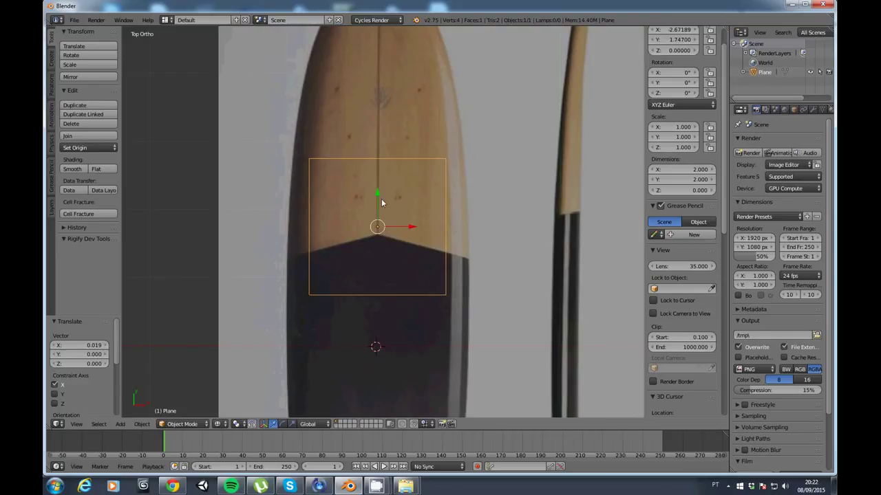
left_click_drag(375, 195, 371, 310)
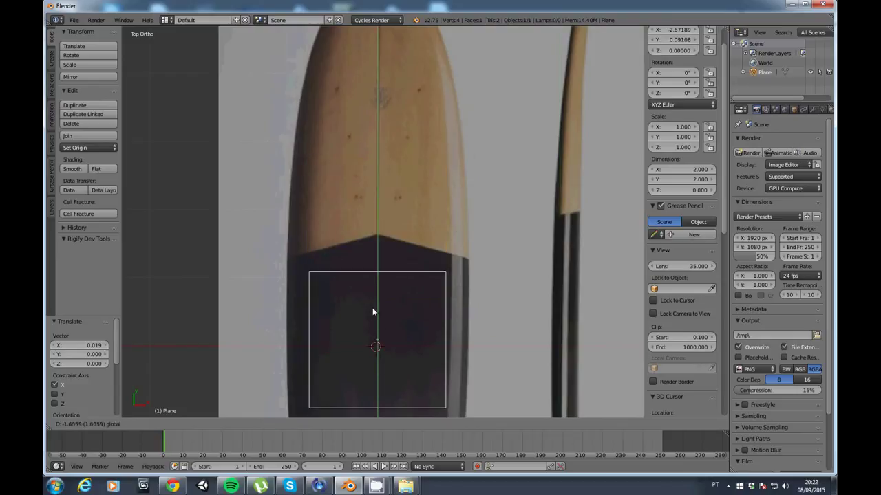
scroll(419, 280, "down", 2)
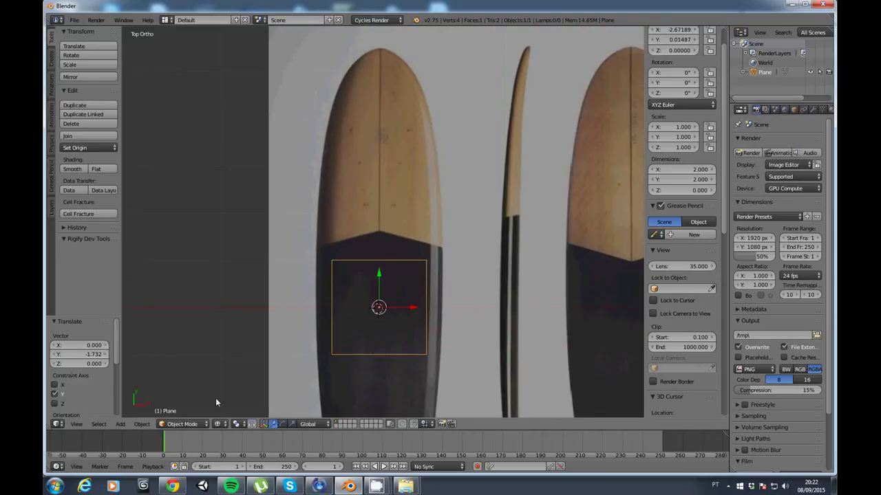
left_click(194, 424)
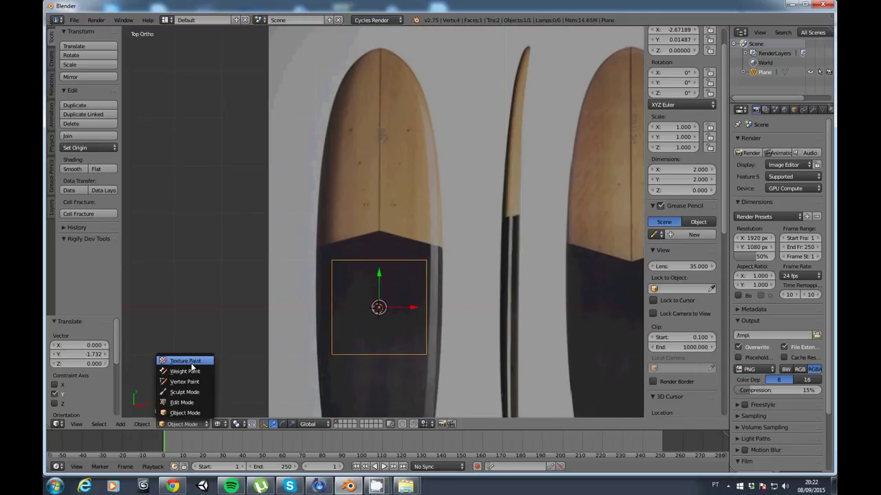
left_click(181, 403)
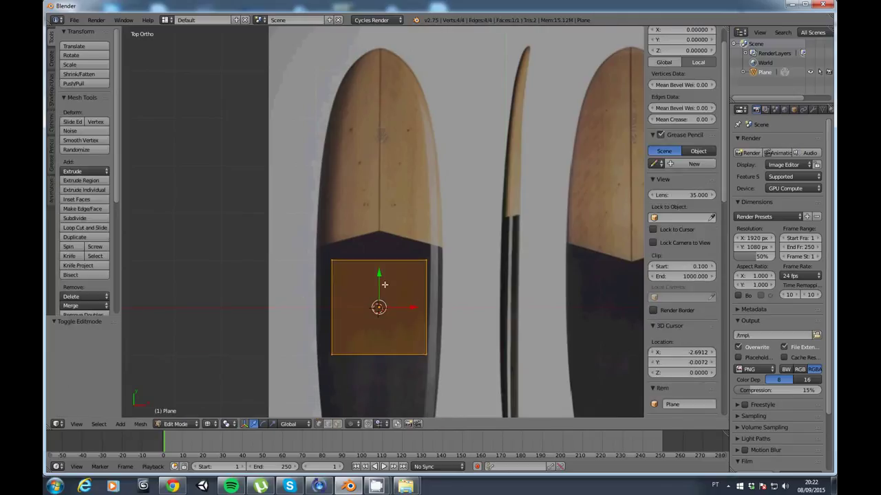
Select the plane's right edge and scale it down toward its midpoint
right_click(333, 261)
right_click(425, 261)
right_click(425, 354)
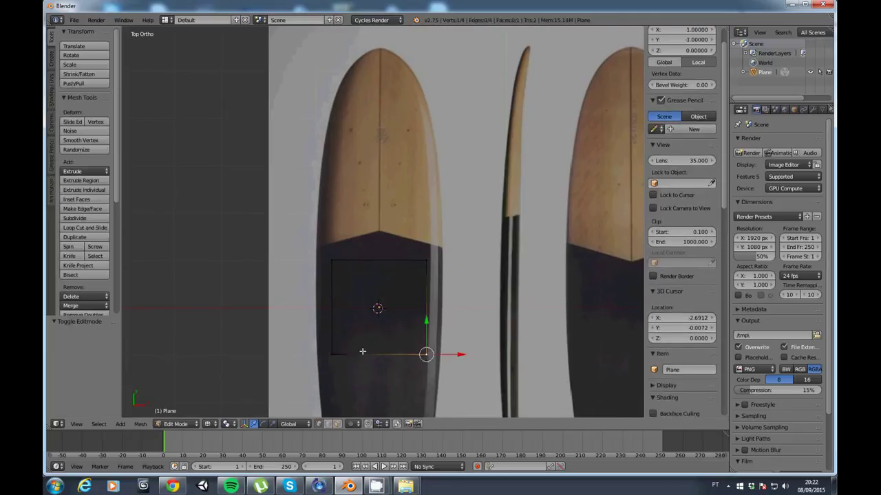
right_click(333, 354)
right_click(429, 260)
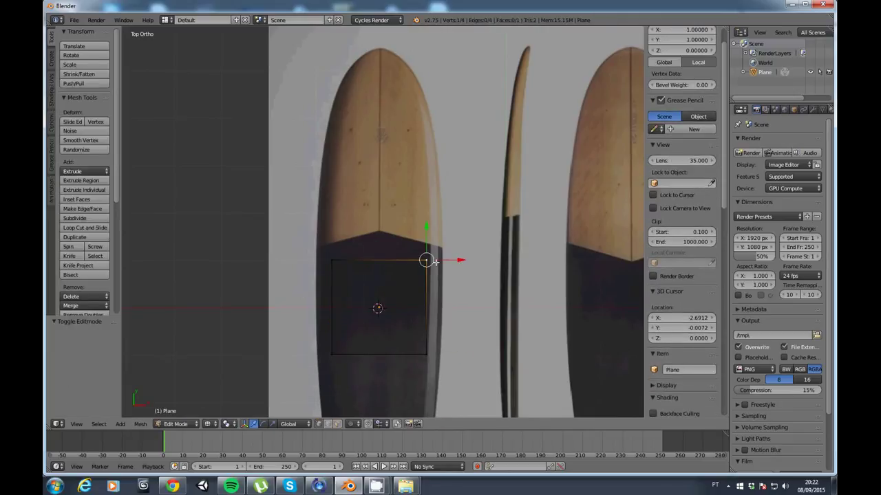
right_click(426, 352, "shift")
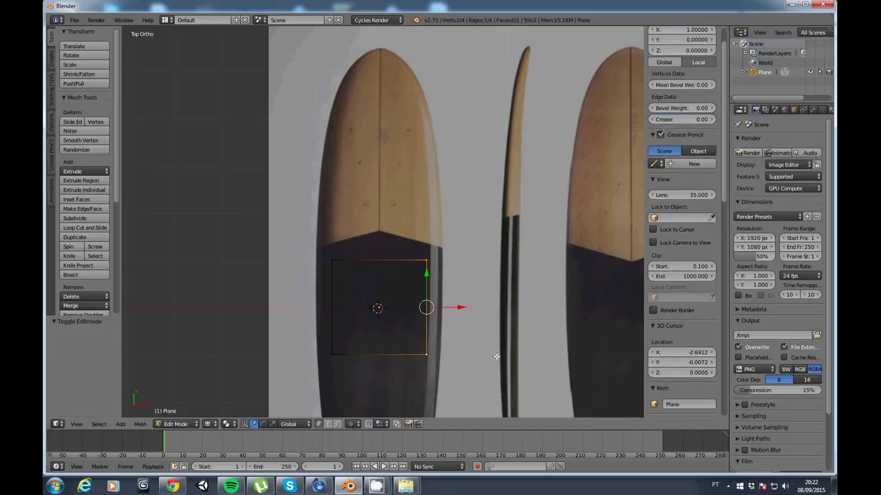
key("s")
left_click(447, 316)
Move the short edge and two vertices up to the nose tip, refining along Y and X
key("g")
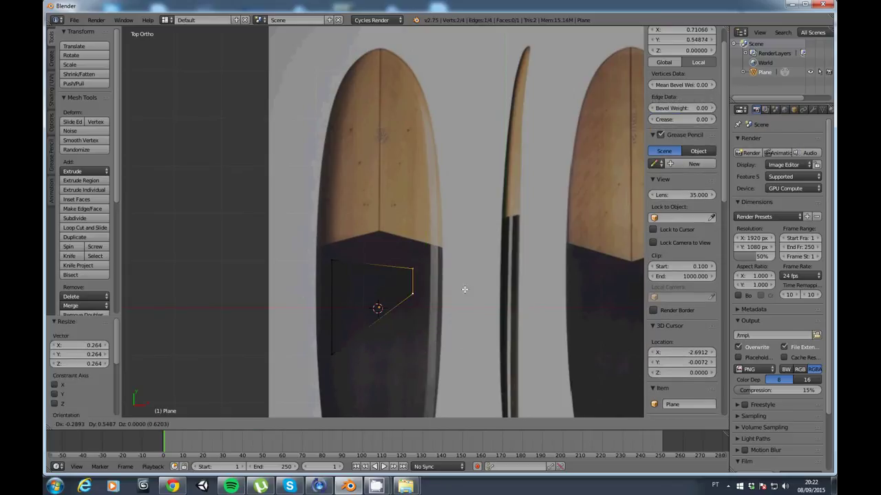
left_click(432, 86)
right_click(331, 260)
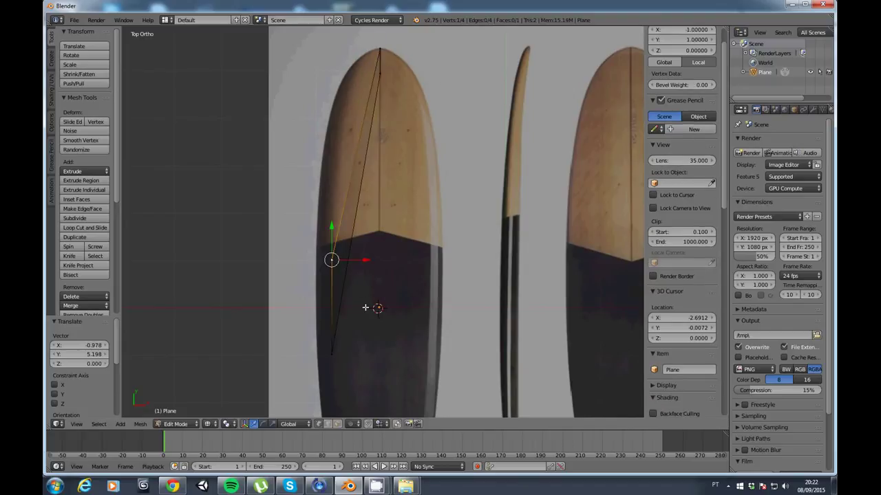
key("g")
left_click(354, 63)
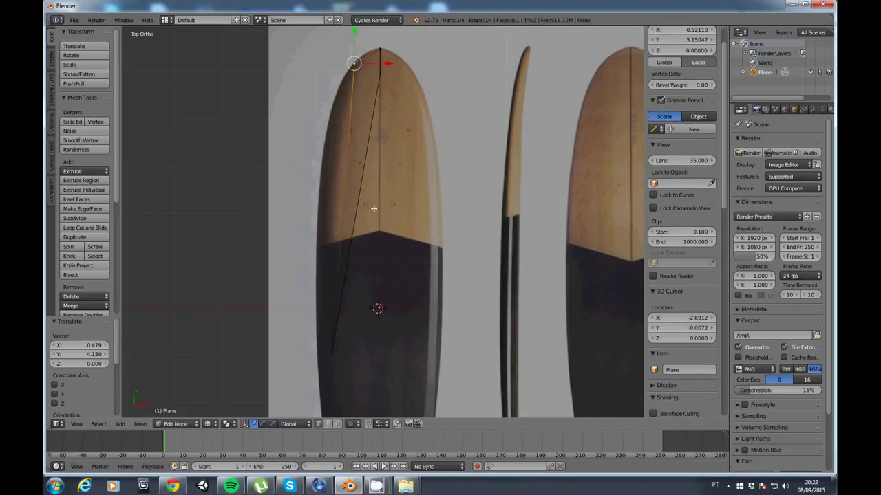
right_click(334, 354)
key("g")
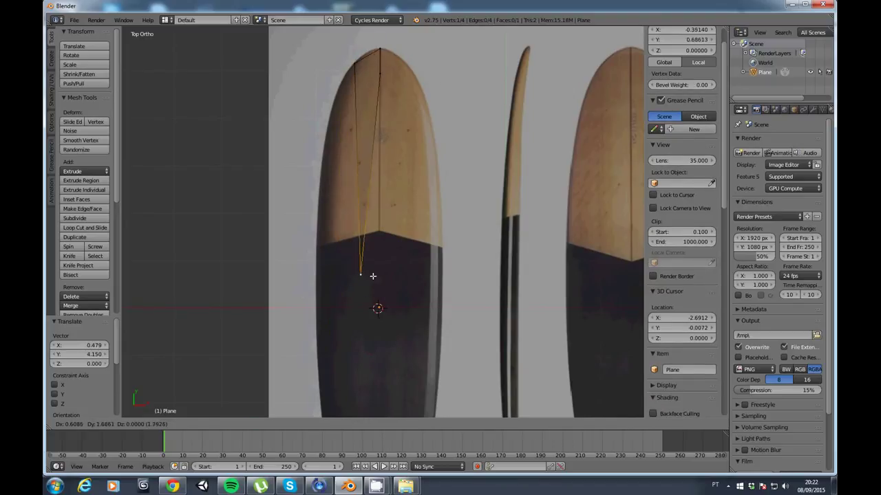
left_click(377, 85)
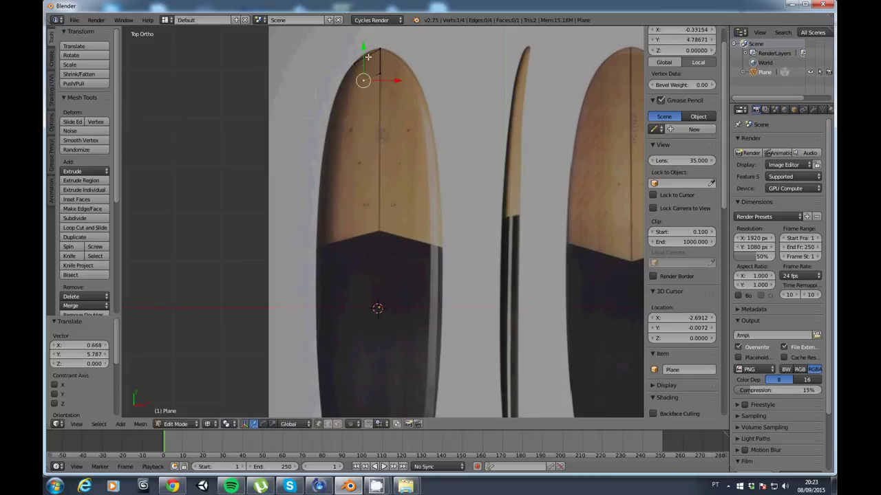
left_click_drag(363, 49, 357, 53)
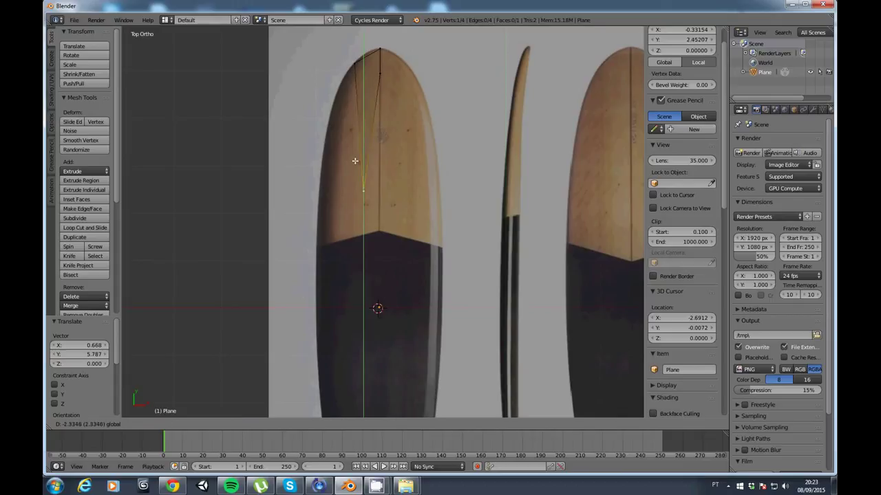
left_click(357, 51)
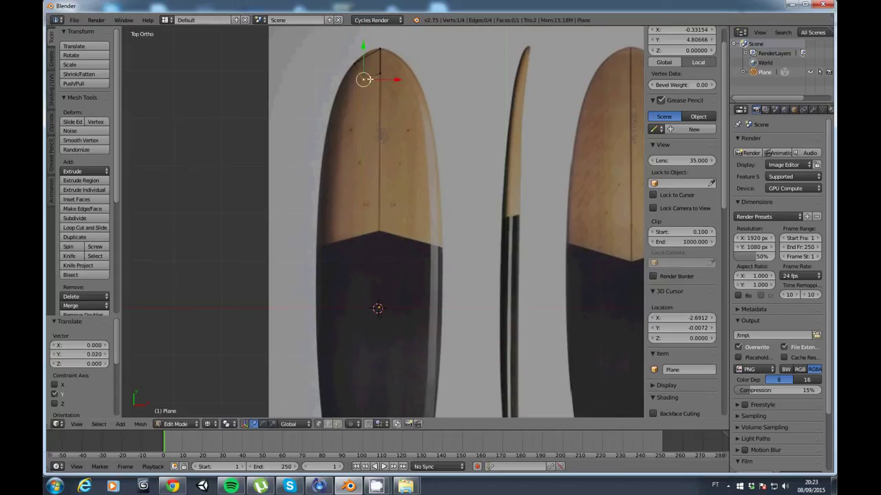
left_click_drag(382, 79, 379, 79)
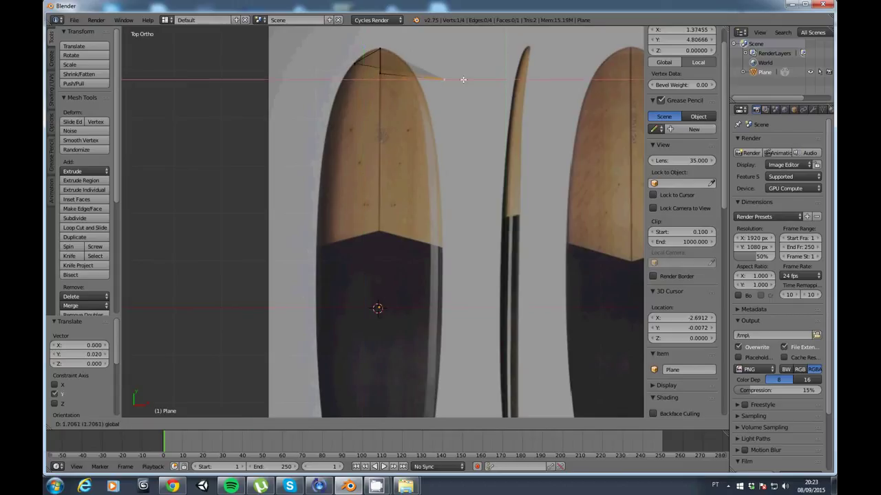
left_click(363, 178)
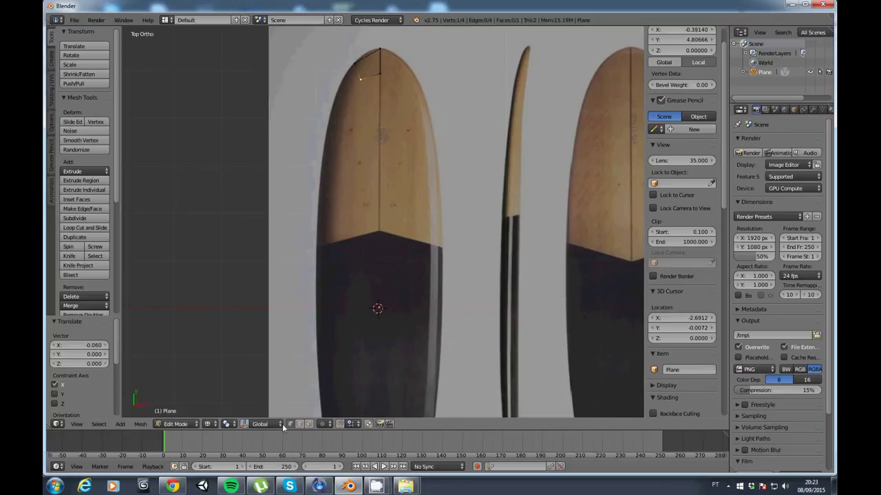
Move the neighbouring edge onto the nose outline, then centre the whole board in view
left_click(244, 424)
left_click(245, 424)
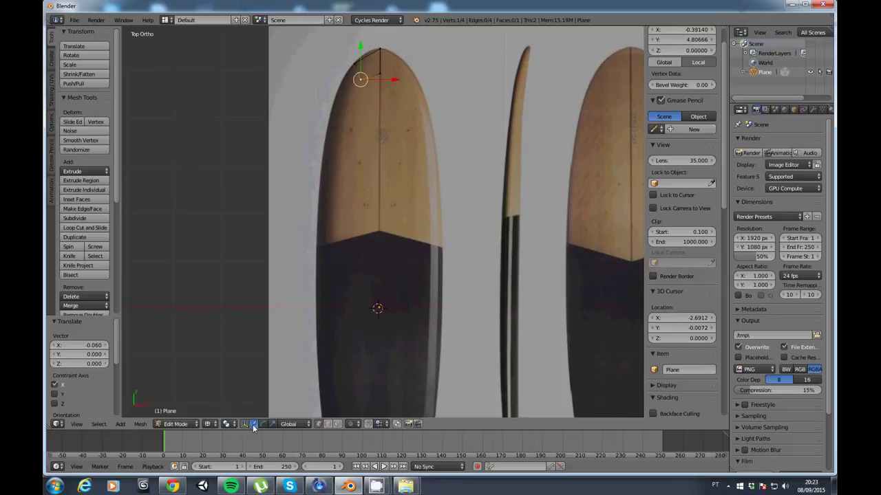
scroll(328, 272, "up", 2)
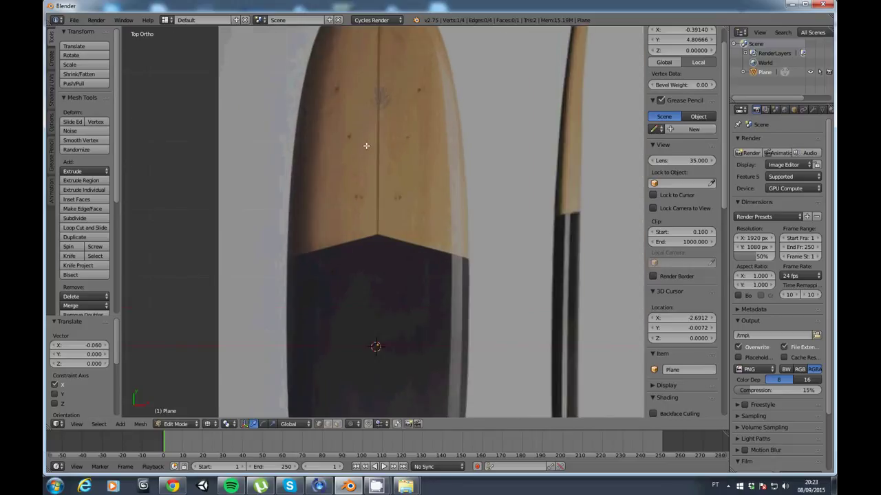
scroll(365, 309, "down", 3)
scroll(376, 297, "up", 2)
scroll(376, 297, "up", 2)
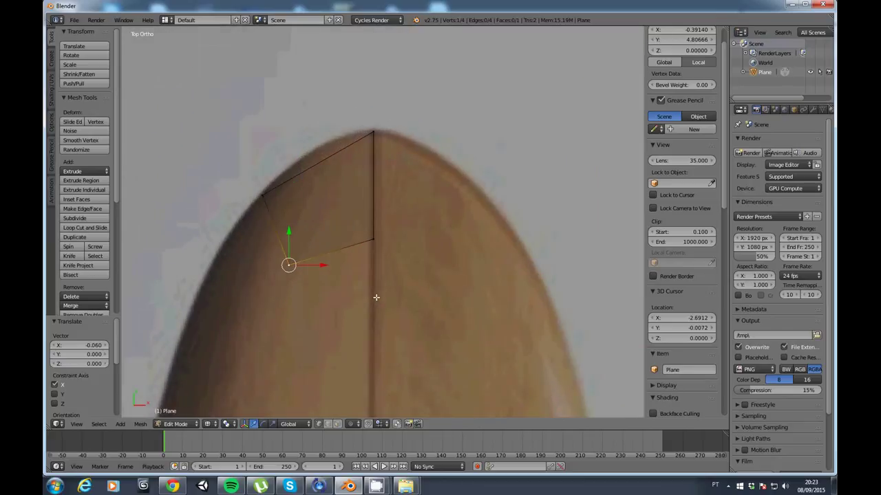
right_click(271, 192, "shift")
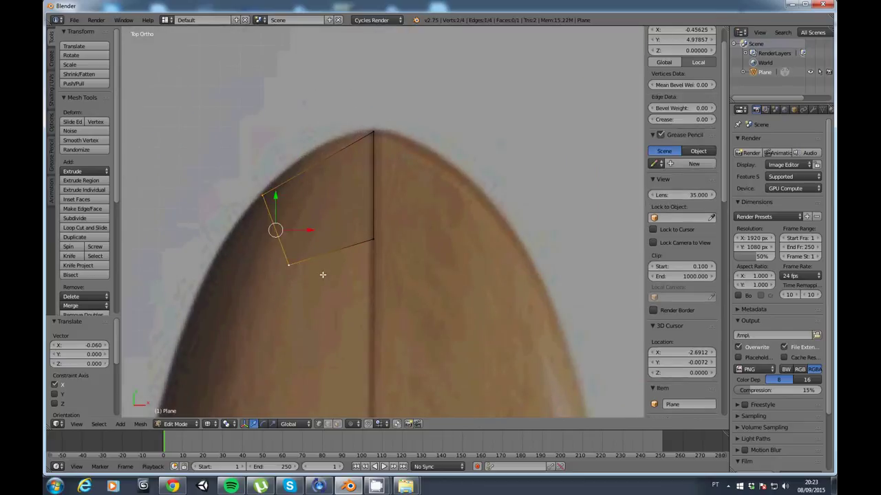
key("g")
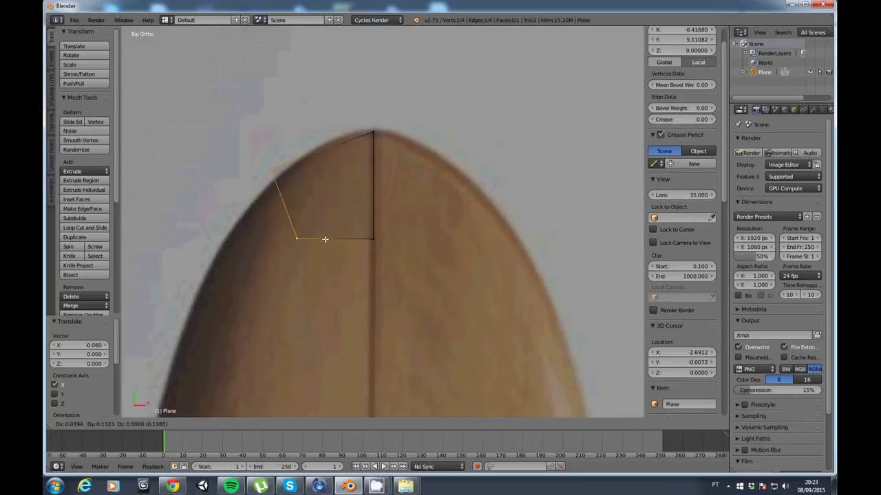
left_click(322, 244)
scroll(322, 243, "down", 2)
scroll(334, 236, "down", 2)
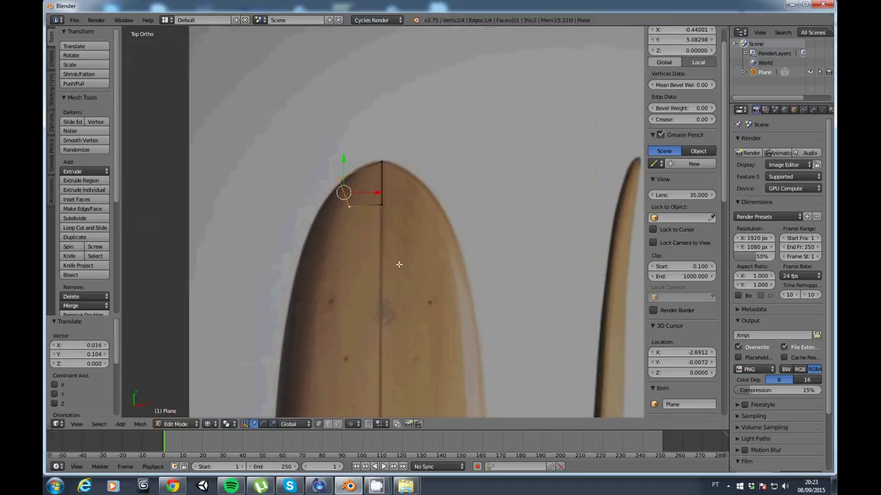
scroll(399, 261, "down", 2)
scroll(408, 218, "down", 2)
middle_click_drag(408, 218, 422, 143, "shift")
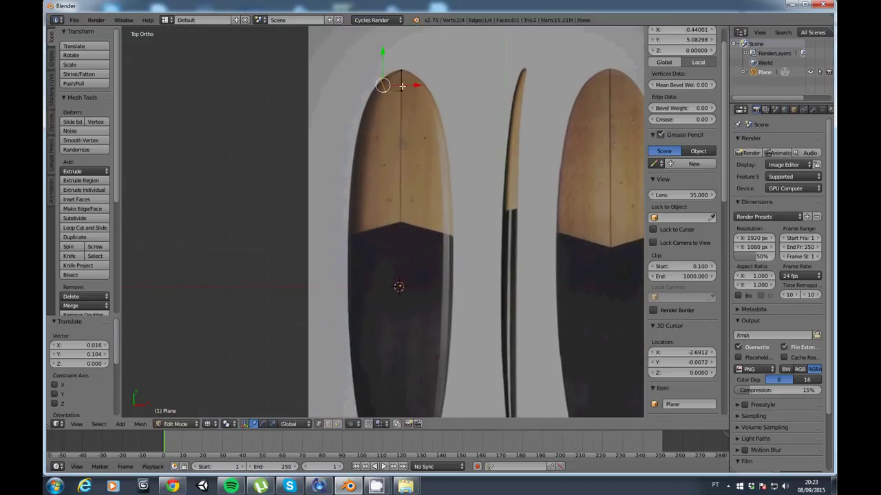
scroll(411, 179, "down", 2)
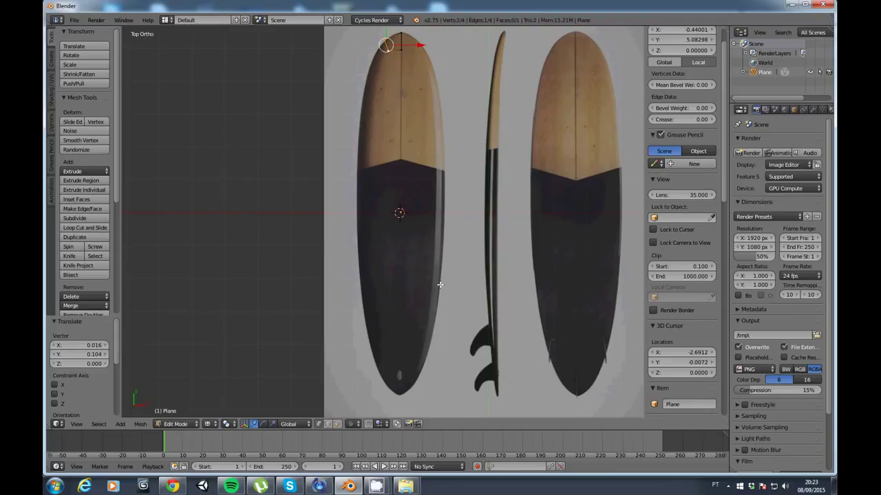
scroll(429, 240, "up", 1)
scroll(401, 158, "up", 2)
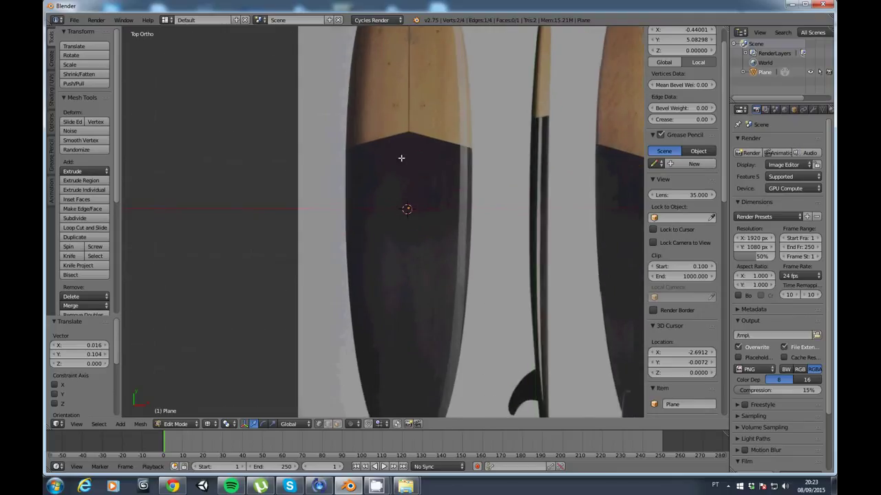
scroll(370, 240, "up", 2)
scroll(375, 223, "up", 1)
scroll(375, 223, "down", 1)
Move the centre-line vertex along Y to the nose tip and reshape the others into a triangle
scroll(388, 275, "up", 2)
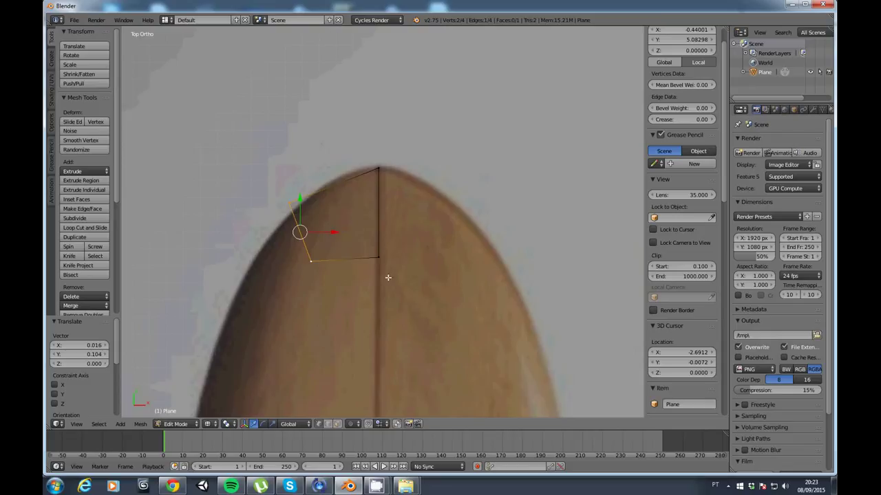
right_click(379, 256)
key("g")
key("y")
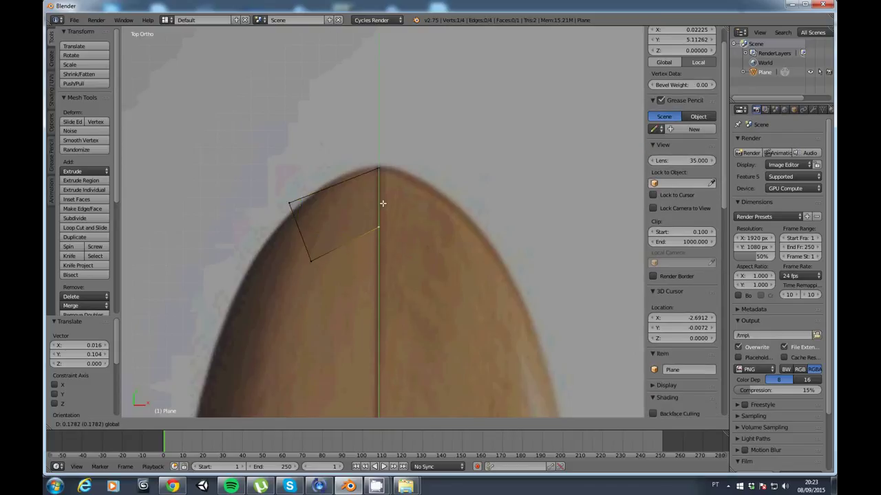
left_click(385, 163)
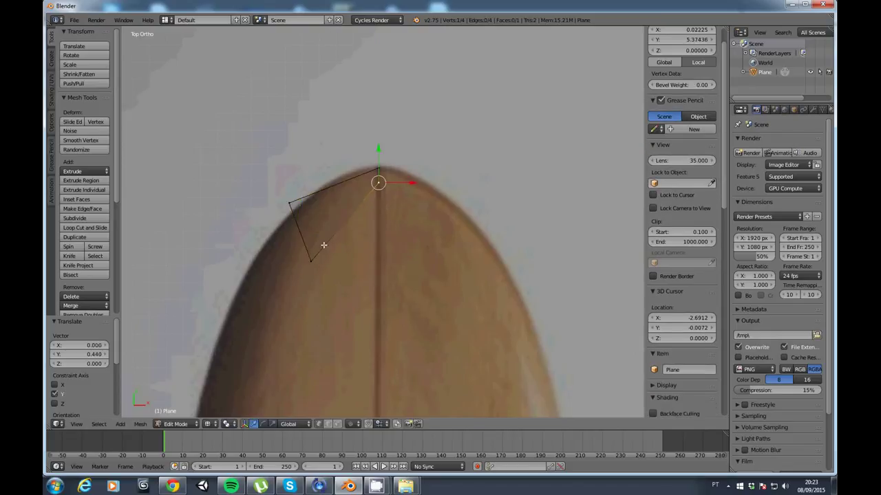
right_click(312, 263)
key("g")
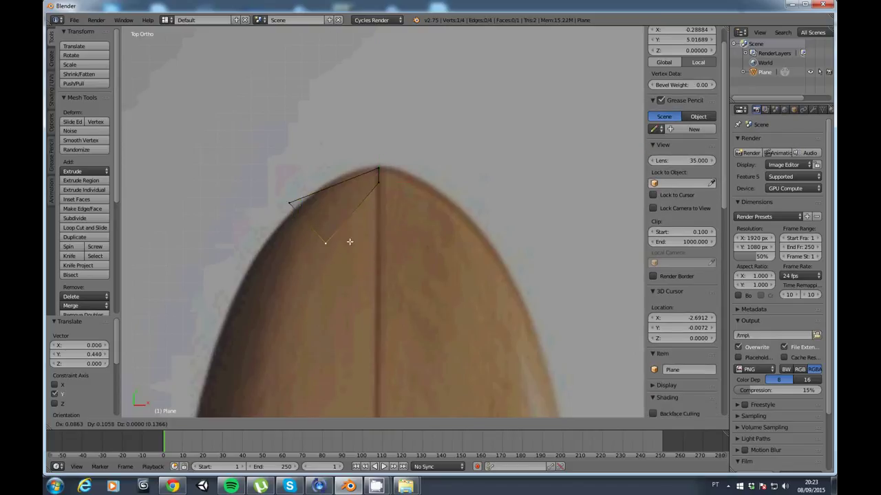
left_click(348, 242)
right_click(289, 204)
key("g")
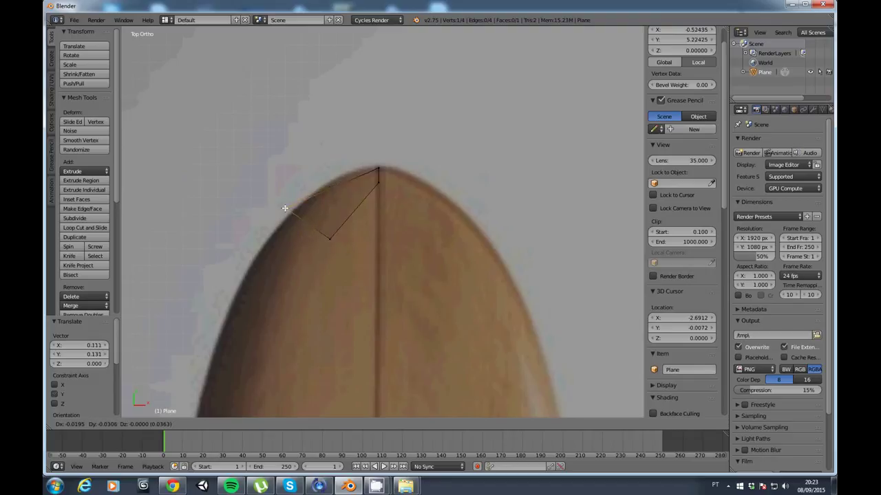
left_click(285, 204)
right_click(329, 240)
key("g")
left_click(326, 246)
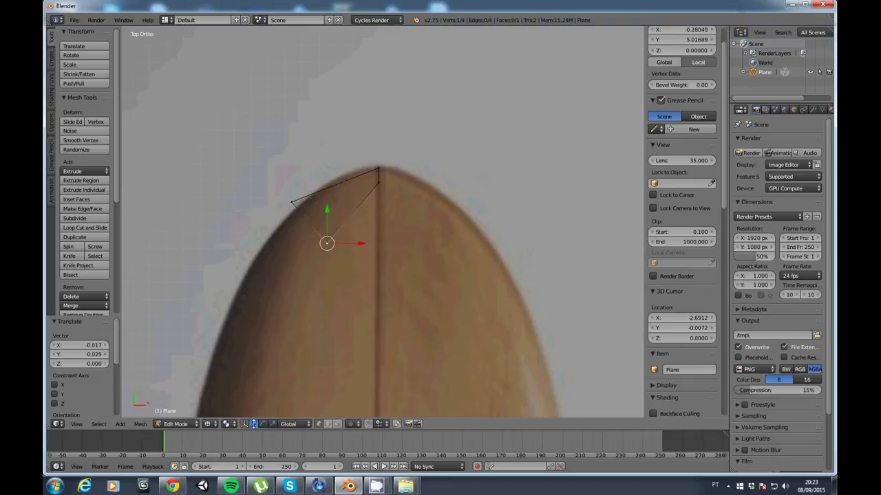
Clear the selection, switch to Edge select mode, and select the triangle's outer nose edge
left_click(328, 425)
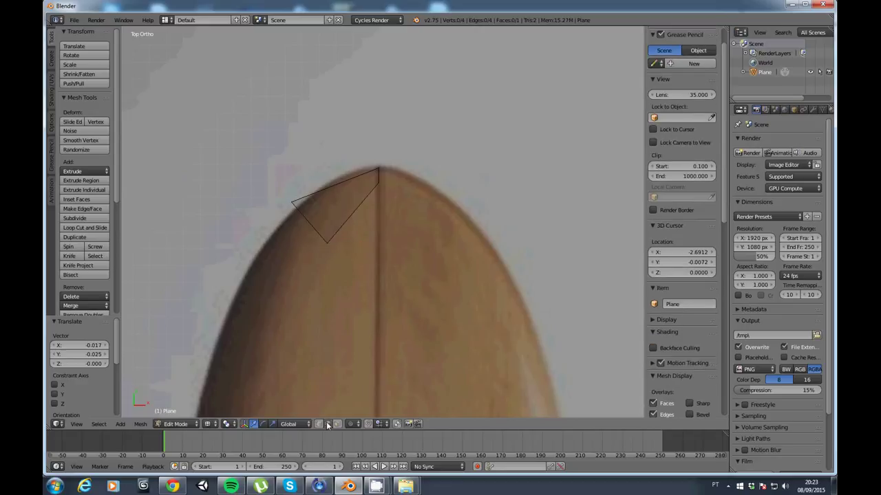
key("ctrl+Tab")
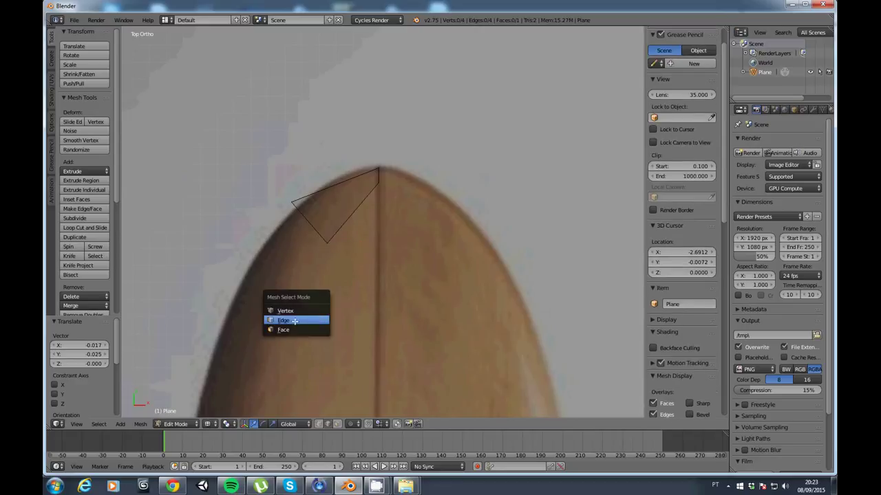
left_click(295, 321)
right_click(309, 221)
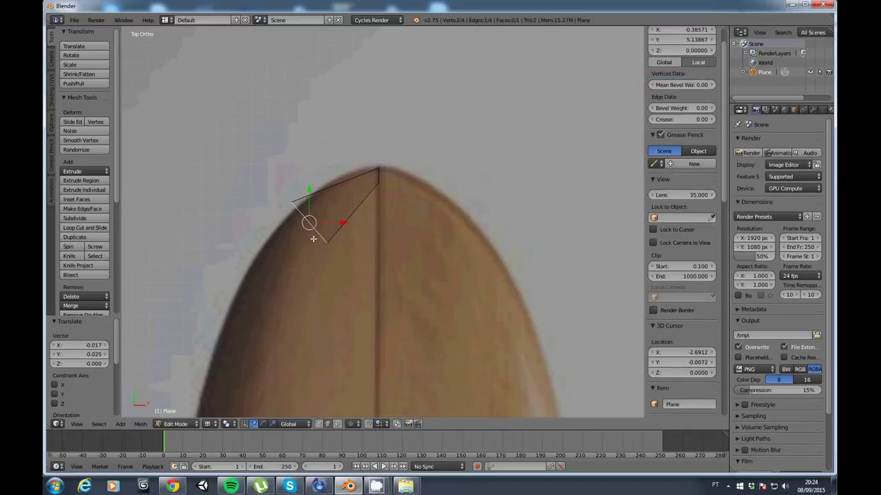
scroll(313, 239, "down", 2)
scroll(389, 236, "down", 2, "shift")
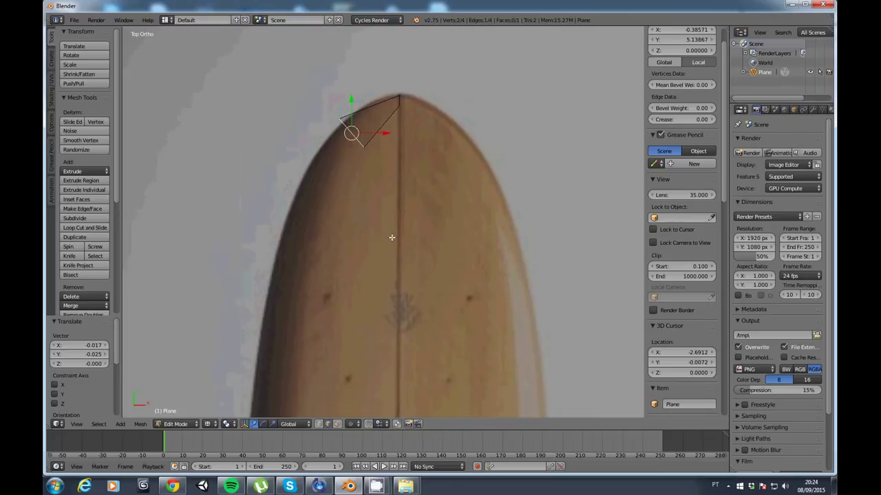
Extrude the outer edge into a face and rotate it to follow the left rail
key("e")
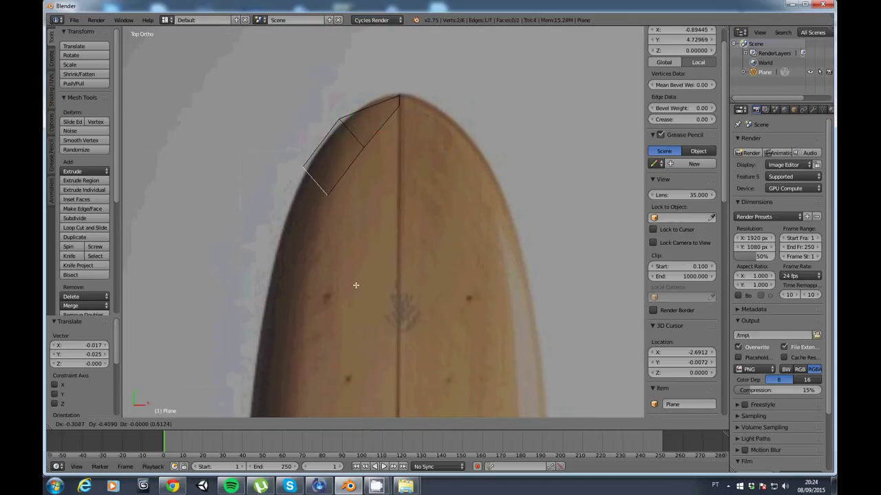
left_click(357, 285)
key("r")
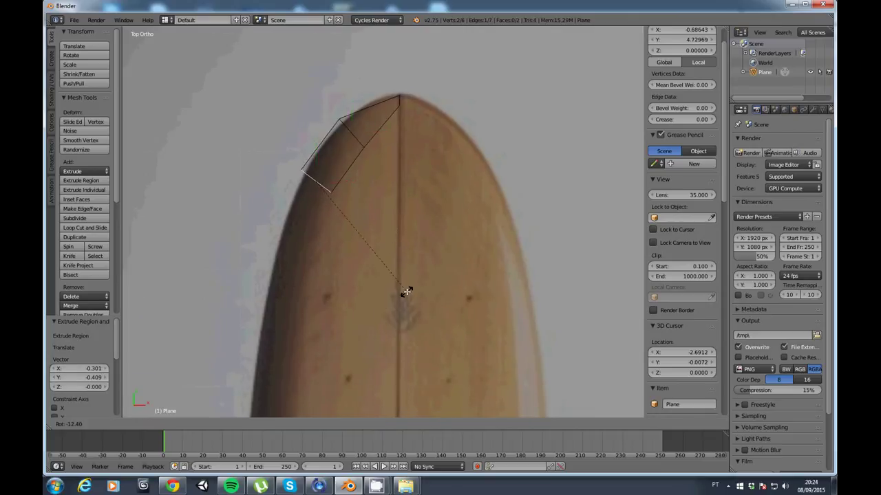
left_click(419, 278)
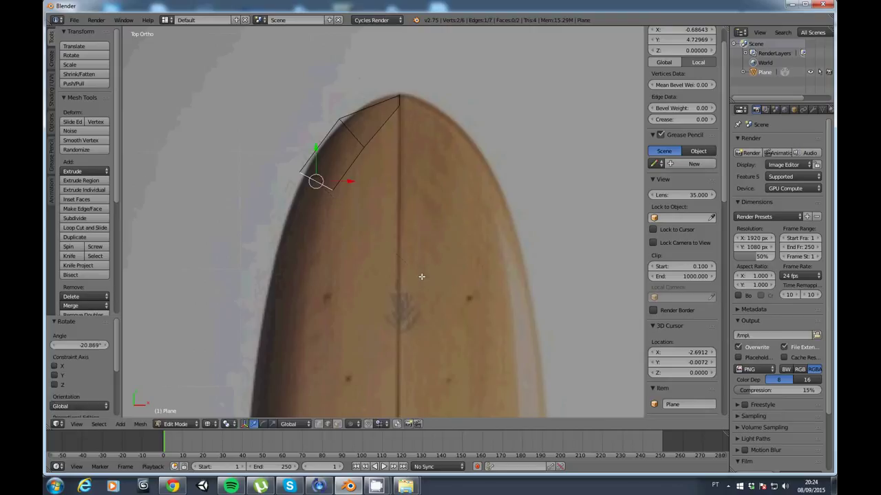
scroll(420, 277, "down", 2)
Extrude a second face rotated -21.008° along the outline, then pan toward the tail
key("e")
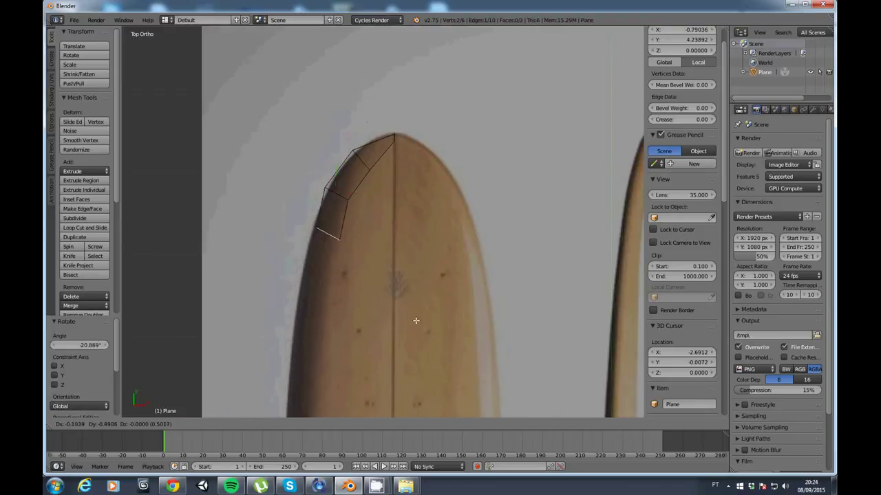
left_click(401, 356)
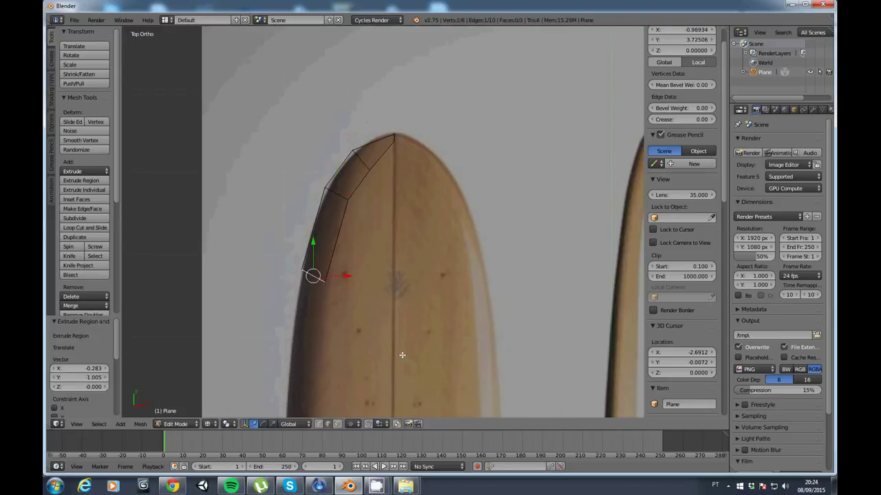
key("r")
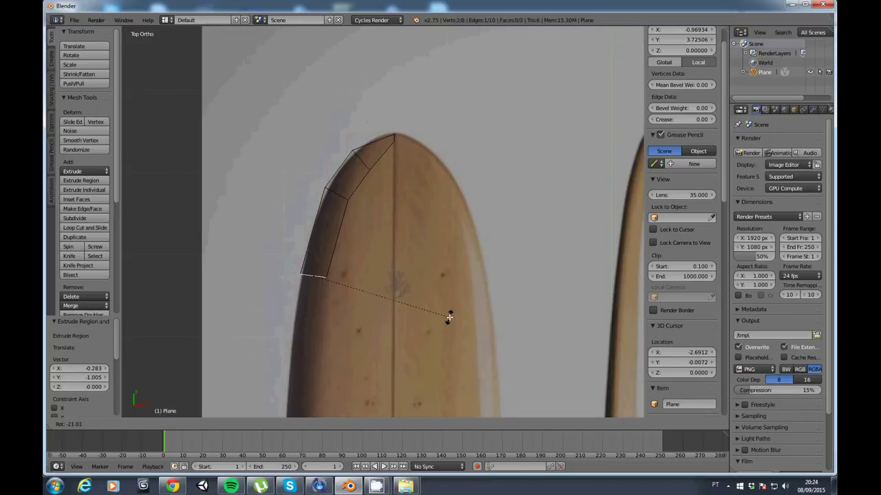
left_click(448, 315)
middle_click_drag(422, 371, 451, 213, "shift")
mouse_move(431, 297)
middle_mouse_down("shift")
mouse_move(428, 215)
mouse_move(418, 230)
middle_mouse_up("shift")
scroll(419, 244, "down", 1)
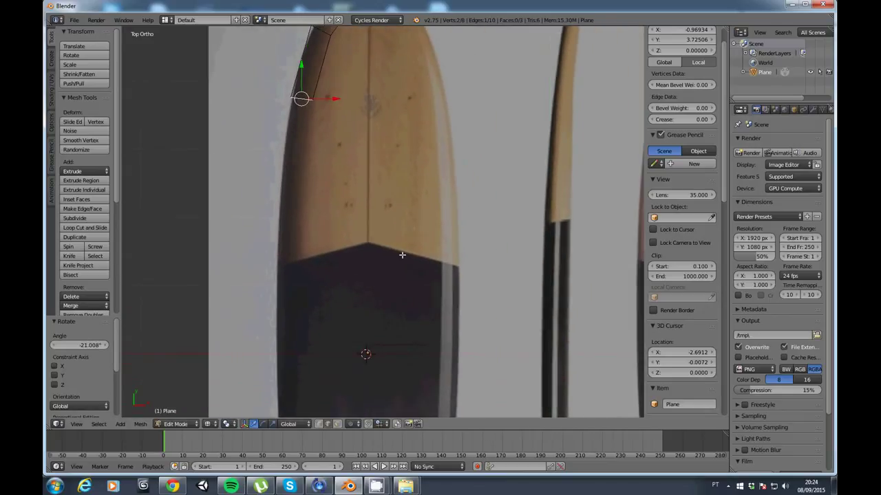
mouse_move(388, 277)
middle_mouse_down("shift")
mouse_move(397, 238)
mouse_move(369, 240)
mouse_move(425, 244)
mouse_move(364, 254)
mouse_move(397, 238)
mouse_move(368, 255)
middle_mouse_up("shift")
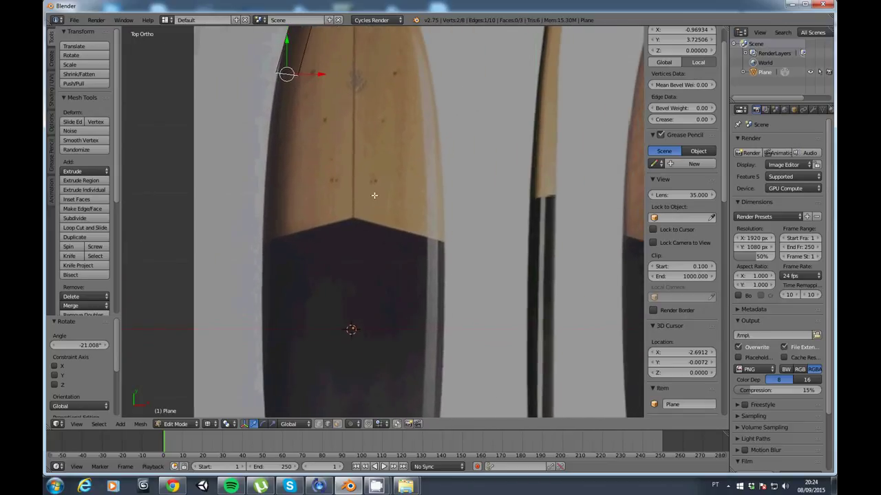
Extrude three more faces down the left rail, rotating them to match the outline
key("e")
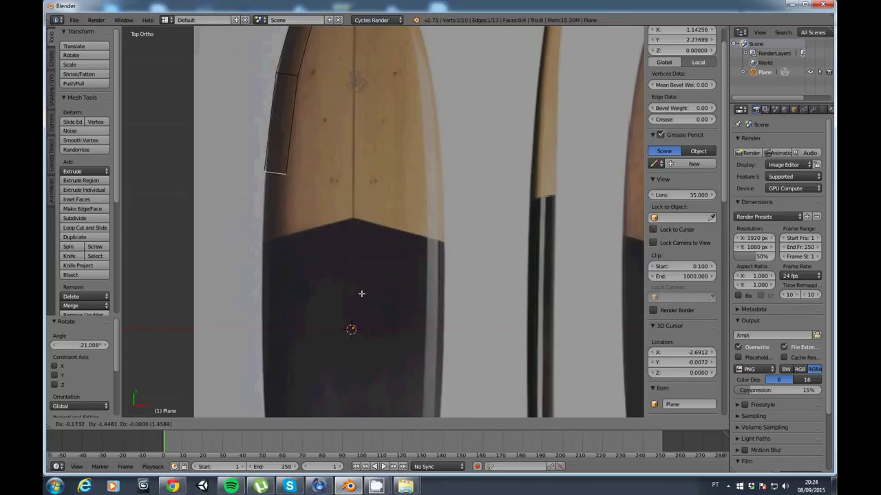
left_click(362, 294)
key("r")
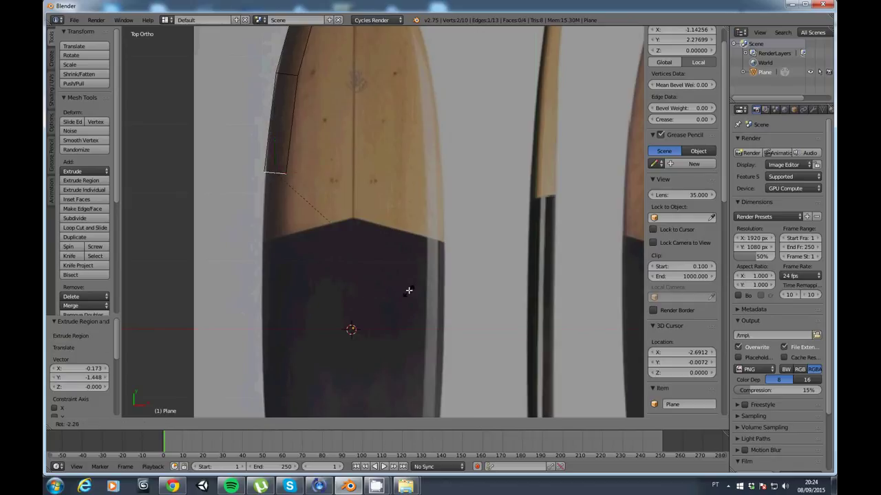
left_click(409, 284)
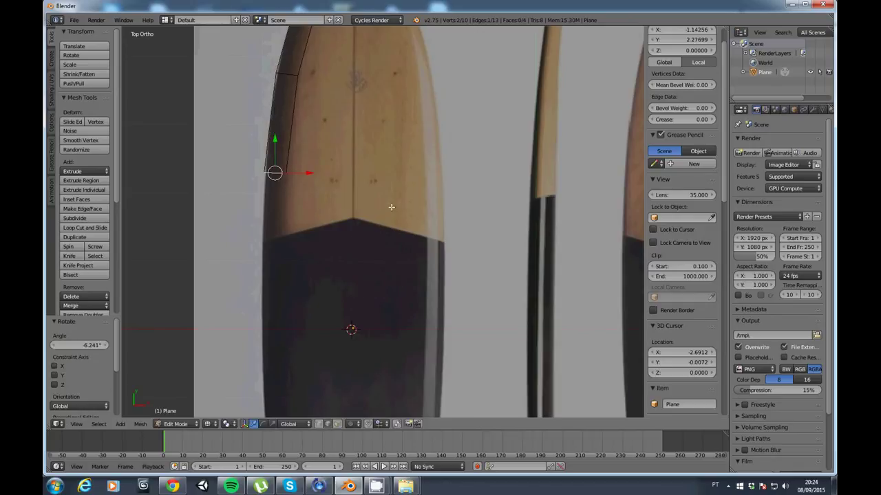
key("e")
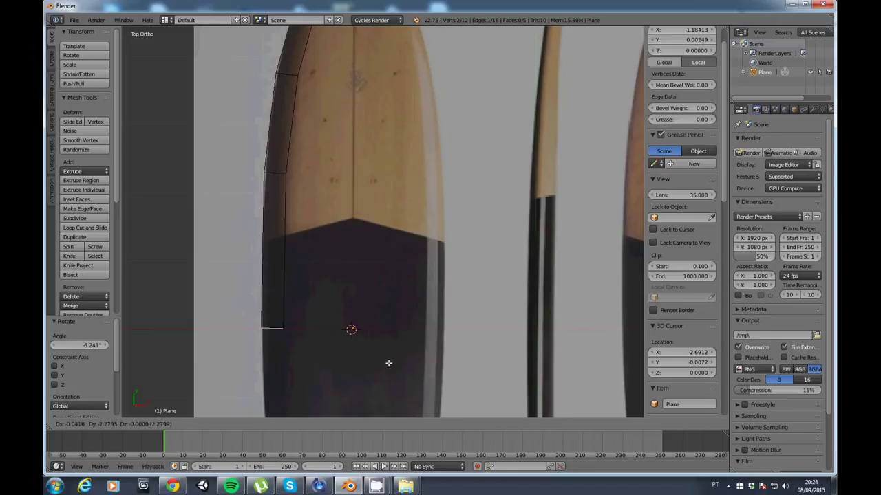
left_click(388, 362)
middle_click_drag(411, 364, 394, 132, "shift")
key("e")
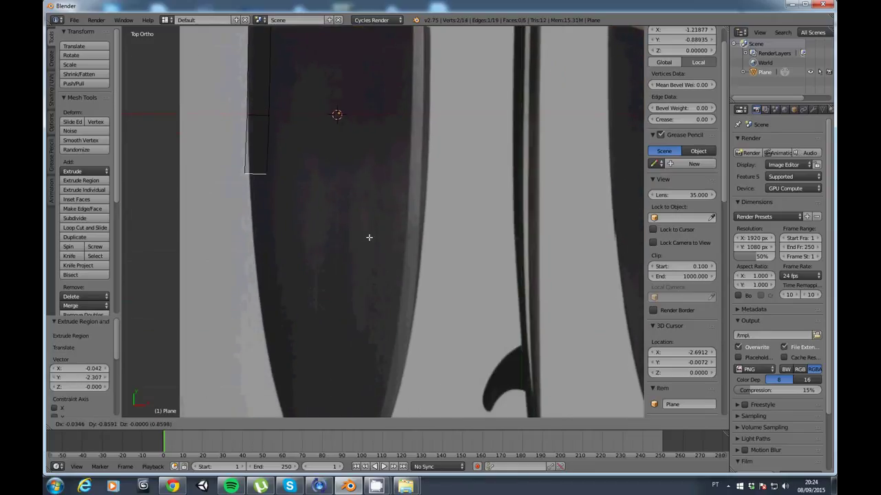
left_click(380, 321)
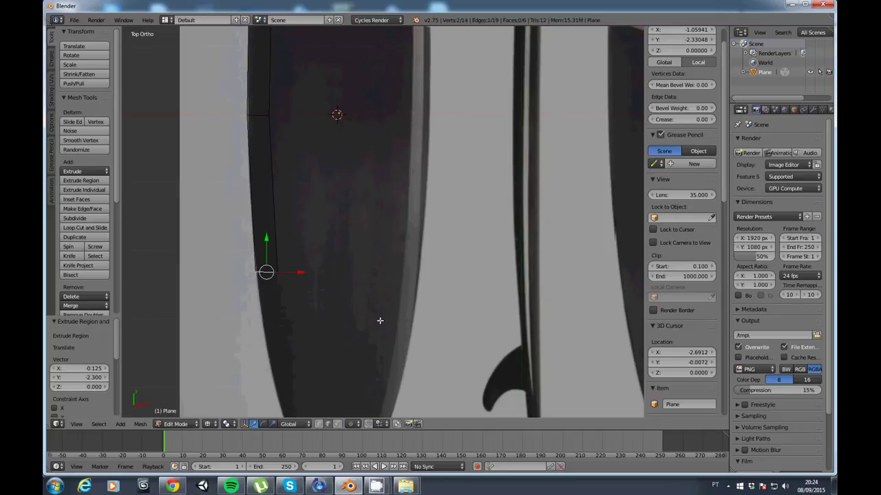
key("r")
left_click(406, 310)
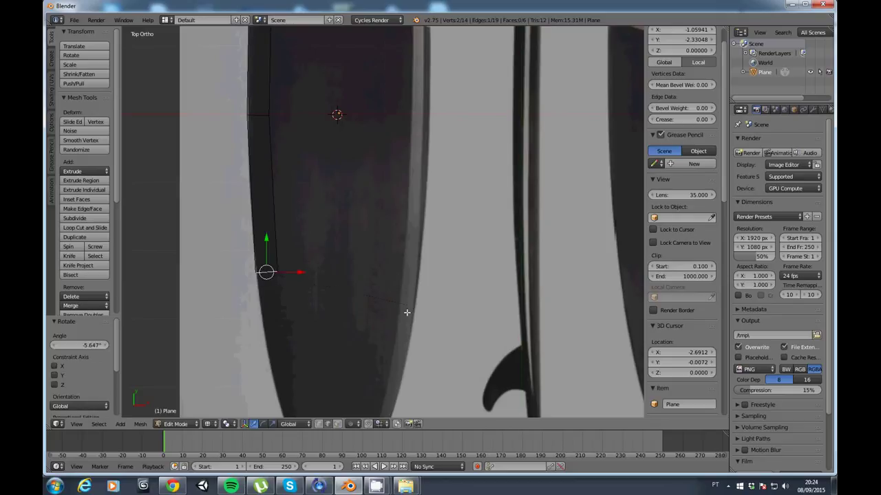
Extrude a face near the tail, scale its edge to 0.710, and nudge it left
middle_click_drag(383, 328, 399, 167, "shift")
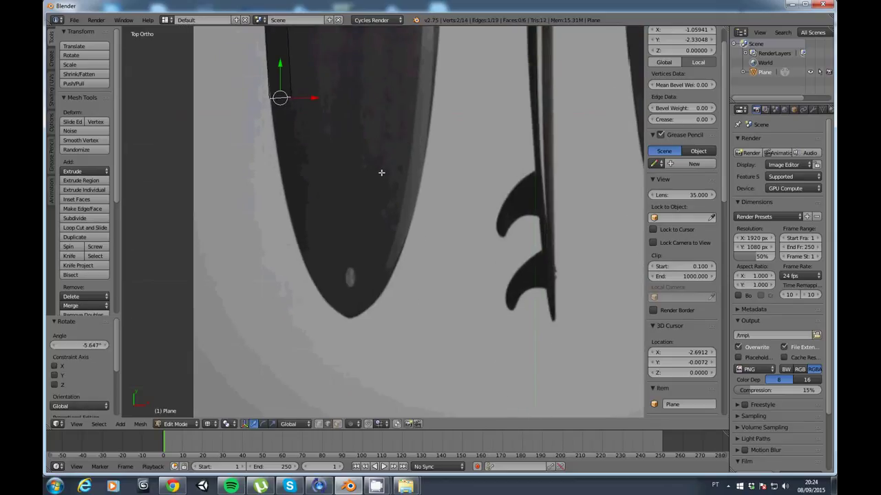
key("e")
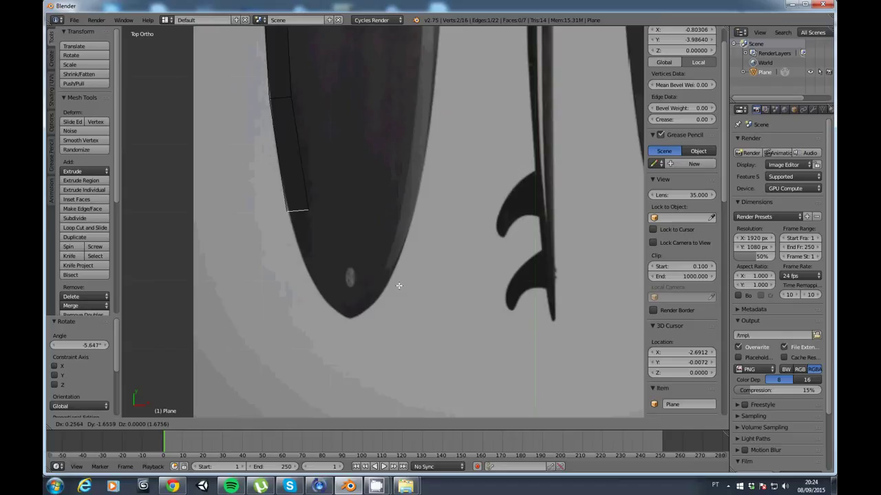
left_click(399, 285)
key("s")
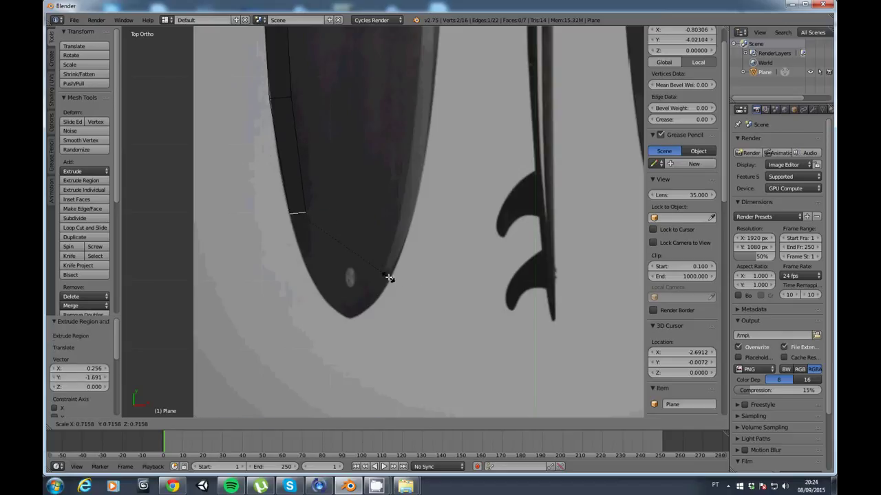
left_click(390, 275)
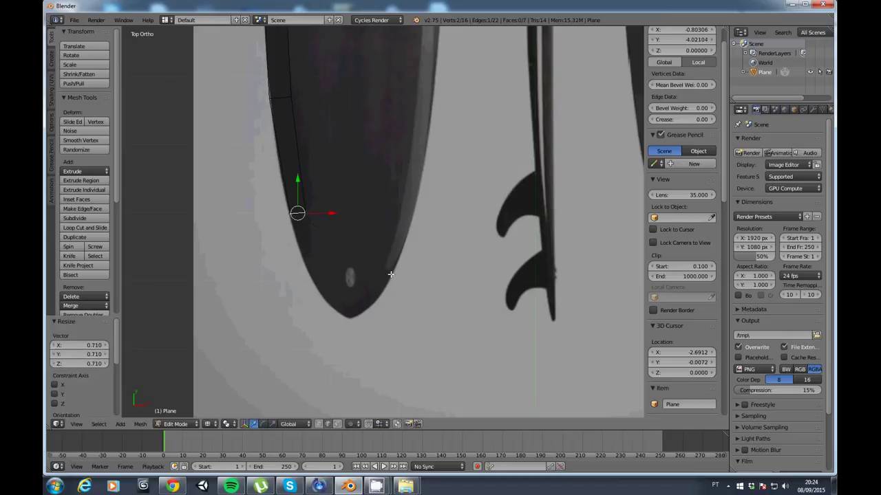
key("g")
left_click(389, 249)
Extrude a face toward the tail tip, rotate it, scale it to 0.728 and fit it to the outline
key("e")
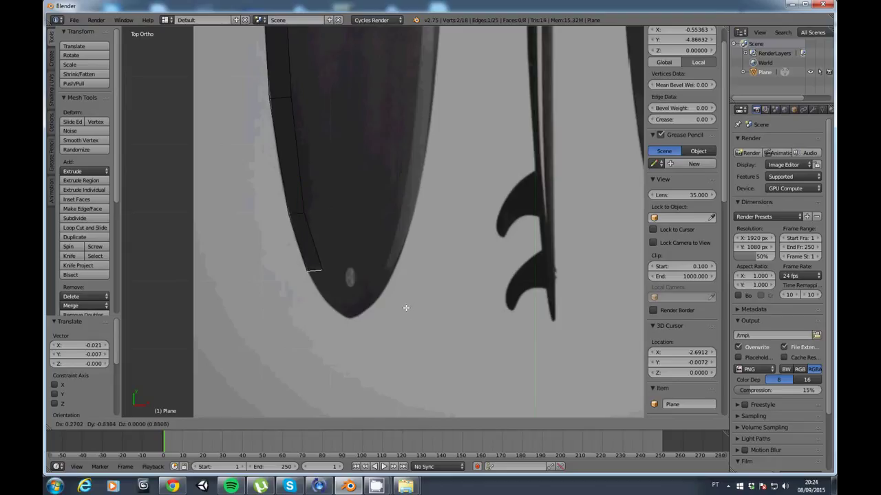
left_click(409, 312)
scroll(410, 311, "up", 4)
middle_click_drag(409, 311, 407, 228, "shift")
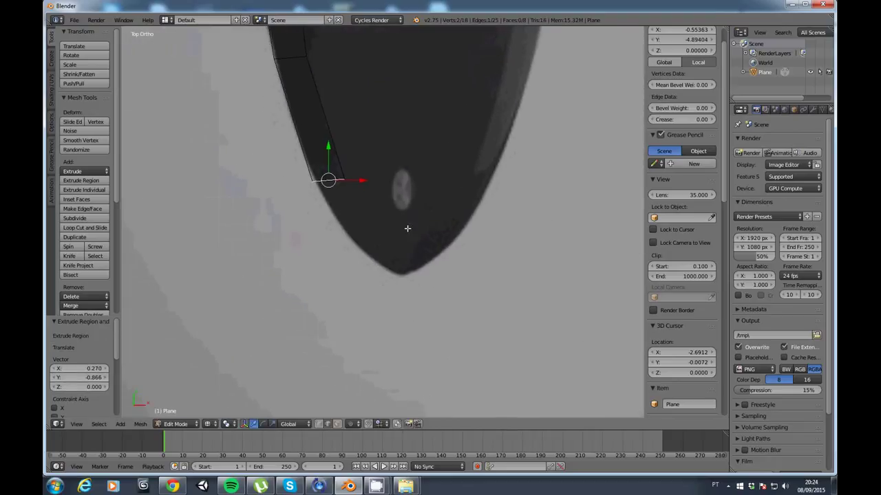
key("r")
left_click(447, 229)
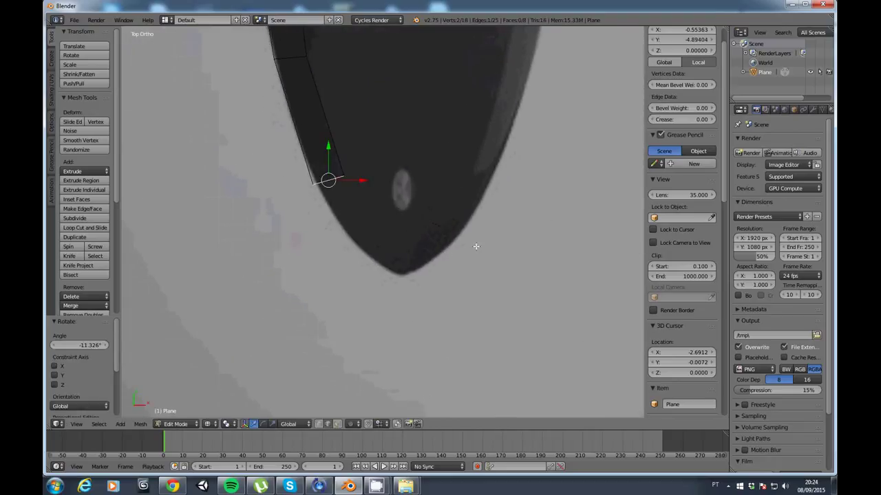
key("s")
left_click(433, 230)
key("g")
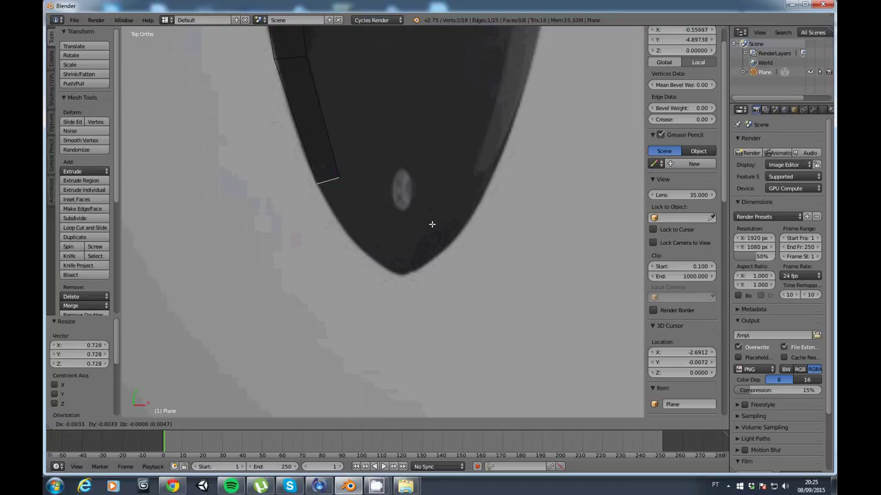
left_click(432, 226)
Extrude another tail face, rotated -23.17° and scaled to 0.848, and align it with the reference curve
key("e")
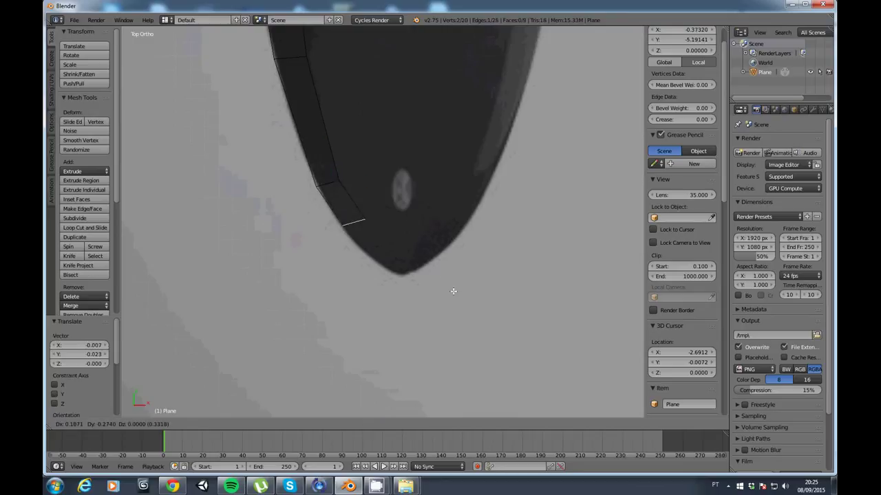
left_click(464, 308)
key("r")
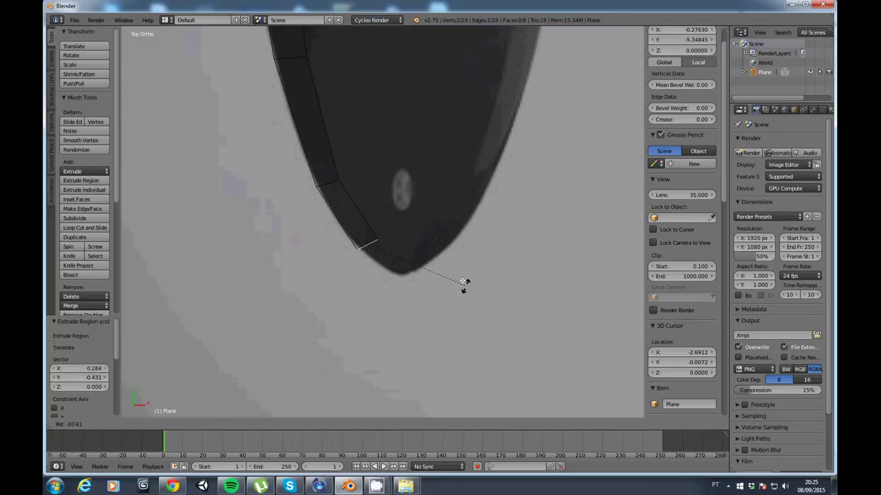
left_click(442, 262)
key("s")
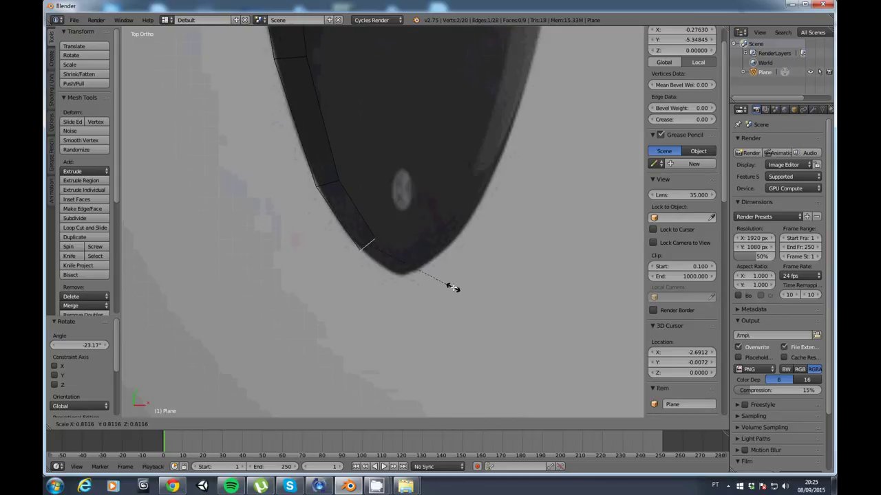
left_click(457, 287)
key("r")
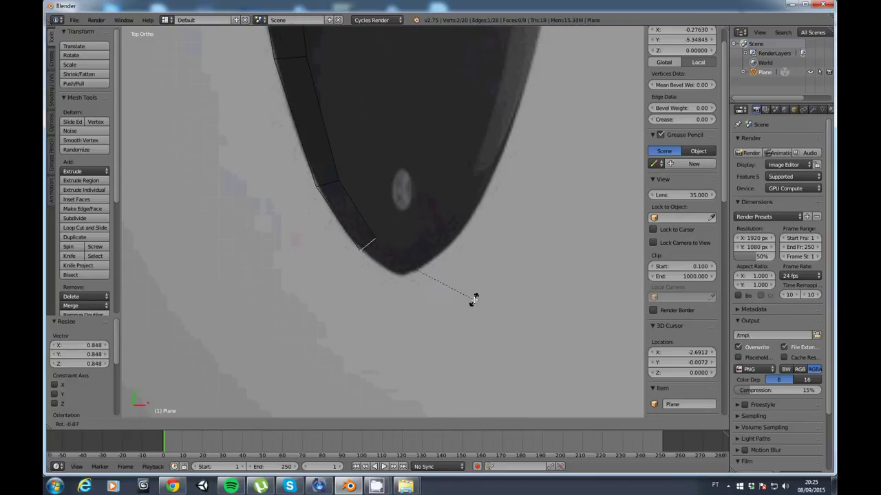
left_click(430, 276)
key("g")
left_click(447, 282)
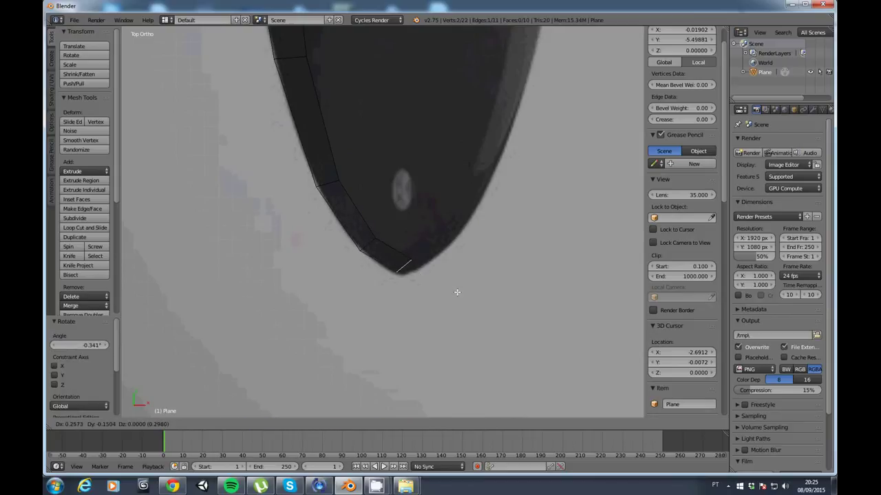
Extrude the last segment to the tail tip, angle it along the curve, then select the upper left rail edges
key("e")
left_click(471, 297)
key("r")
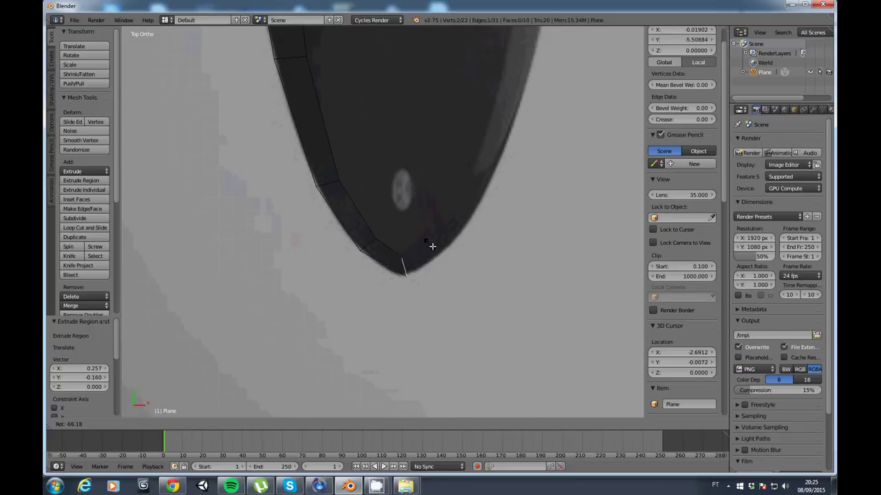
left_click(434, 249)
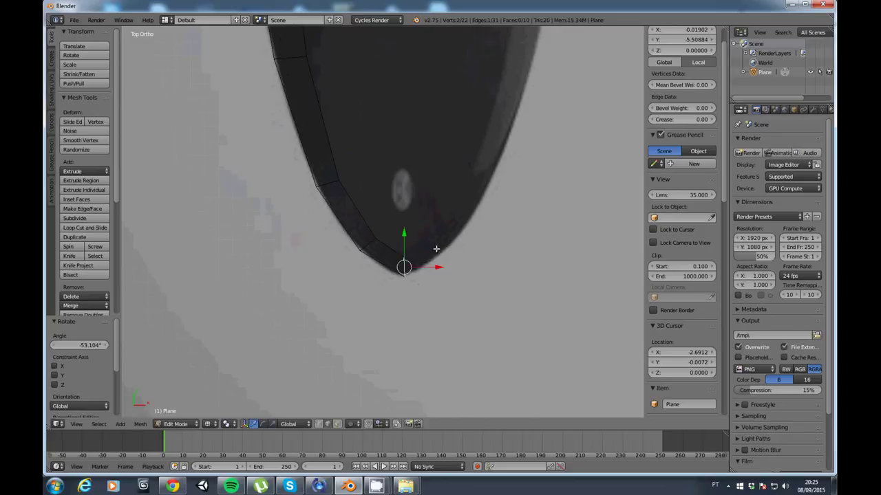
scroll(433, 246, "down", 3)
scroll(432, 242, "down", 2)
scroll(432, 241, "up", 4, "shift")
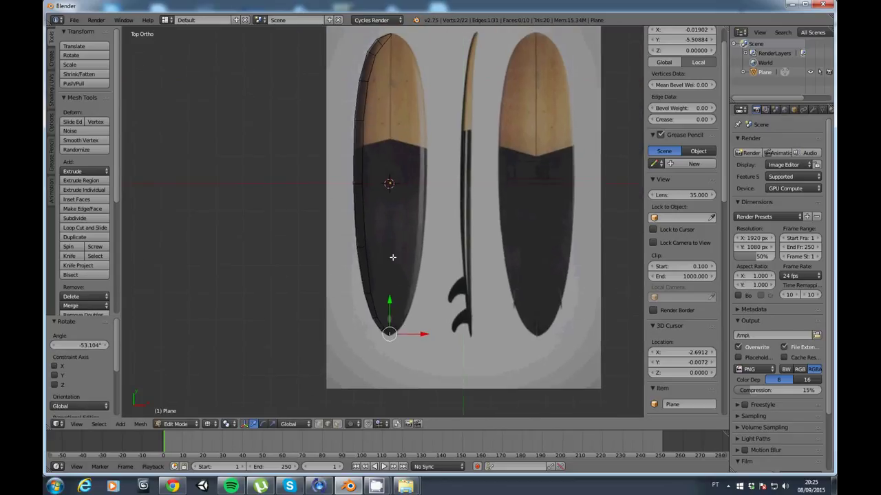
scroll(394, 289, "up", 1, "shift")
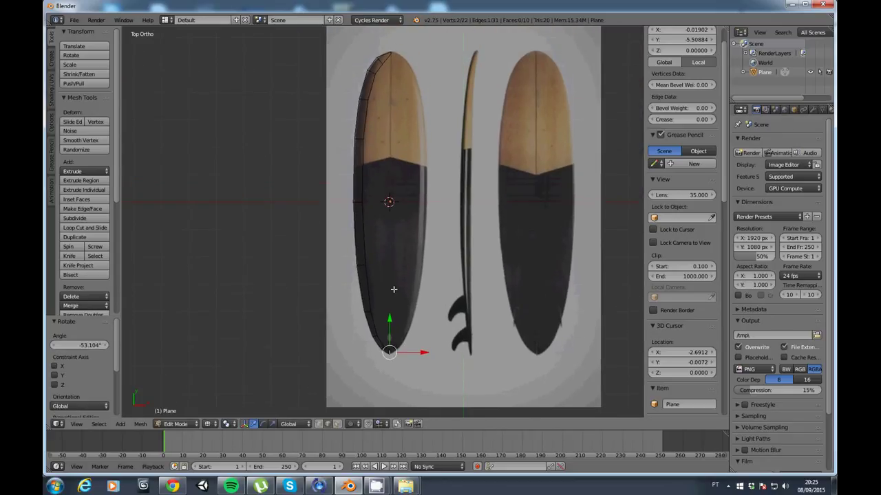
left_click(372, 91)
left_click(369, 119, "shift")
Add the remaining left rail edges to the selection and extrude them constrained to the X axis
left_click(371, 164, "shift")
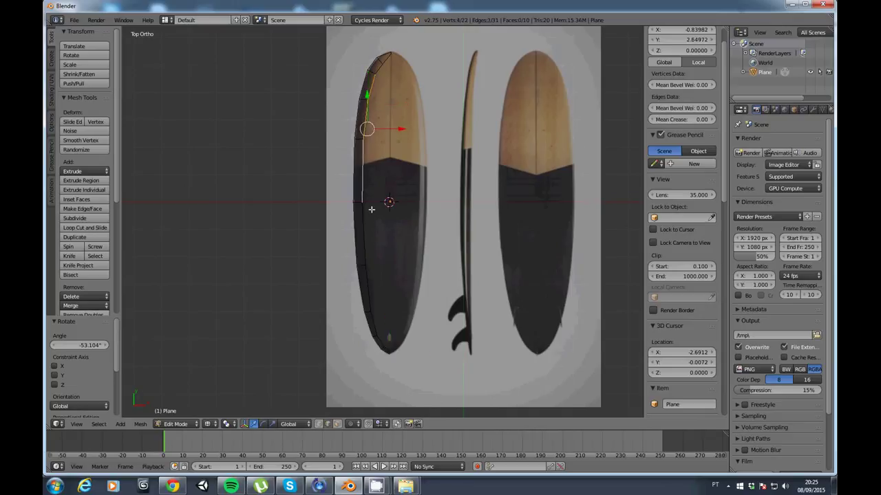
left_click(363, 220, "shift")
right_click(379, 287, "shift")
right_click(378, 318, "shift")
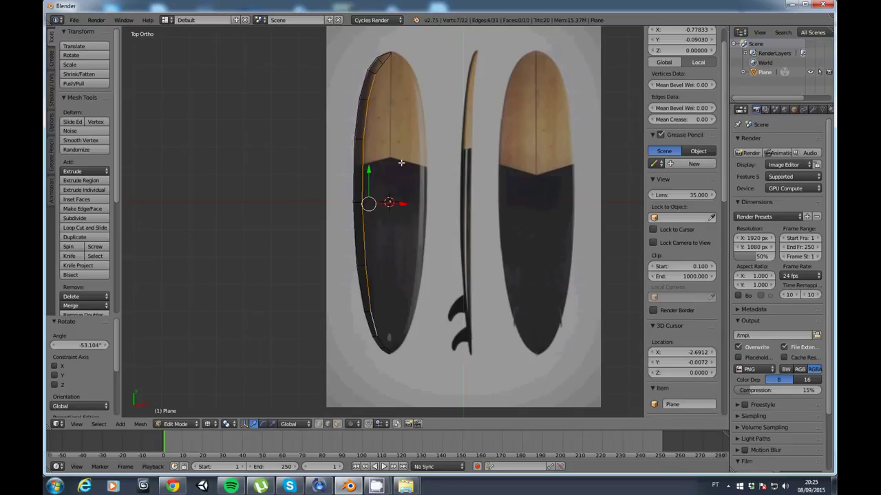
key("e")
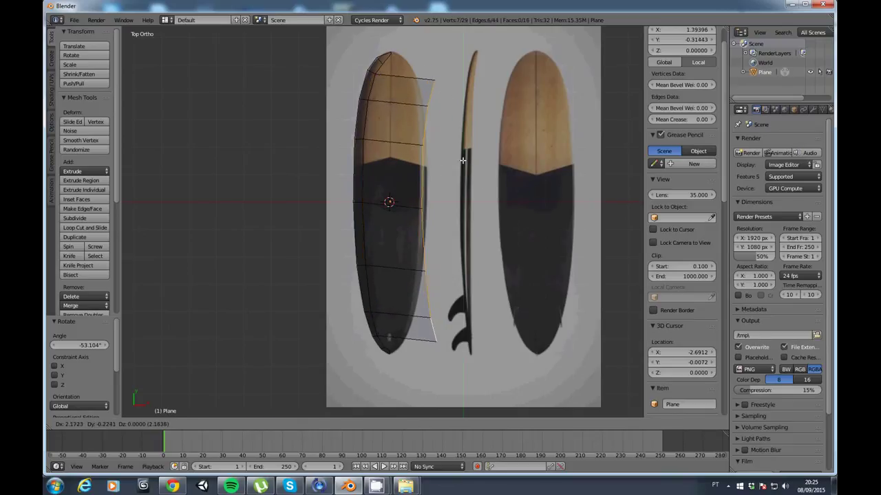
key("x")
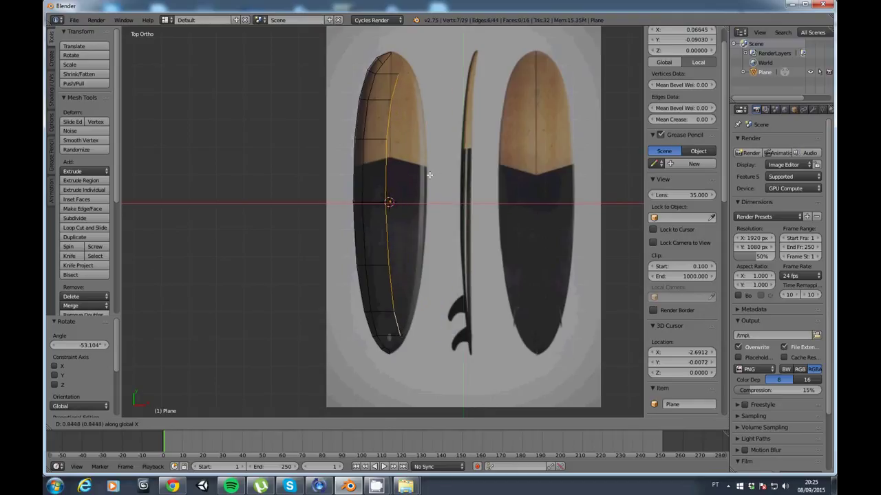
Confirm the inward extrusion, then fill a triangular face across the gap at the nose tip
left_click(428, 175)
scroll(428, 176, "up", 1)
scroll(419, 206, "up", 1)
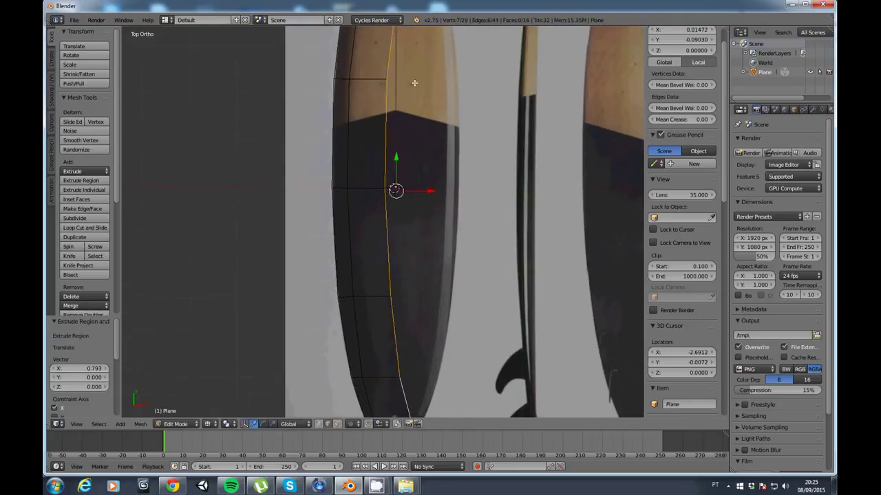
scroll(410, 236, "up", 1)
scroll(411, 236, "up", 2)
middle_click_drag(403, 103, 403, 285, "shift")
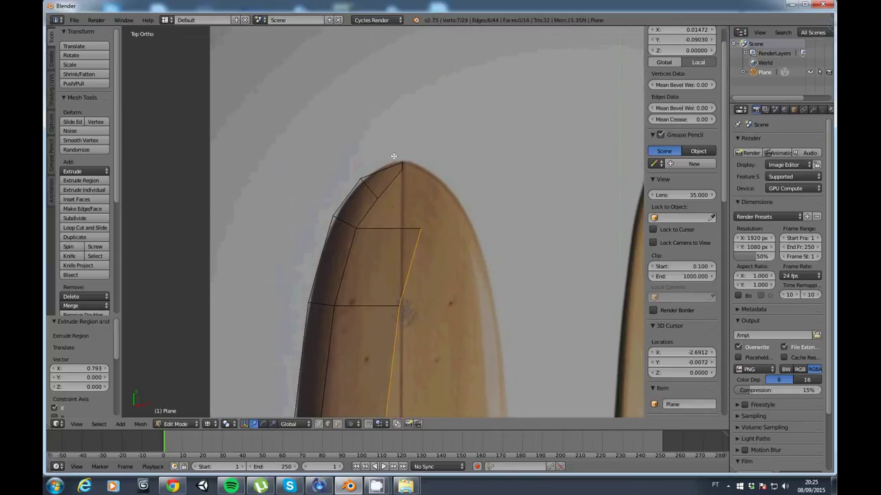
right_click(390, 181)
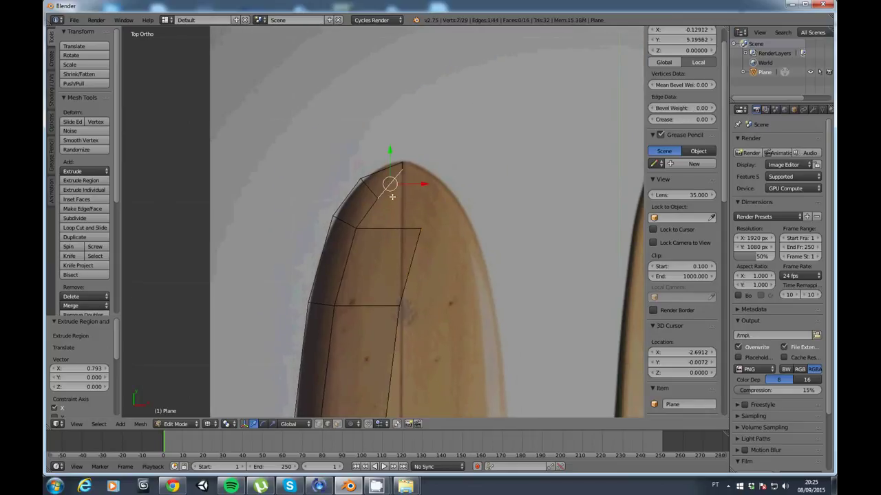
right_click(393, 227, "shift")
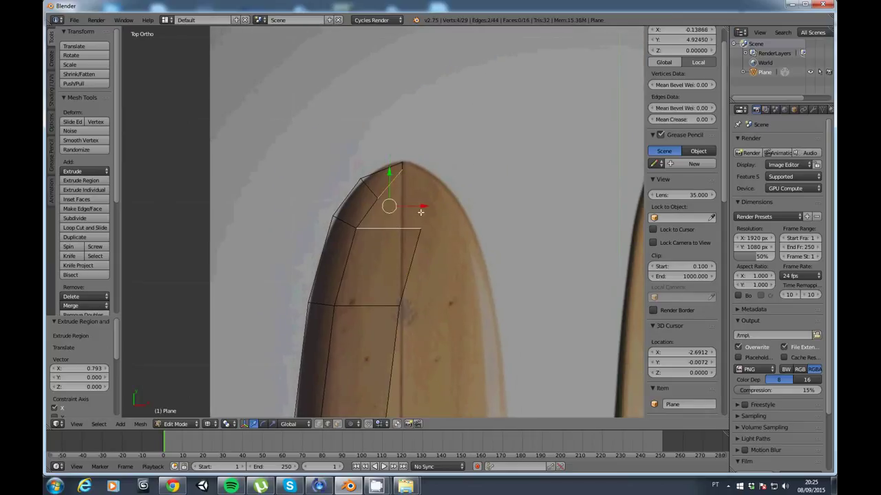
key("f")
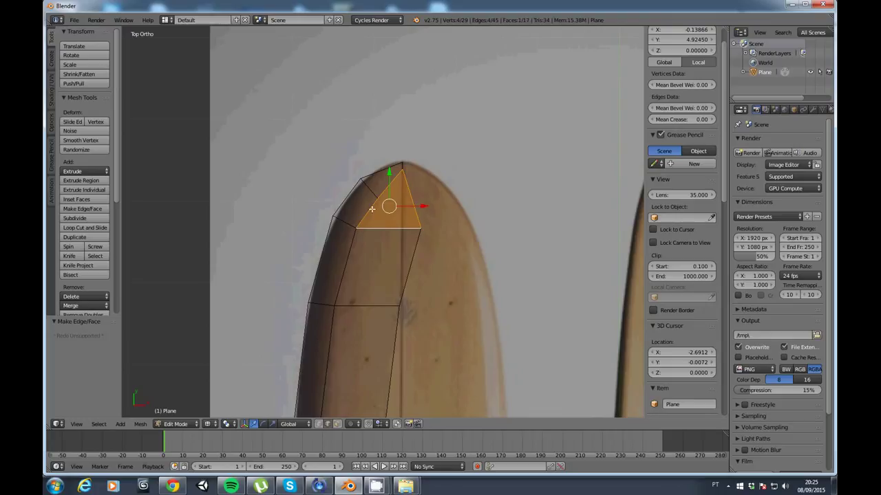
Select the two edges bordering the open gap at the tail tip
scroll(367, 199, "down", 2)
scroll(450, 237, "down", 4, "shift")
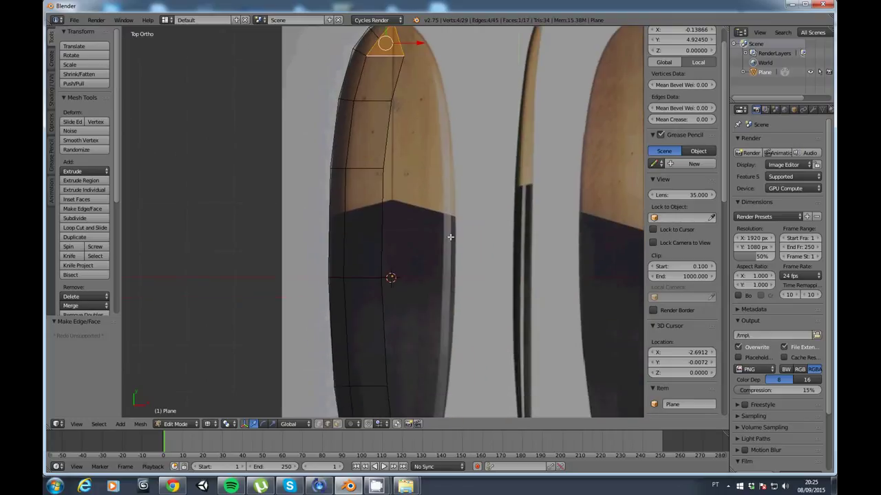
scroll(428, 291, "down", 3, "shift")
scroll(428, 290, "down", 2, "shift")
scroll(426, 218, "up", 2)
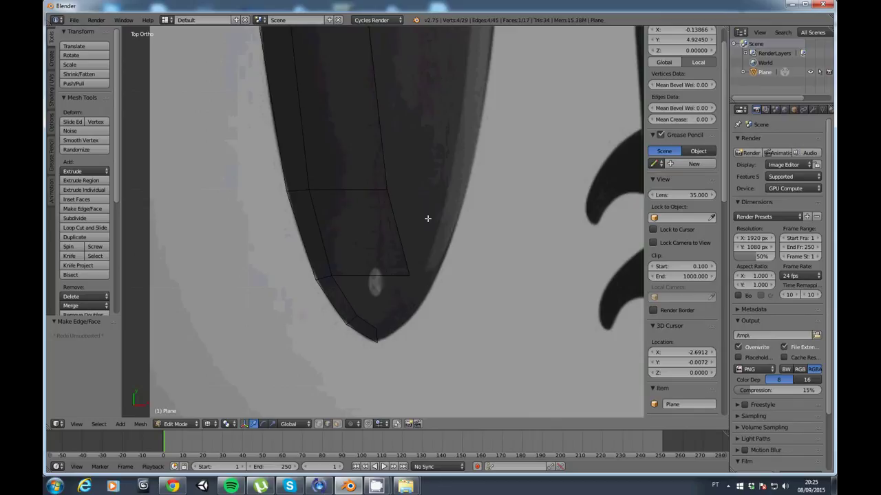
right_click(387, 275)
right_click(367, 320, "shift")
Fill the tail-tip gap with a face and deselect everything
key("f")
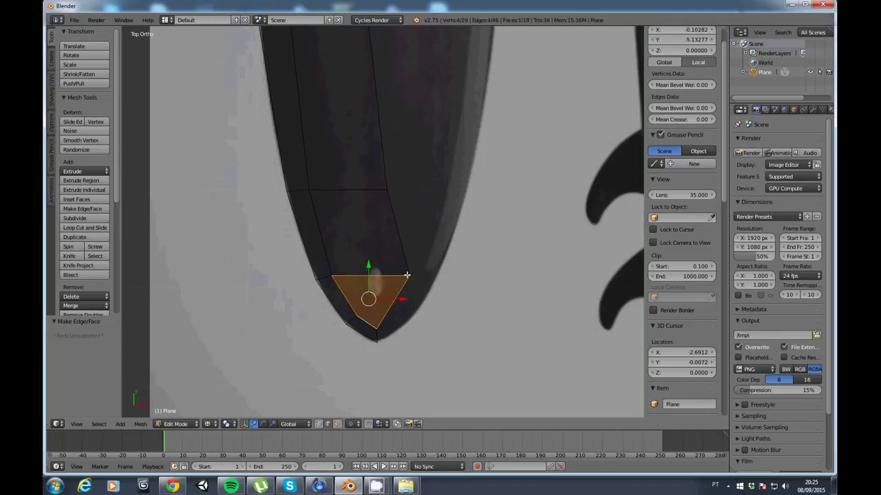
key("a")
scroll(400, 227, "down", 2)
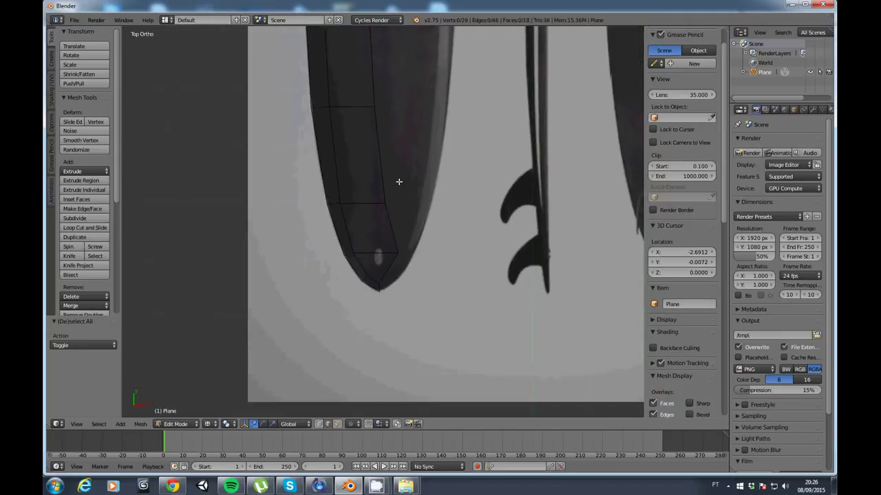
middle_click_drag(399, 181, 367, 268, "shift")
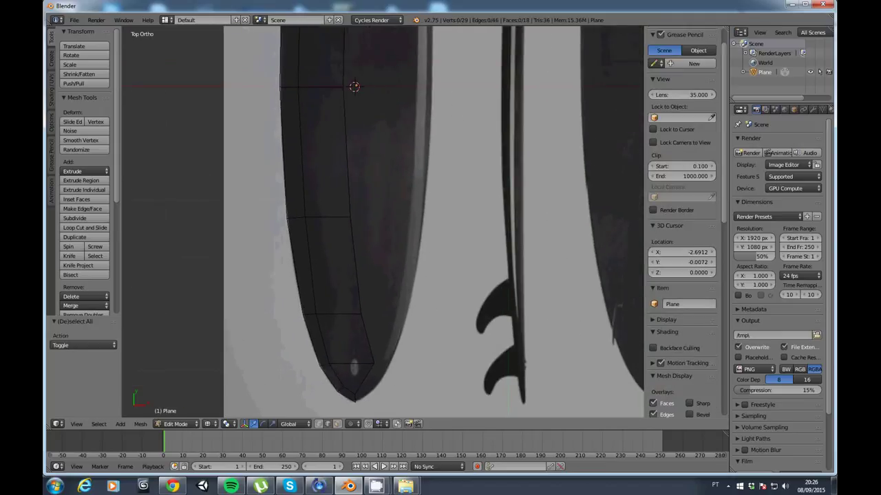
Flatten the inner centre edge loop into a straight line by scaling it to 0 on X
right_click(359, 252, "alt")
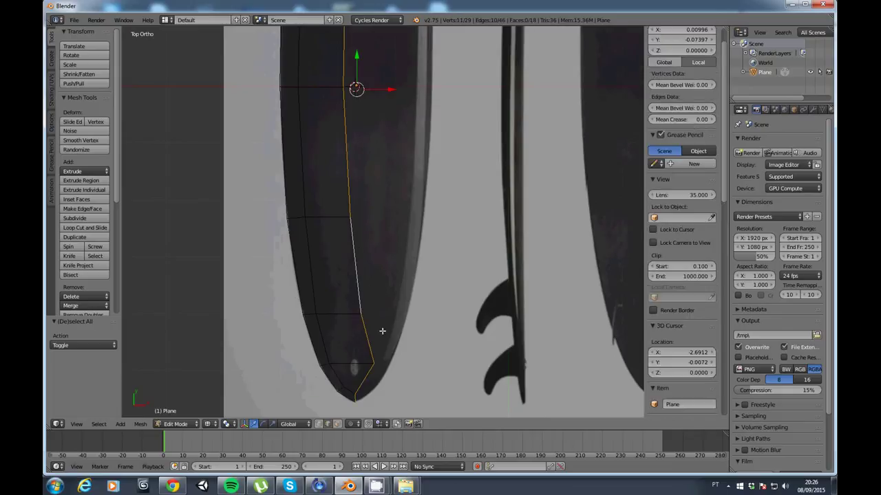
scroll(354, 106, "down", 2)
scroll(354, 106, "down", 2)
scroll(344, 76, "down", 1)
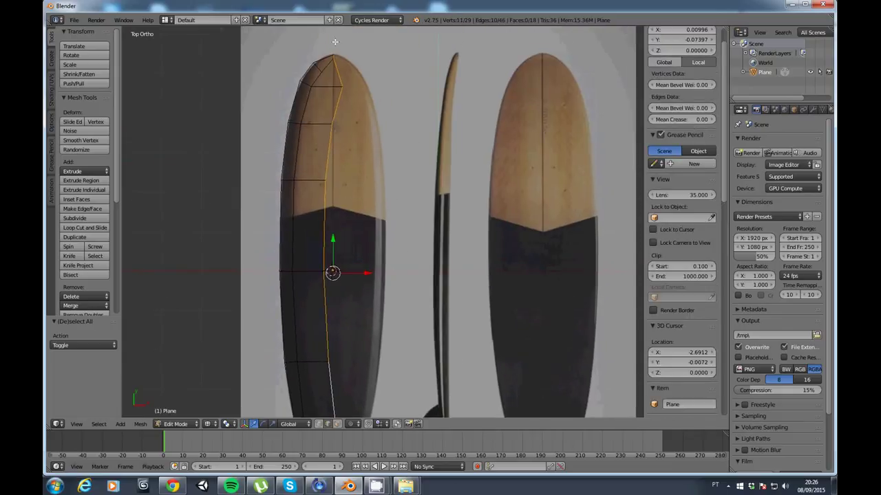
scroll(371, 276, "down", 1)
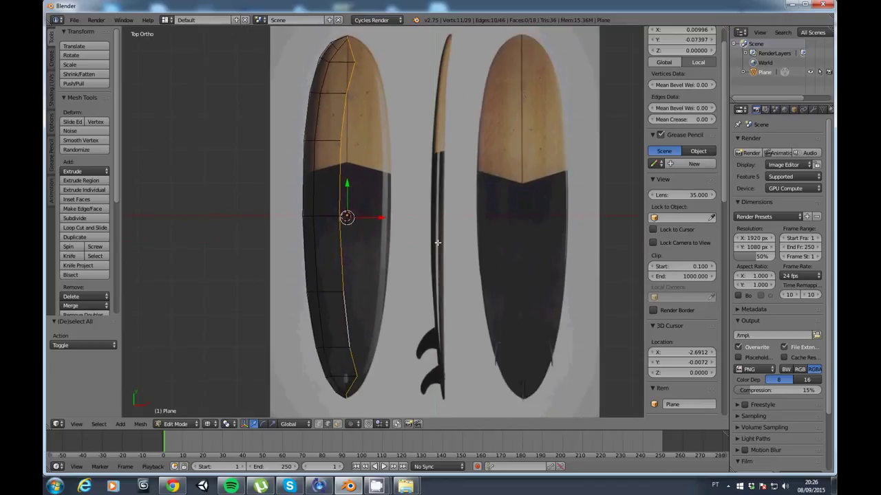
key("s")
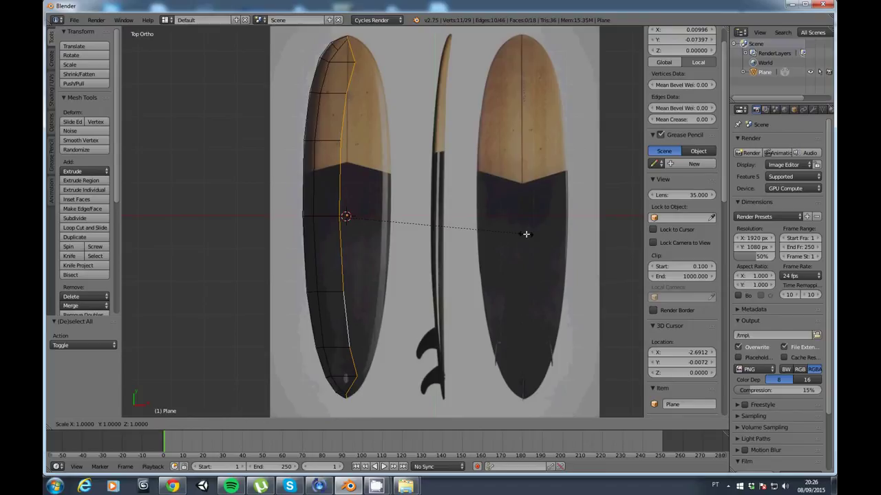
key("x")
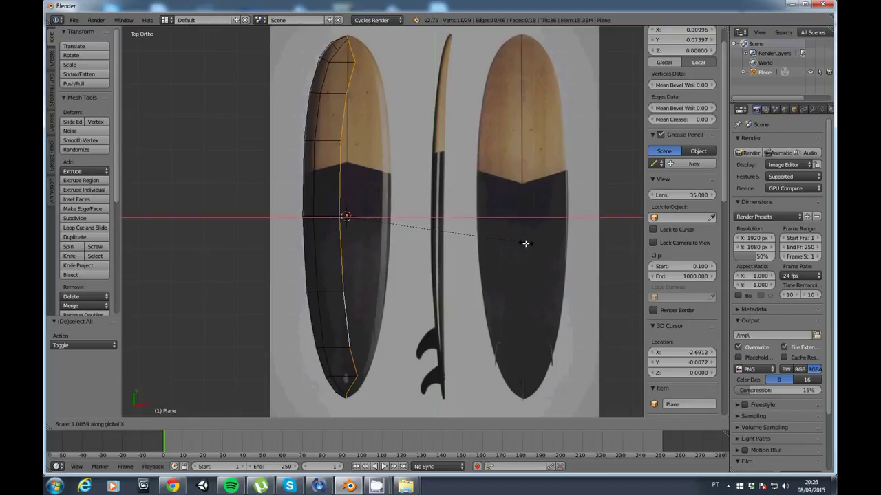
type("0")
key("Return")
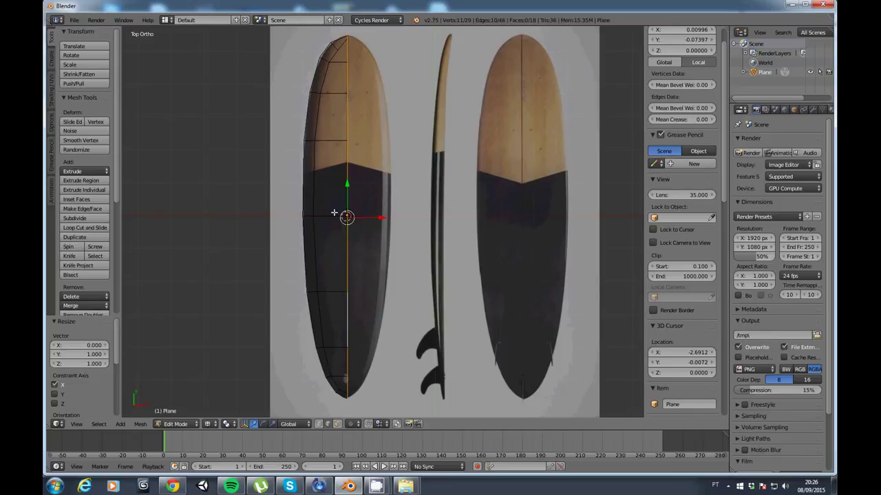
Shift the centre line slightly left along X and return to Object Mode
scroll(334, 213, "up", 2)
scroll(247, 206, "up", 1)
scroll(330, 206, "up", 2)
scroll(418, 209, "up", 2)
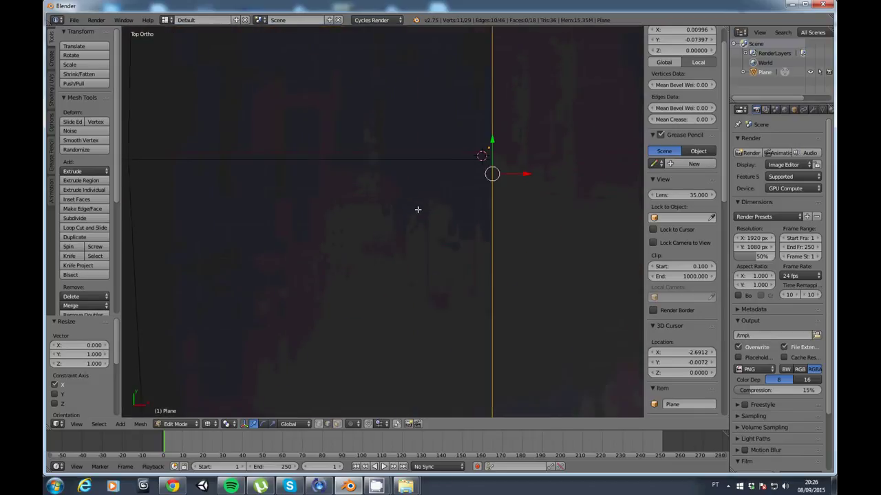
middle_click_drag(456, 198, 403, 216, "shift")
left_click_drag(466, 187, 463, 186)
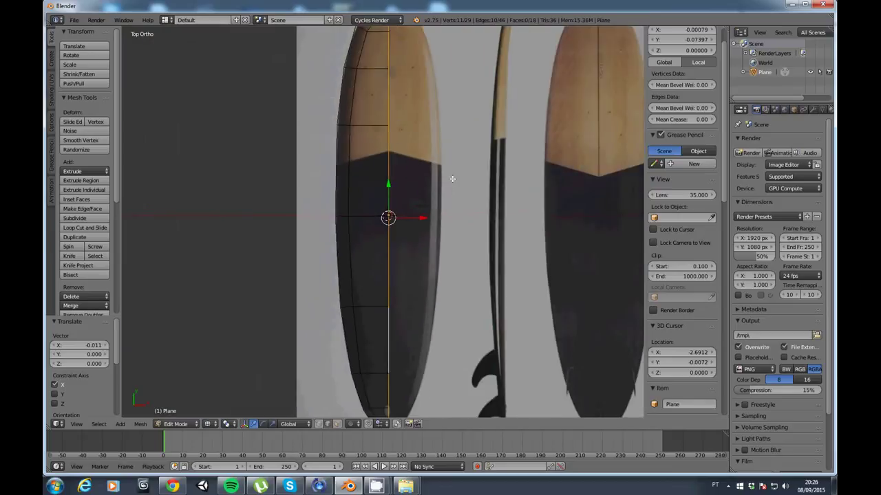
key("Tab")
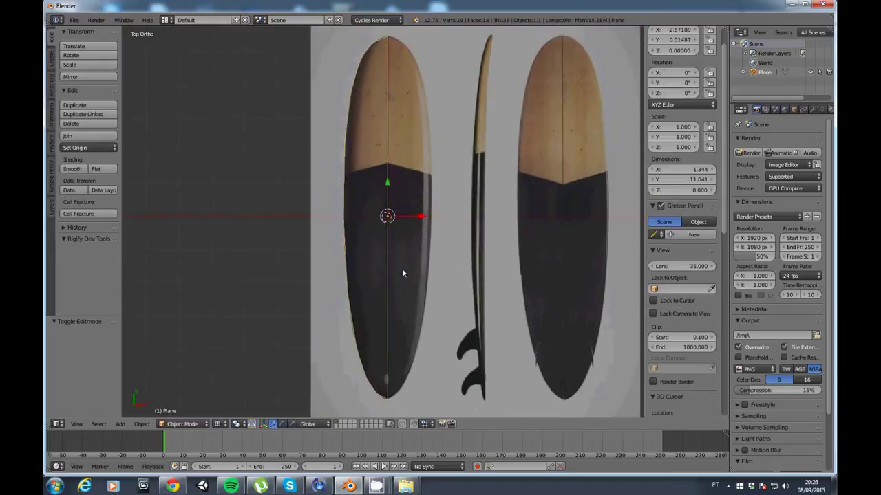
Switch to solid shading and add a Mirror modifier to the half-board plane
key("alt+z")
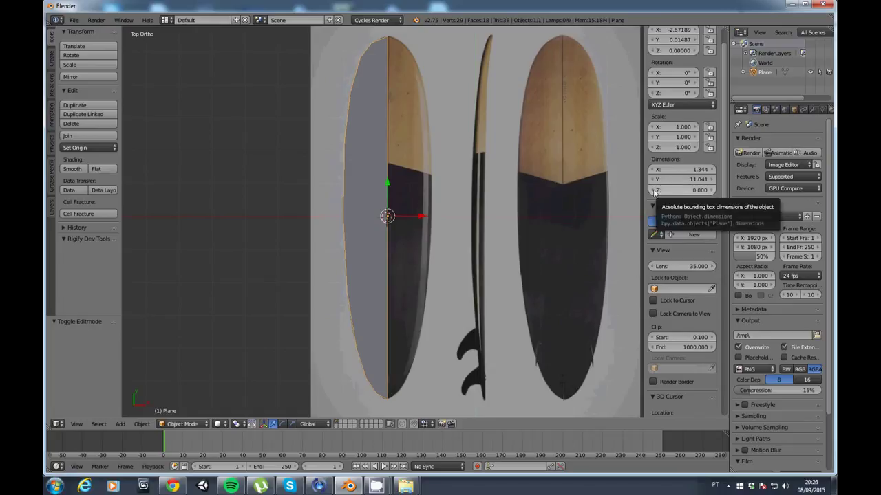
left_click(813, 110)
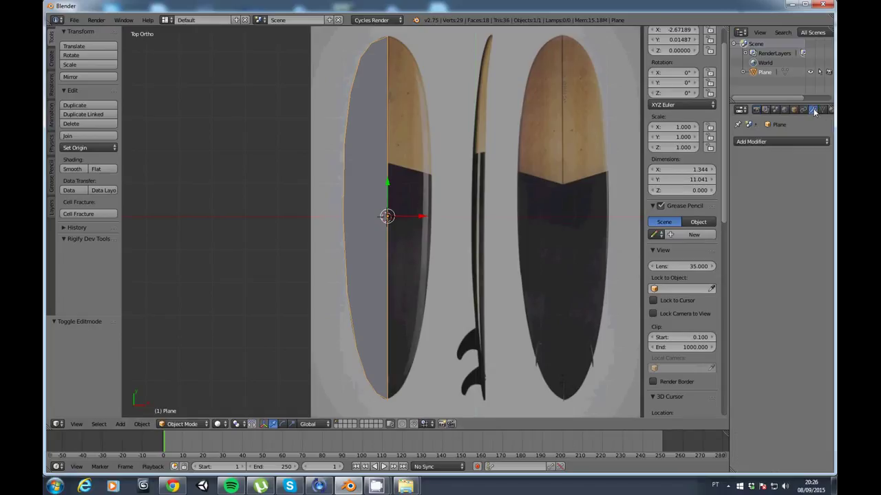
left_click(795, 141)
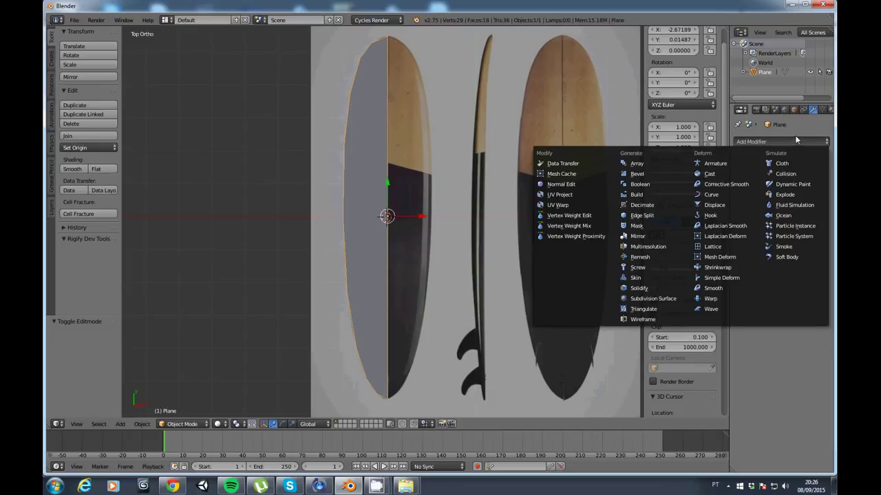
left_click(792, 141)
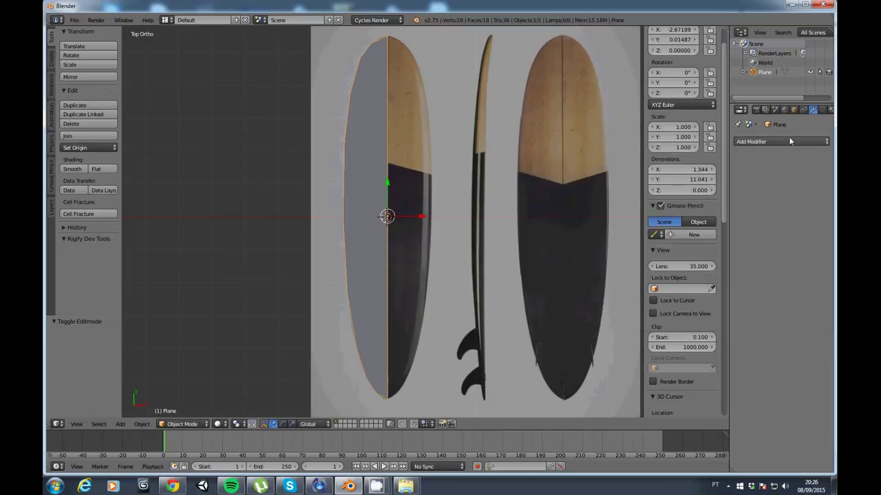
left_click(781, 140)
left_click(634, 235)
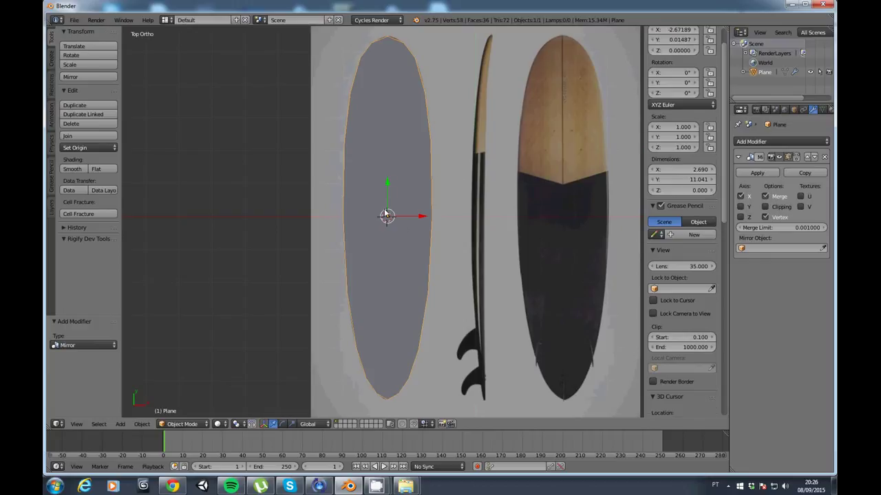
Enter Edit Mode, cancel a trial proportional move of the left outline edge, and return to Object Mode
key("Tab")
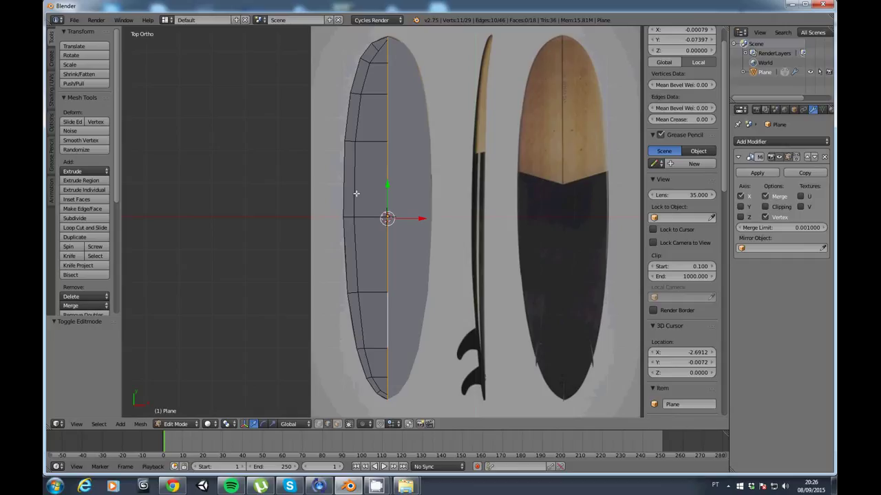
right_click(343, 185)
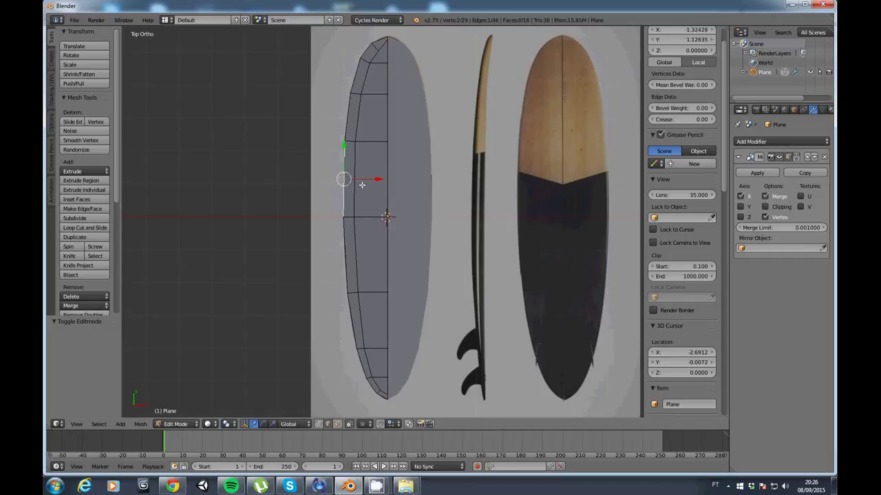
key("g")
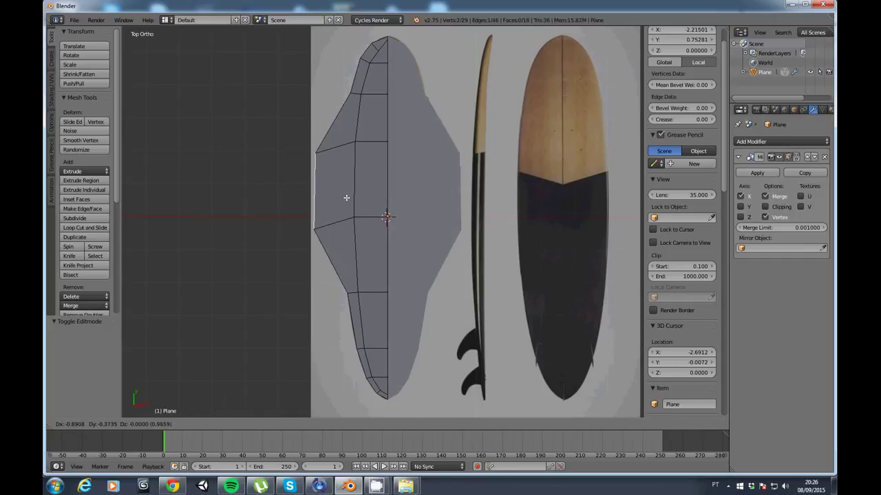
right_click(357, 183)
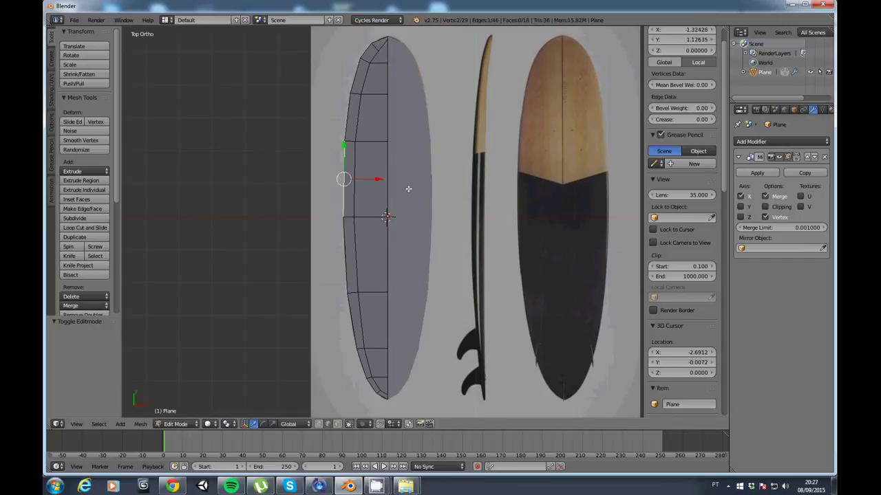
key("a")
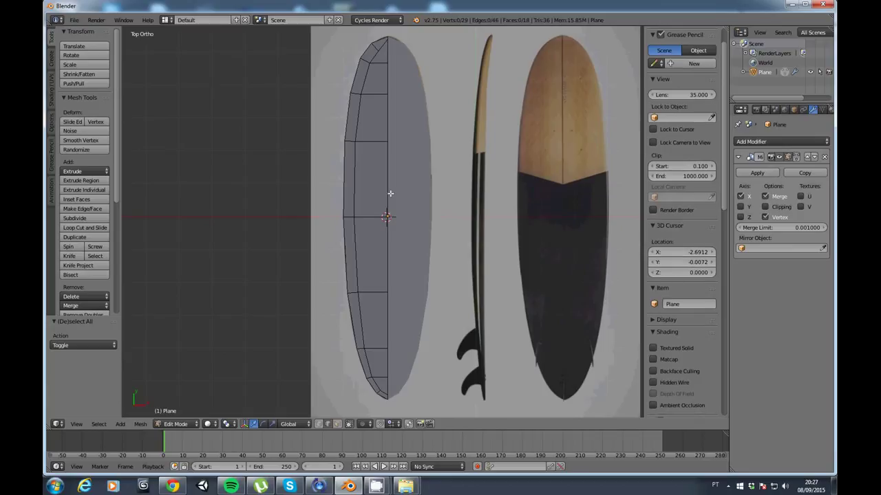
scroll(390, 194, "down", 3)
scroll(413, 197, "down", 2)
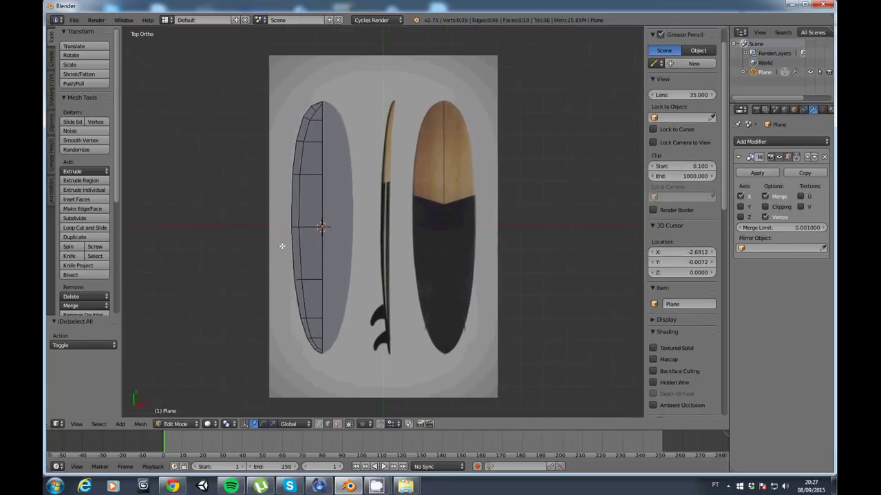
mouse_move(339, 186)
middle_mouse_down()
mouse_move(361, 234)
mouse_move(253, 255)
middle_mouse_up()
key("Tab")
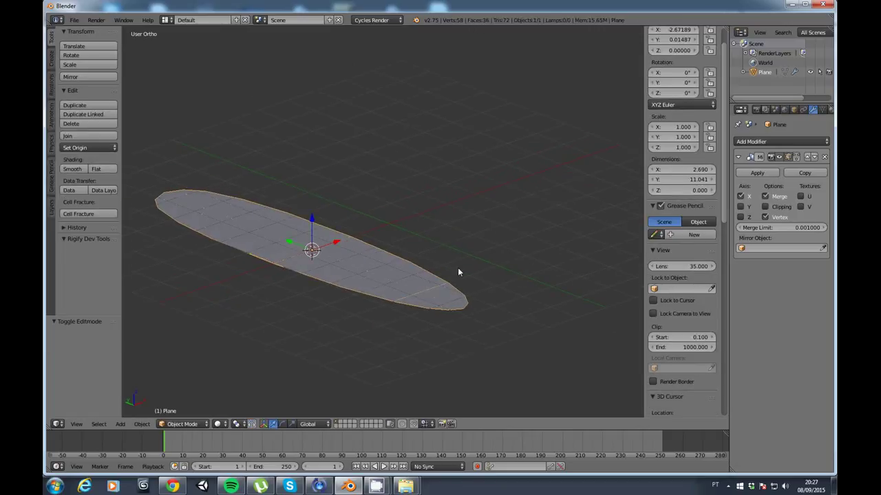
Collapse the Mirror panel, widen the Properties editor, and add a Solidify modifier below Mirror
middle_click_drag(359, 238, 416, 226)
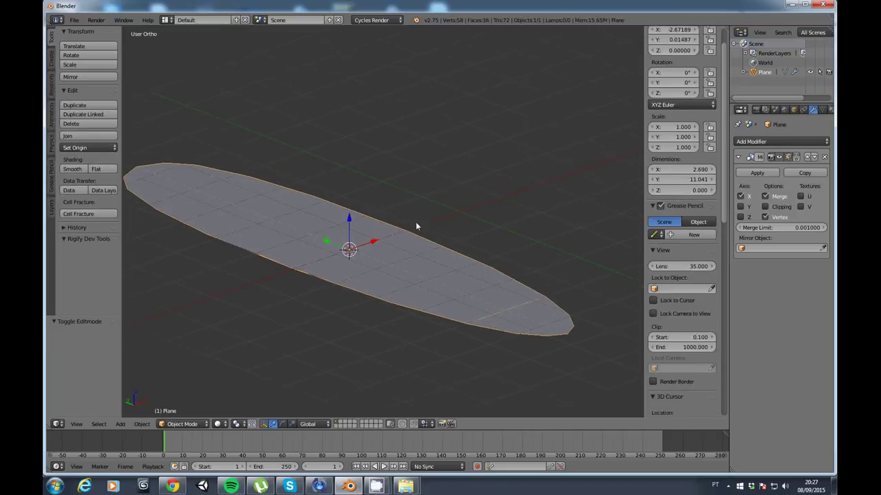
left_click(738, 158)
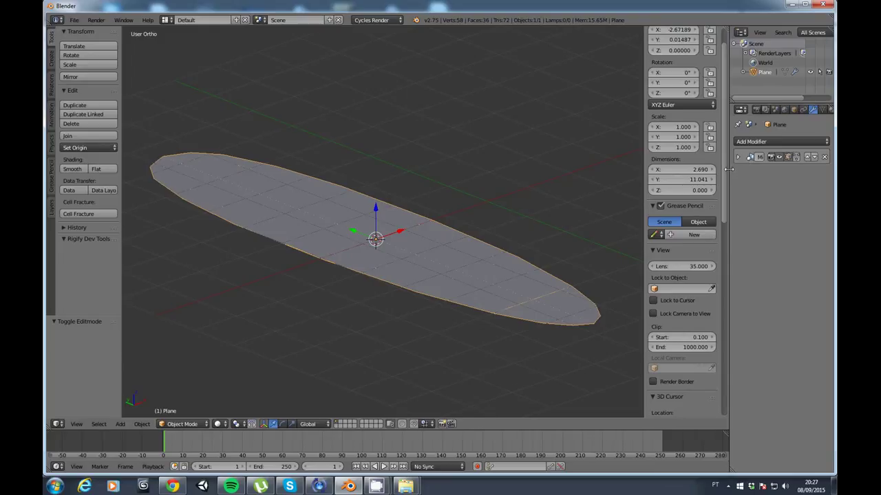
left_click_drag(728, 169, 701, 170)
left_click(741, 142)
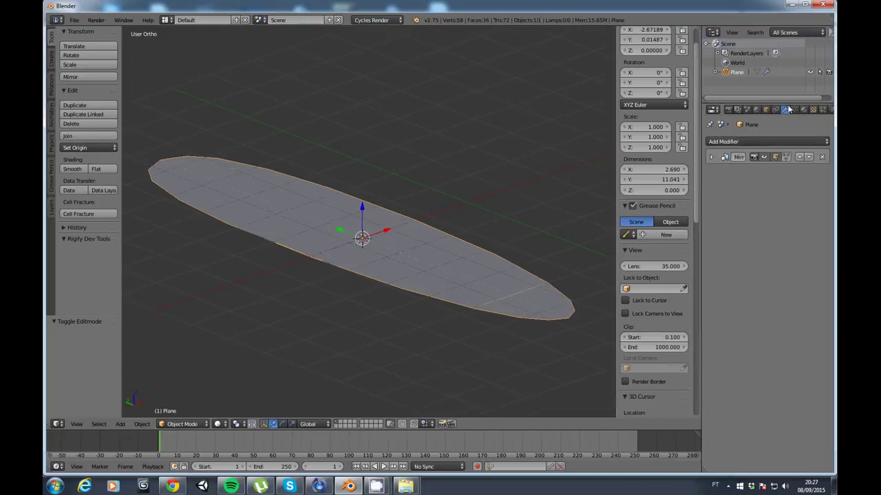
left_click(770, 141)
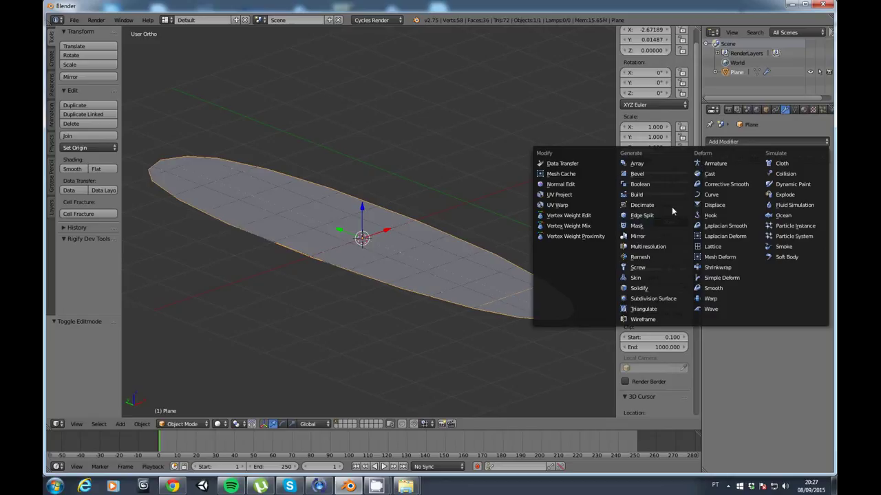
left_click(639, 288)
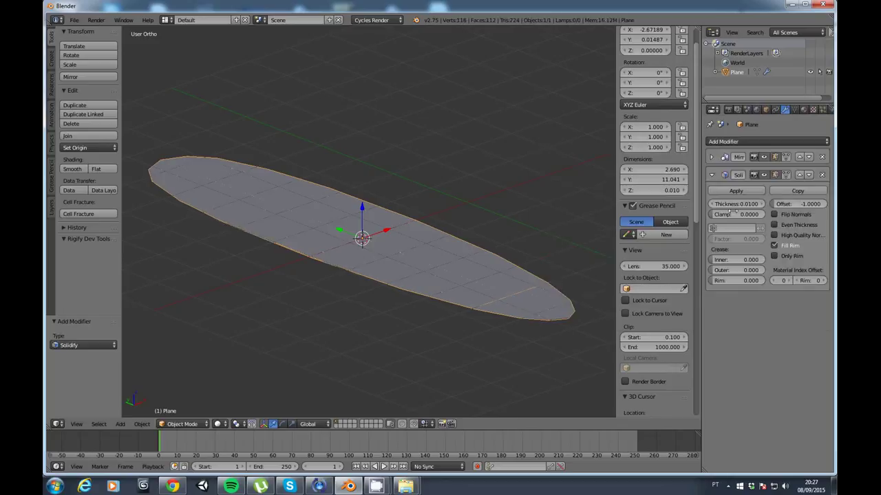
Set Solidify thickness to -0.2850 with Even Thickness on, then inspect the board and return to top view
mouse_move(744, 205)
left_mouse_down()
mouse_move(781, 203)
mouse_move(619, 190)
left_mouse_up()
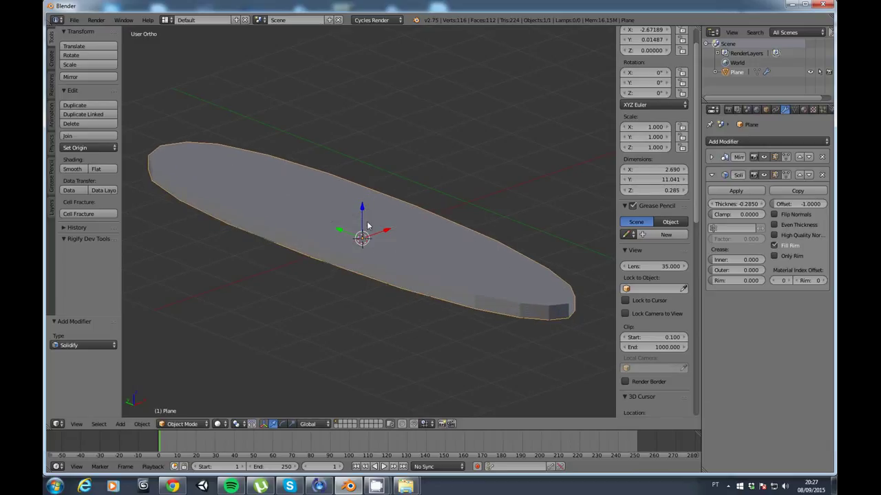
middle_click_drag(364, 226, 406, 212)
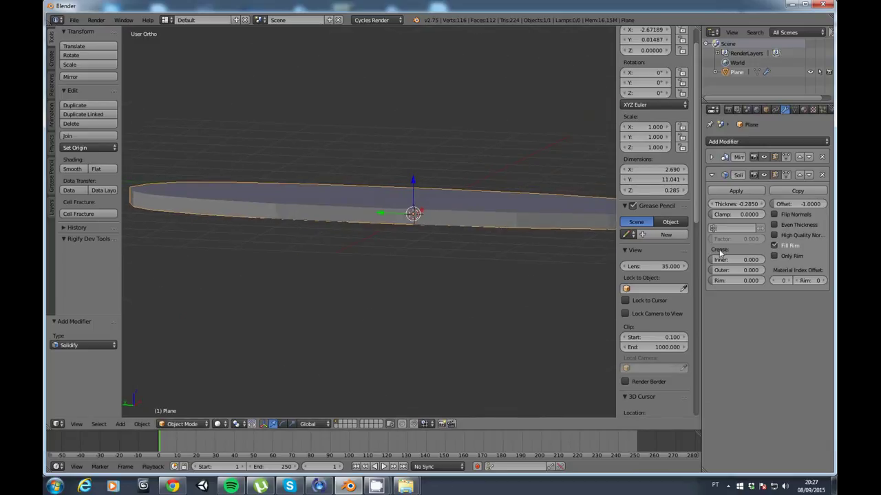
left_click(790, 225)
mouse_move(460, 183)
middle_mouse_down()
mouse_move(442, 211)
mouse_move(405, 194)
mouse_move(399, 220)
mouse_move(432, 185)
mouse_move(423, 210)
mouse_move(423, 198)
mouse_move(395, 229)
middle_mouse_up()
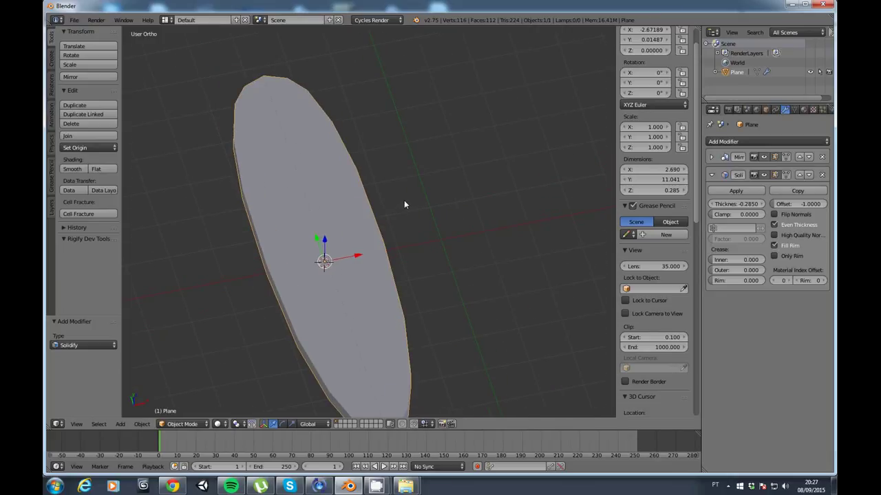
key("KP_7")
Rotate the board 90° about Y and move it along X onto the side-profile reference
scroll(403, 198, "down", 3)
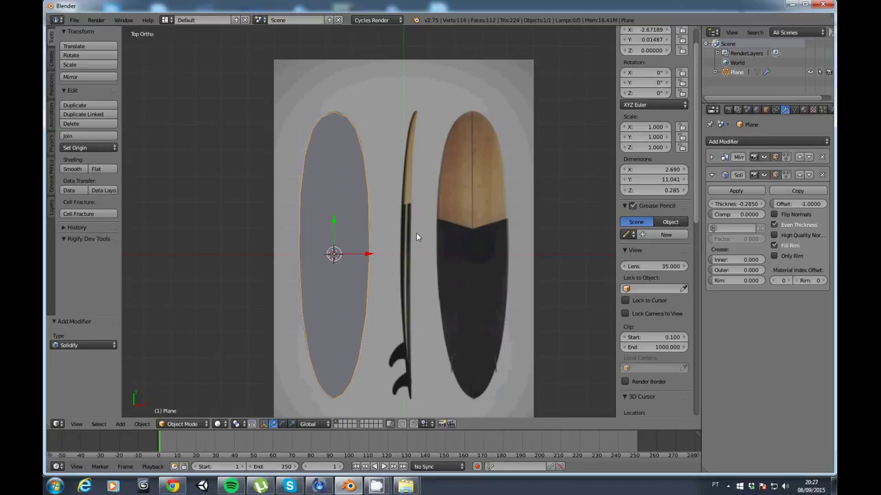
key("r")
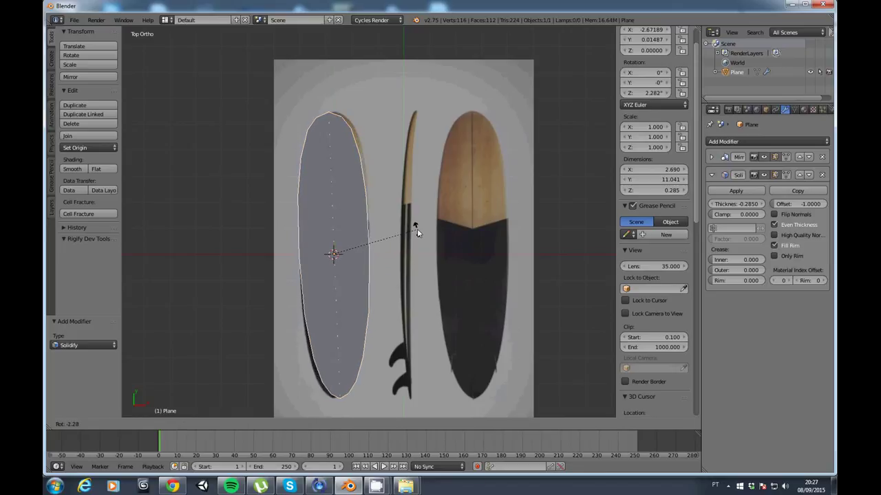
key("y")
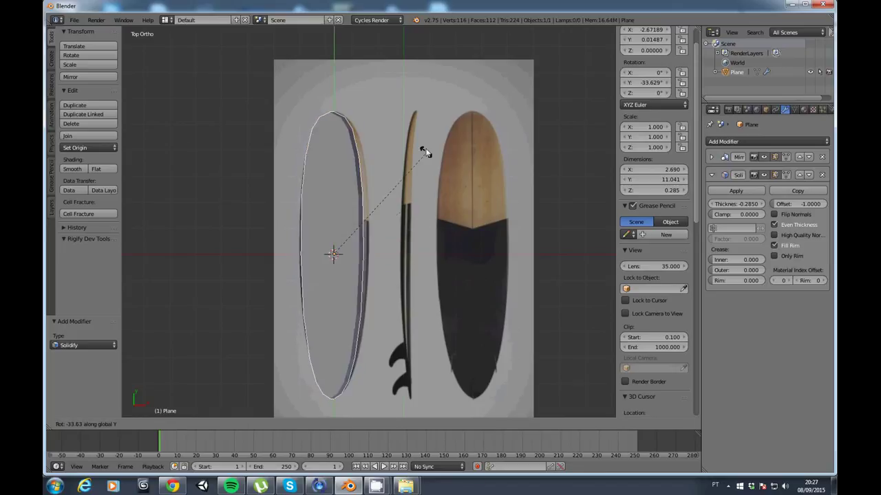
type("90")
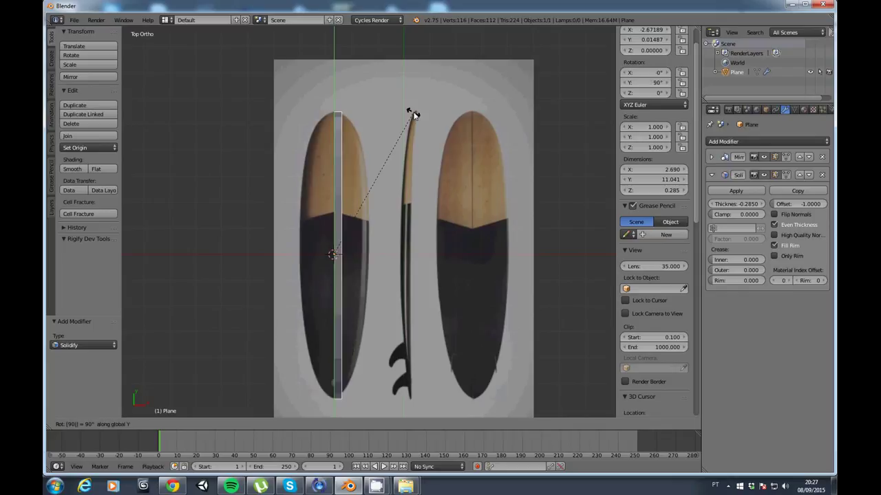
key("Return")
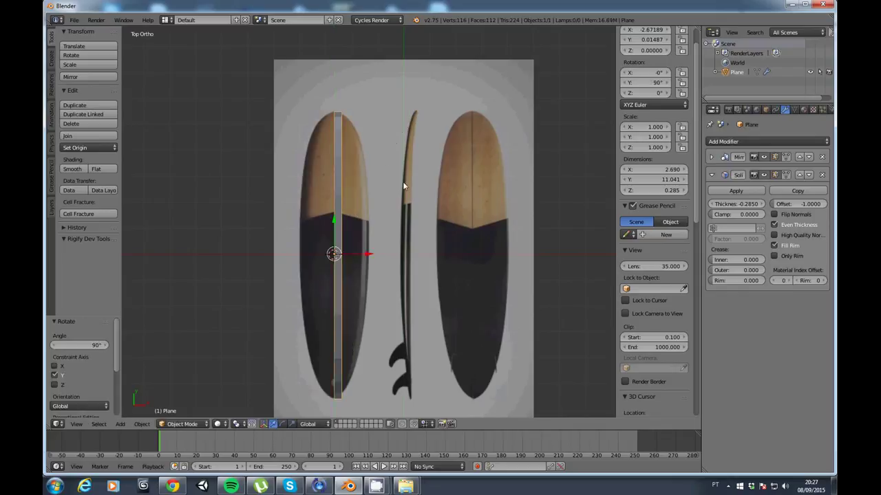
scroll(384, 210, "up", 2)
mouse_move(347, 270)
left_mouse_down()
mouse_move(445, 281)
mouse_move(446, 268)
left_mouse_up()
Toggle between wireframe and solid display to check the board against the reference
scroll(447, 250, "down", 2)
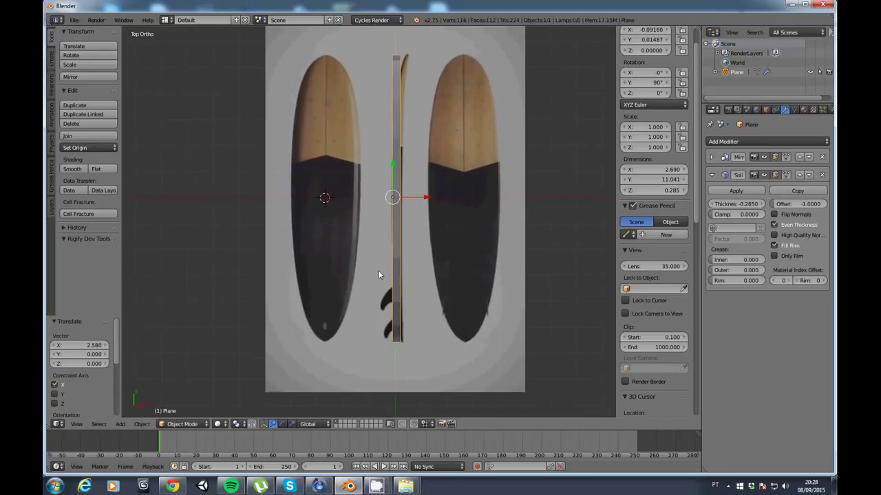
left_click(218, 425)
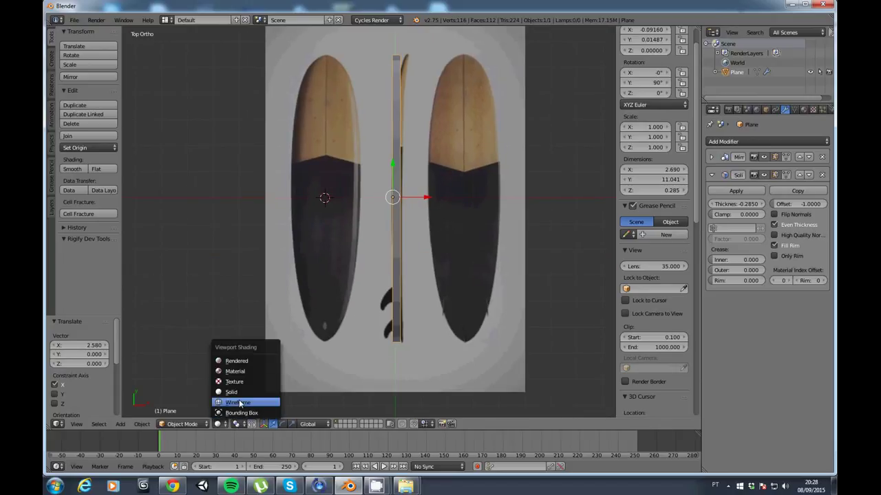
left_click(242, 401)
scroll(414, 253, "up", 1)
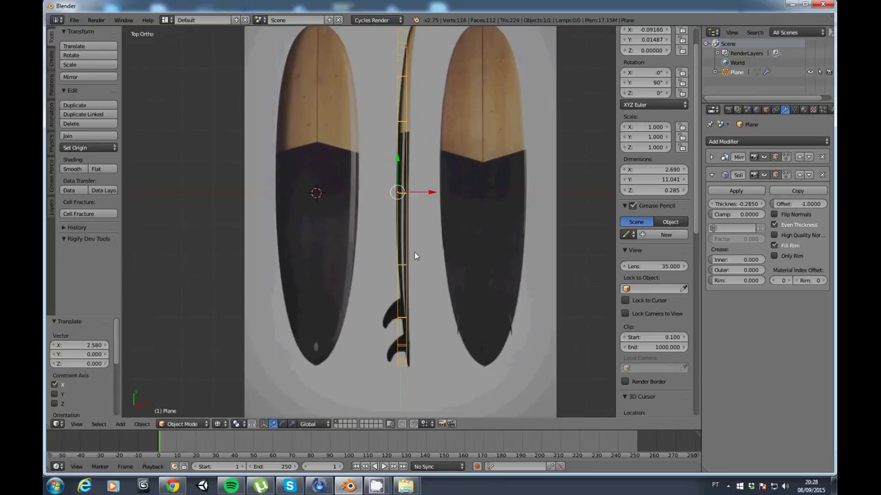
key("alt+z")
key("alt+z")
key("alt+z")
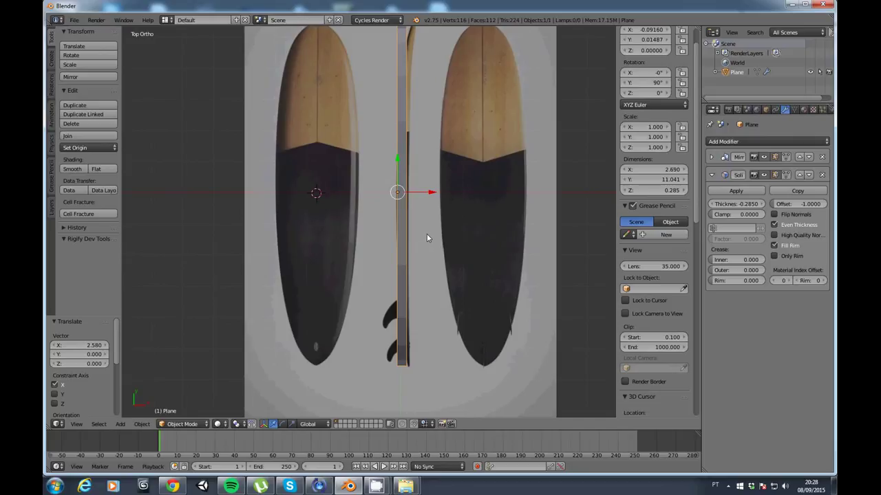
key("alt+z")
key("alt+z")
key("alt+z")
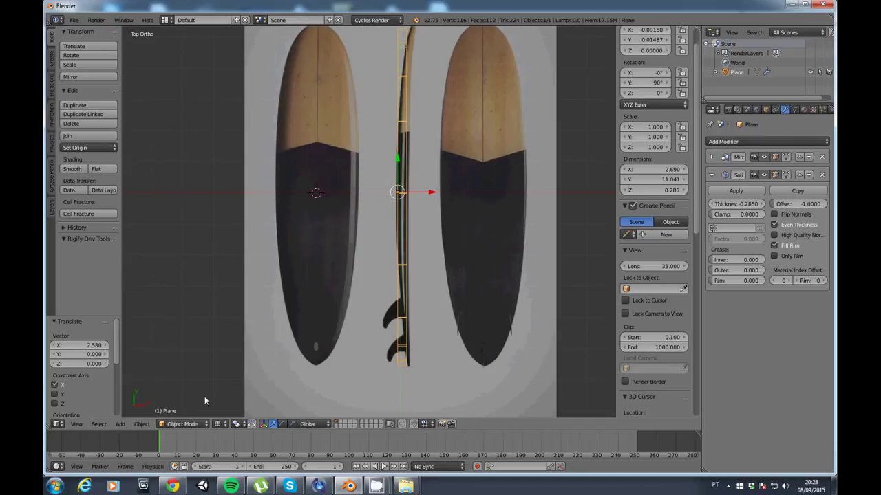
left_click(197, 424)
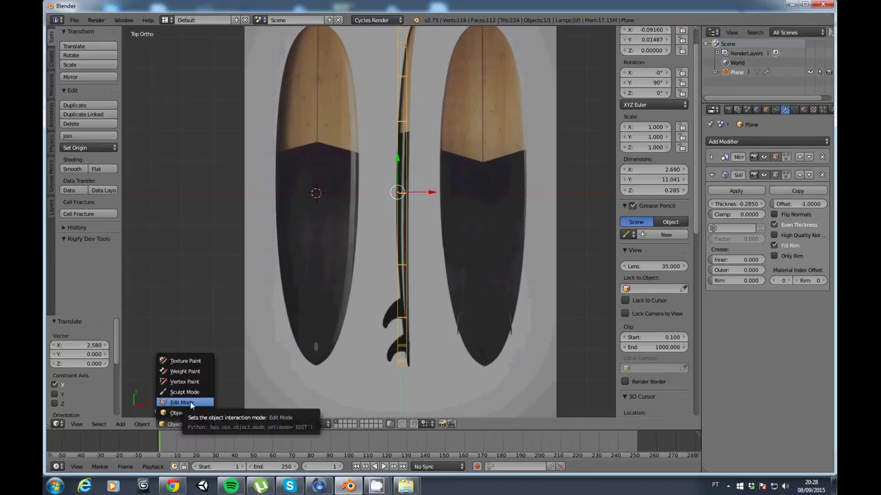
Enter Edit Mode, frame the board mesh, and switch to vertex selection
left_click(183, 403)
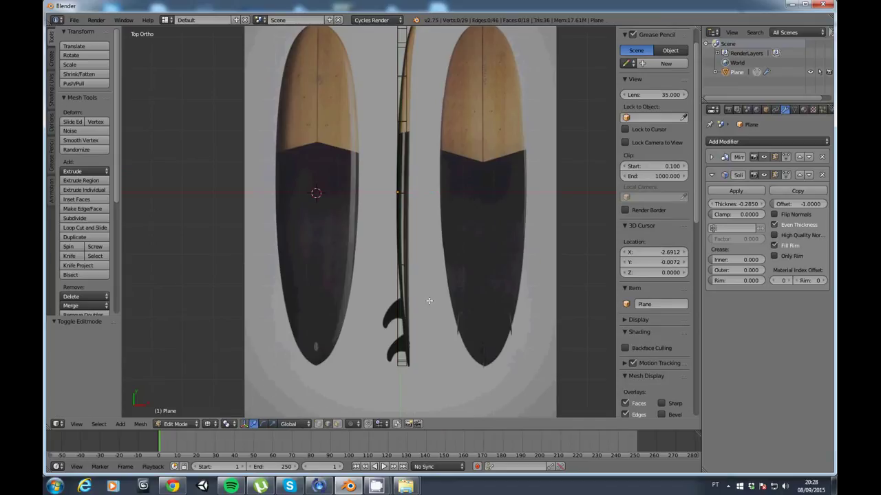
scroll(424, 301, "up", 2)
key("KP_Decimal")
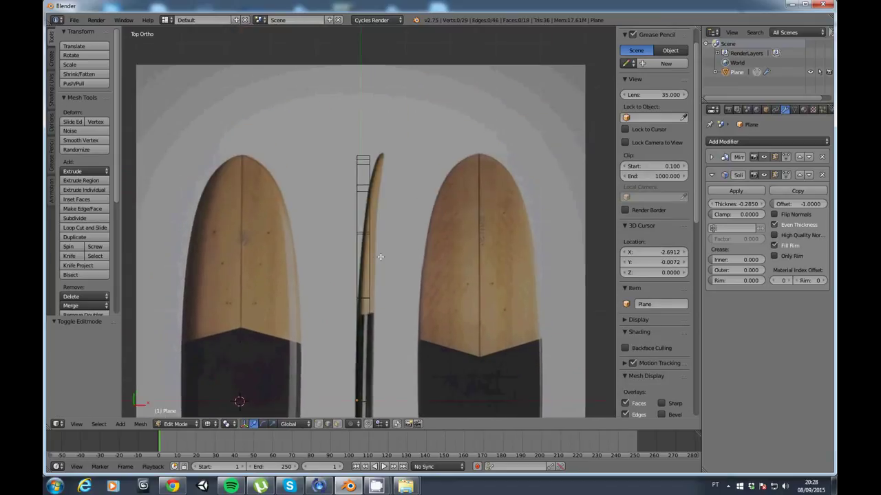
left_click(317, 424)
scroll(362, 187, "up", 1)
scroll(361, 206, "up", 1)
scroll(359, 239, "up", 2)
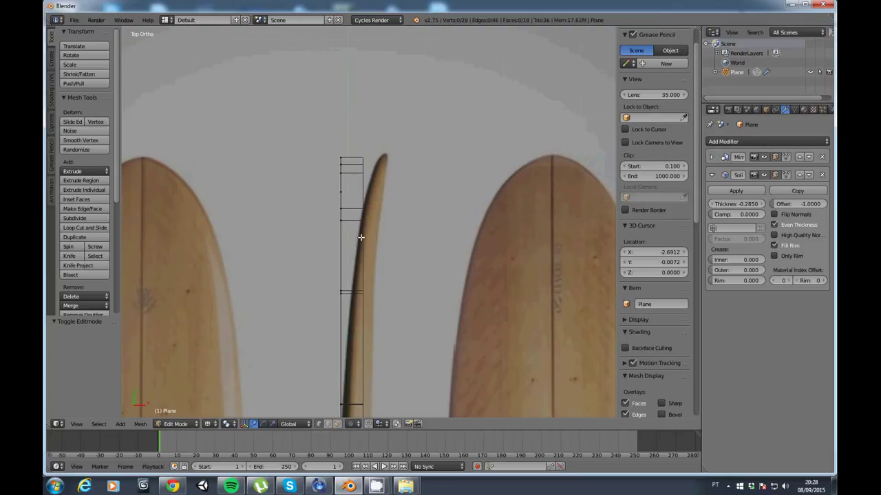
Tilt the nose-tip vertex column about 8° and move it onto the reference outline
right_click(342, 193, "alt")
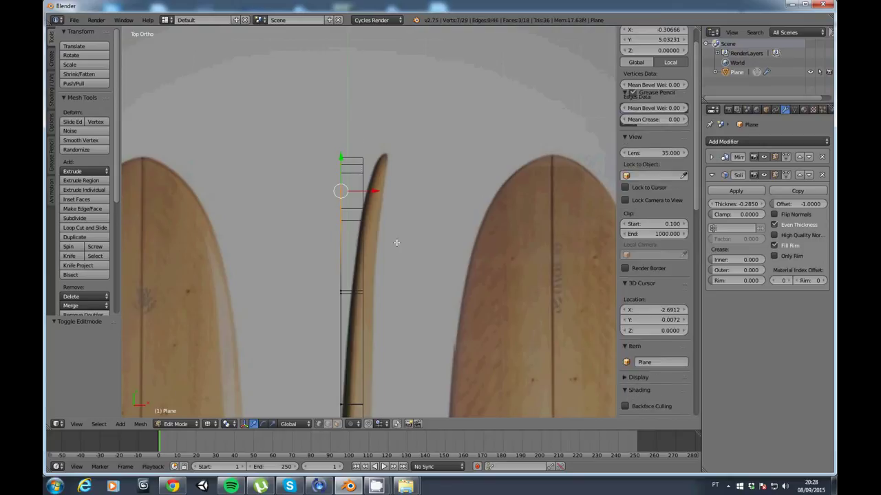
key("r")
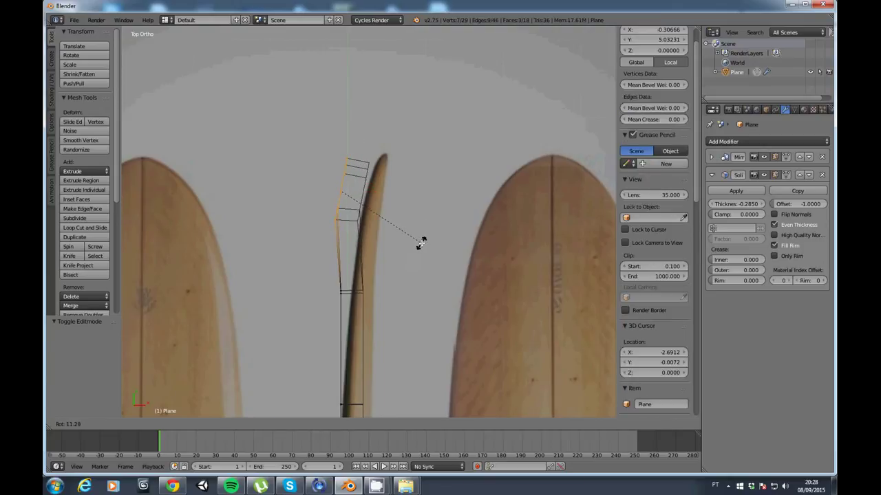
left_click(420, 242)
key("g")
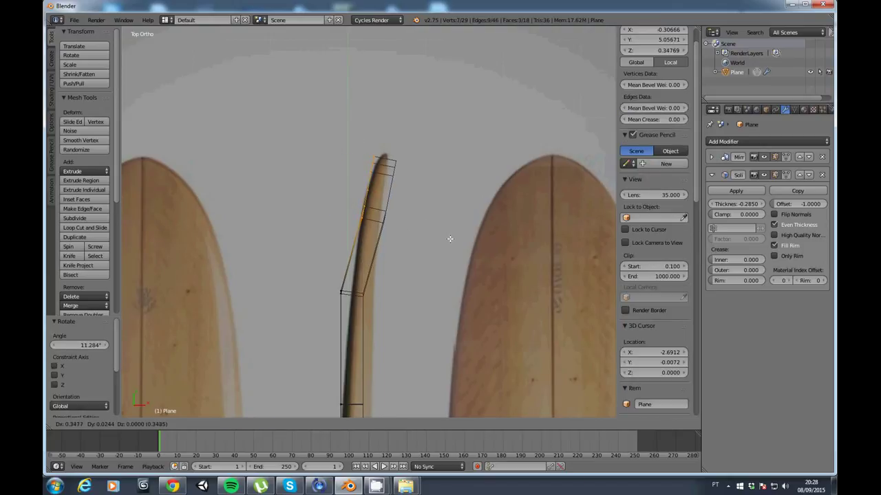
left_click(452, 240)
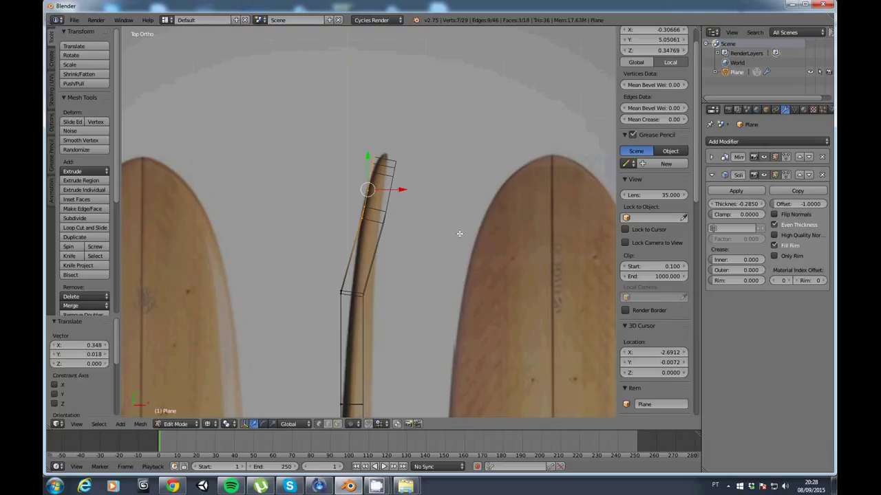
key("r")
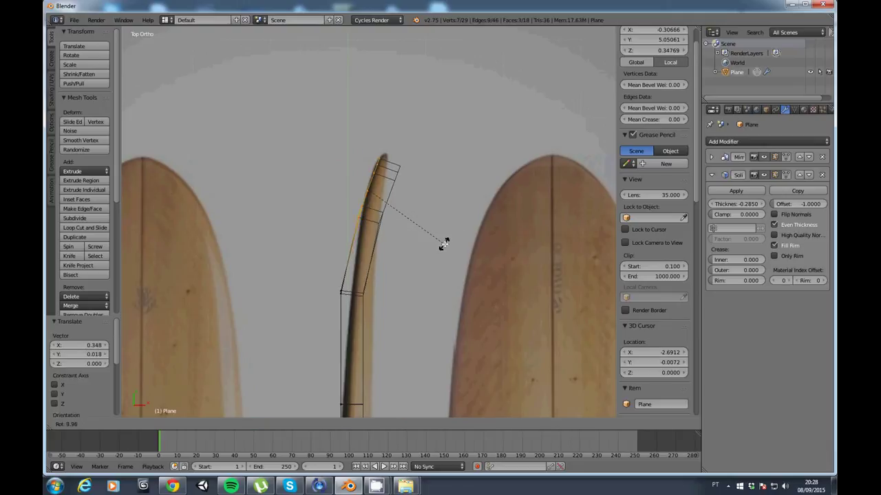
left_click(446, 244)
key("g")
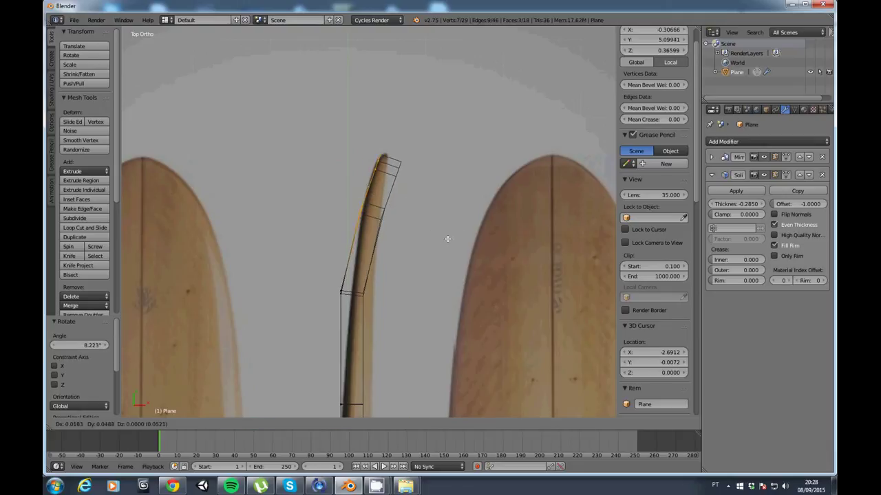
left_click(447, 239)
key("a")
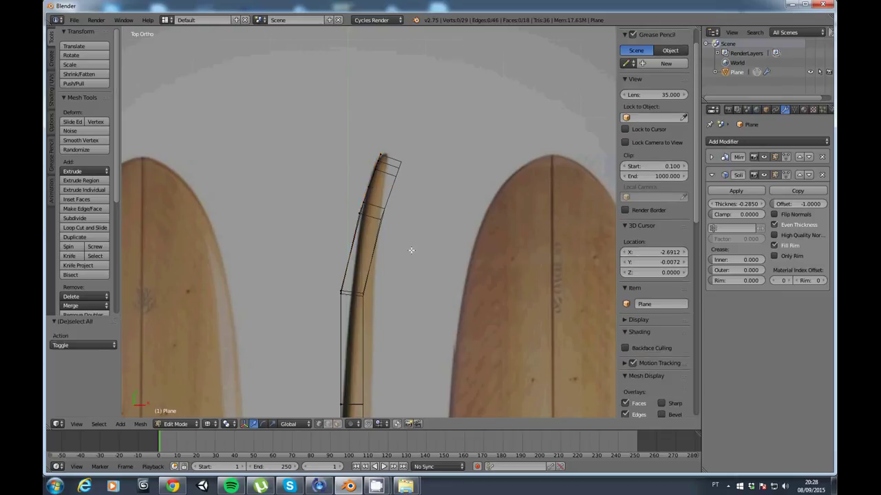
Tilt the next nose vertex column about 10° to follow the curved profile
right_click(356, 231, "alt")
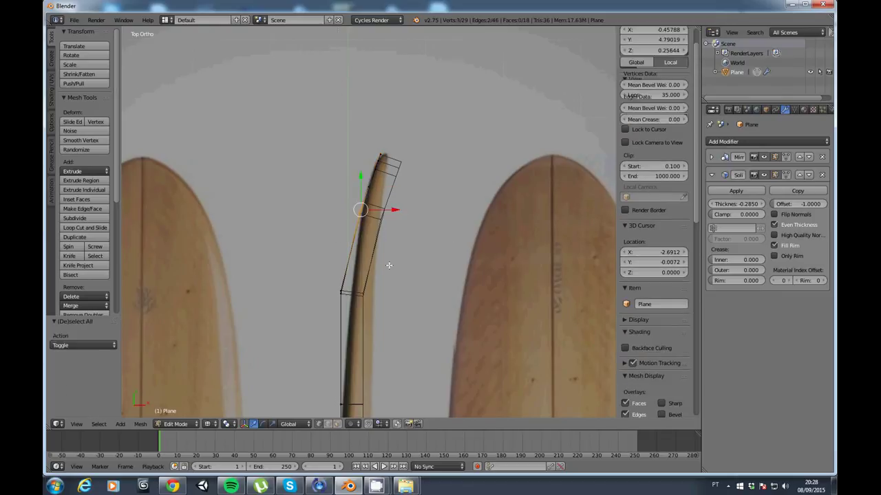
key("r")
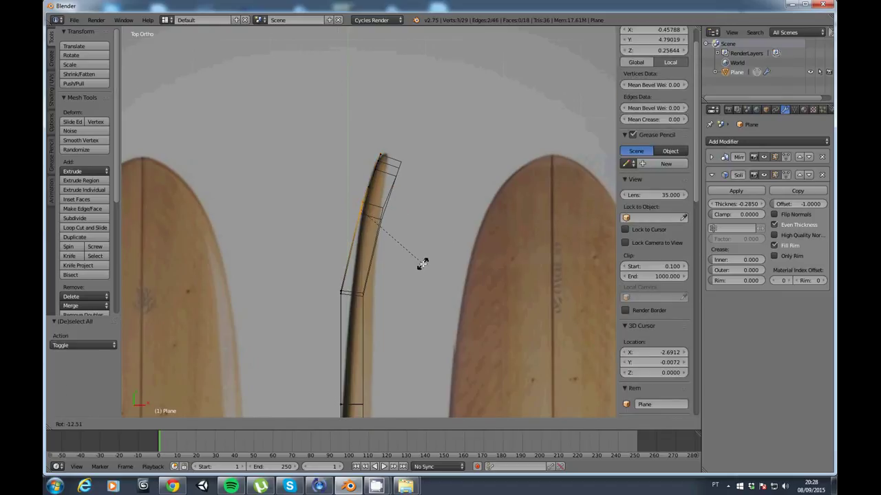
left_click(420, 264)
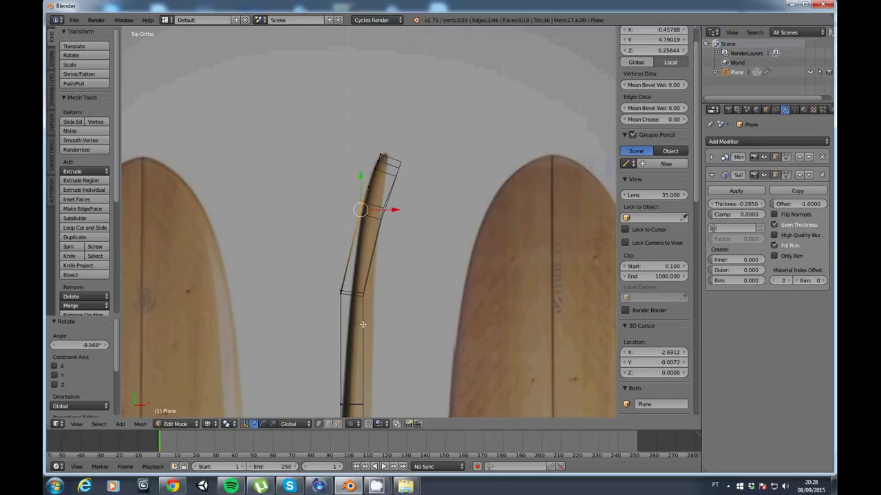
middle_click_drag(362, 324, 367, 237, "shift")
Shift the middle column of three vertices along X onto the side reference
key("a")
key("b")
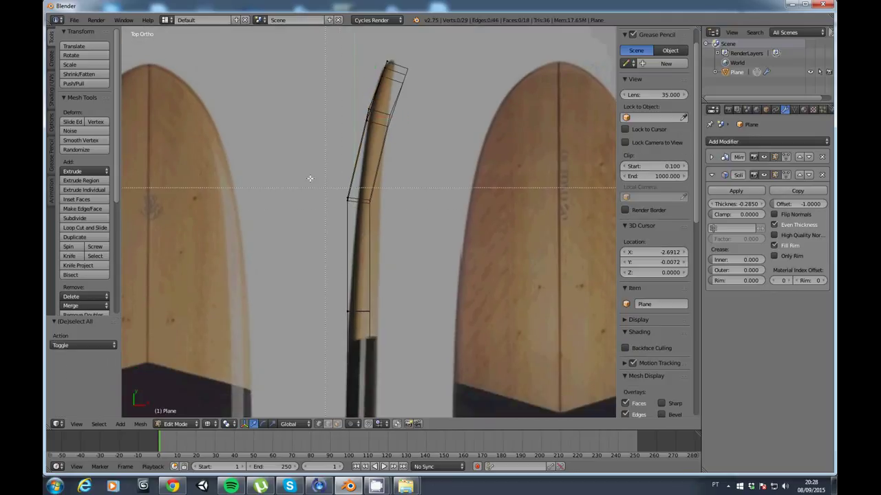
left_click_drag(309, 179, 368, 224)
key("g")
key("x")
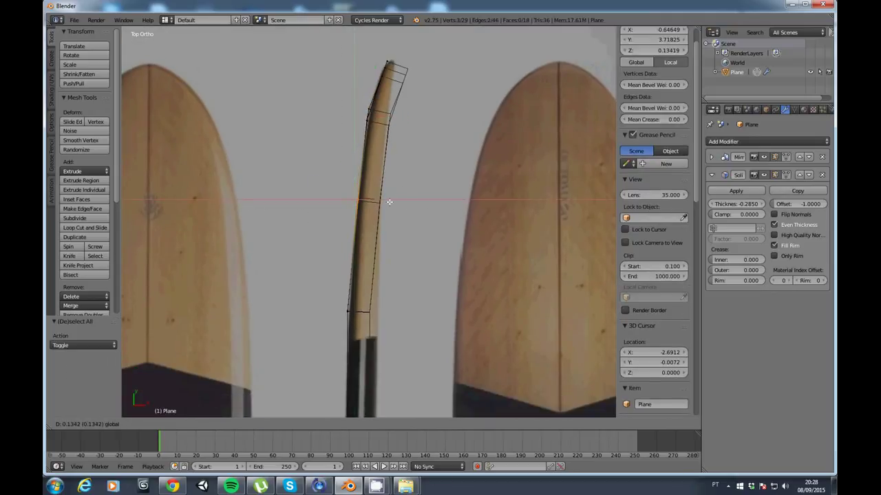
left_click(390, 202)
Shift the next column of three vertices toward the tail slightly along X
middle_click_drag(398, 330, 399, 218, "shift")
key("a")
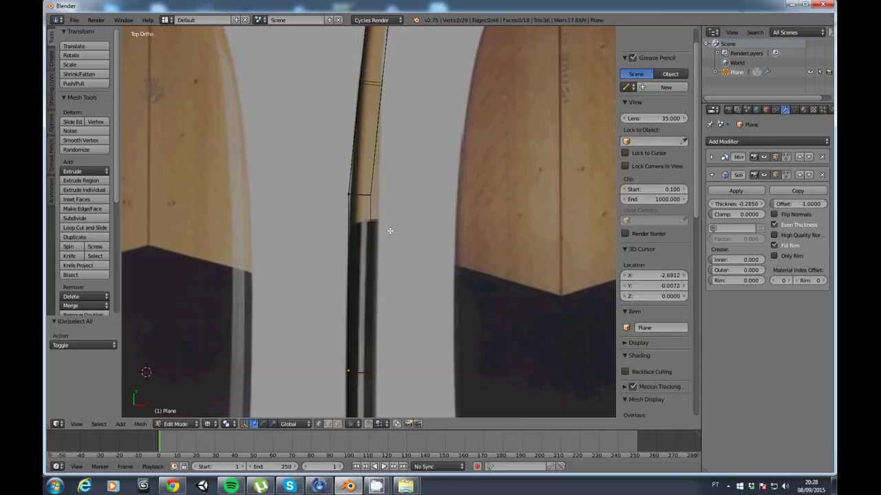
key("b")
left_click_drag(320, 172, 358, 207)
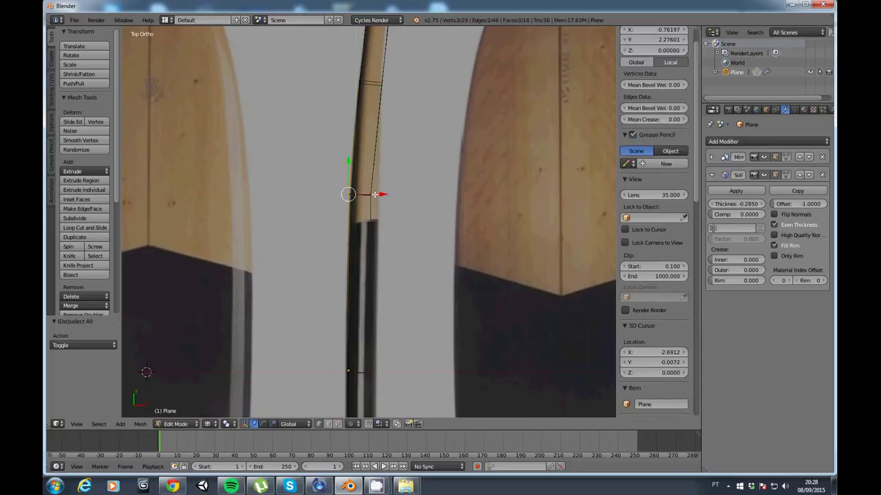
key("g")
key("x")
left_click(379, 214)
Shift three vertices near the tail along X to follow the side profile
key("Home")
scroll(379, 232, "up", 3)
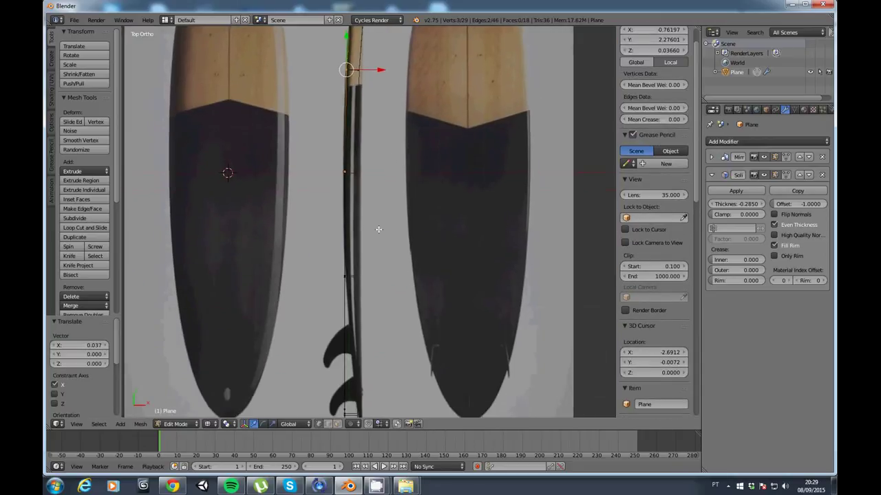
scroll(379, 275, "up", 2)
middle_click_drag(379, 275, 364, 214, "shift")
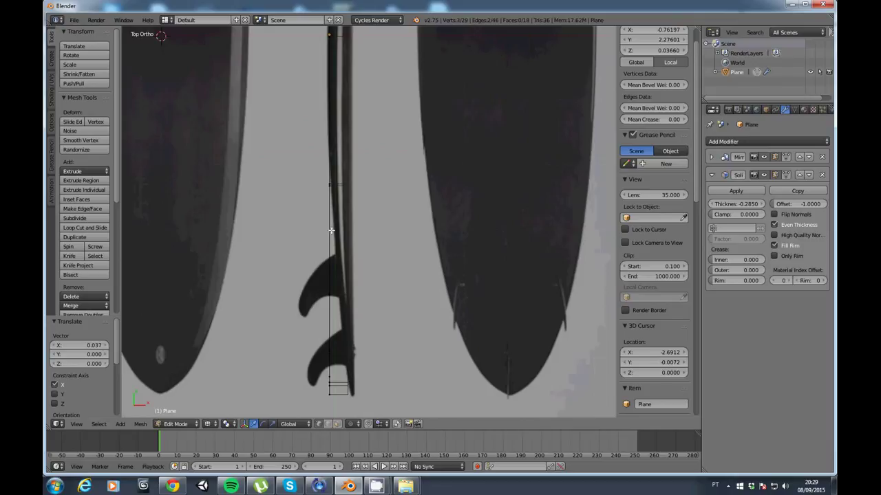
key("a")
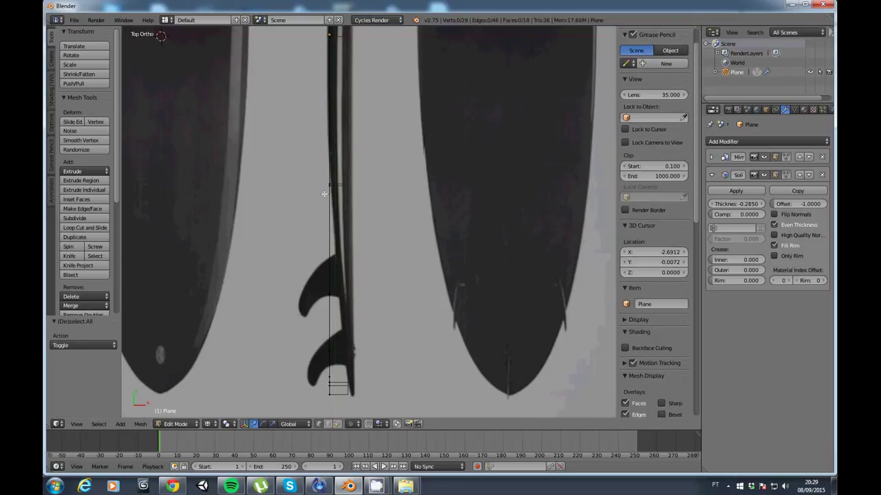
key("b")
left_click_drag(305, 167, 344, 200)
key("g")
key("x")
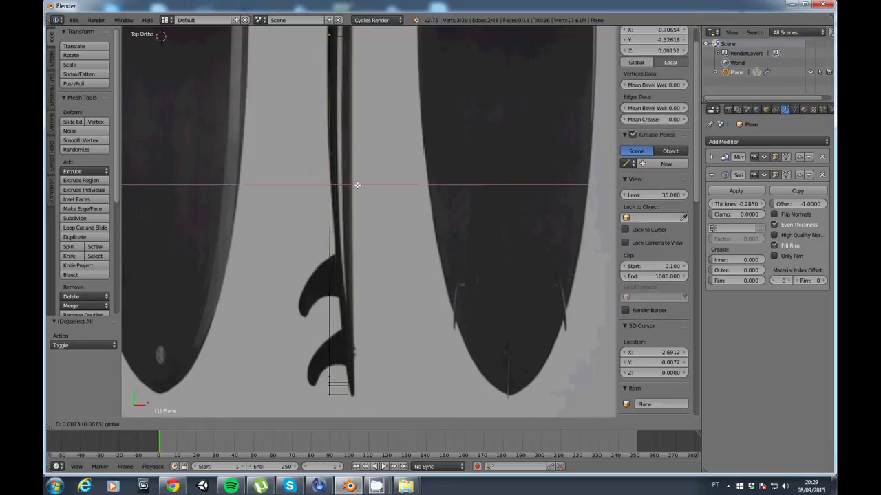
left_click(357, 184)
Tilt the tail-end vertex column about 4.9°, shift it 0.28 along X, then correct it by −3.3°
middle_click_drag(367, 299, 367, 191, "shift")
scroll(370, 212, "up", 3)
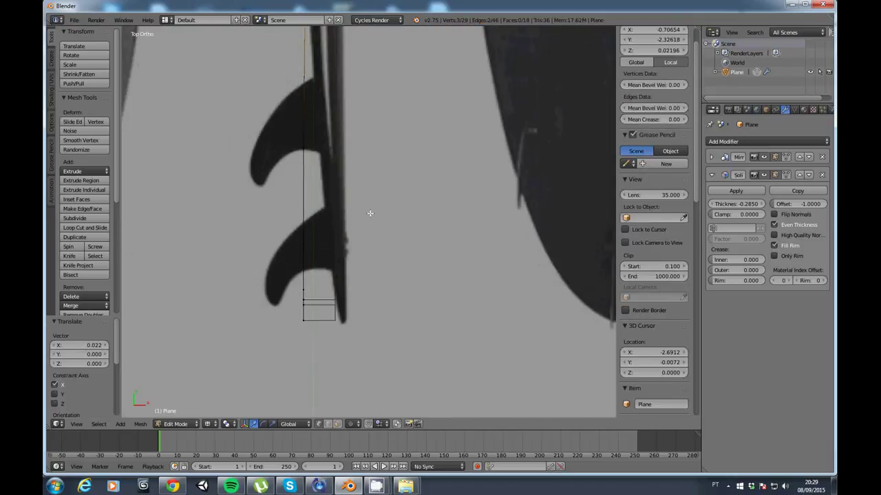
key("a")
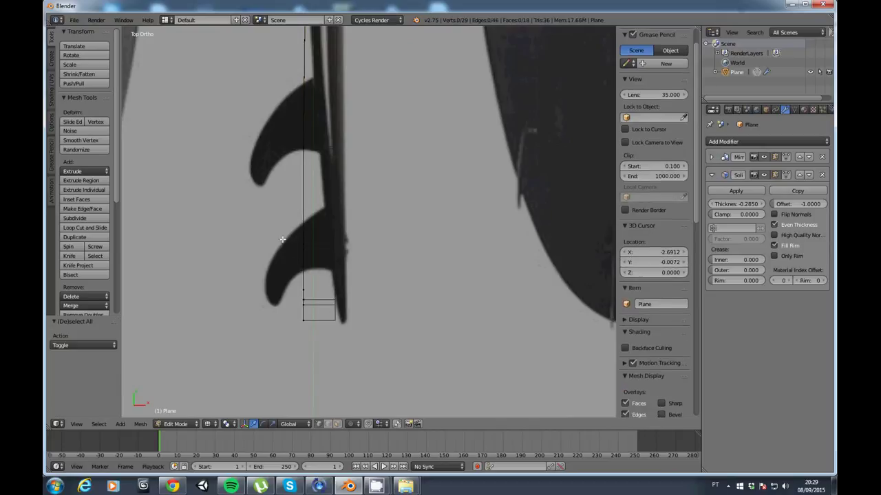
key("b")
left_click_drag(279, 232, 327, 361)
key("r")
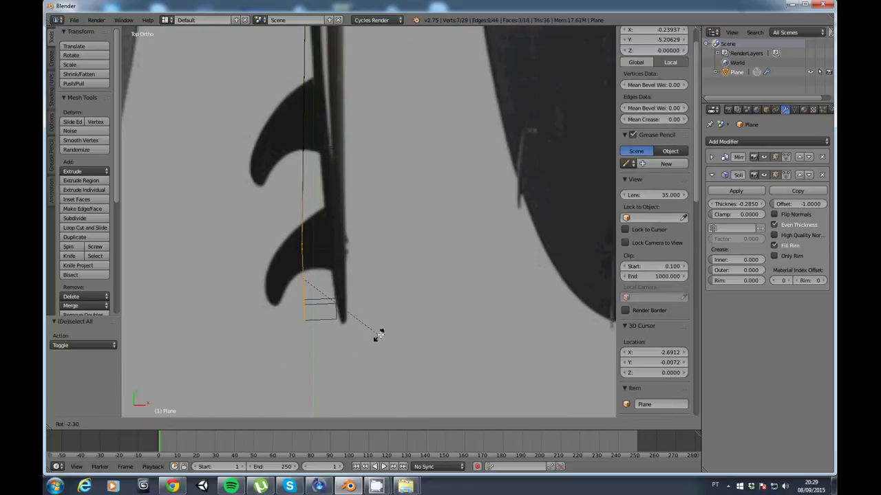
left_click(385, 334)
key("g")
key("x")
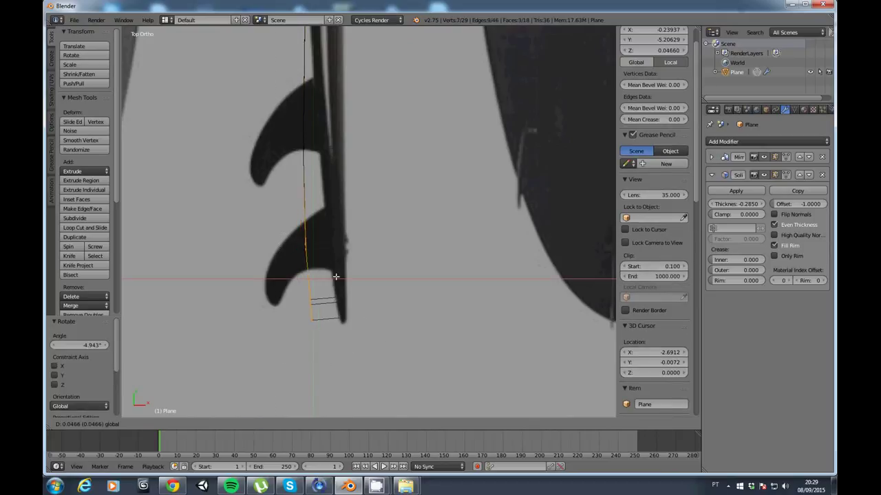
left_click(359, 276)
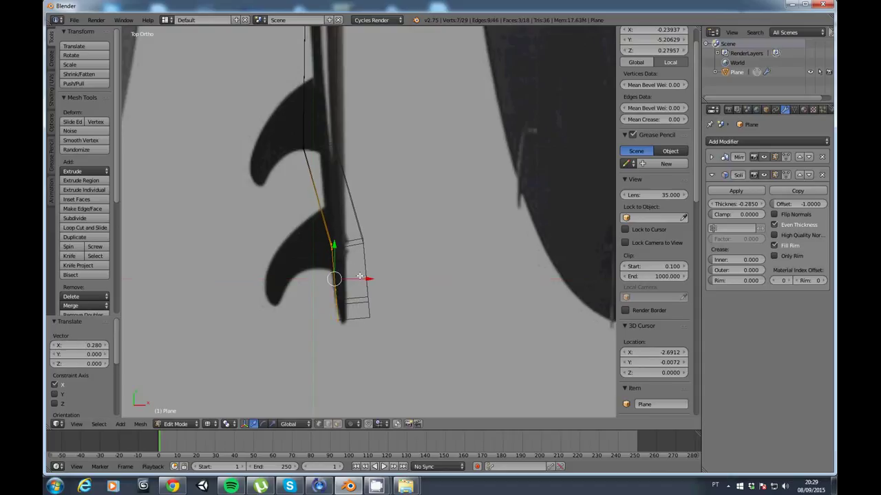
key("r")
left_click(417, 303)
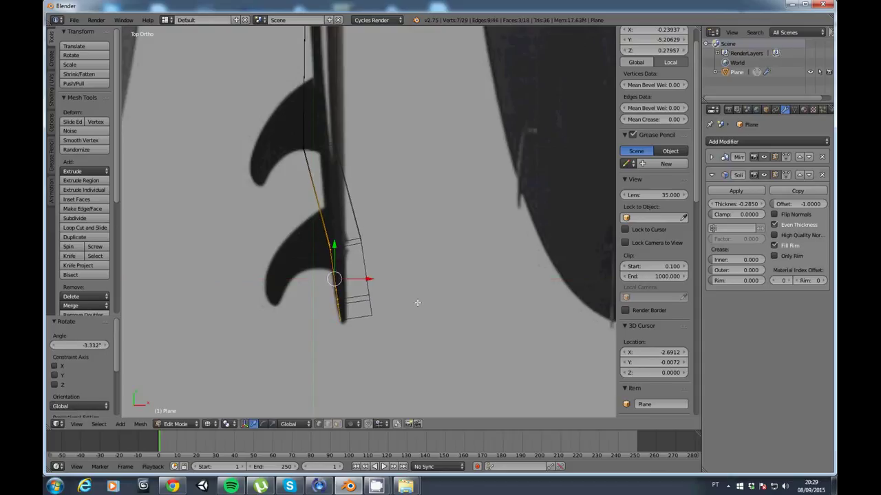
Shift the next tail vertex 0.144 along X and return to Object Mode
key("a")
key("b")
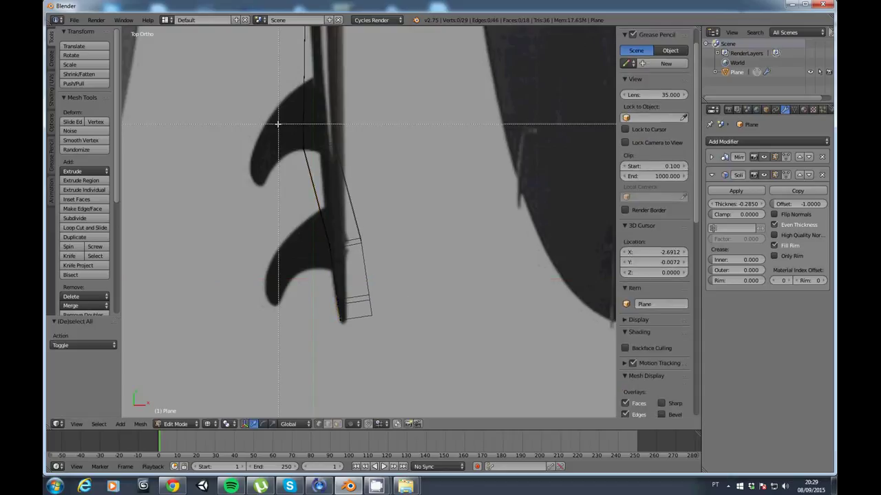
mouse_move(279, 125)
left_mouse_down()
mouse_move(318, 166)
mouse_move(322, 148)
left_mouse_up()
key("g")
key("x")
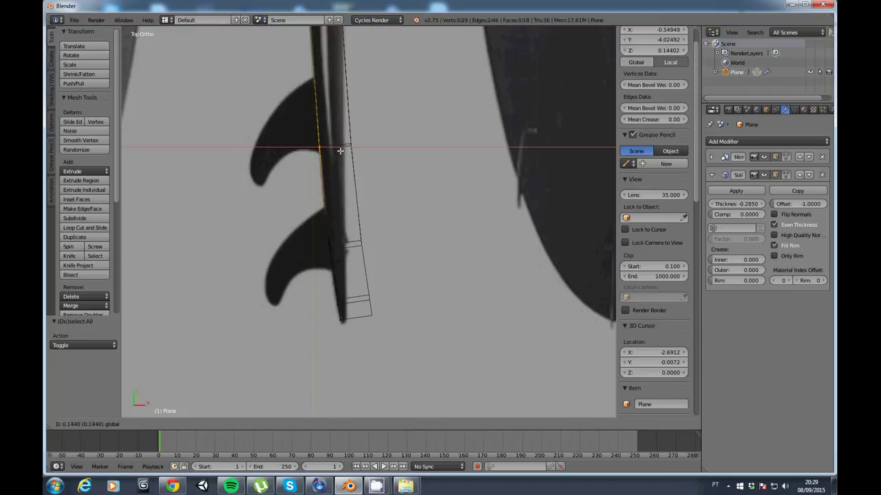
left_click(340, 150)
scroll(340, 151, "down", 1)
scroll(342, 179, "down", 1)
scroll(342, 220, "down", 2)
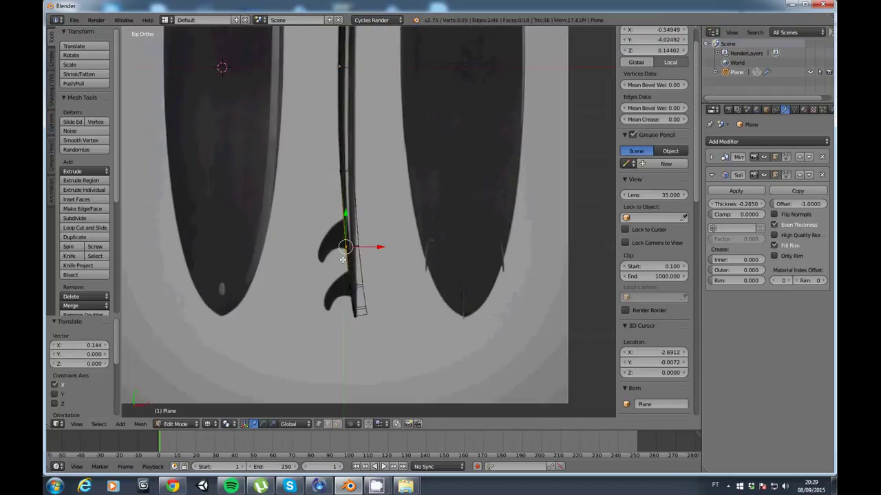
scroll(343, 260, "down", 2)
scroll(343, 260, "up", 1, "shift")
key("Tab")
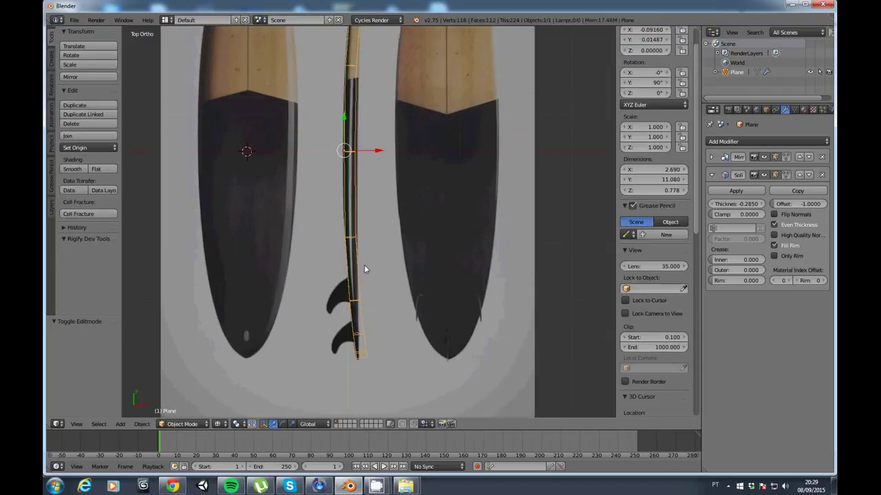
Orbit around the deepened solid board to inspect its curved shape
mouse_move(363, 268)
middle_mouse_down()
mouse_move(371, 248)
mouse_move(310, 197)
mouse_move(309, 236)
mouse_move(421, 322)
mouse_move(295, 231)
mouse_move(338, 286)
mouse_move(387, 238)
mouse_move(374, 267)
mouse_move(313, 240)
mouse_move(328, 290)
middle_mouse_up()
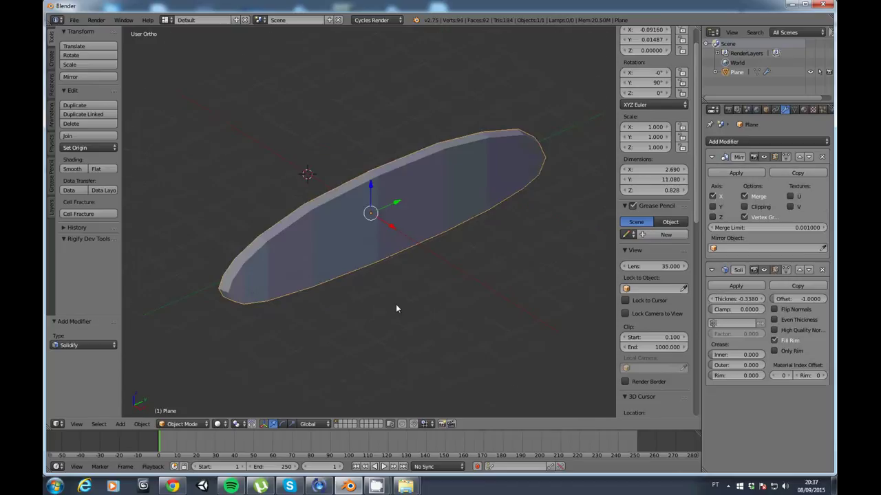
mouse_move(397, 307)
middle_mouse_down()
mouse_move(404, 320)
mouse_move(284, 291)
mouse_move(375, 340)
mouse_move(398, 282)
mouse_move(375, 326)
mouse_move(350, 261)
mouse_move(304, 254)
mouse_move(321, 298)
mouse_move(359, 264)
mouse_move(394, 263)
mouse_move(392, 279)
mouse_move(427, 260)
mouse_move(422, 271)
mouse_move(360, 250)
middle_mouse_up()
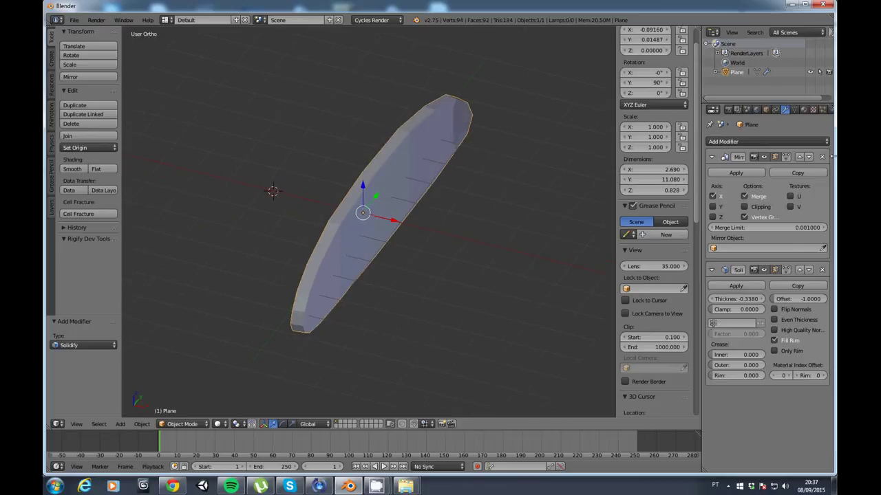
mouse_move(462, 230)
middle_mouse_down()
mouse_move(419, 207)
mouse_move(424, 226)
middle_mouse_up()
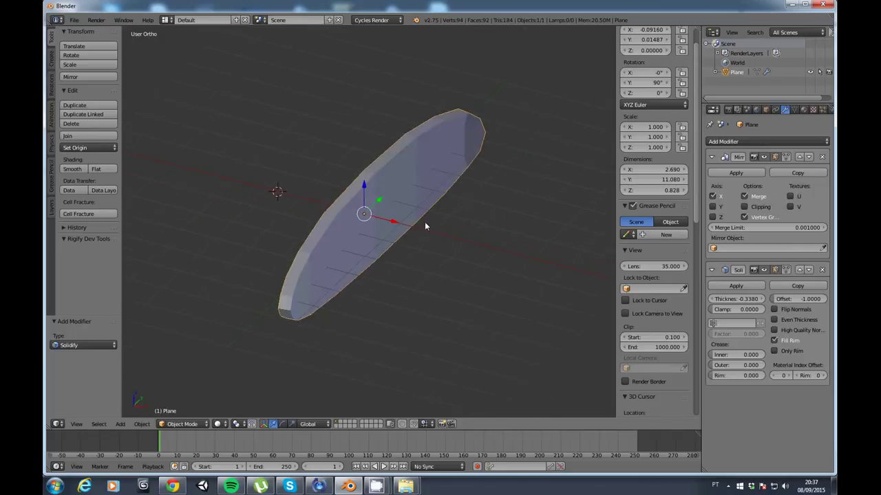
Apply the Mirror and Solidify modifiers, then edit the mesh in top view with Solid shading
left_click(736, 172)
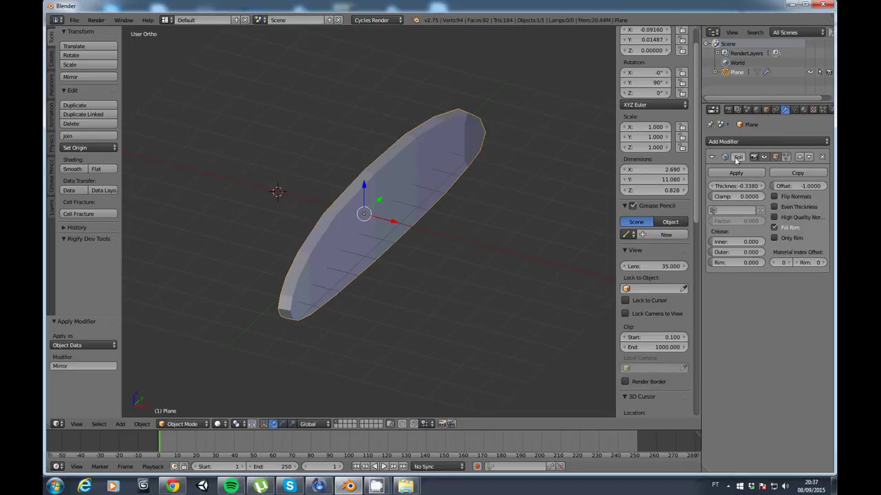
left_click(737, 171)
key("Tab")
mouse_move(373, 234)
middle_mouse_down()
mouse_move(361, 246)
mouse_move(436, 298)
mouse_move(449, 249)
mouse_move(403, 262)
mouse_move(330, 256)
mouse_move(290, 231)
mouse_move(395, 256)
mouse_move(436, 286)
middle_mouse_up()
key("a")
key("a")
key("KP_7")
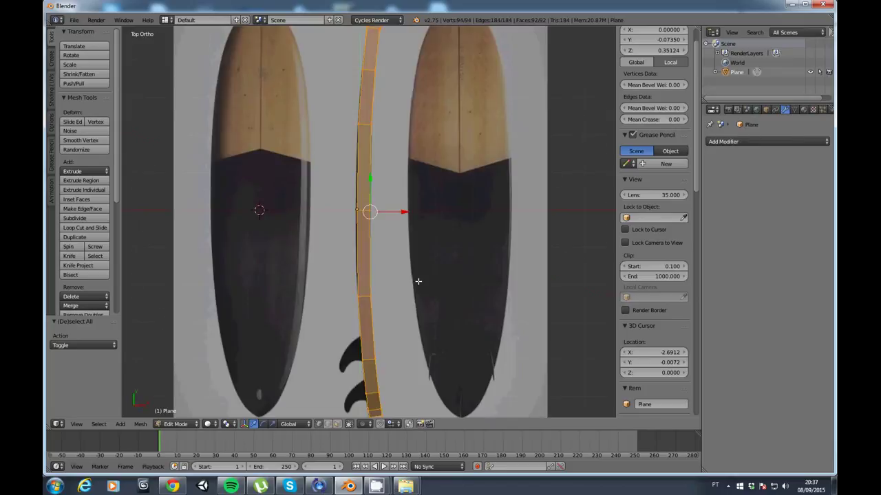
left_click(209, 424)
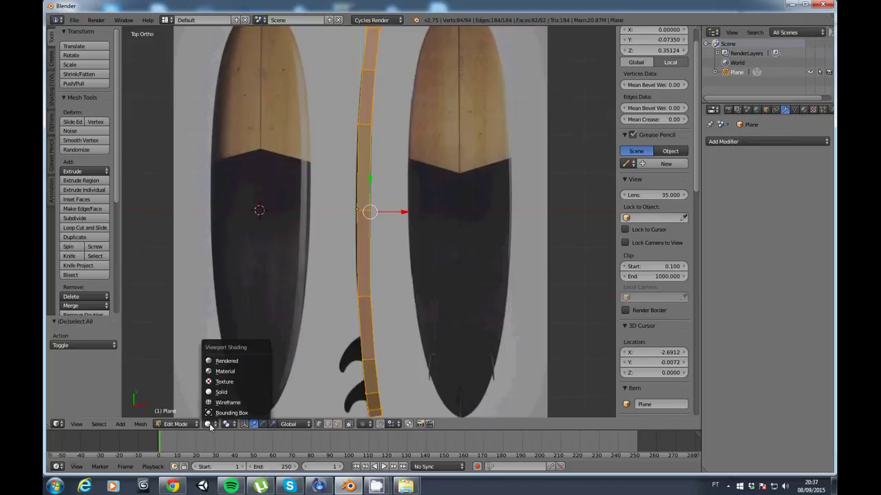
left_click(219, 403)
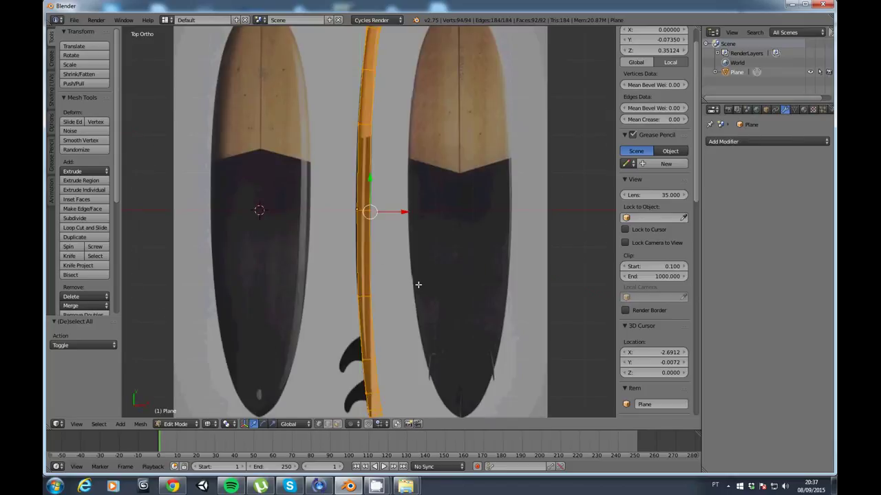
Rotate the nose-tip vertices -15.367° and nudge them slightly to sharpen the nose rocker
key("a")
scroll(410, 275, "down", 2)
scroll(409, 276, "down", 1)
scroll(373, 276, "up", 4)
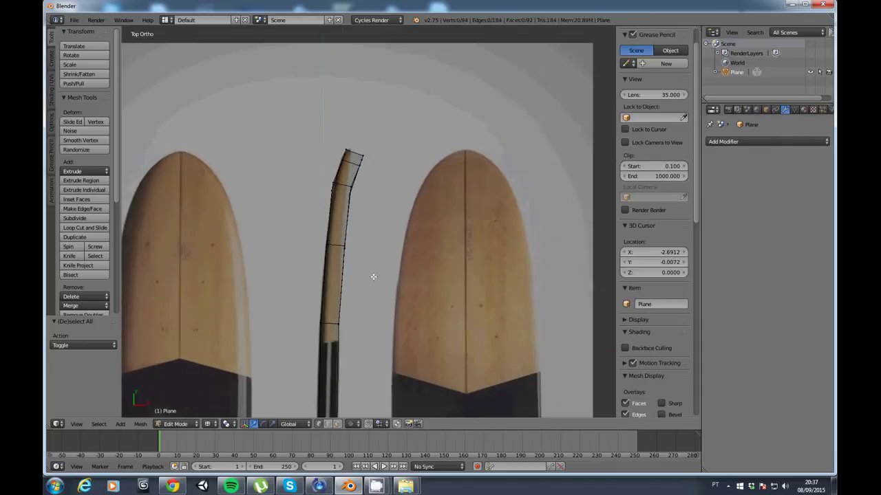
scroll(373, 276, "up", 2)
scroll(371, 272, "up", 1)
scroll(364, 253, "up", 2)
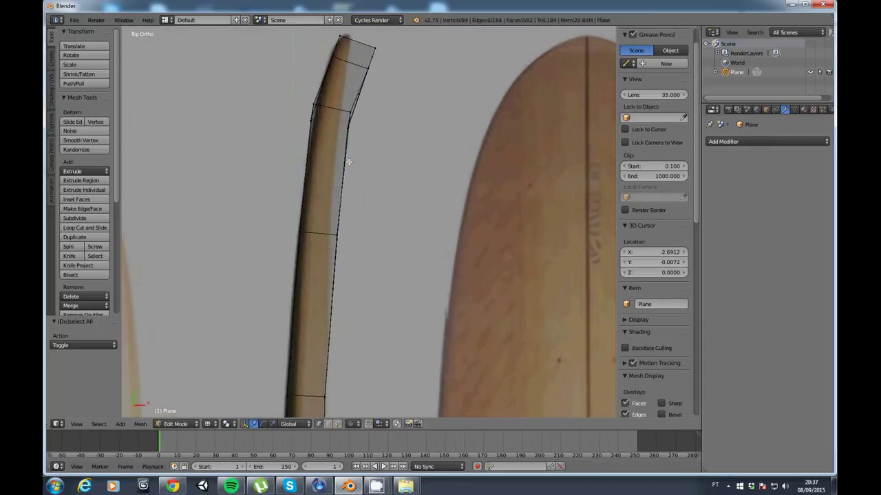
key("b")
mouse_move(357, 45)
left_mouse_down()
mouse_move(388, 91)
mouse_move(355, 97)
left_mouse_up()
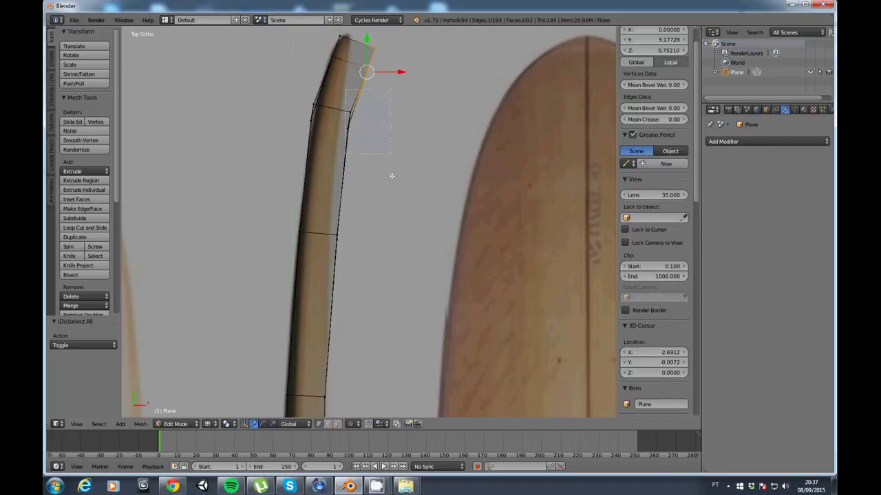
key("r")
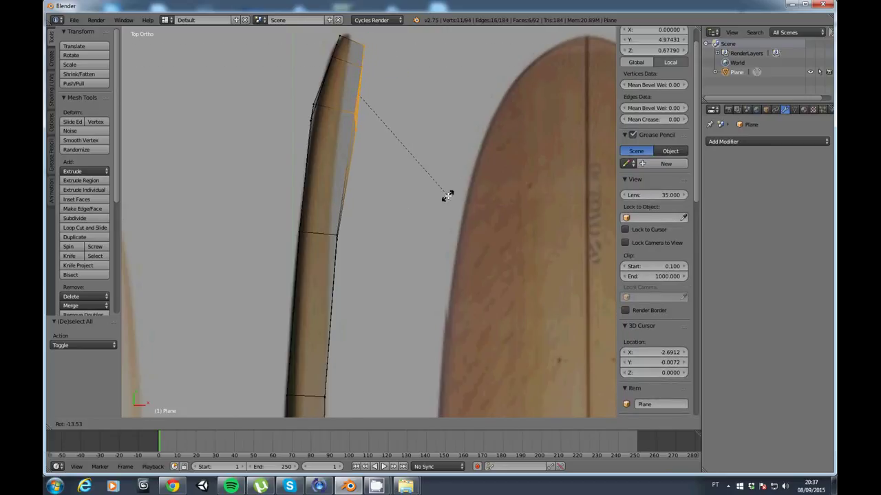
left_click(452, 192)
key("g")
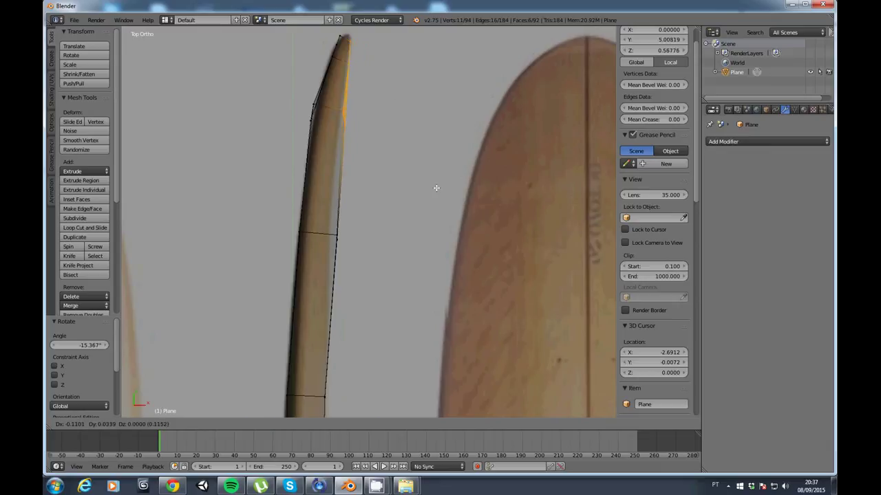
left_click(436, 189)
Select a single vertex on the board's outline
key("a")
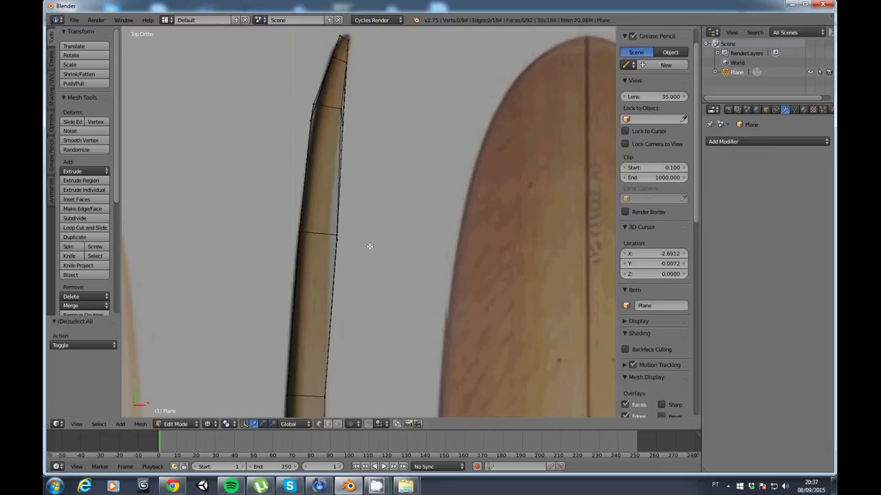
key("b")
mouse_move(336, 222)
left_mouse_down()
mouse_move(351, 253)
mouse_move(397, 249)
mouse_move(362, 237)
left_mouse_up()
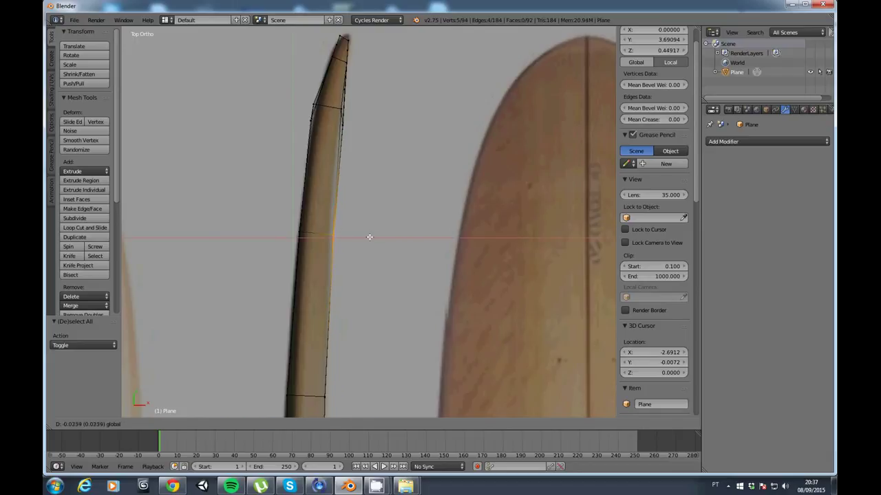
Move an edge on the tail's outline left along X
scroll(372, 236, "down", 2)
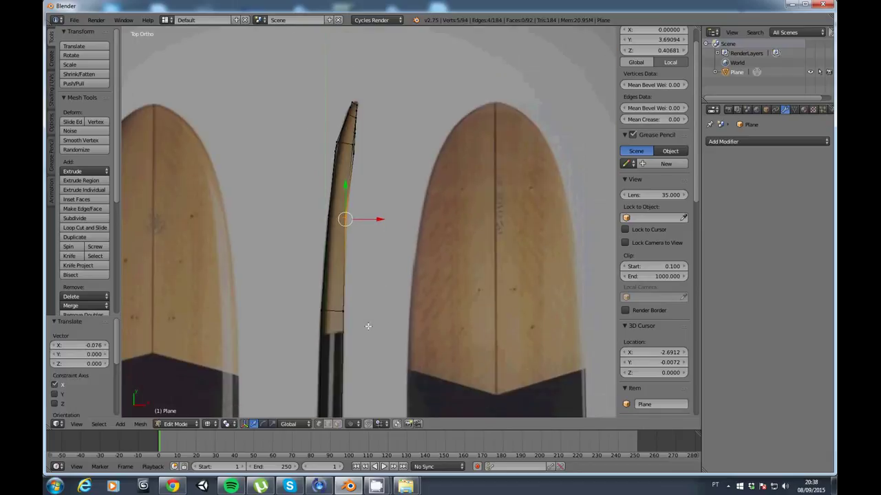
middle_click_drag(367, 328, 387, 125, "shift")
middle_click_drag(389, 287, 385, 151, "shift")
middle_click_drag(379, 309, 379, 202, "shift")
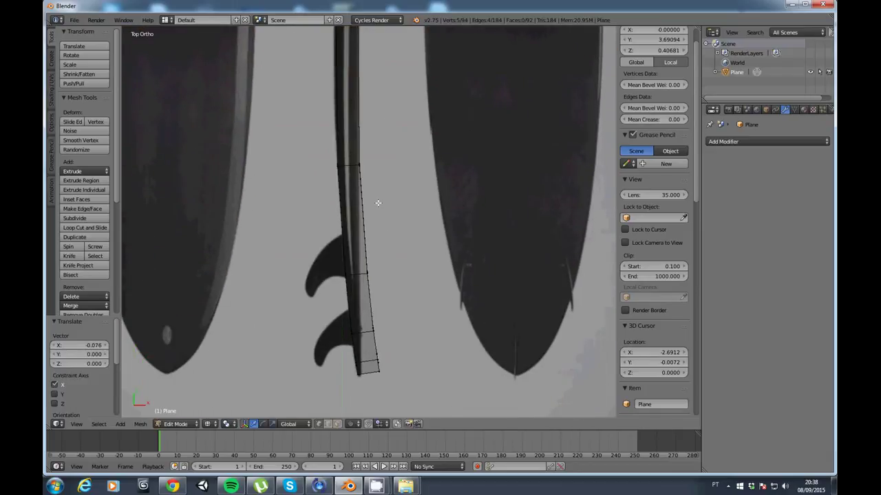
scroll(379, 266, "up", 4)
middle_click_drag(390, 275, 380, 251, "shift")
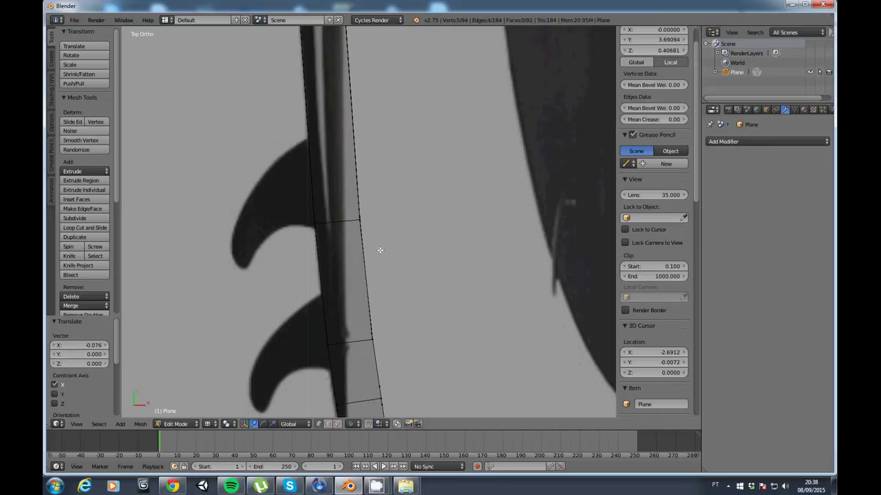
key("a")
right_click(377, 238)
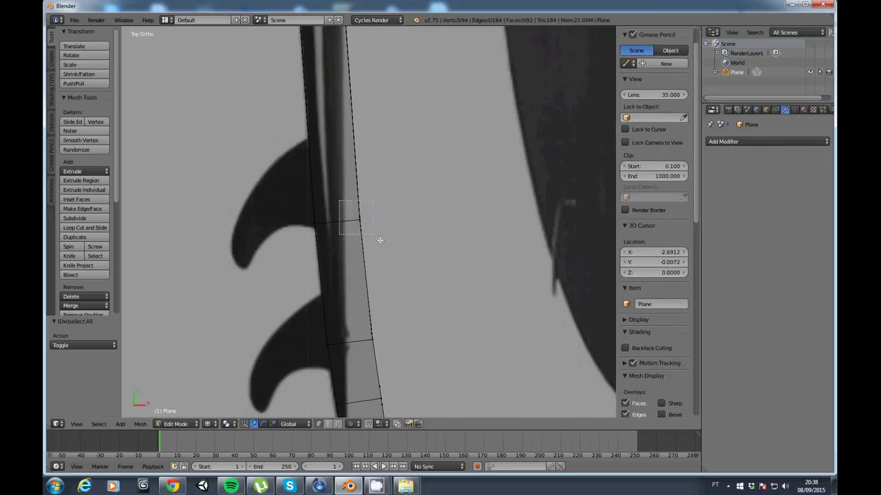
left_click_drag(391, 219, 371, 218)
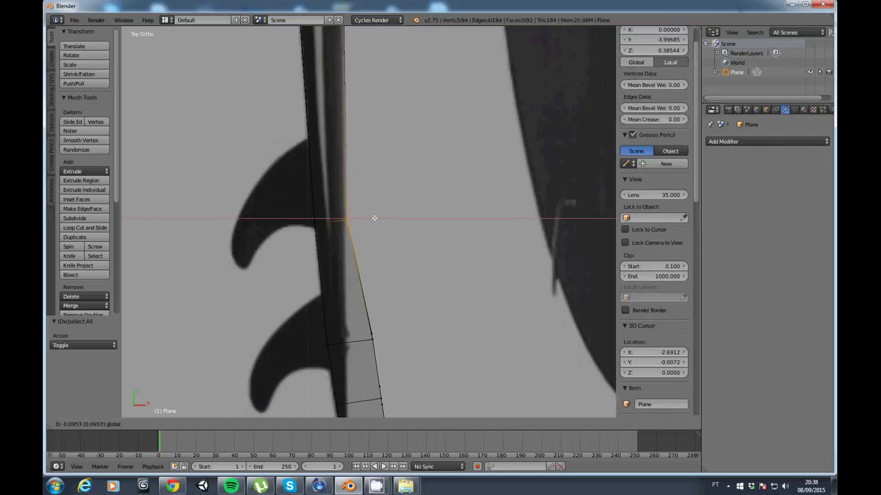
left_click(371, 218)
Shift the vertex stack lower on the tail -0.198 along X
key("a")
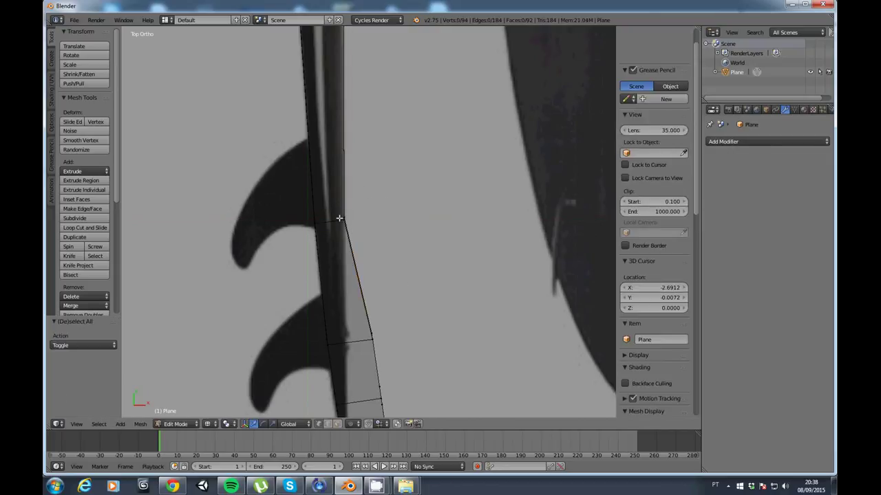
key("b")
left_click_drag(361, 316, 396, 340)
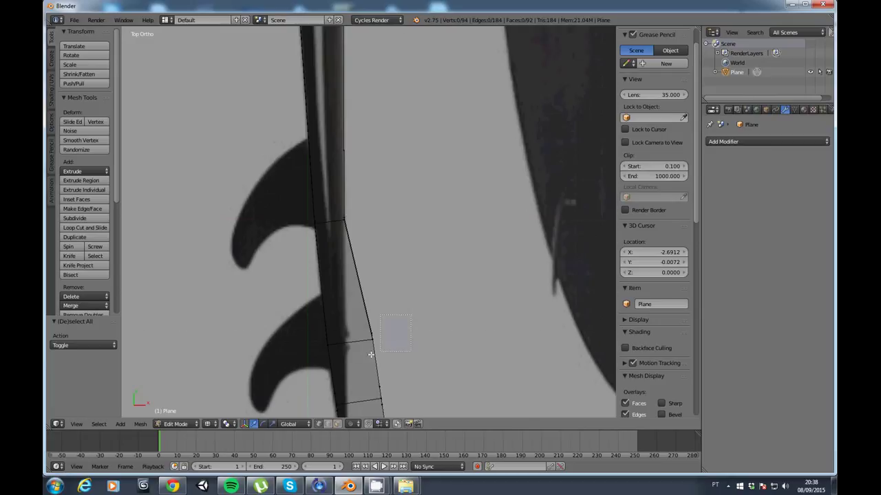
key("g")
key("x")
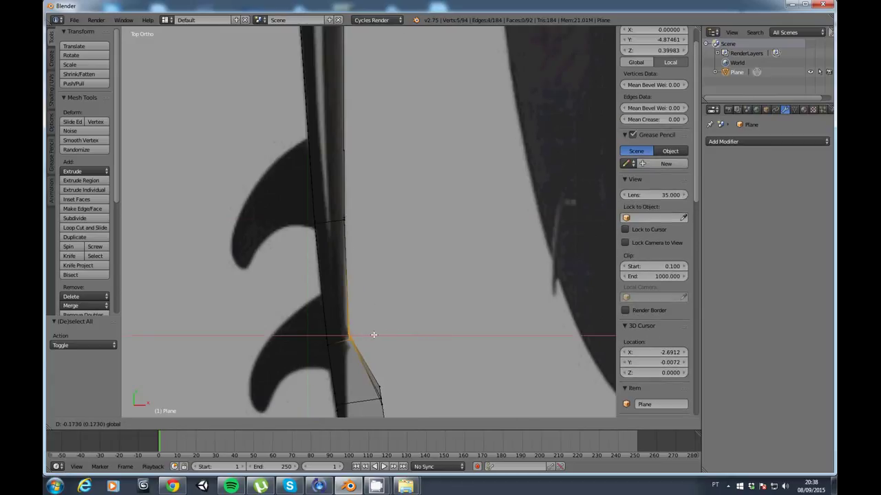
left_click(374, 352)
Move the tail tip -0.254 along X, rotate it 8.22°, nudge it, and return to Object Mode
scroll(428, 318, "down", 1, "shift")
scroll(431, 243, "down", 4, "shift")
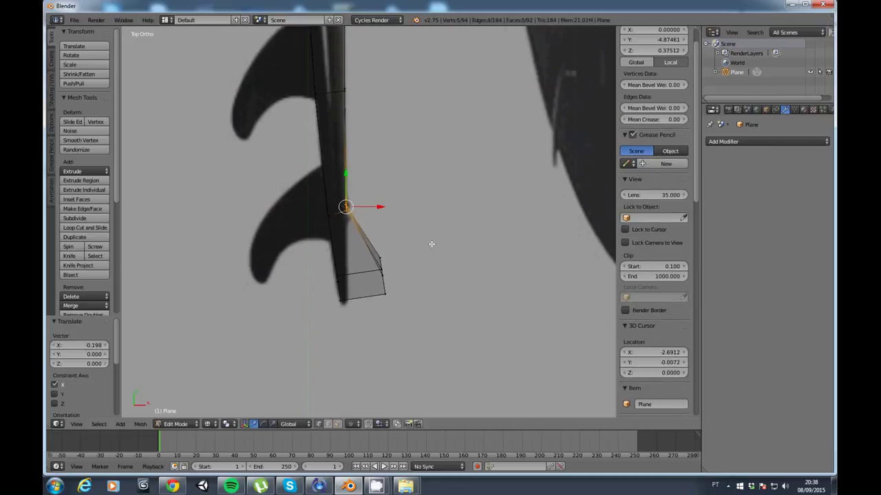
key("a")
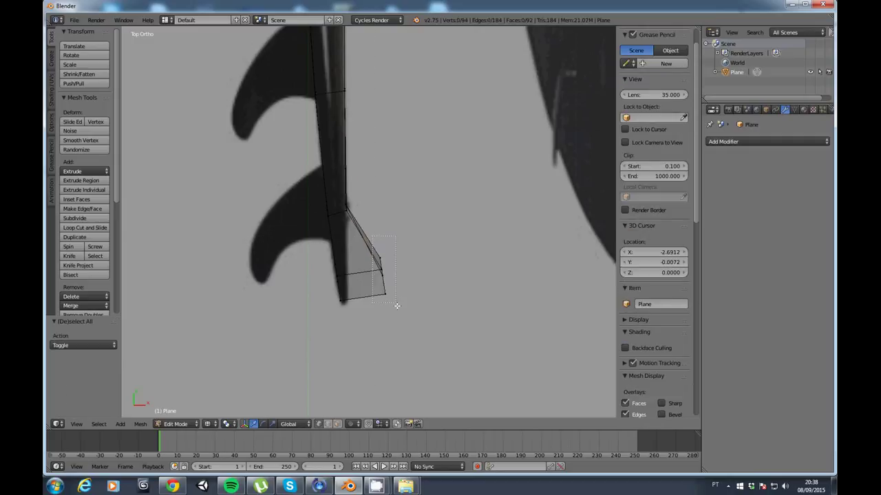
left_click_drag(396, 305, 397, 306)
key("g")
key("x")
left_click(378, 270)
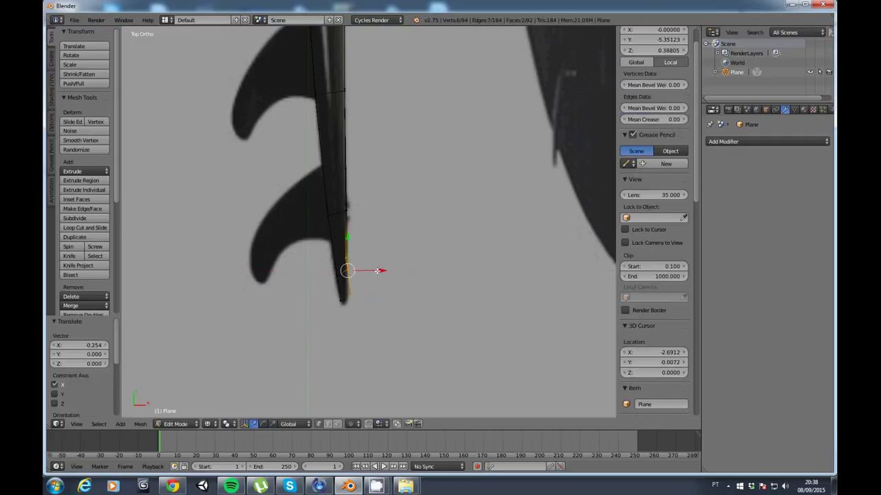
key("r")
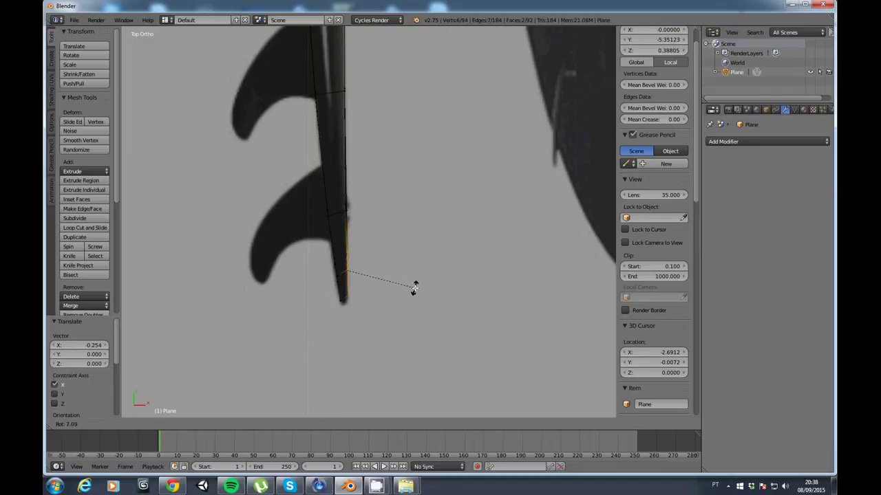
left_click(415, 289)
key("g")
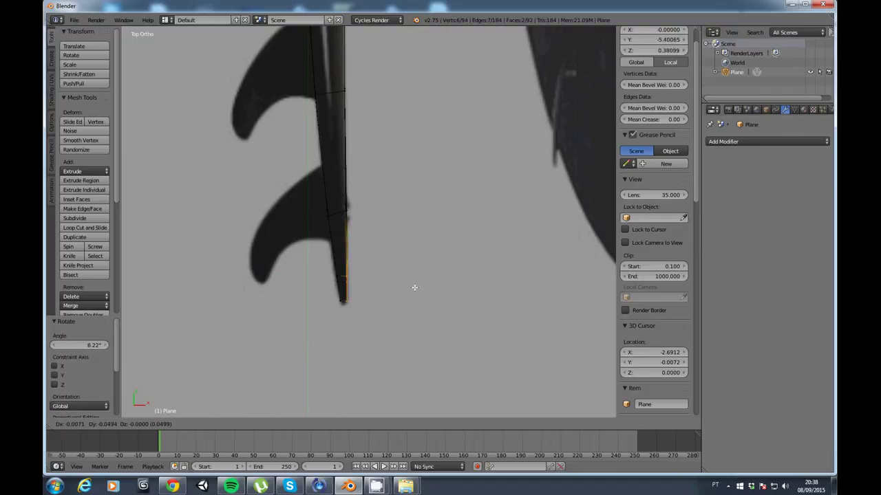
left_click(415, 286)
scroll(406, 257, "down", 5)
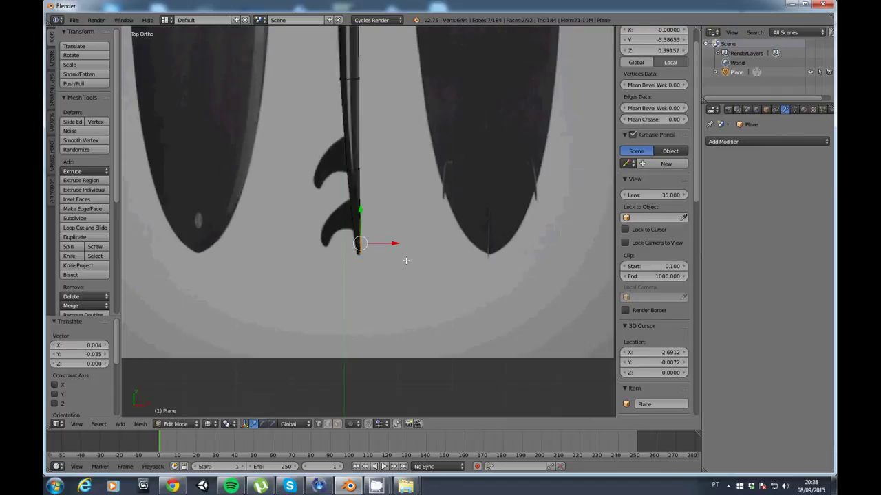
key("Tab")
Add a Catmull-Clark Subdivision Surface modifier and raise its viewport levels from 1 to 2
mouse_move(382, 195)
middle_mouse_down()
mouse_move(355, 192)
mouse_move(342, 172)
mouse_move(399, 207)
mouse_move(391, 196)
mouse_move(461, 229)
mouse_move(488, 202)
middle_mouse_up()
scroll(413, 213, "up", 2)
scroll(389, 261, "up", 2)
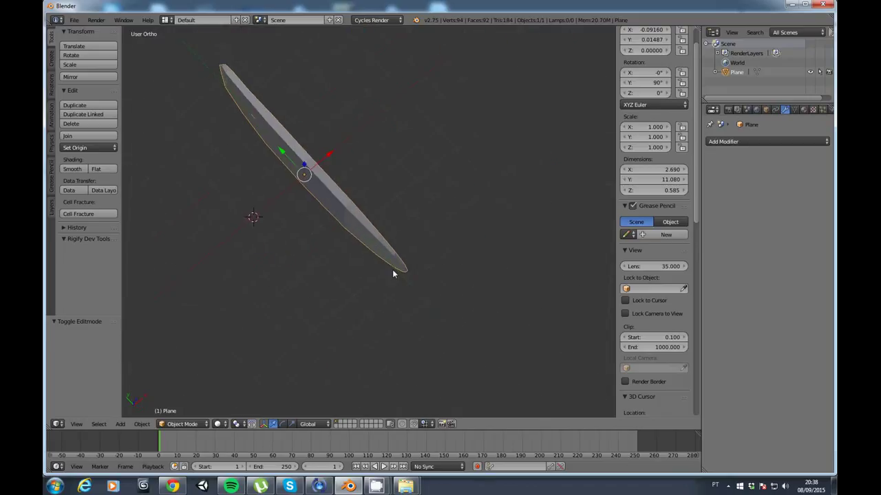
scroll(344, 240, "up", 1)
middle_click_drag(324, 222, 323, 229)
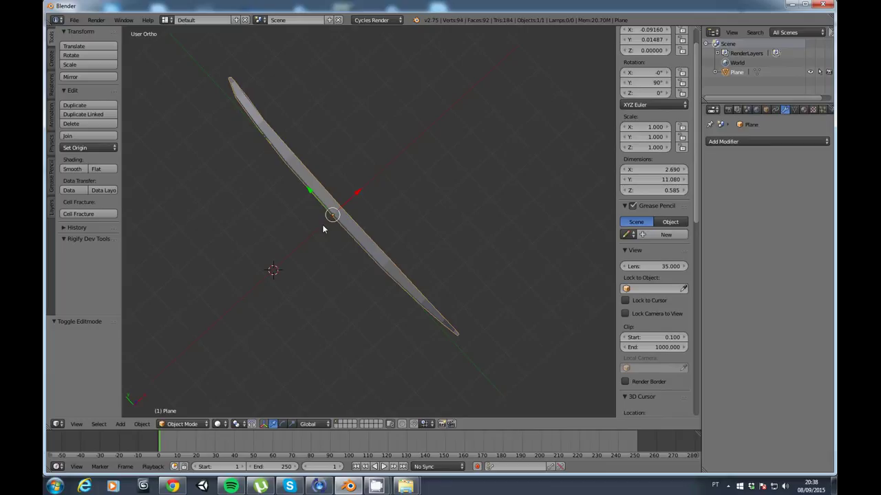
mouse_move(322, 225)
middle_mouse_down()
mouse_move(363, 194)
mouse_move(323, 191)
mouse_move(334, 196)
middle_mouse_up()
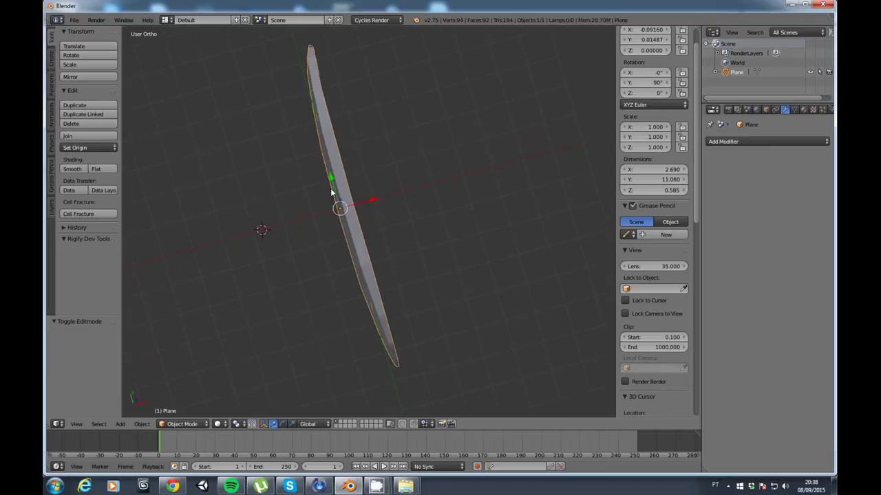
left_click(749, 141)
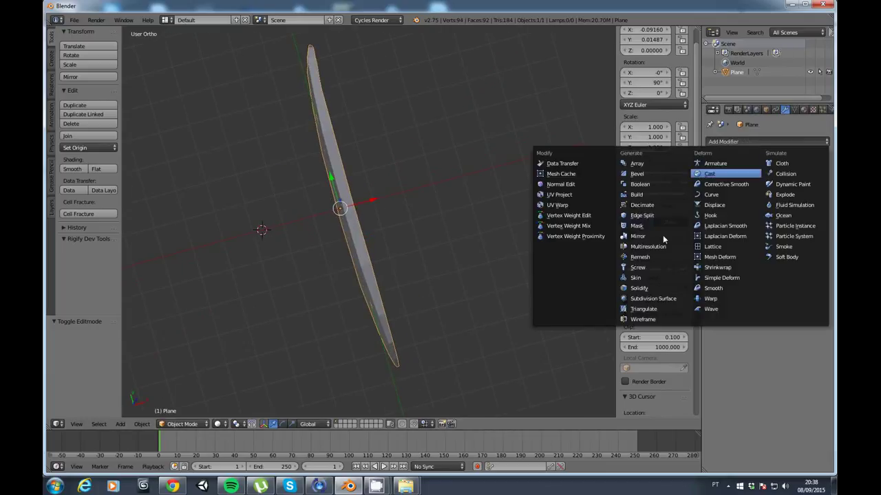
left_click(666, 301)
left_click(761, 207)
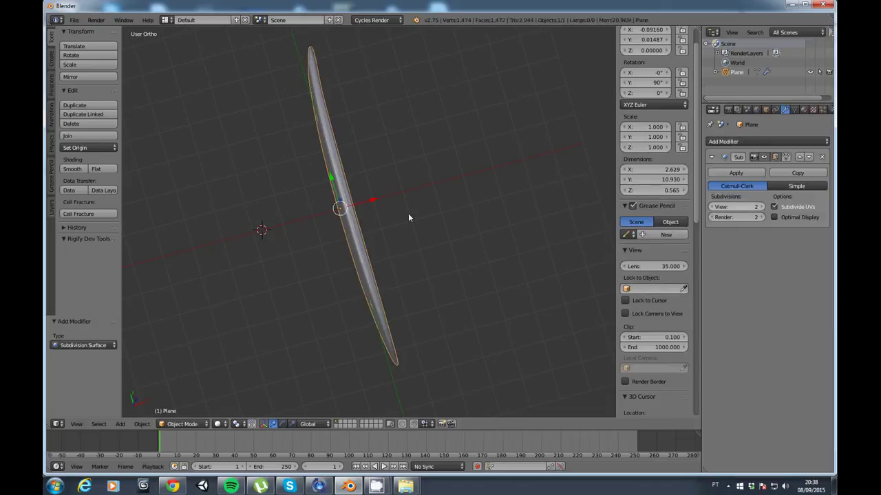
Apply Smooth shading to the subdivided board and check it against the top-view reference
middle_click_drag(408, 217, 291, 153)
scroll(369, 221, "up", 3)
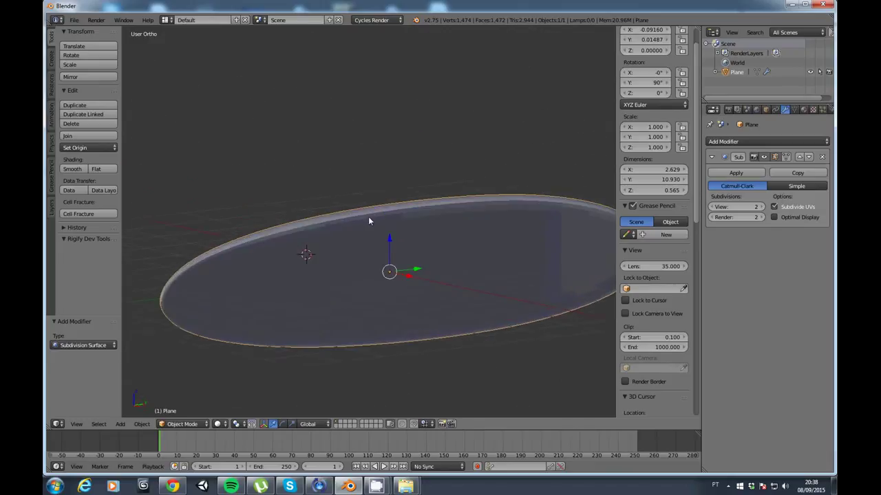
mouse_move(369, 221)
middle_mouse_down()
mouse_move(476, 297)
mouse_move(372, 230)
mouse_move(408, 178)
middle_mouse_up()
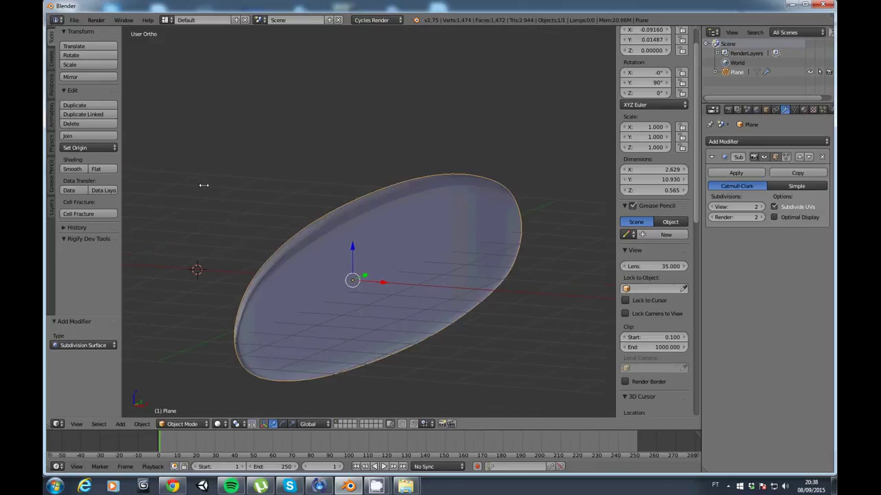
left_click(73, 170)
mouse_move(338, 262)
middle_mouse_down()
mouse_move(342, 303)
mouse_move(362, 326)
mouse_move(425, 296)
middle_mouse_up()
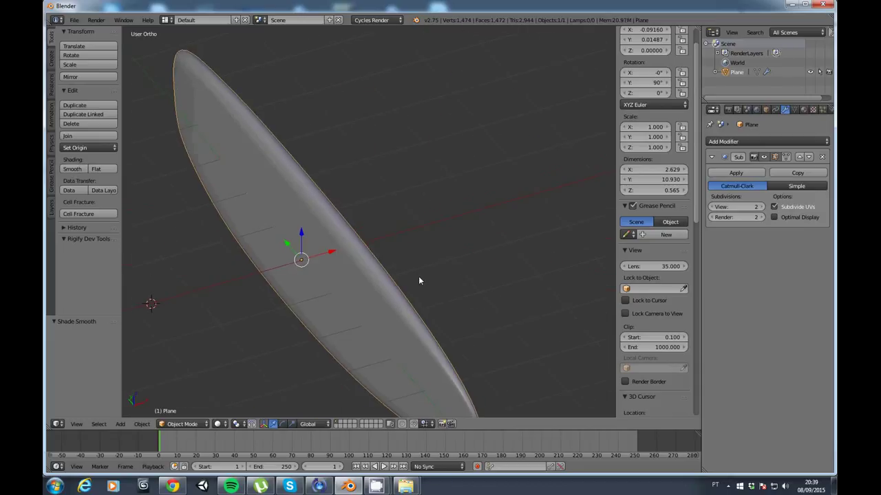
mouse_move(361, 204)
middle_mouse_down()
mouse_move(326, 197)
mouse_move(417, 270)
middle_mouse_up()
key("KP_7")
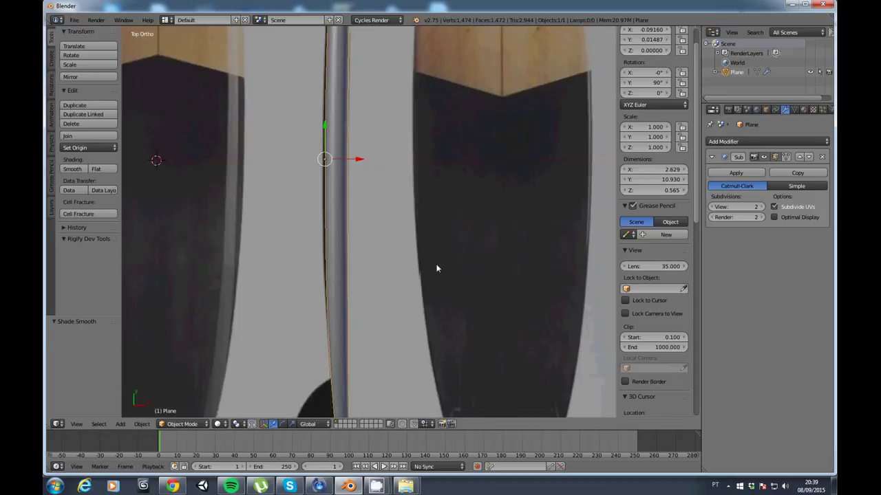
scroll(310, 264, "down", 3)
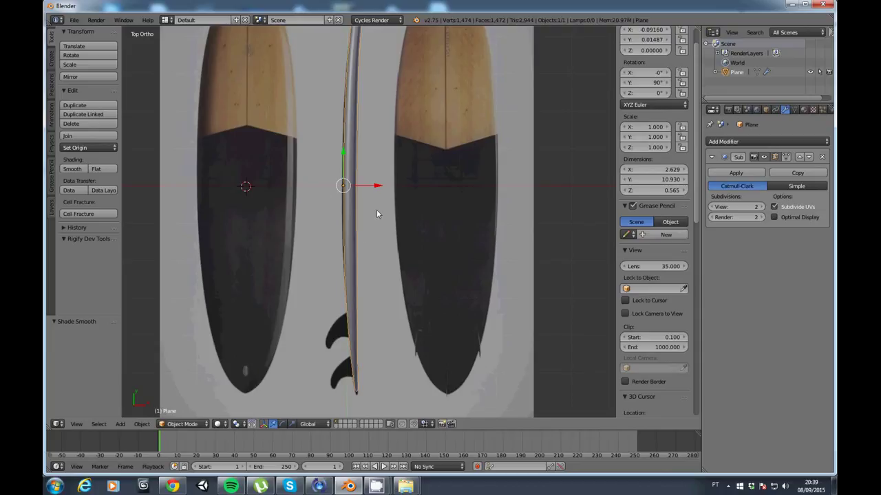
middle_click_drag(378, 227, 311, 168)
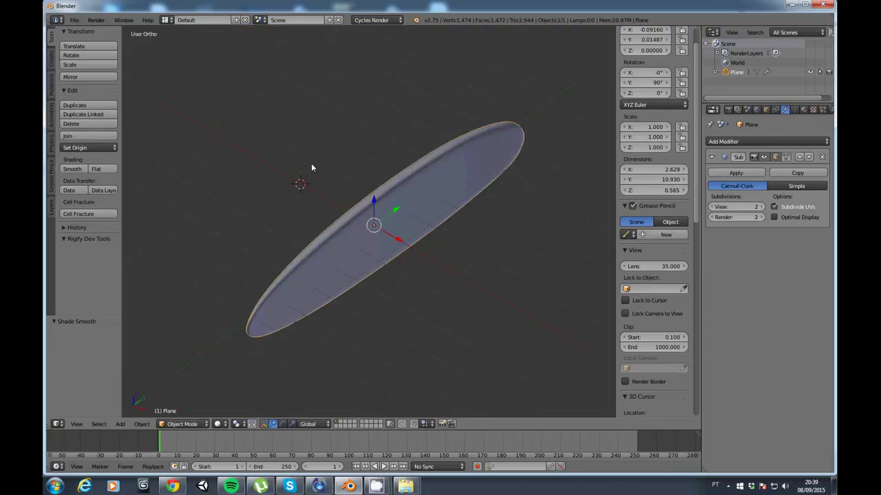
scroll(340, 232, "up", 3)
mouse_move(349, 291)
middle_mouse_down()
mouse_move(415, 303)
mouse_move(383, 283)
middle_mouse_up()
Put the board in Edit Mode with Edge select mode and everything deselected
left_click(219, 424)
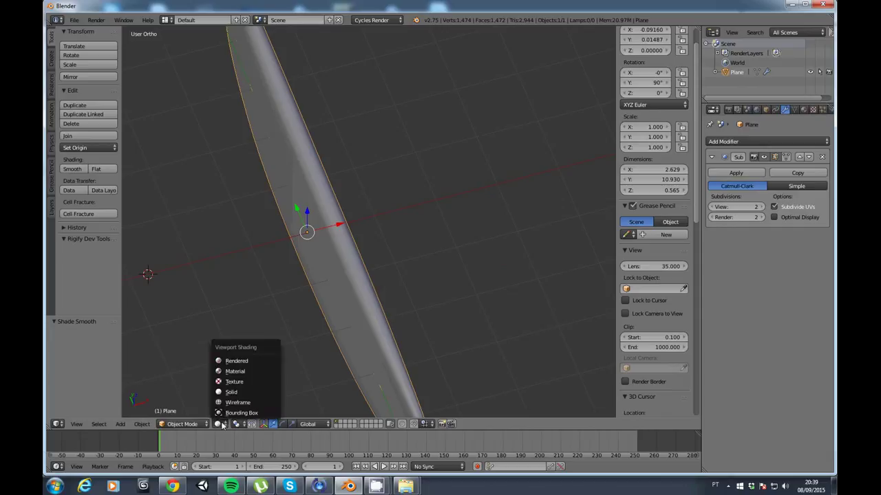
left_click(182, 424)
left_click(180, 392)
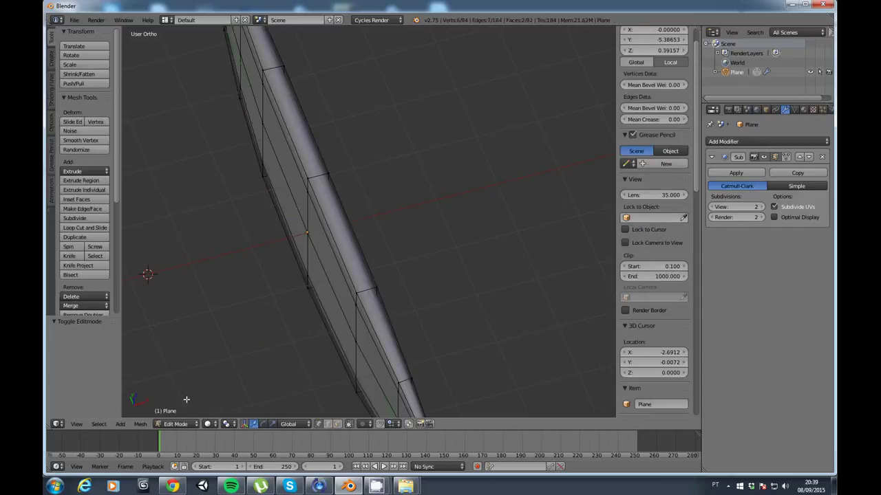
middle_click_drag(315, 281, 336, 275)
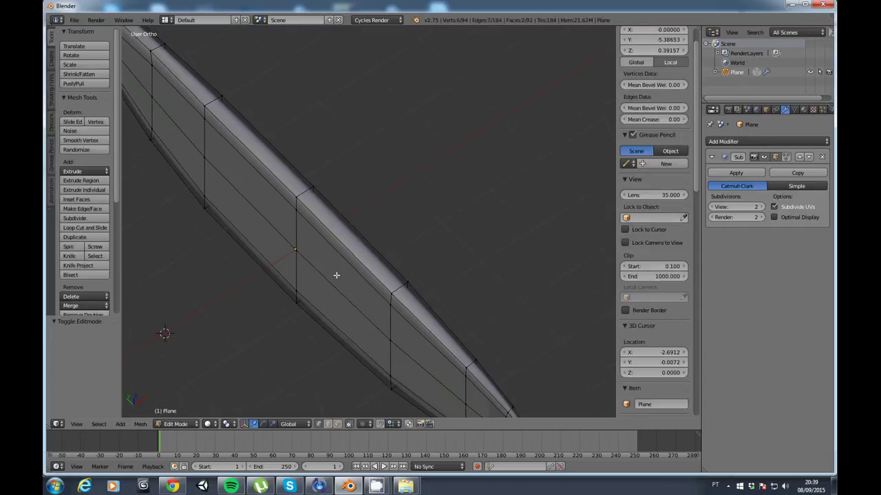
scroll(375, 315, "down", 4)
scroll(375, 309, "down", 2)
middle_click_drag(376, 309, 377, 299)
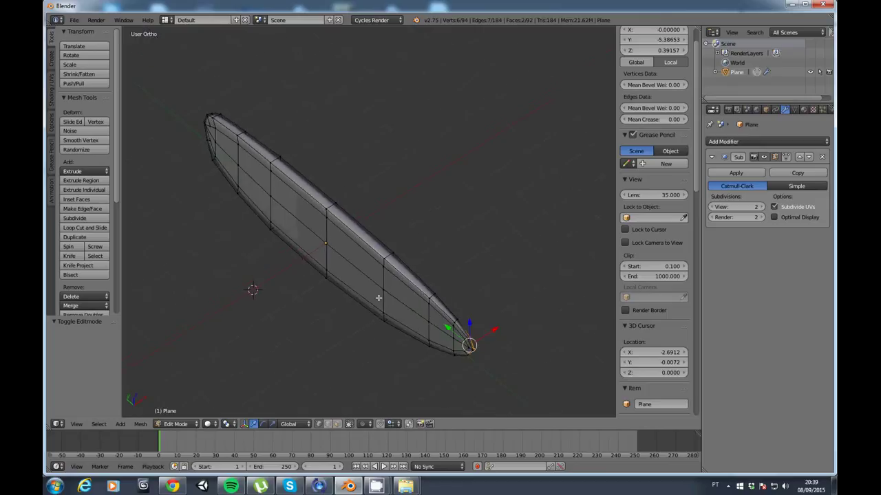
scroll(377, 298, "up", 4)
key("ctrl+Tab")
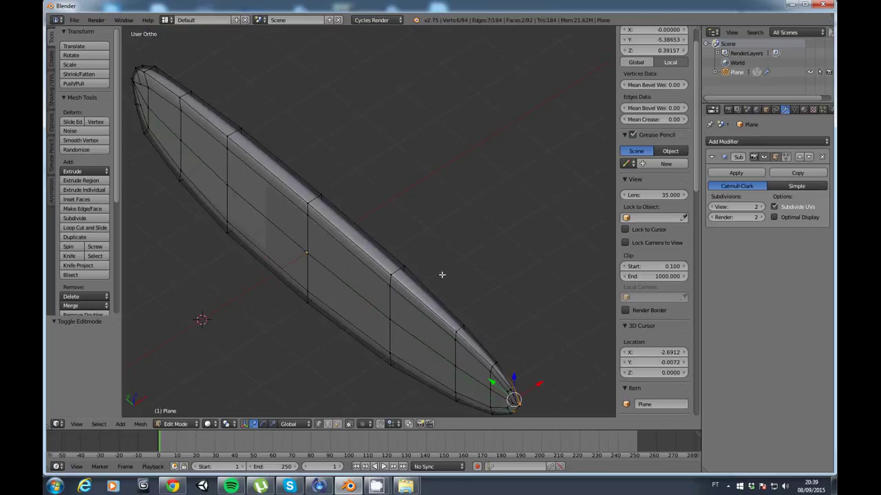
key("ctrl+Tab")
left_click(300, 288)
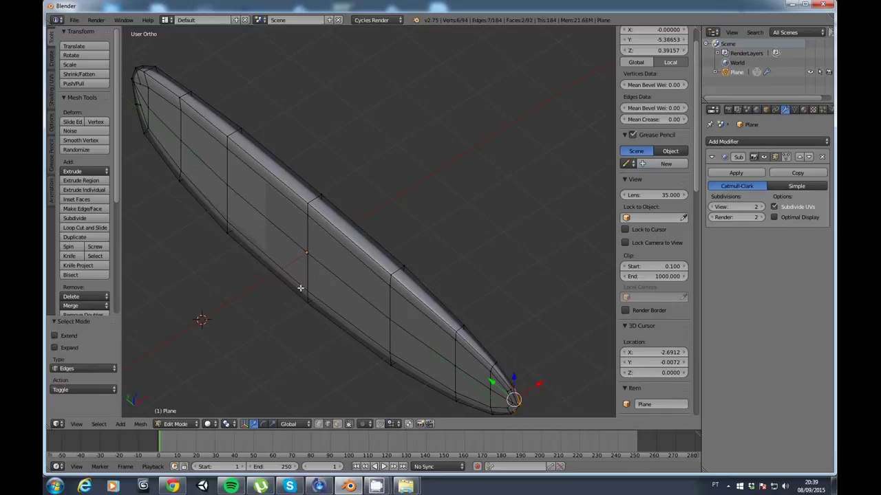
key("a")
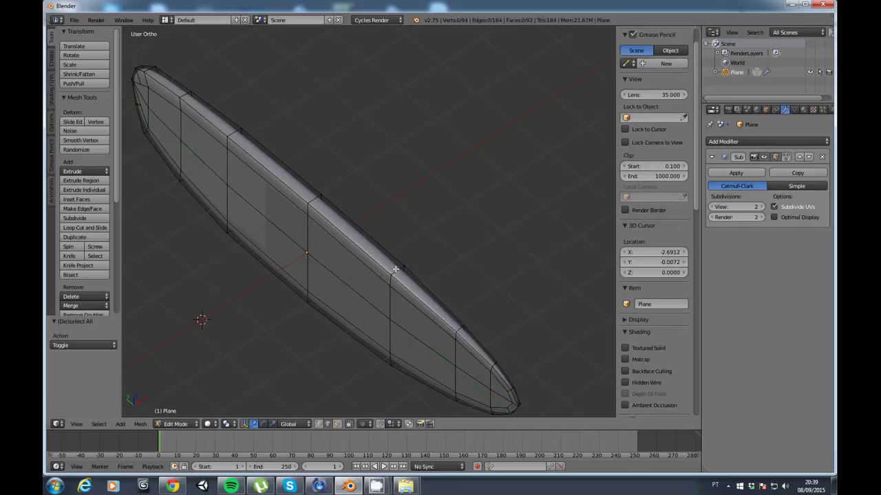
mouse_move(314, 256)
middle_mouse_down()
mouse_move(255, 210)
mouse_move(218, 245)
mouse_move(318, 266)
mouse_move(322, 259)
middle_mouse_up()
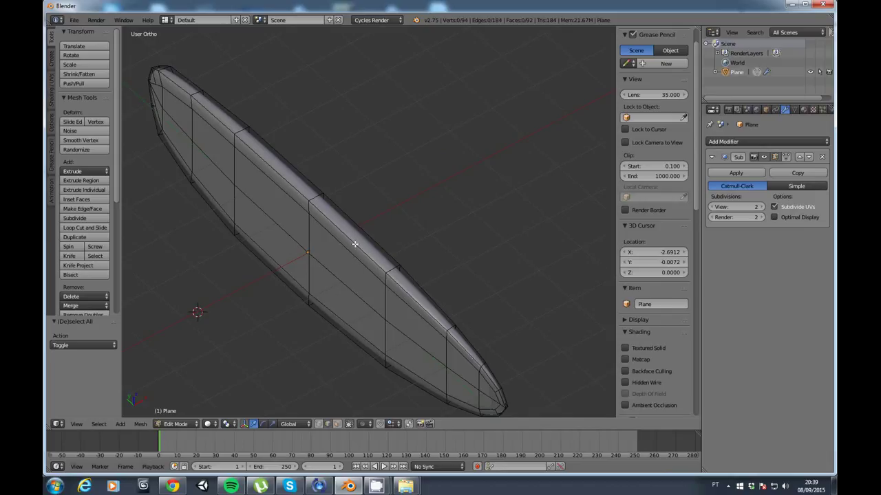
Select the rail edge loop around the surfboard, then bring up the Edges menu with Mark Seam
right_click(355, 244, "alt")
mouse_move(388, 284)
middle_mouse_down()
mouse_move(336, 269)
mouse_move(358, 287)
mouse_move(363, 278)
middle_mouse_up()
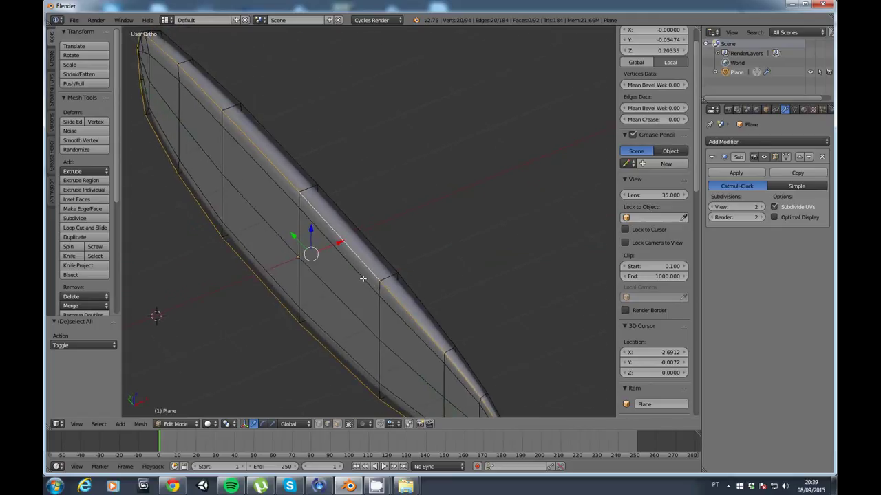
scroll(363, 279, "down", 2)
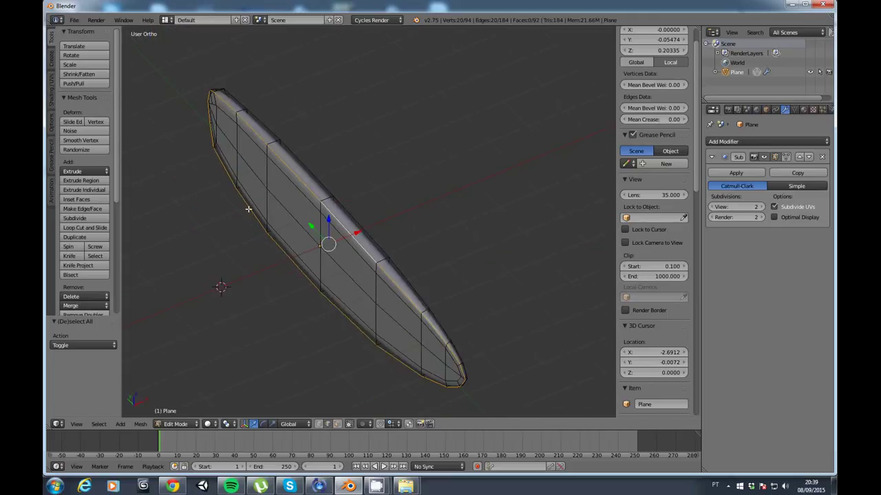
scroll(369, 281, "up", 3)
scroll(369, 281, "up", 2)
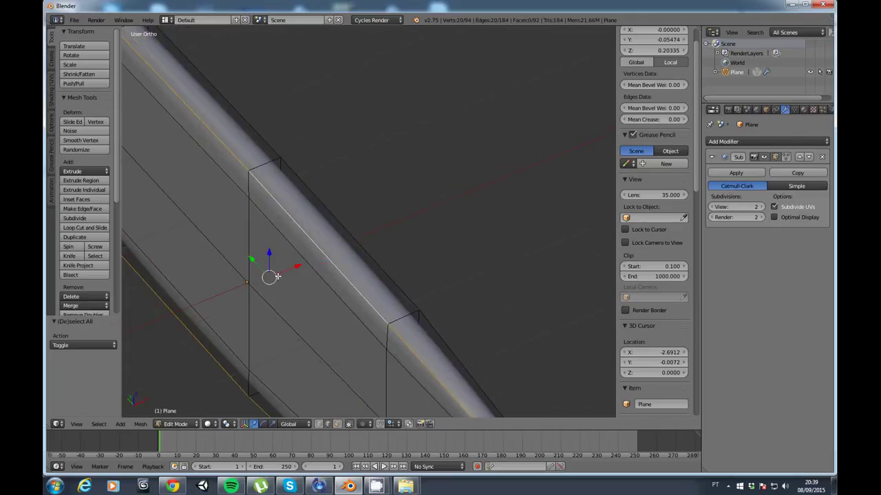
mouse_move(369, 281)
middle_mouse_down("shift")
mouse_move(386, 272)
mouse_move(307, 251)
mouse_move(349, 261)
middle_mouse_up("shift")
scroll(357, 264, "up", 1)
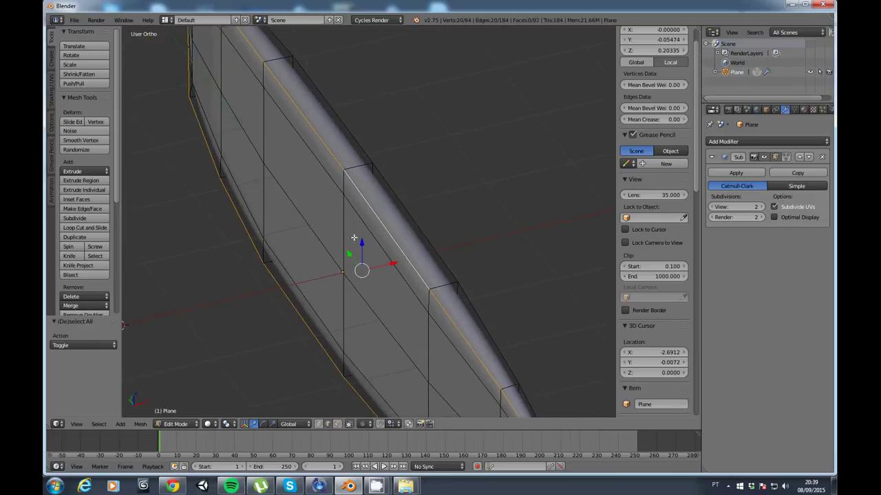
key("ctrl+e")
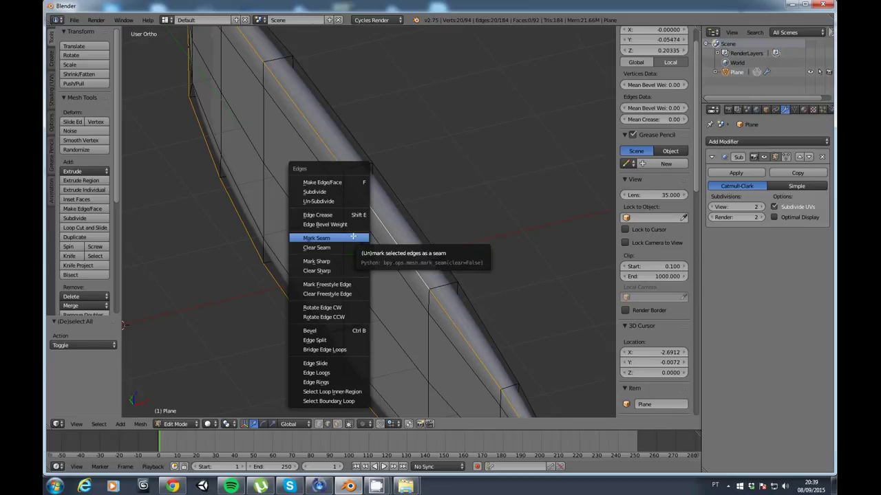
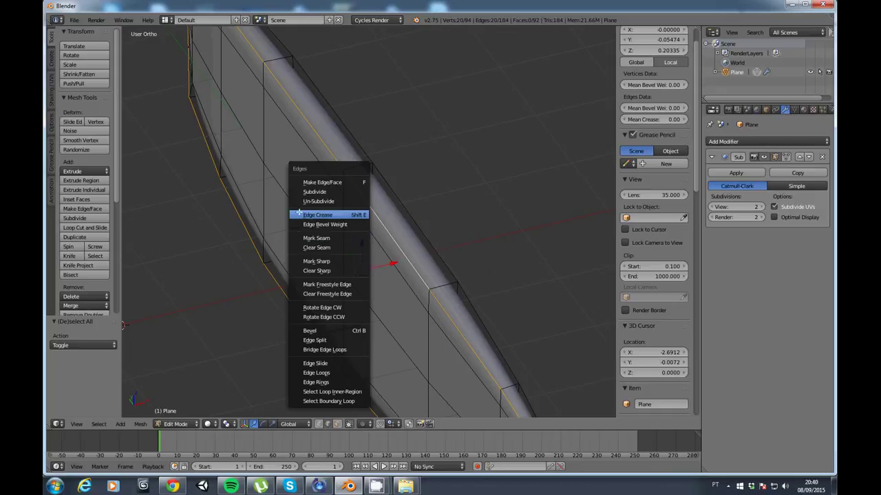
Give the selected rim edge loop an edge crease of 1.0
left_click(321, 215)
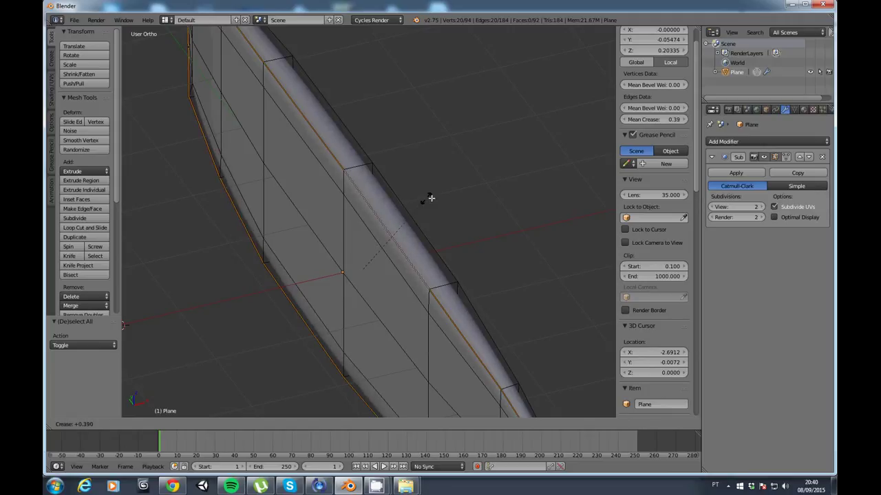
left_click(475, 187)
middle_click_drag(476, 187, 390, 213)
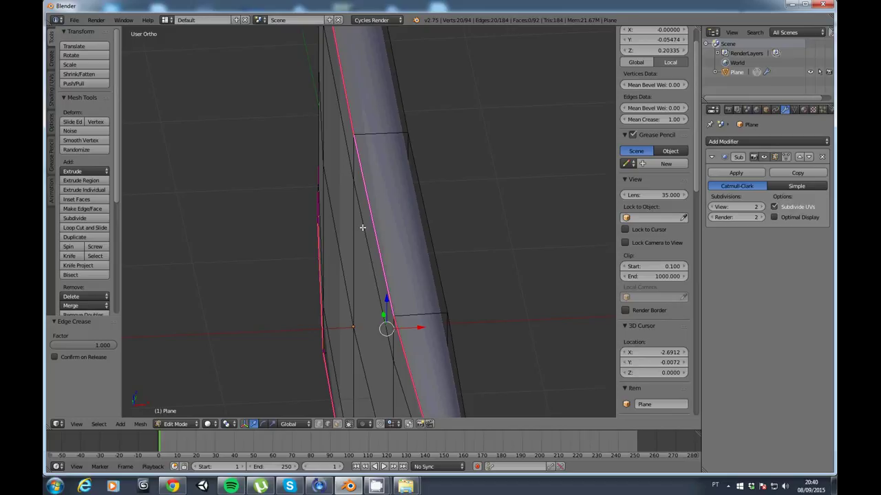
Check the sharp rim on the smoothed board in Object Mode, then return to Edit Mode
key("Tab")
mouse_move(396, 273)
middle_mouse_down()
mouse_move(403, 250)
mouse_move(393, 255)
mouse_move(397, 245)
mouse_move(383, 245)
mouse_move(387, 294)
mouse_move(443, 280)
mouse_move(460, 311)
mouse_move(394, 274)
mouse_move(348, 280)
mouse_move(341, 293)
mouse_move(383, 260)
mouse_move(385, 244)
mouse_move(369, 284)
mouse_move(315, 276)
mouse_move(285, 236)
mouse_move(314, 250)
middle_mouse_up()
key("Tab")
key("Tab")
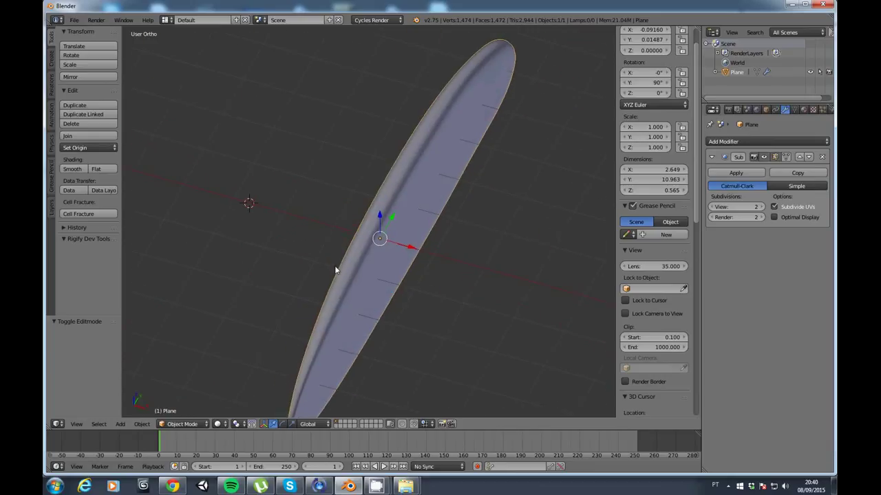
middle_click_drag(313, 289, 385, 285)
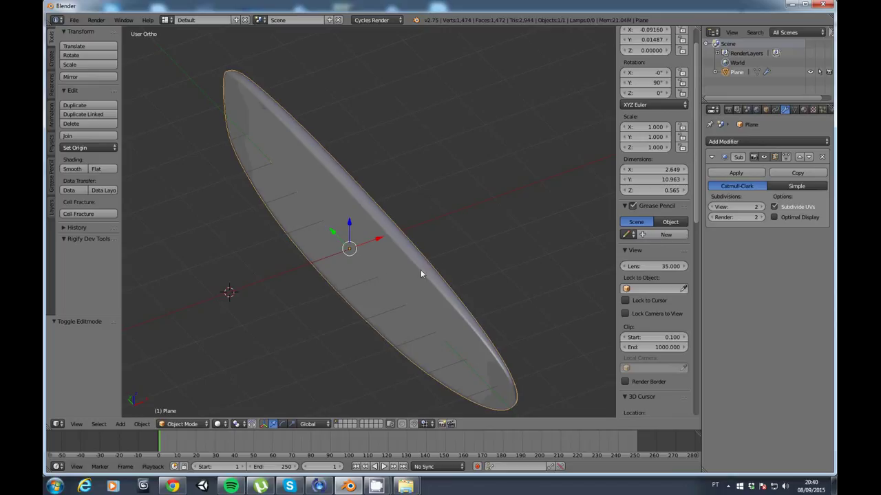
left_click(182, 424)
Deselect all, pick the top rim loop, mark it as a seam, and return to Object Mode
left_click(177, 404)
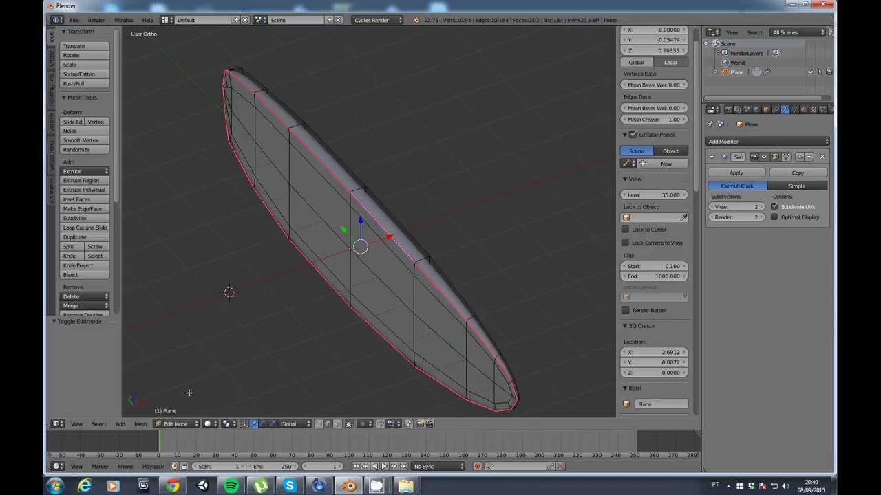
key("a")
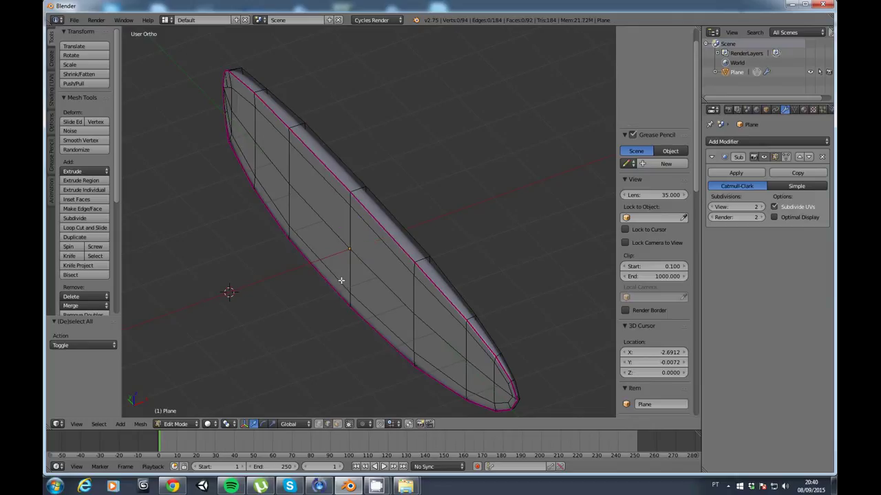
left_click(389, 237, "alt")
middle_click_drag(390, 236, 392, 239)
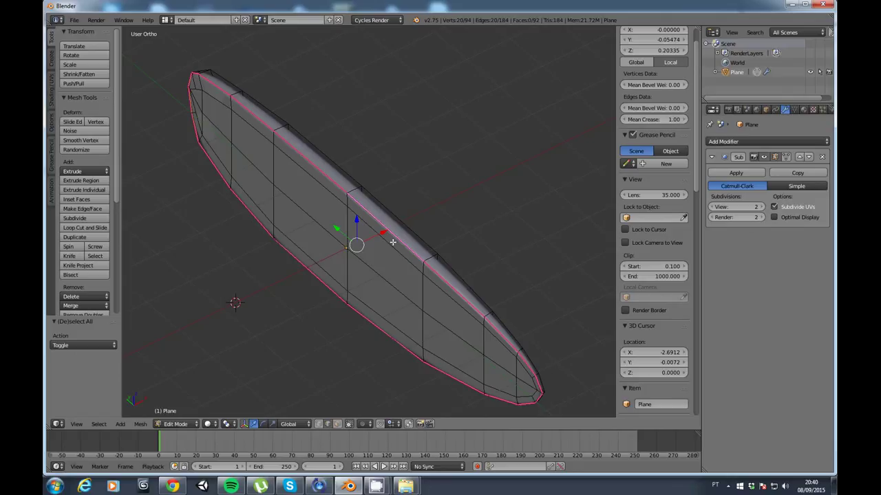
key("ctrl+e")
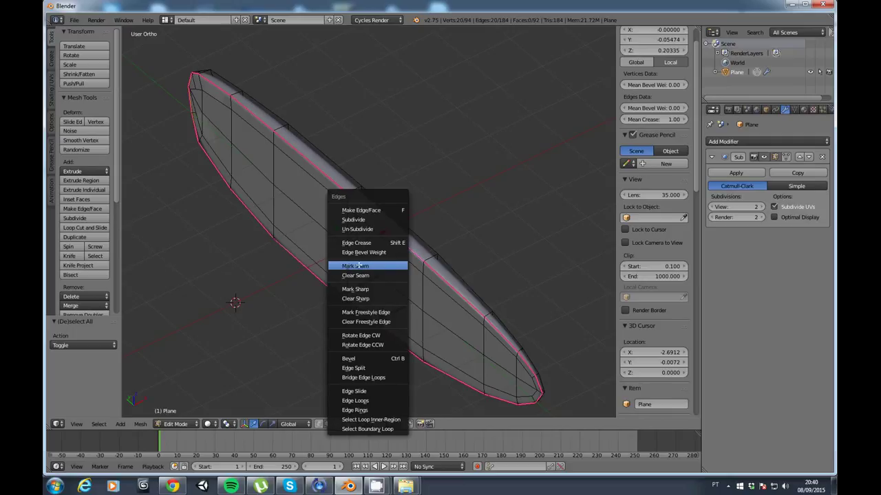
left_click(357, 265)
middle_click_drag(399, 244, 389, 247)
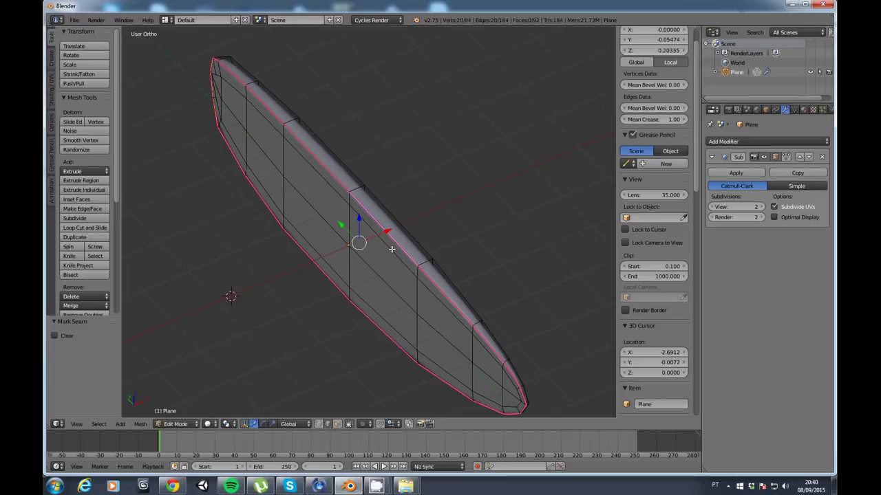
key("Tab")
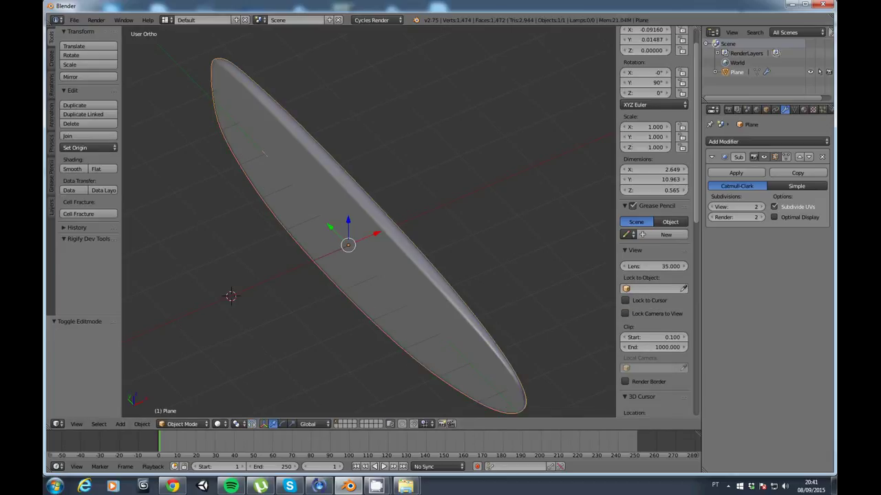
Split the 3D view in two and hide the tool and properties panels on the right
left_click_drag(615, 28, 406, 40)
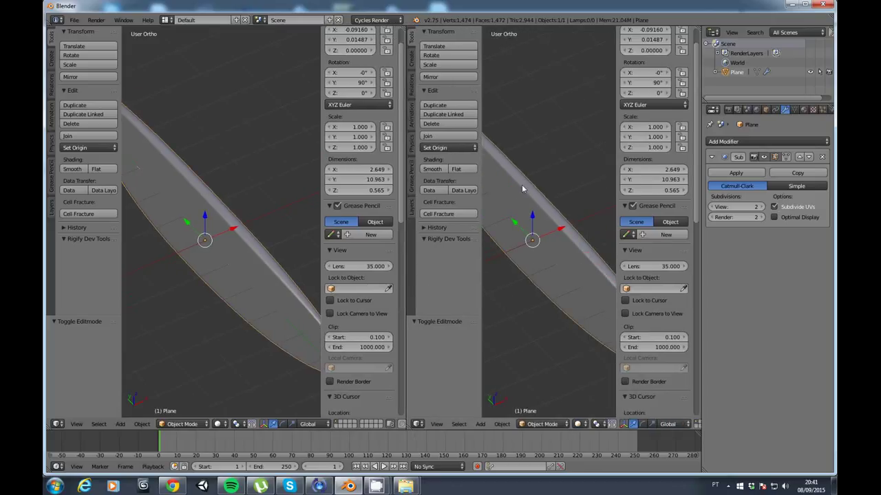
key("t")
key("n")
scroll(540, 180, "down", 2)
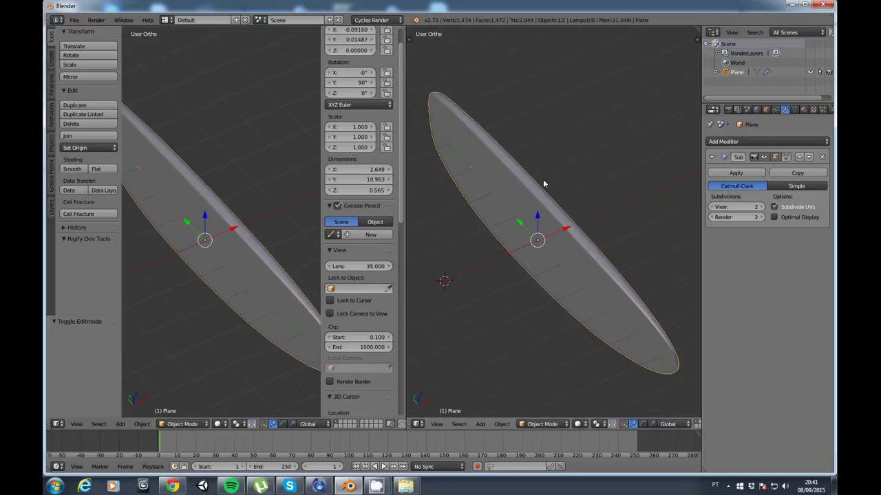
scroll(550, 175, "down", 1)
scroll(560, 173, "up", 1)
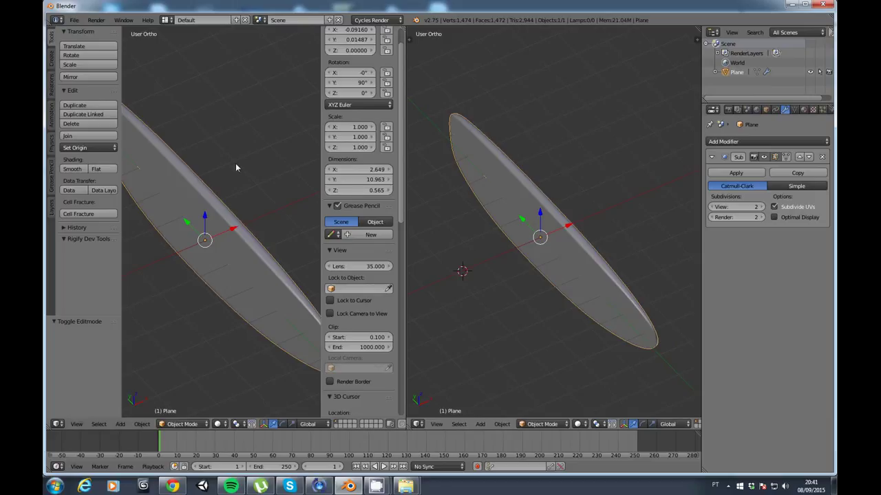
Turn the left area into the UV/Image Editor and put the board into Edit Mode
left_click(60, 425)
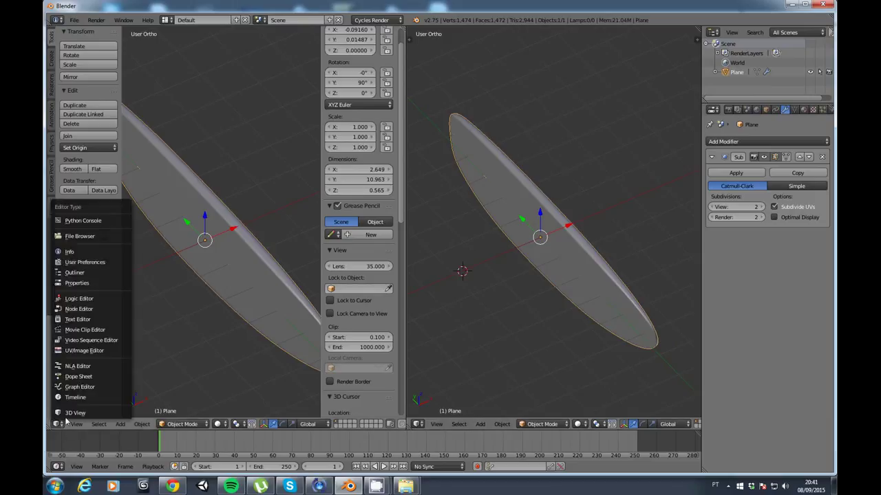
left_click(81, 352)
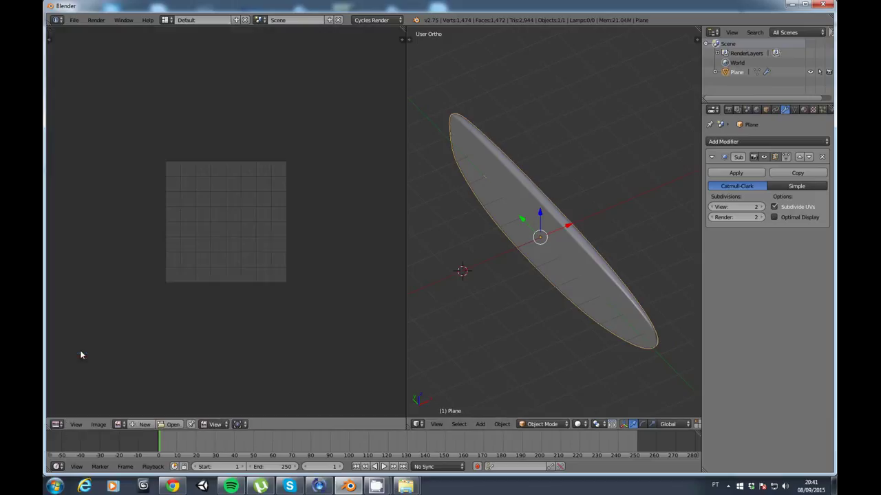
scroll(185, 328, "up", 2)
scroll(199, 324, "up", 1)
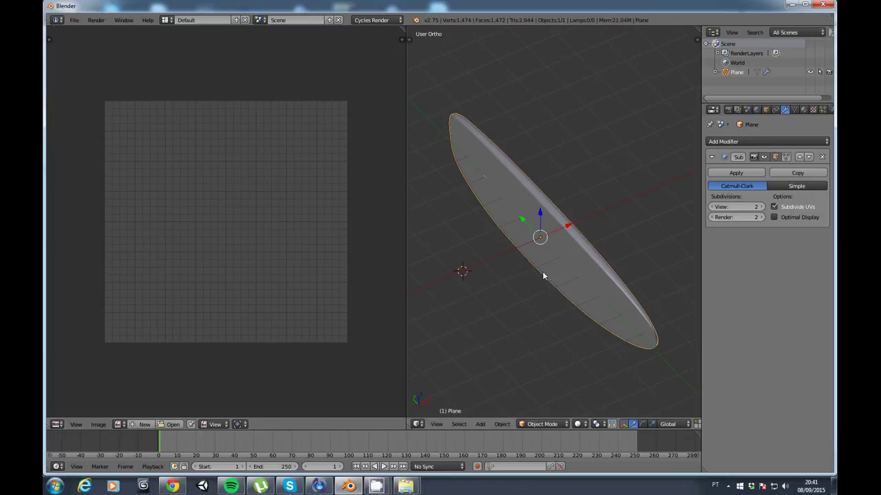
key("Tab")
Select the entire board mesh and unwrap it into top and bottom UV islands
mouse_move(559, 267)
middle_mouse_down()
mouse_move(543, 263)
mouse_move(551, 269)
mouse_move(557, 254)
mouse_move(574, 256)
mouse_move(557, 261)
mouse_move(520, 220)
mouse_move(534, 256)
mouse_move(550, 213)
mouse_move(582, 263)
mouse_move(515, 215)
middle_mouse_up()
key("a")
key("a")
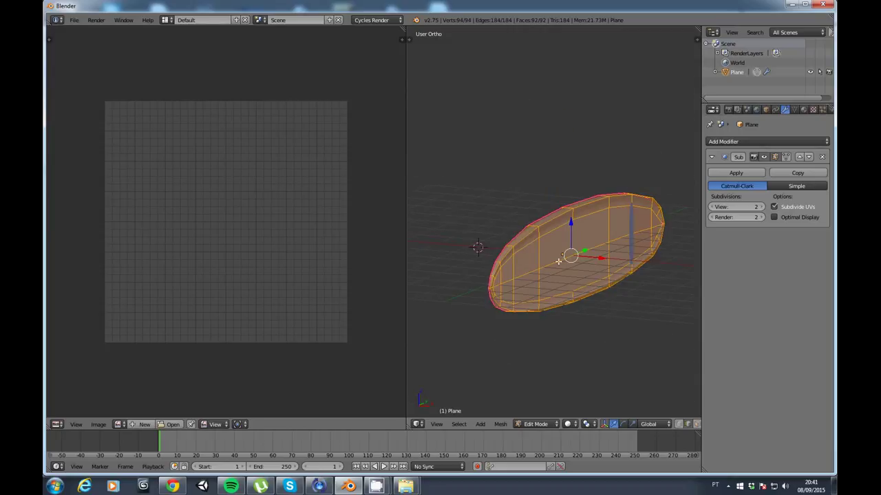
mouse_move(559, 261)
middle_mouse_down()
mouse_move(589, 299)
mouse_move(551, 252)
middle_mouse_up()
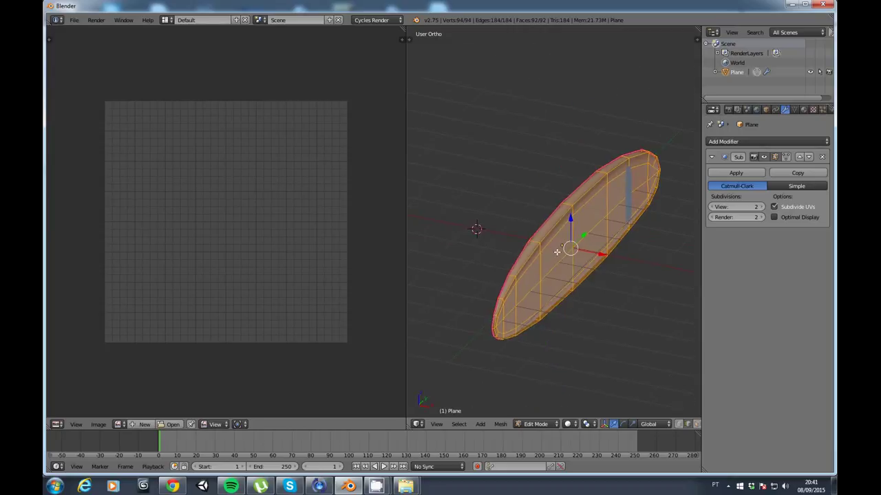
key("u")
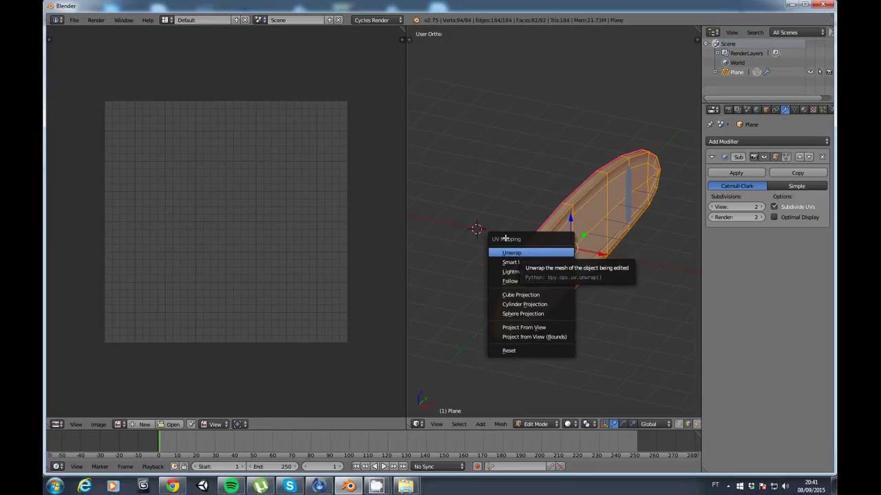
left_click(538, 253)
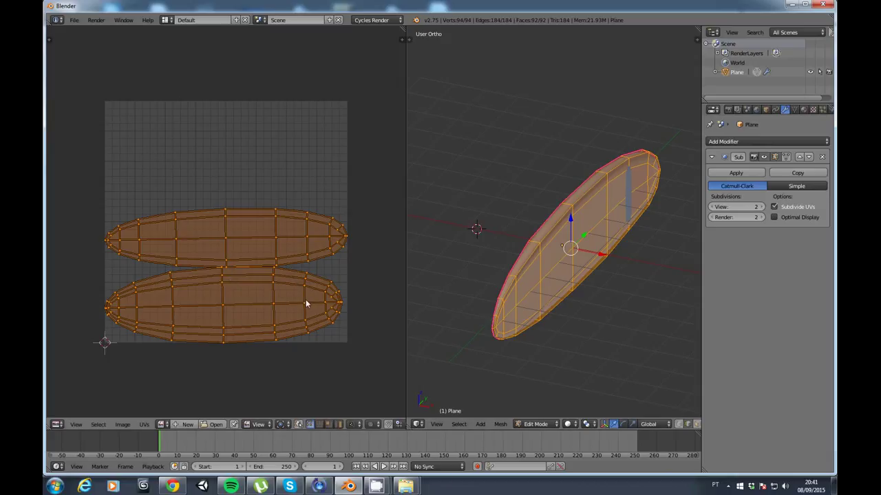
Load textura_Prancha.psd from the Prancha Surf folder into the UV editor
left_click(216, 424)
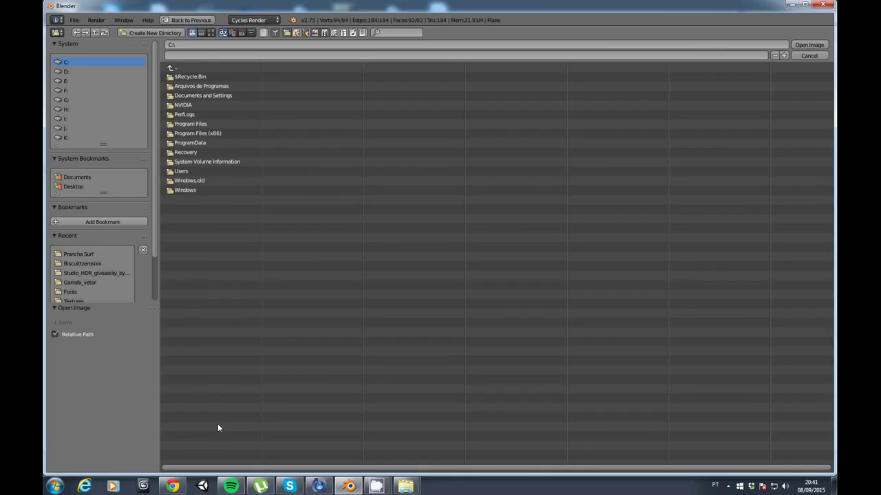
left_click(95, 254)
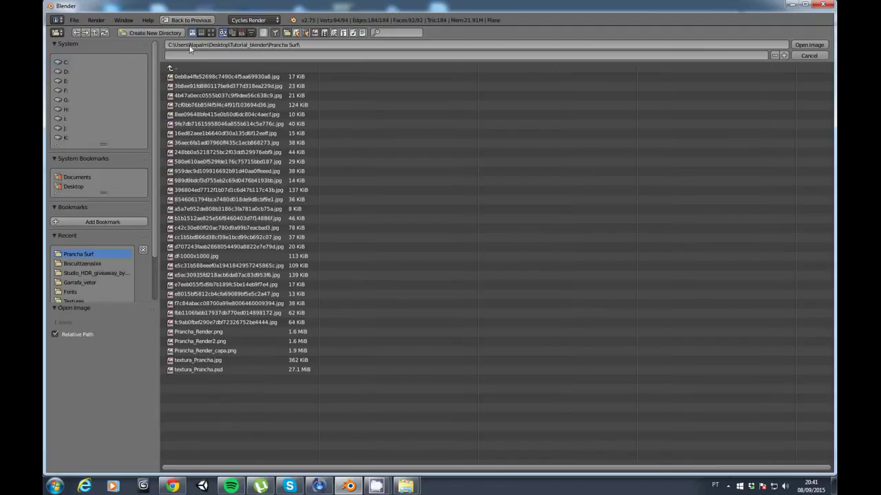
left_click(220, 33)
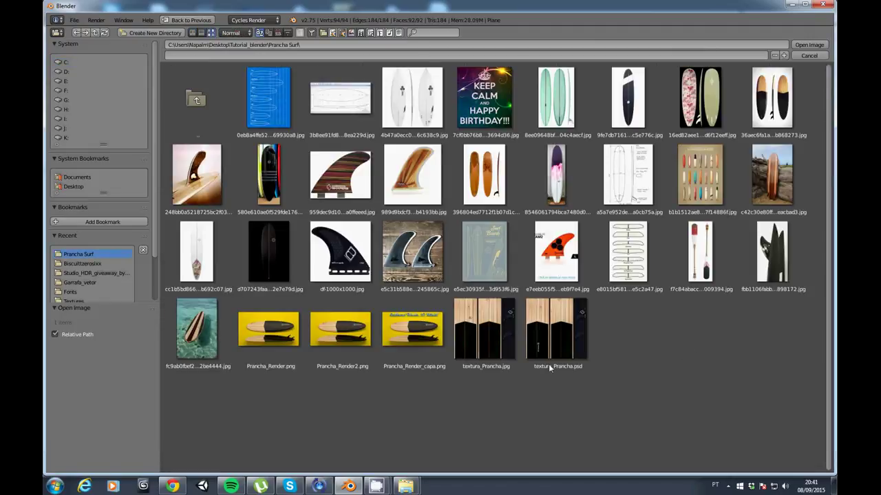
left_click(563, 345)
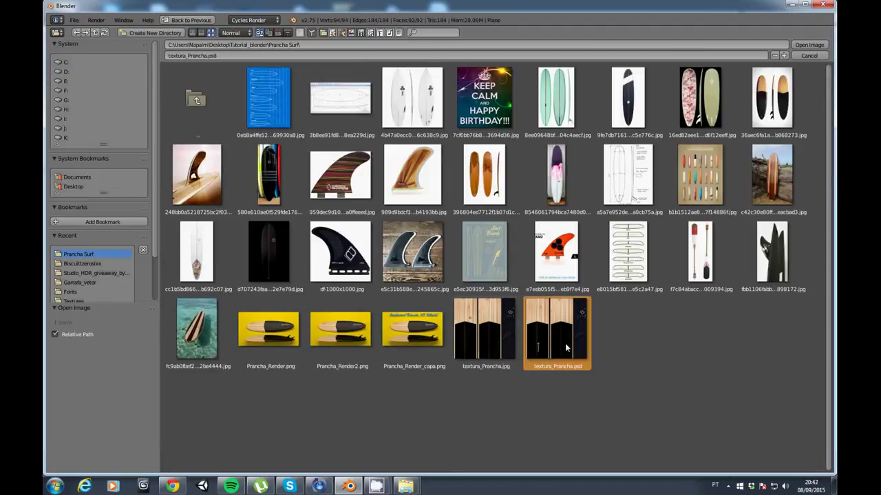
double_click(565, 343)
scroll(309, 251, "down", 3)
scroll(316, 254, "down", 2)
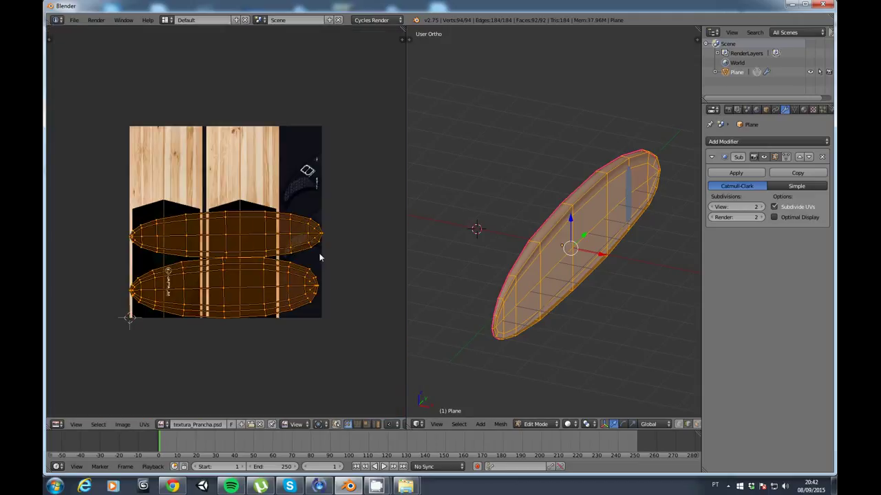
Rotate both UV islands 90° and maximize the UV editor
type("r")
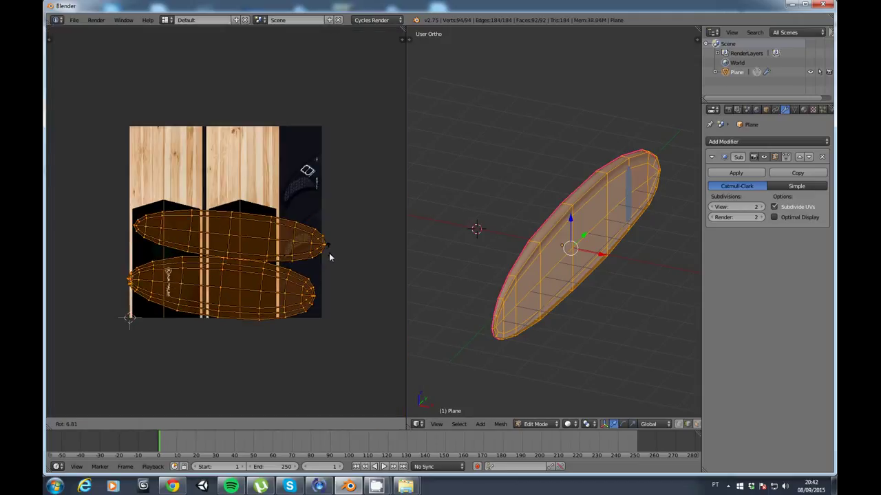
type("90")
key("Return")
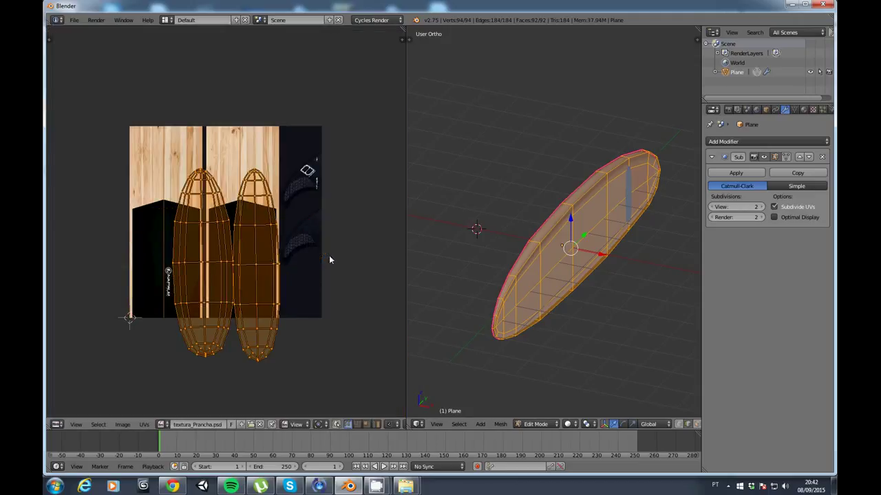
scroll(275, 273, "up", 2)
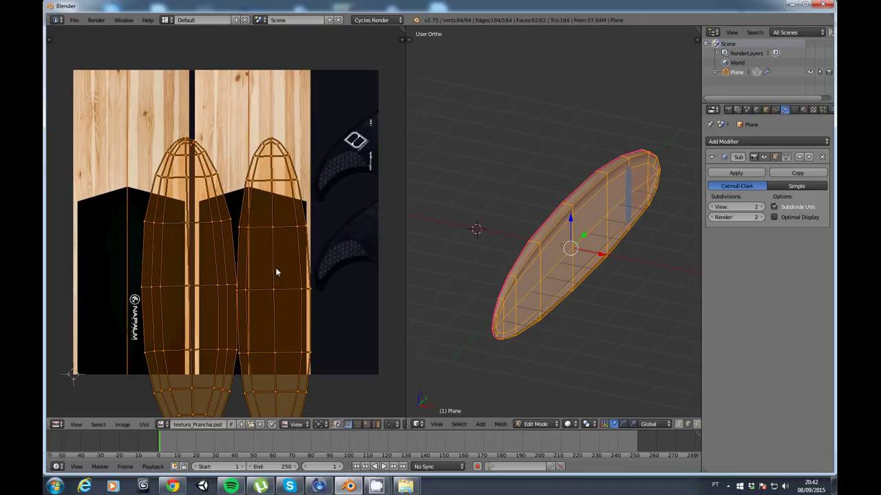
key("ctrl+Up")
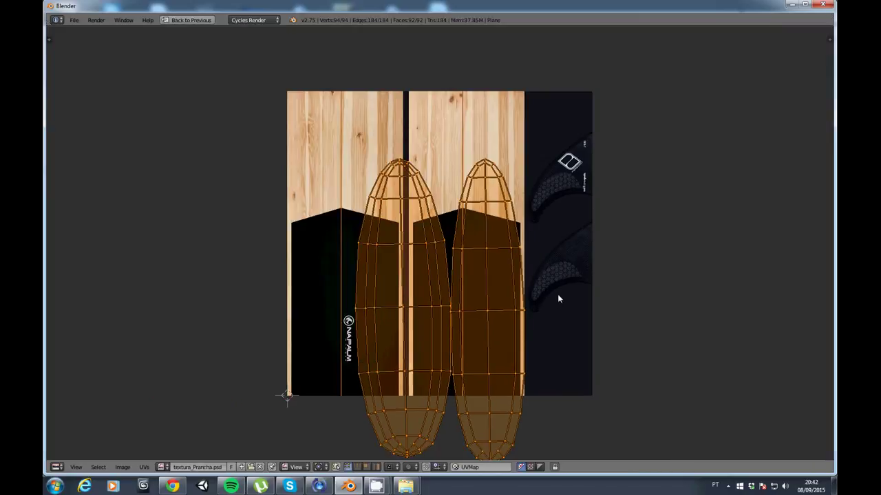
Move and slightly rotate both UV islands to sit over the texture's board designs
key("g")
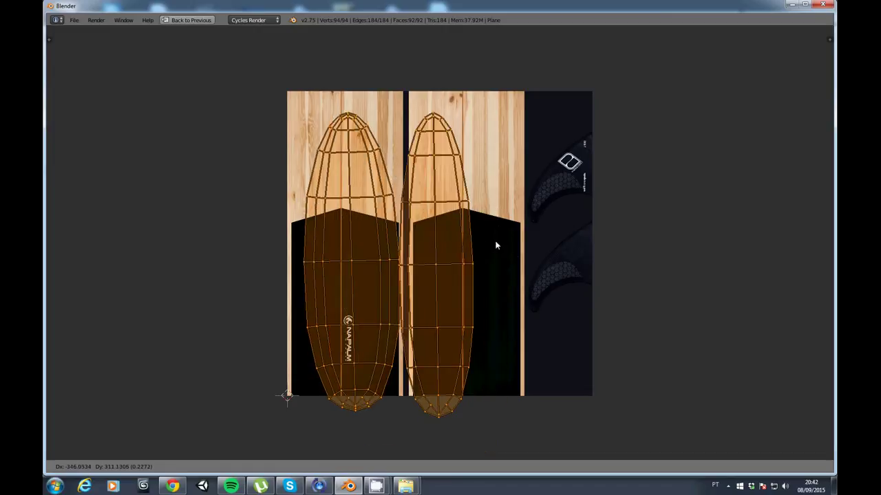
left_click(493, 222)
scroll(495, 229, "up", 1)
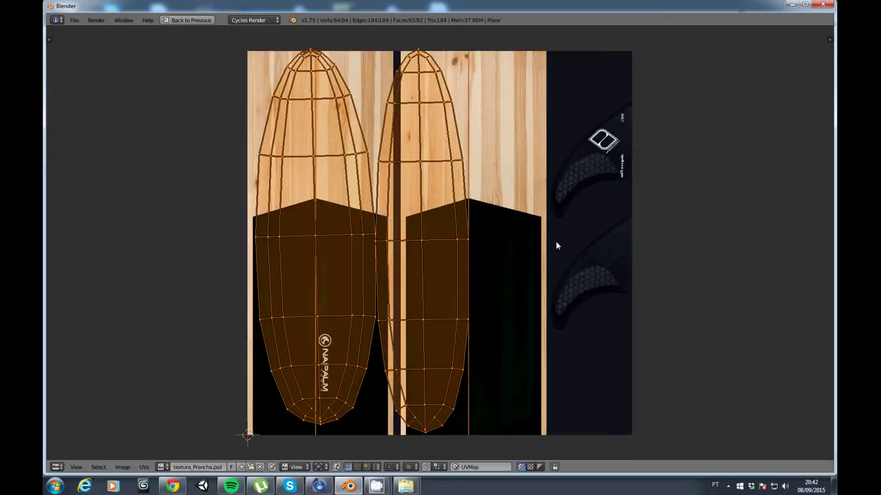
key("r")
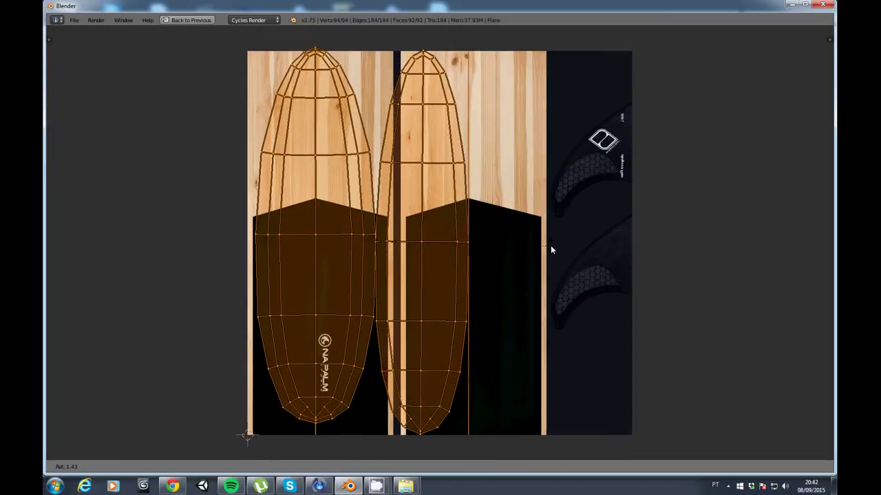
left_click(552, 246)
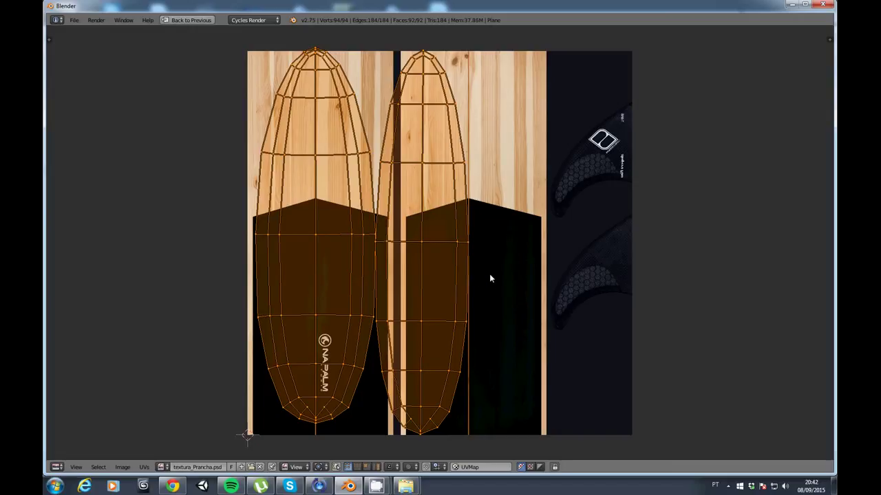
key("g")
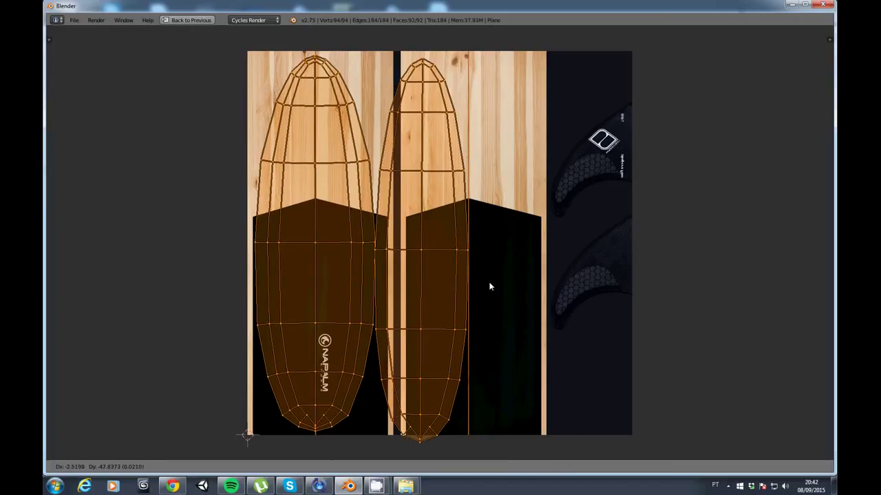
left_click(489, 286)
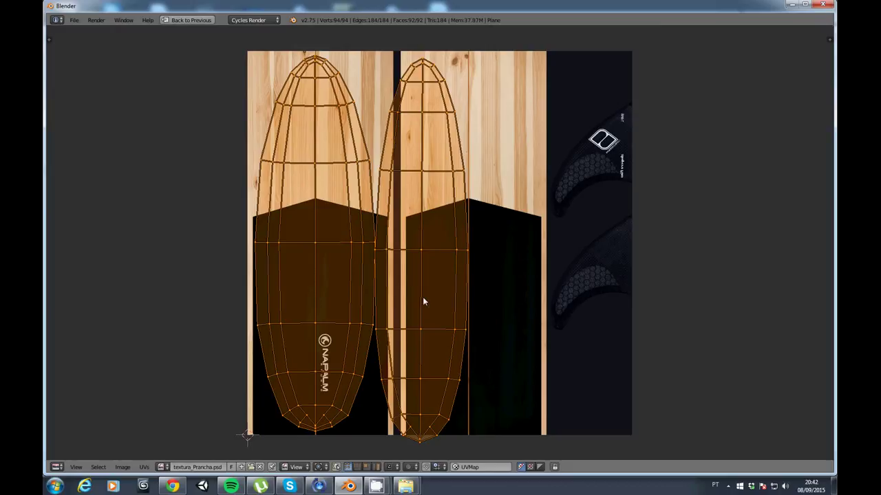
Select the right island alone and slide it horizontally onto the middle board panel
key("a")
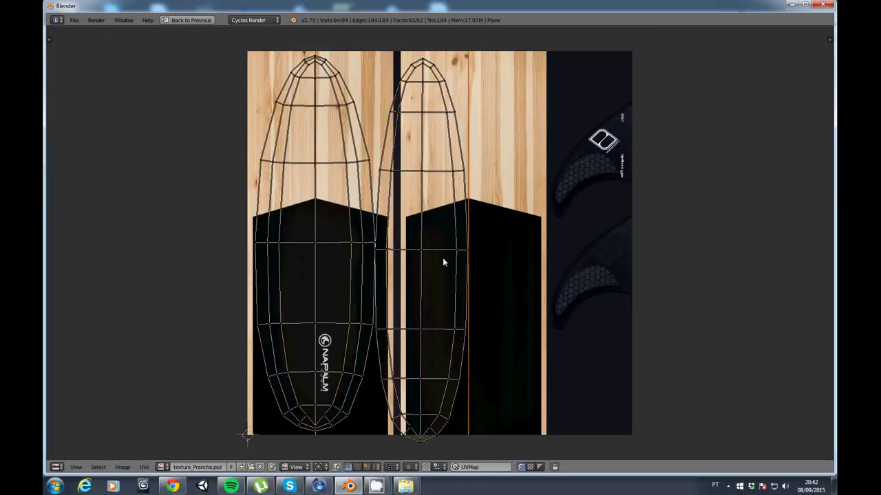
key("l")
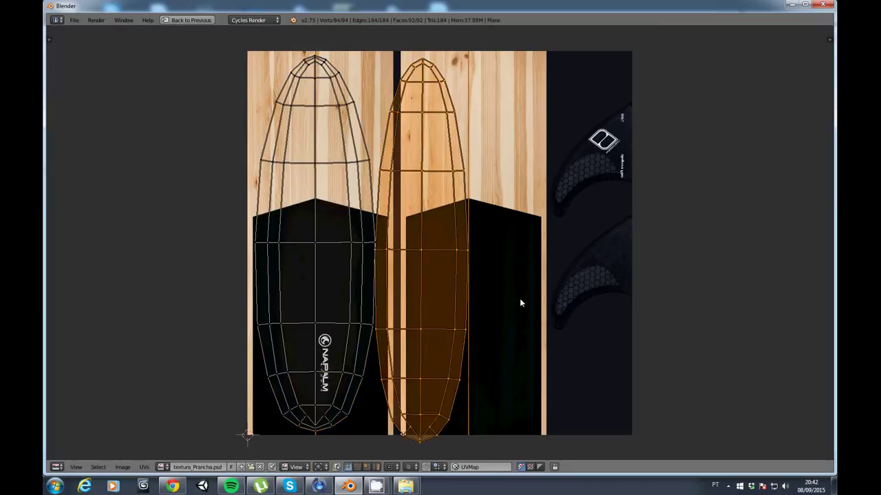
key("g")
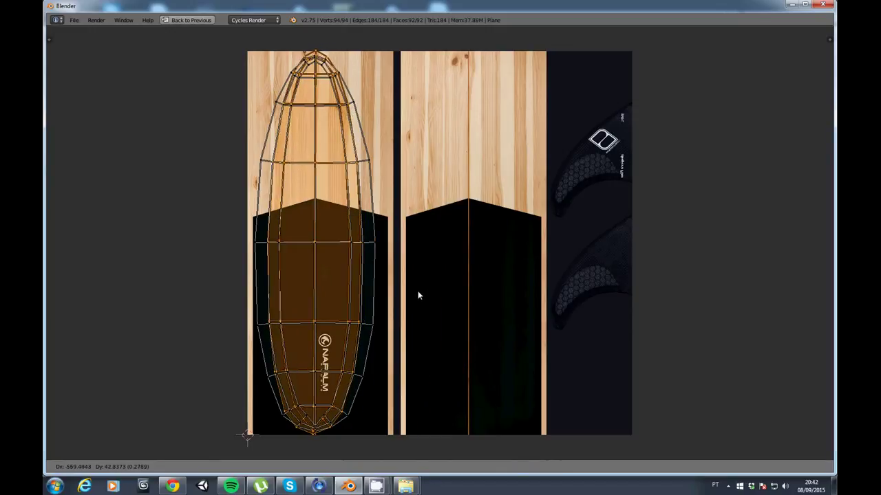
left_click(417, 295)
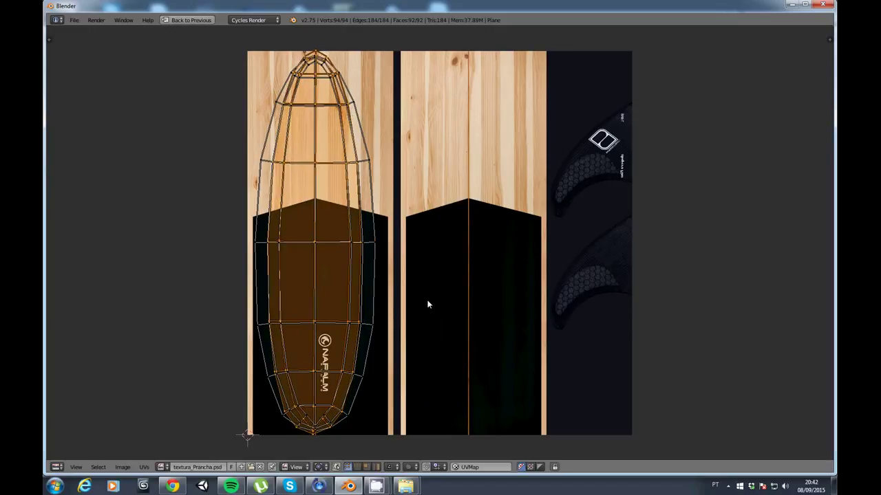
key("g")
key("x")
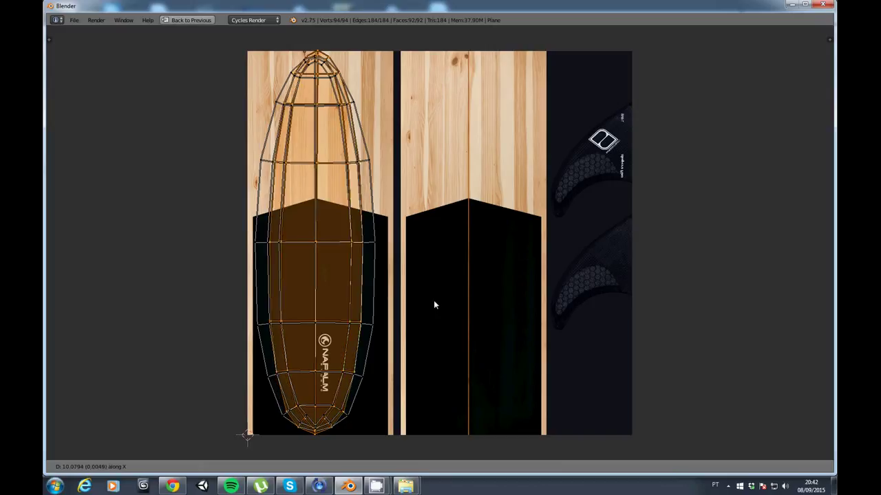
left_click(579, 316)
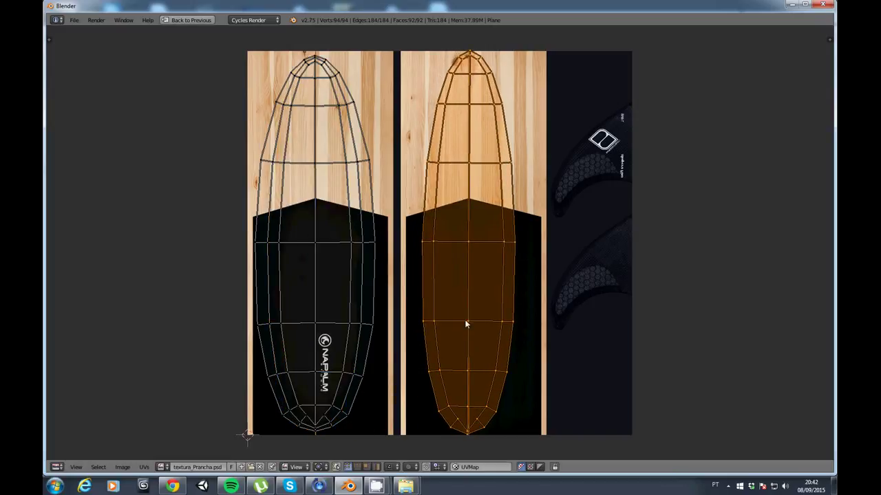
Restore the split layout with the 3D view beside the UV editor
scroll(465, 319, "up", 3)
scroll(453, 252, "down", 3)
scroll(457, 263, "down", 1)
scroll(458, 262, "up", 1)
key("ctrl+Up")
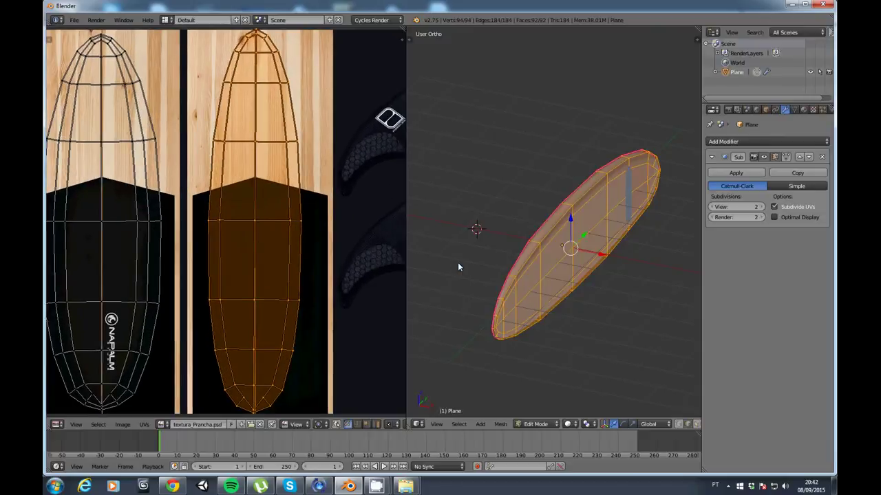
scroll(169, 227, "down", 1)
scroll(201, 207, "down", 1)
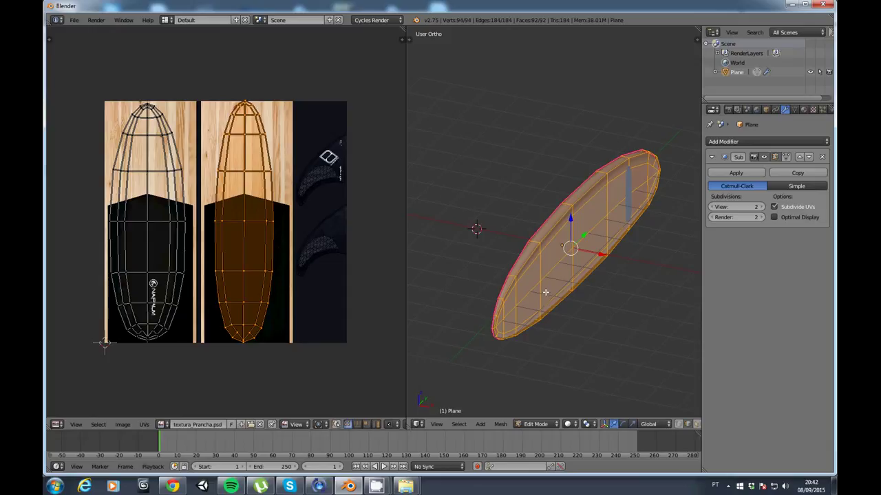
middle_click_drag(545, 293, 589, 276)
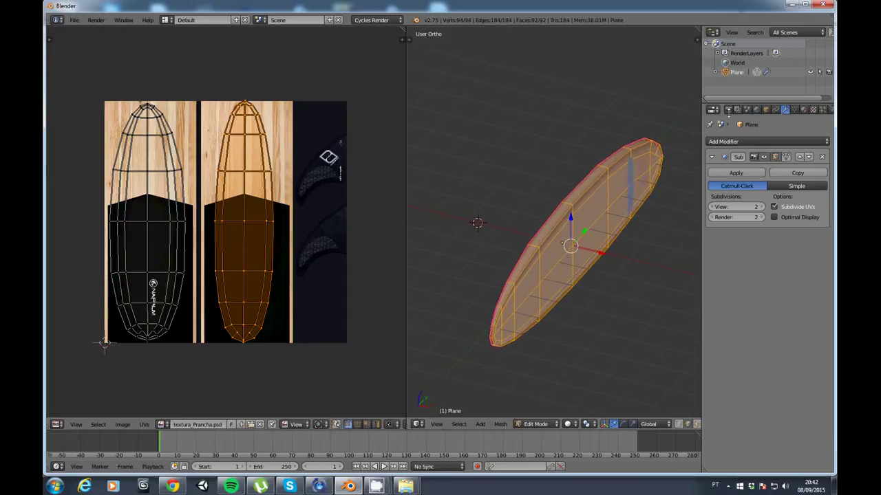
Create a new board material whose Color uses an Image Texture of textura_Prancha.psd
left_click(803, 110)
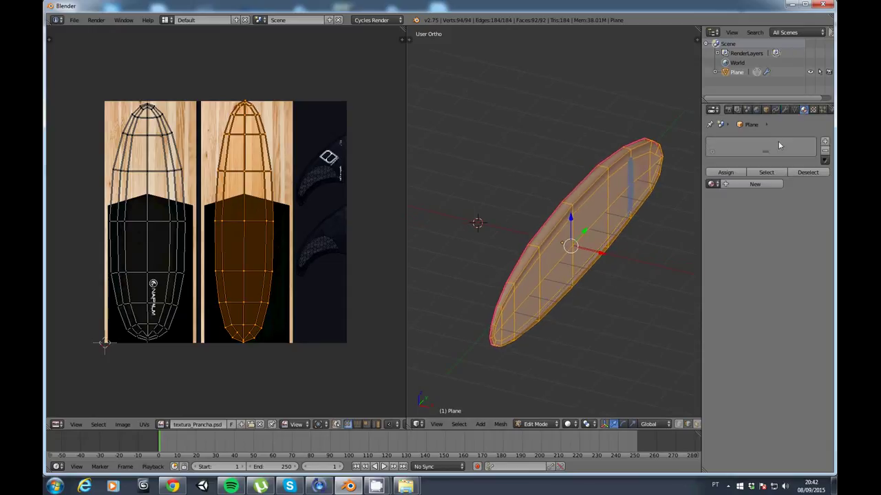
left_click(754, 185)
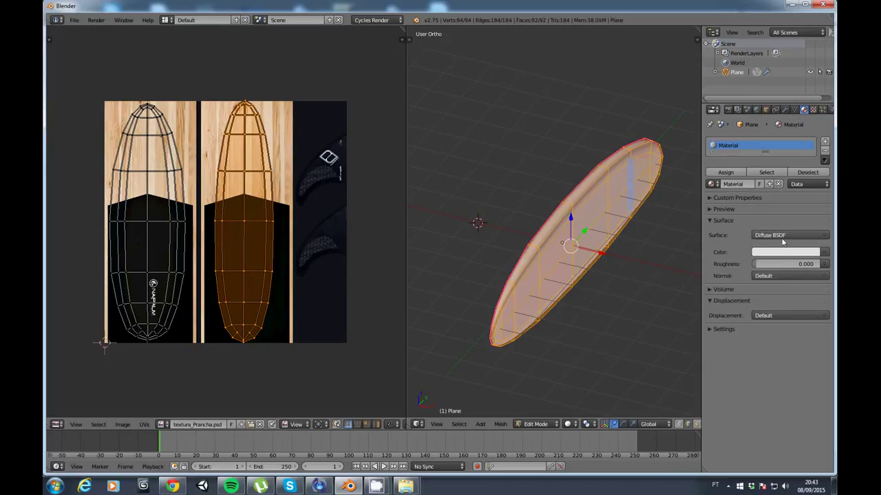
left_click(824, 253)
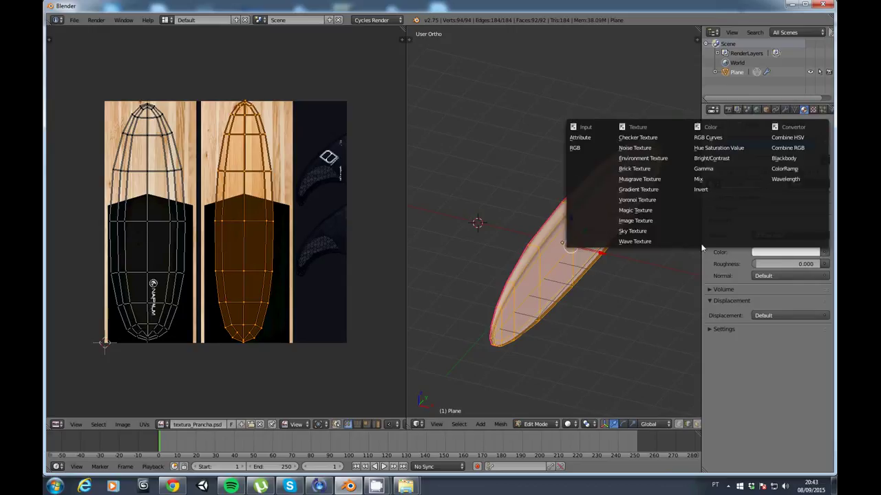
left_click(634, 220)
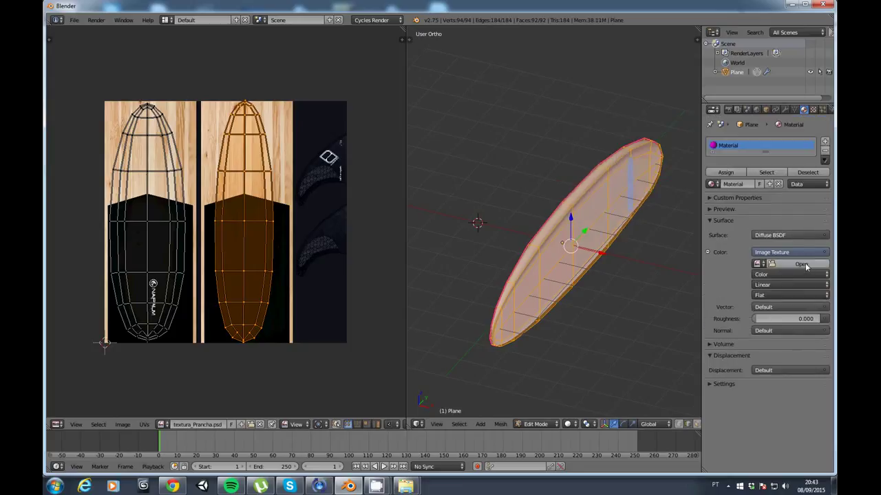
left_click(757, 265)
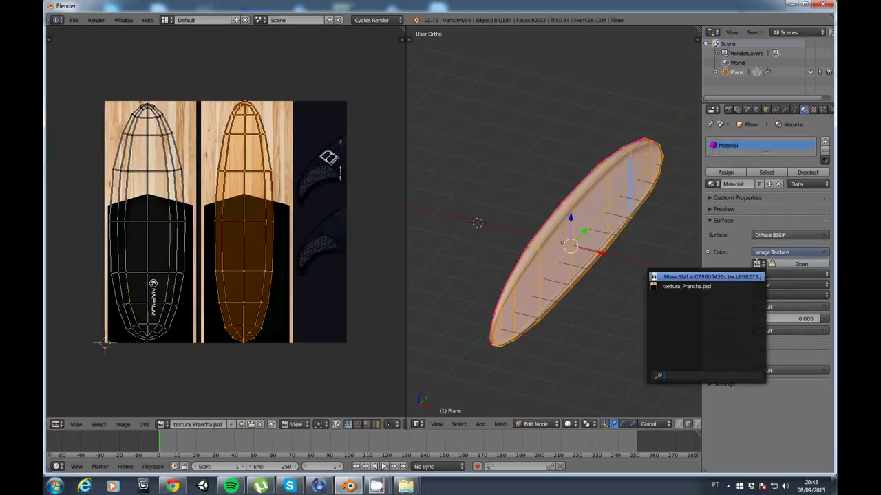
left_click(686, 285)
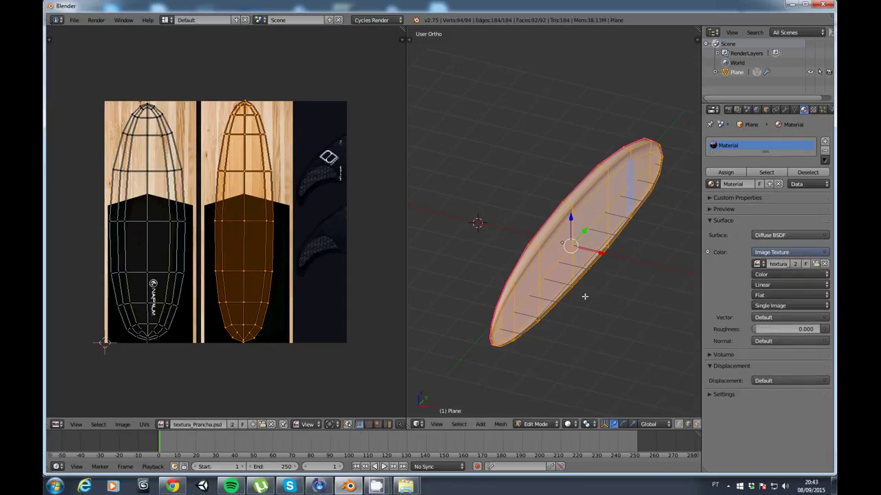
mouse_move(584, 296)
middle_mouse_down()
mouse_move(550, 262)
mouse_move(567, 315)
middle_mouse_up()
key("Tab")
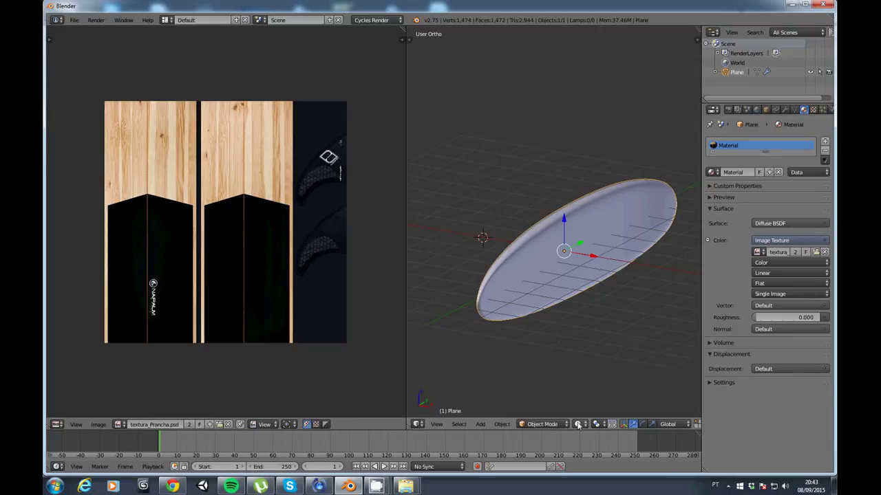
Switch viewport shading to Texture, inspect the wood-and-black board, then re-enter Edit Mode
left_click(578, 425)
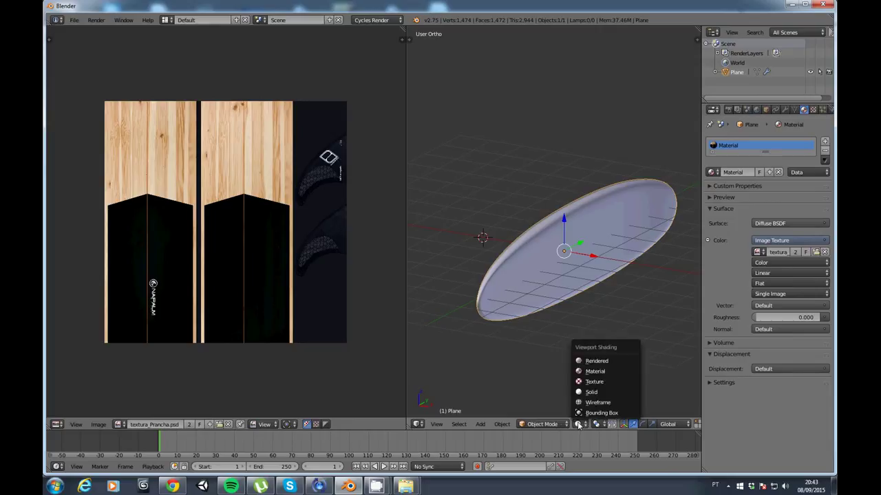
left_click(593, 382)
mouse_move(568, 319)
middle_mouse_down()
mouse_move(608, 353)
mouse_move(682, 330)
mouse_move(696, 353)
mouse_move(603, 271)
mouse_move(548, 314)
mouse_move(508, 258)
mouse_move(467, 260)
middle_mouse_up()
mouse_move(543, 272)
middle_mouse_down()
mouse_move(498, 183)
mouse_move(523, 173)
mouse_move(599, 197)
mouse_move(599, 178)
mouse_move(630, 222)
mouse_move(639, 253)
mouse_move(597, 279)
mouse_move(686, 291)
mouse_move(688, 246)
mouse_move(587, 289)
mouse_move(567, 269)
middle_mouse_up()
scroll(567, 268, "up", 3)
scroll(572, 257, "up", 2)
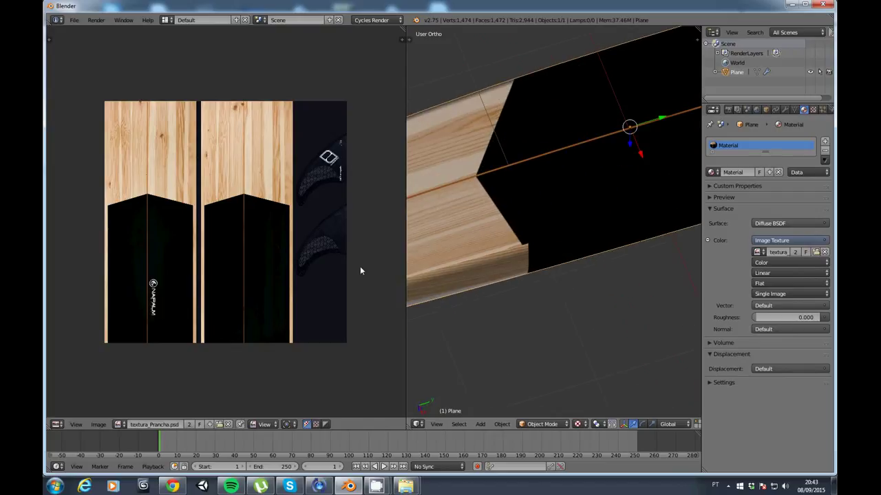
key("Tab")
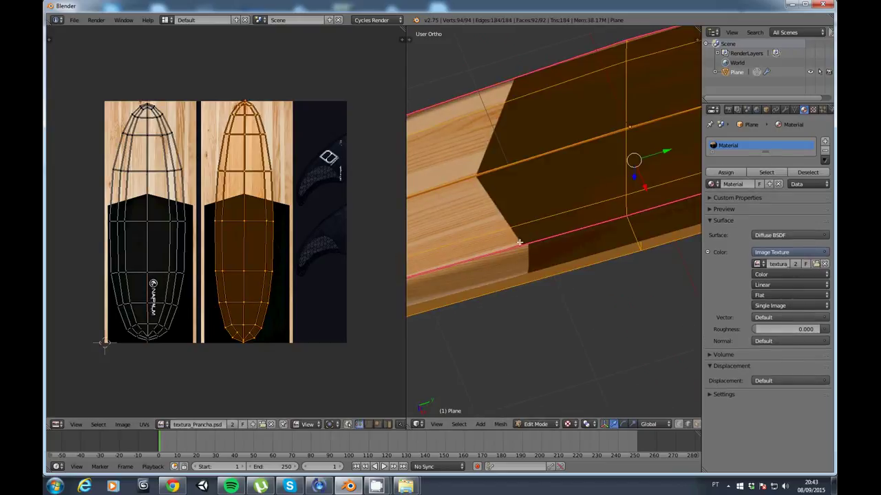
Box-select the UV rows around the wood-to-black boundary
scroll(524, 243, "up", 3)
middle_click_drag(510, 252, 590, 210, "shift")
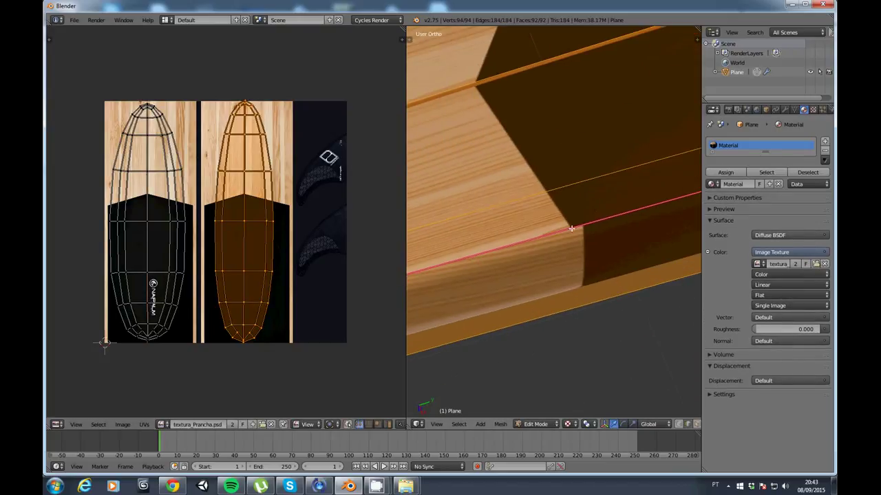
scroll(245, 234, "up", 3)
middle_click_drag(257, 234, 244, 310)
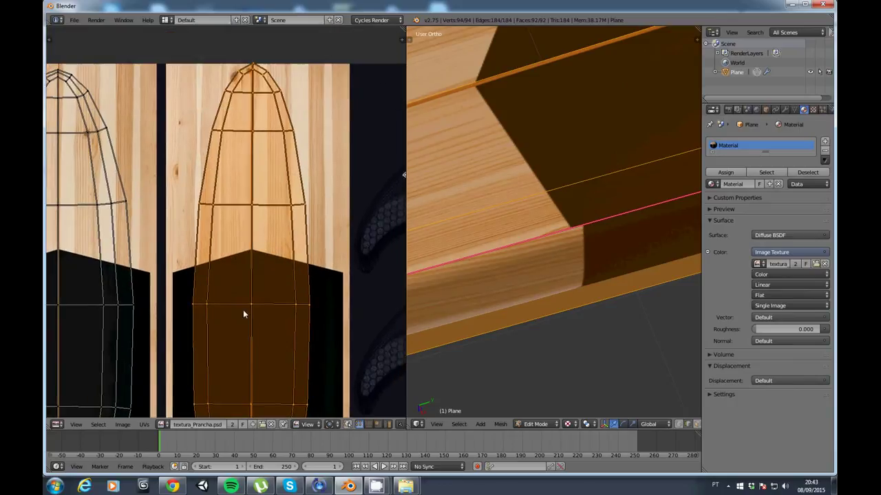
scroll(222, 260, "up", 2)
key("a")
key("b")
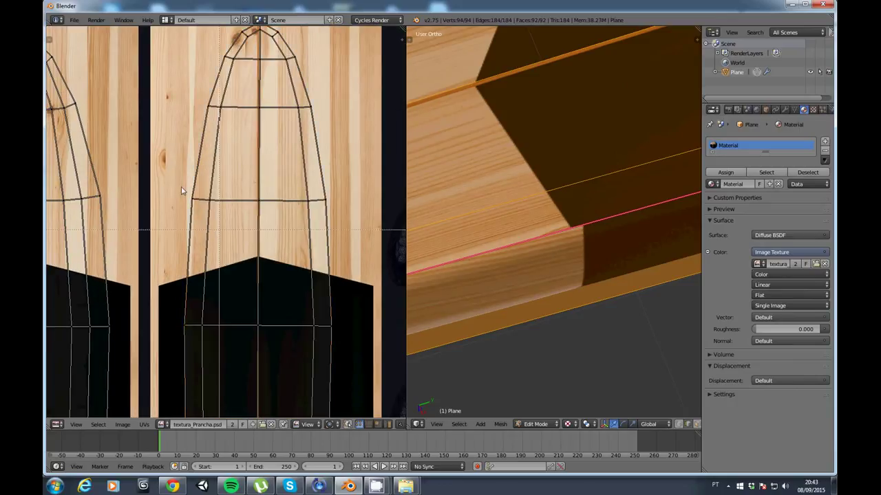
left_click_drag(178, 184, 345, 340)
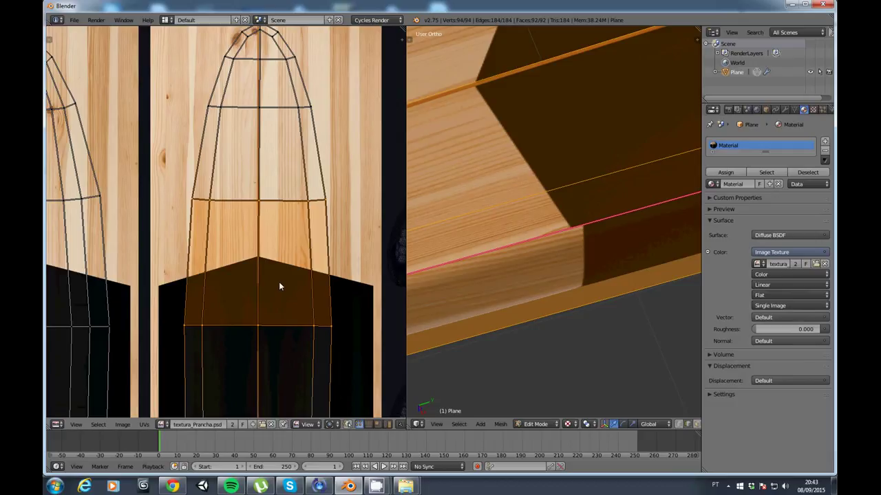
Move the selected UV rows along Y only, then return to Object Mode
key("g")
key("y")
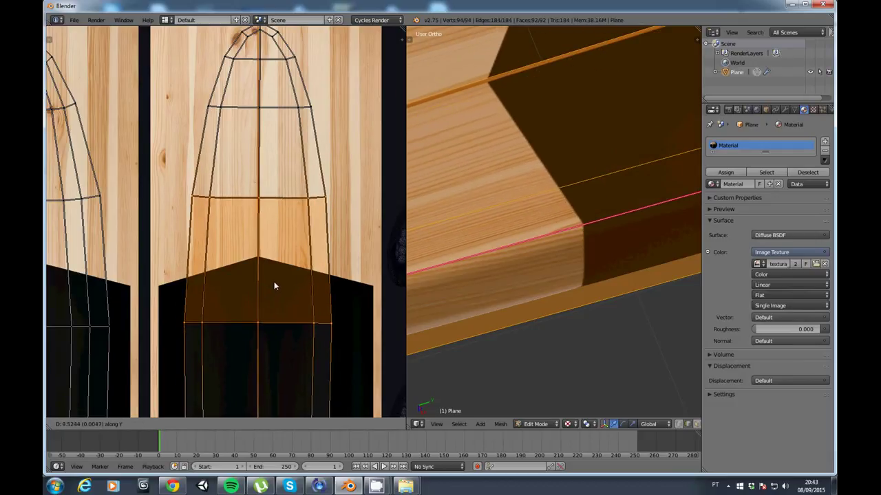
left_click(273, 281)
scroll(608, 264, "down", 2)
scroll(608, 263, "down", 2)
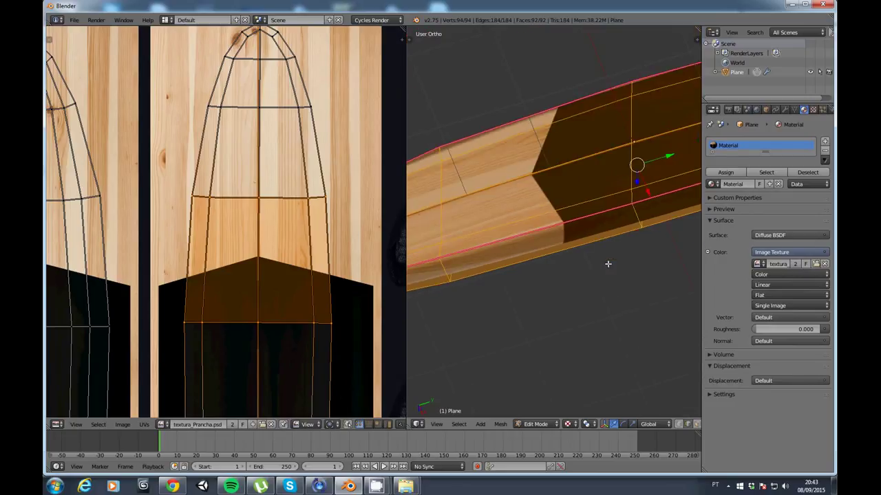
mouse_move(591, 253)
middle_mouse_down()
mouse_move(576, 289)
mouse_move(588, 206)
mouse_move(562, 257)
mouse_move(582, 207)
mouse_move(569, 241)
middle_mouse_up()
key("Tab")
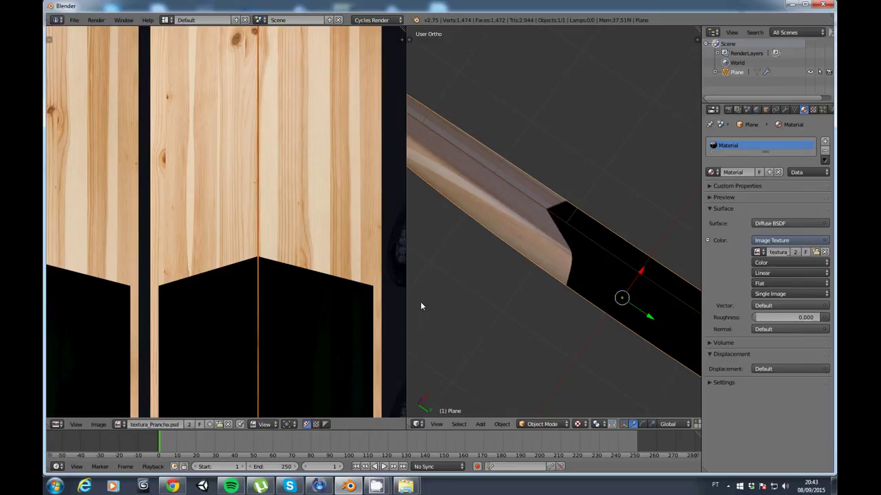
Go to Top view, zoom and maximize onto the fins, and set the 3D cursor on the upper fin
mouse_move(551, 278)
middle_mouse_down()
mouse_move(608, 248)
mouse_move(541, 296)
mouse_move(539, 333)
middle_mouse_up()
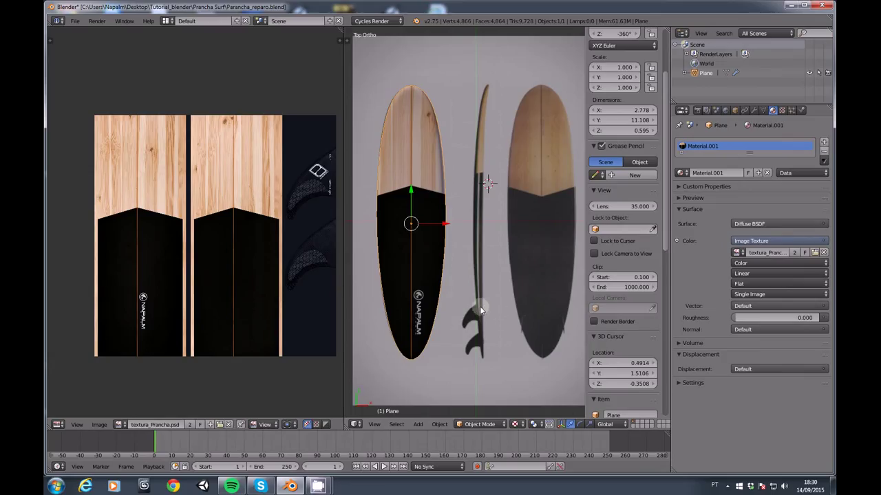
mouse_move(457, 239)
middle_mouse_down()
mouse_move(432, 244)
mouse_move(414, 168)
mouse_move(412, 193)
mouse_move(439, 227)
middle_mouse_up()
key("KP_7")
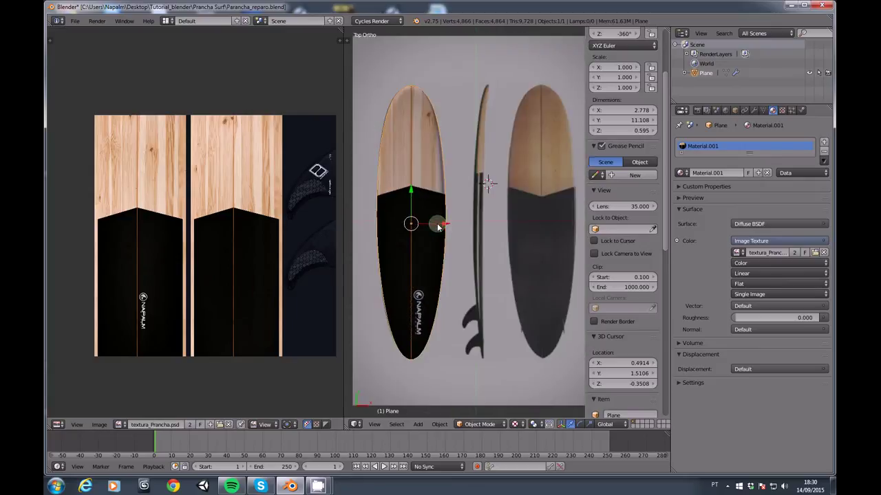
scroll(482, 207, "up", 2)
scroll(507, 152, "up", 2)
scroll(491, 224, "up", 3)
scroll(491, 222, "up", 2)
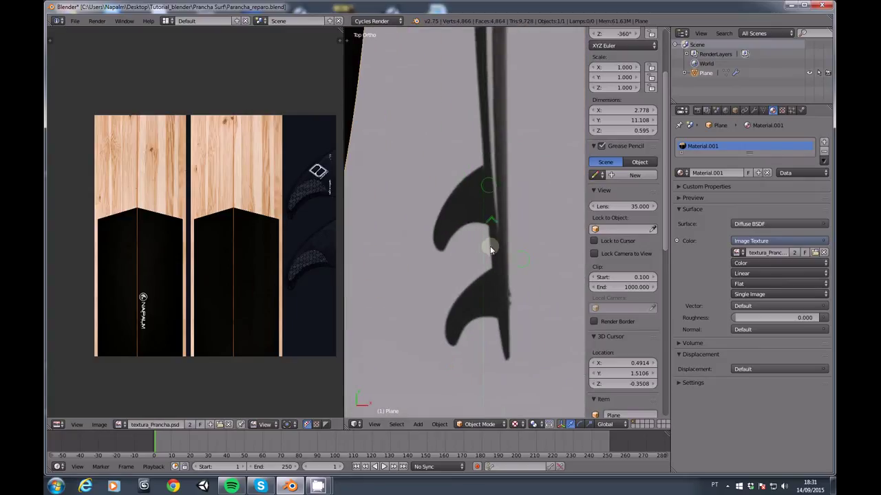
key("shift+space")
mouse_move(490, 247)
middle_mouse_down("shift")
mouse_move(436, 198)
mouse_move(366, 163)
middle_mouse_up("shift")
left_click(365, 163)
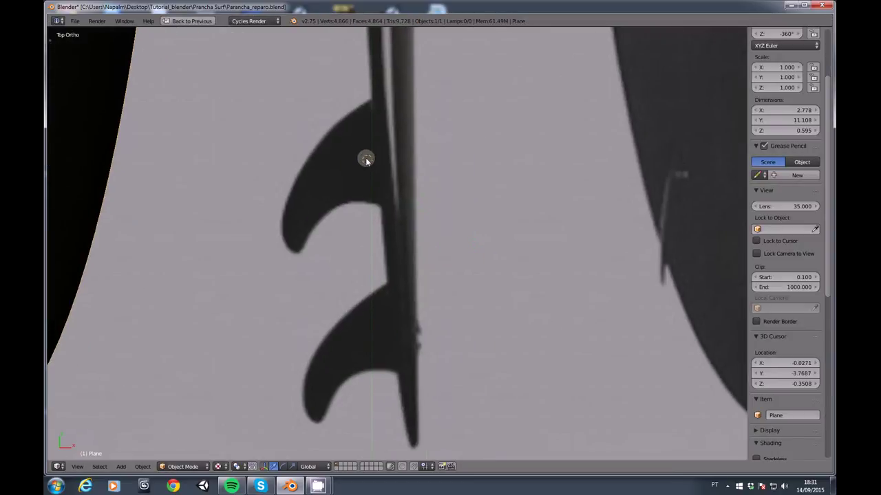
Add a plane, shrink it to a small square and place it on the fin
key("shift+a")
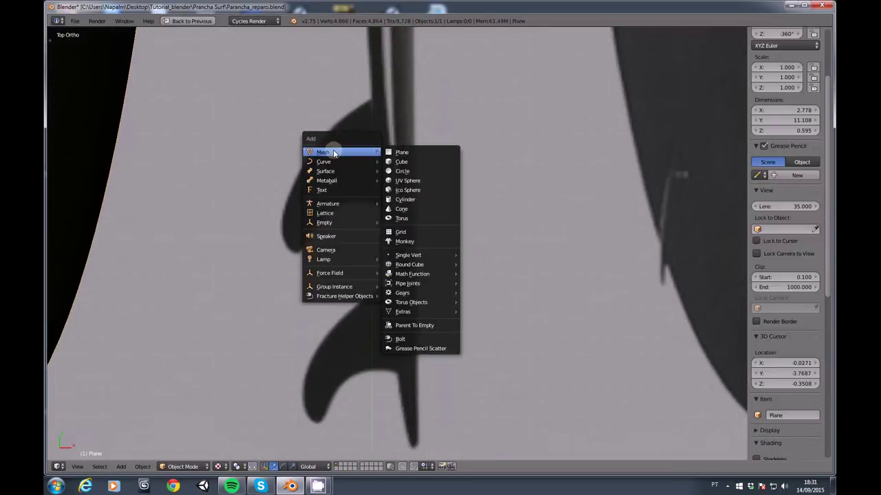
left_click(399, 152)
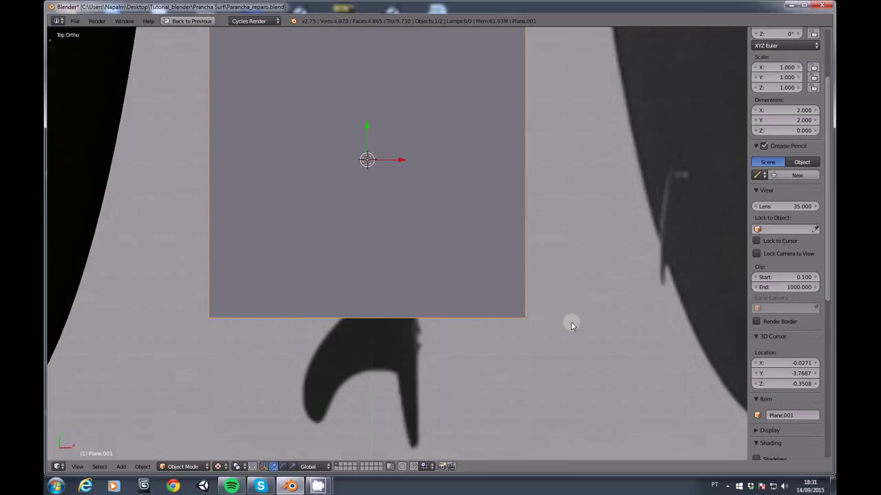
key("Tab")
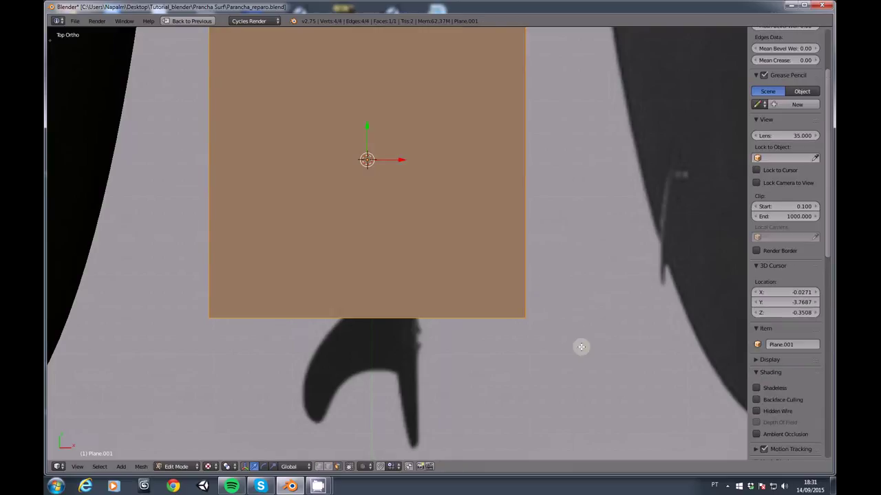
key("s")
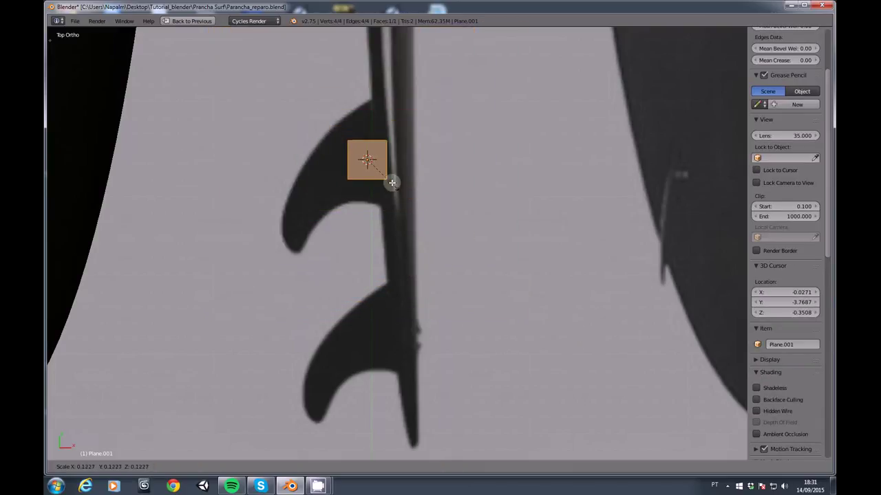
left_click(385, 176)
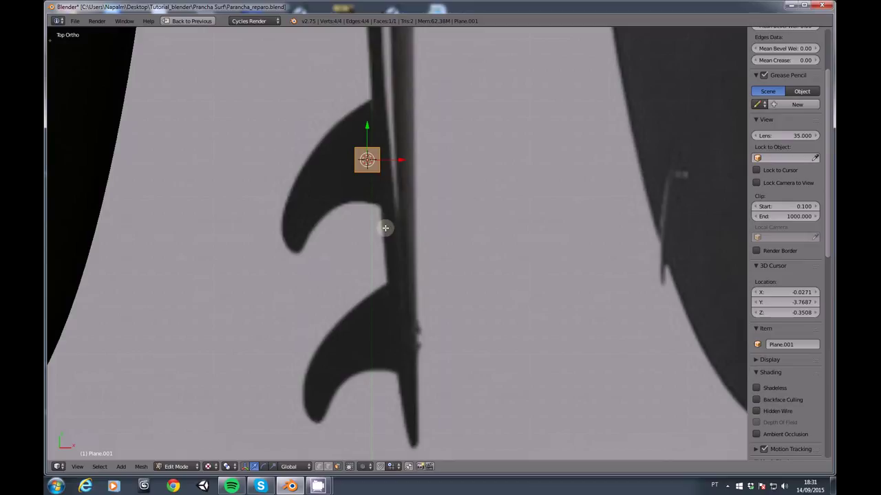
key("g")
left_click(392, 189)
In vertex mode, move the plane's top-right and bottom-right corners onto the fin's edge
scroll(395, 189, "up", 3)
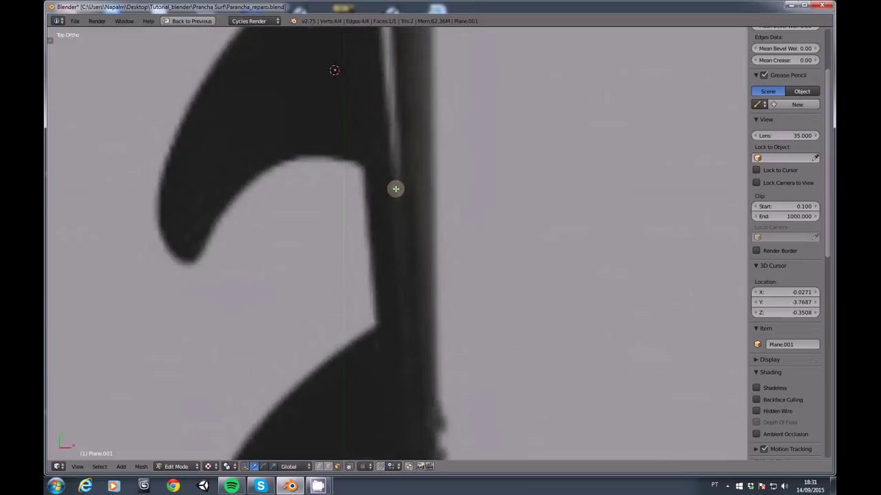
scroll(393, 216, "up", 4, "shift")
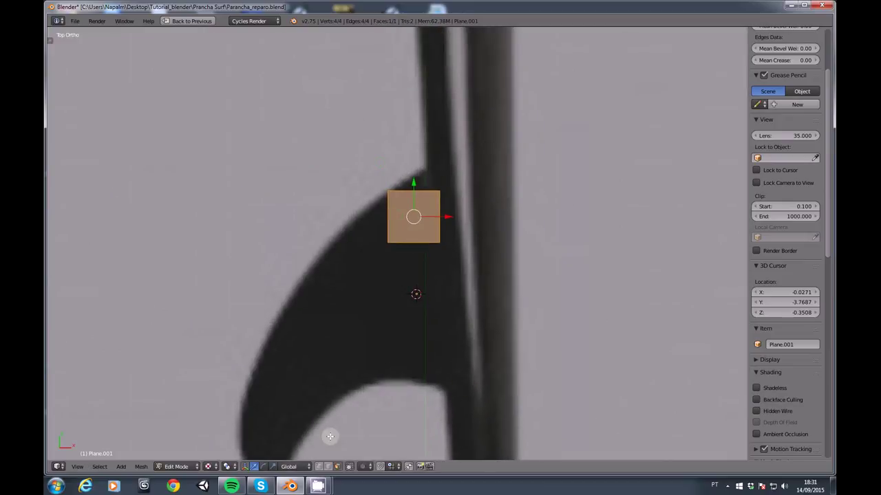
left_click(320, 468)
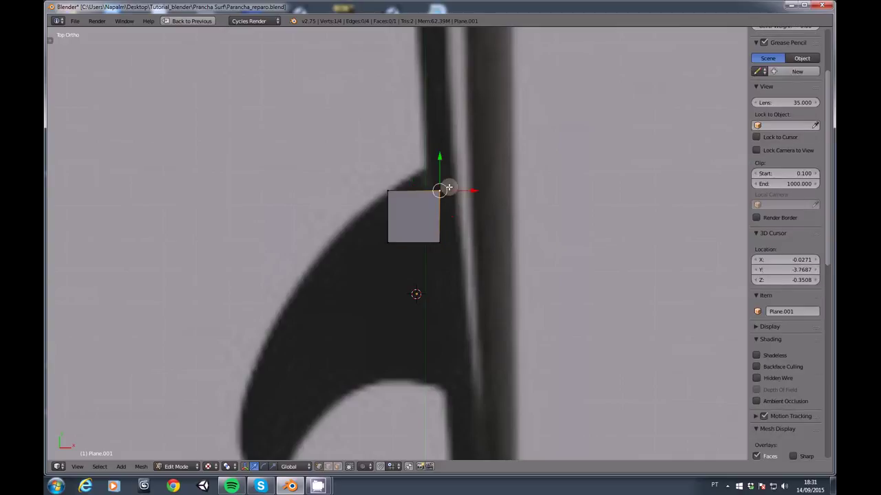
right_click(444, 187)
key("g")
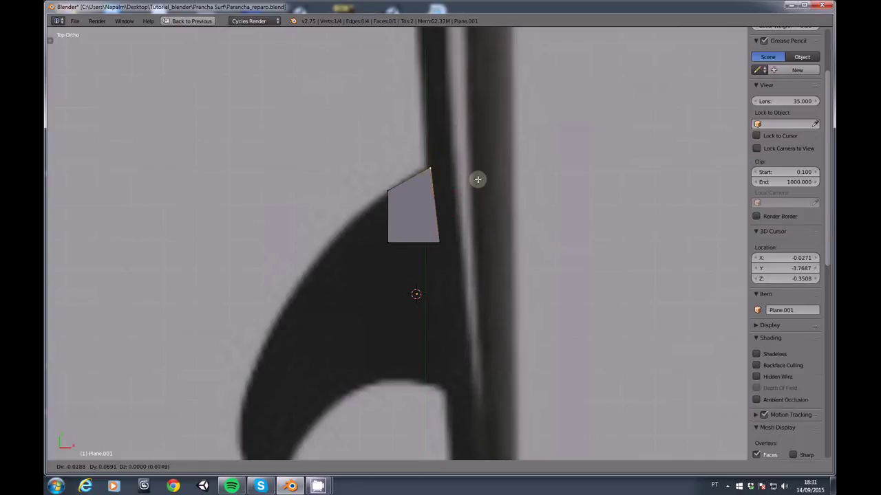
left_click(485, 172)
right_click(444, 247)
key("g")
left_click(447, 220)
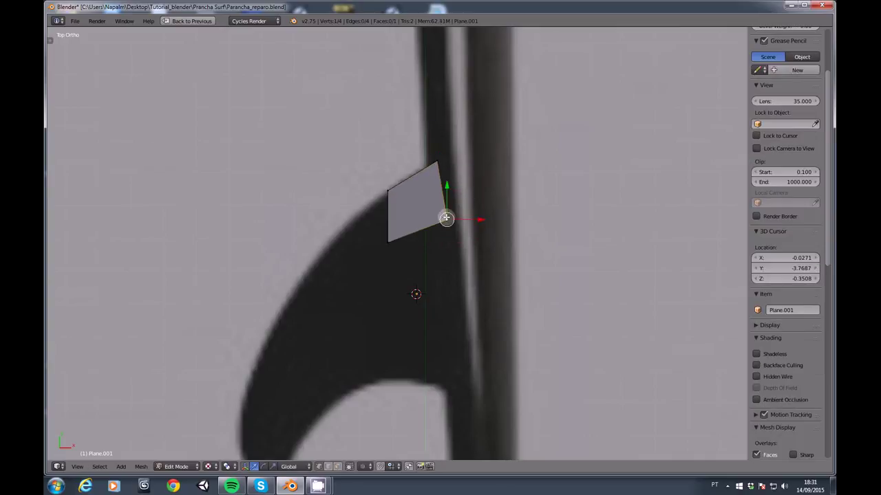
Move the top-left and bottom-left corners onto the fin outline
right_click(387, 241)
key("g")
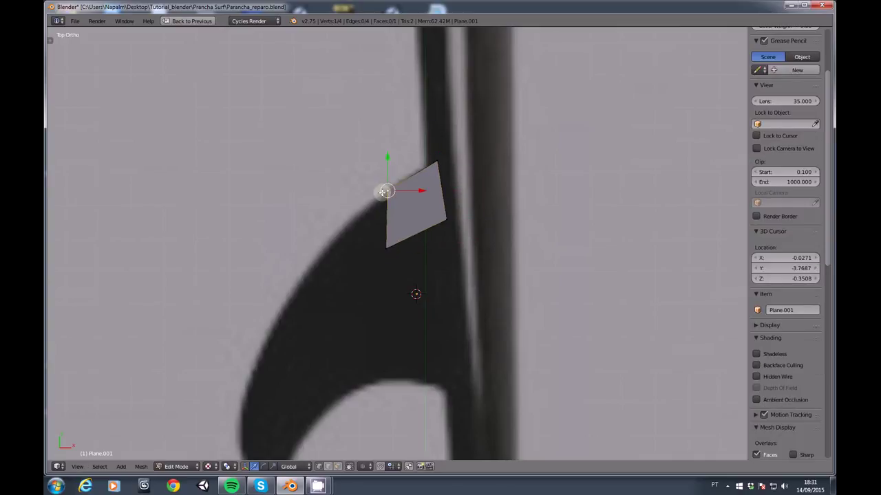
left_click(331, 227)
right_click(385, 249)
key("g")
left_click(374, 261)
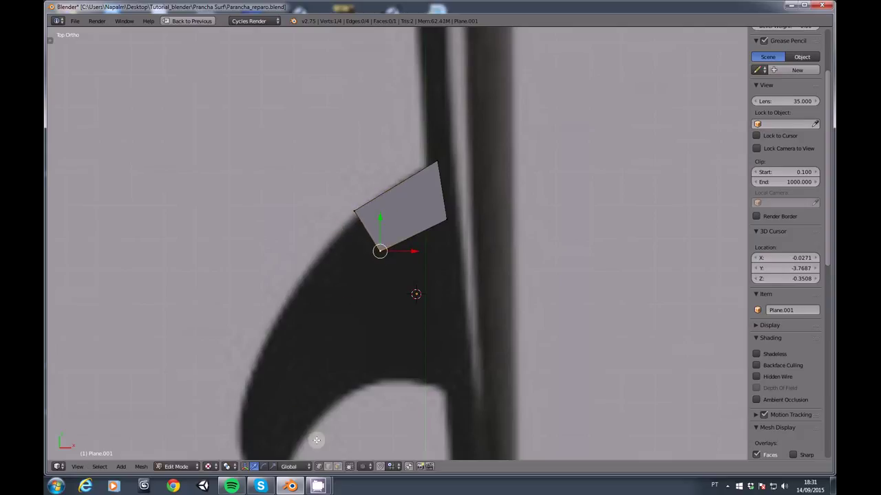
In edge mode, extrude the plane's left edge along the fin, then rotate and shorten it
left_click(329, 467)
right_click(372, 242)
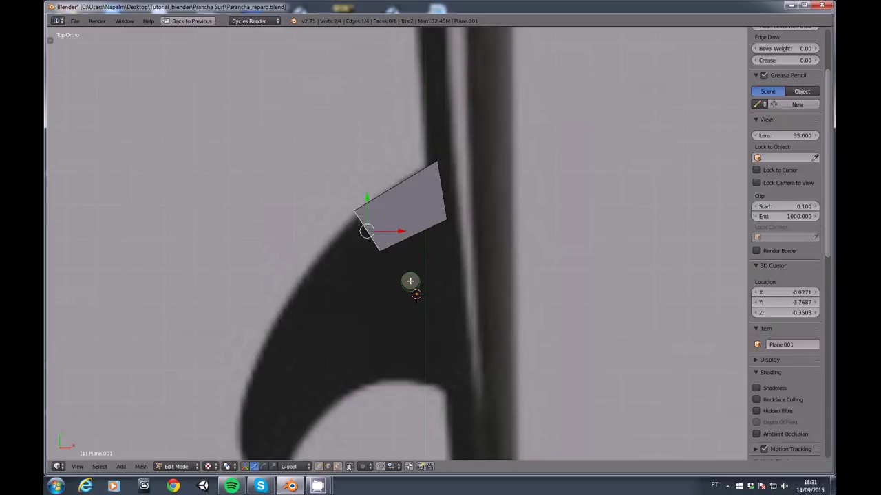
middle_click_drag(409, 281, 406, 195, "shift")
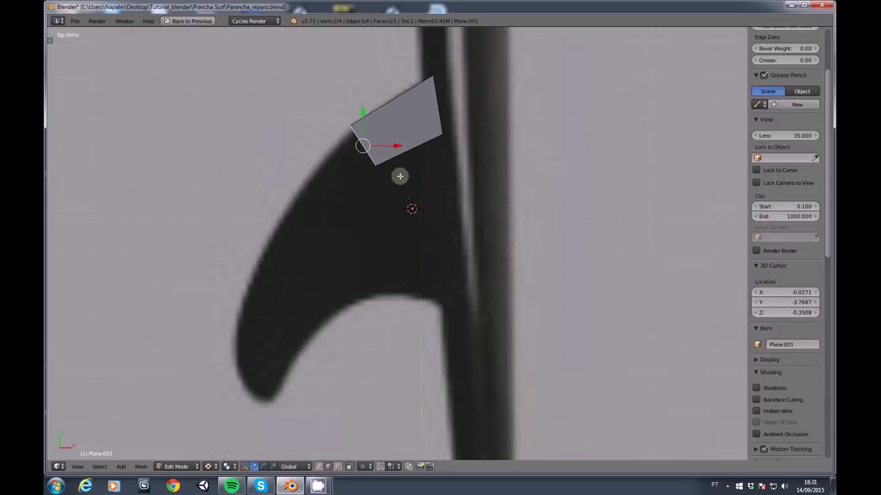
key("e")
left_click(326, 265)
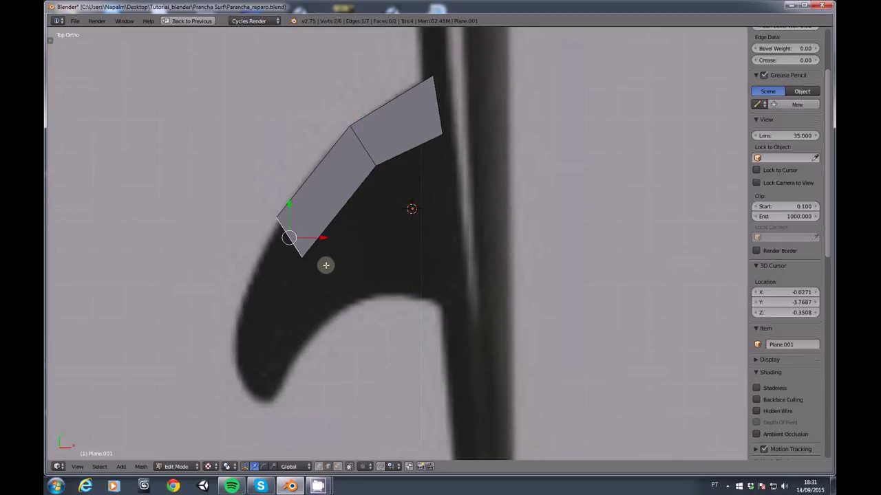
key("r")
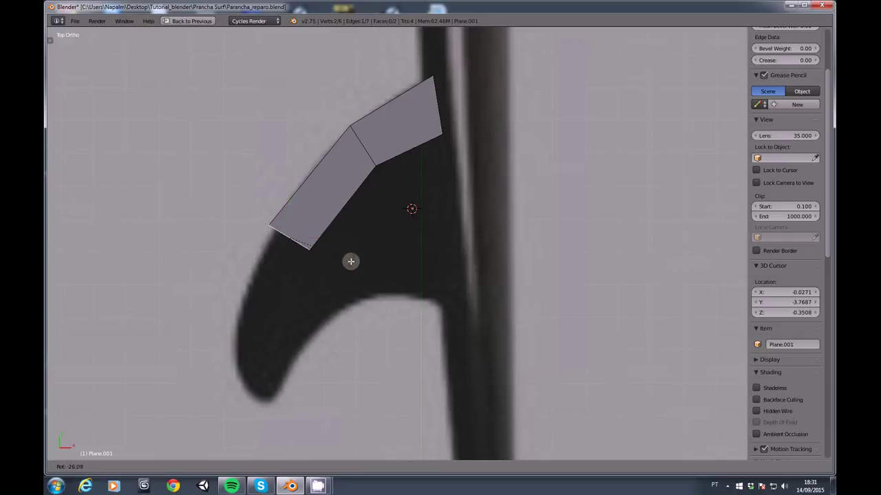
left_click(359, 268)
key("s")
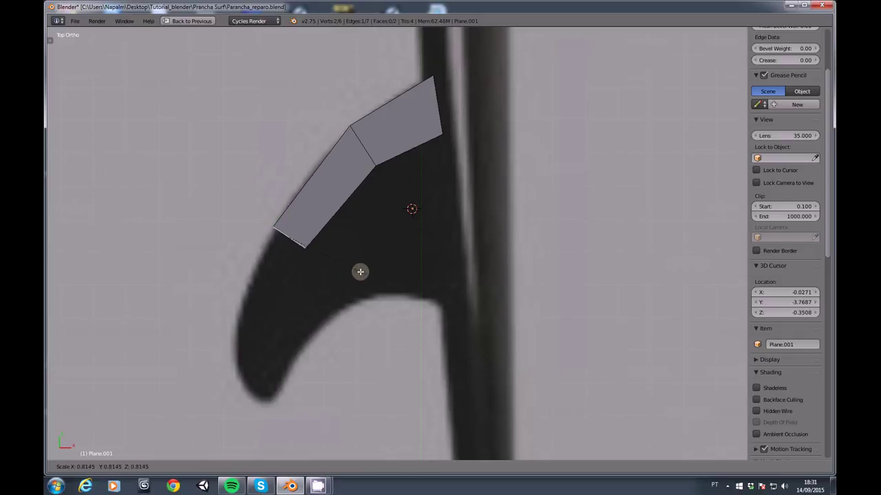
left_click(359, 271)
Extrude another face down the fin, rotating, shrinking and moving its edge onto the outline
key("e")
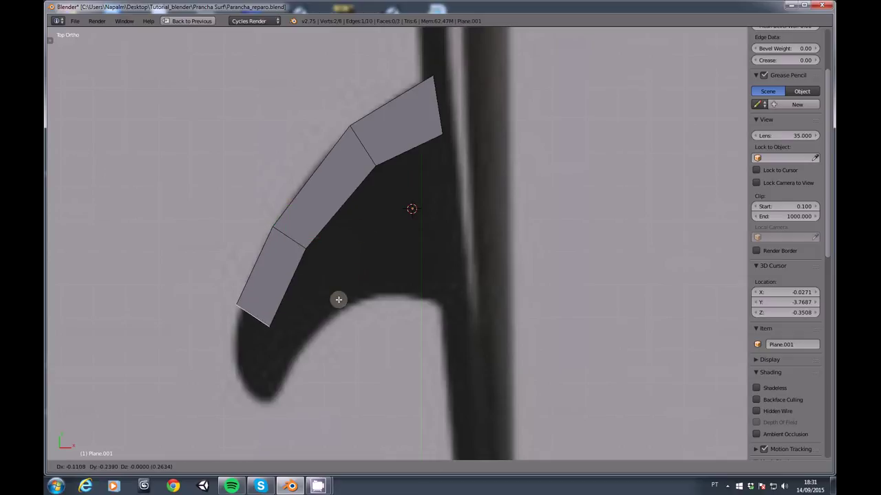
left_click(338, 311)
key("r")
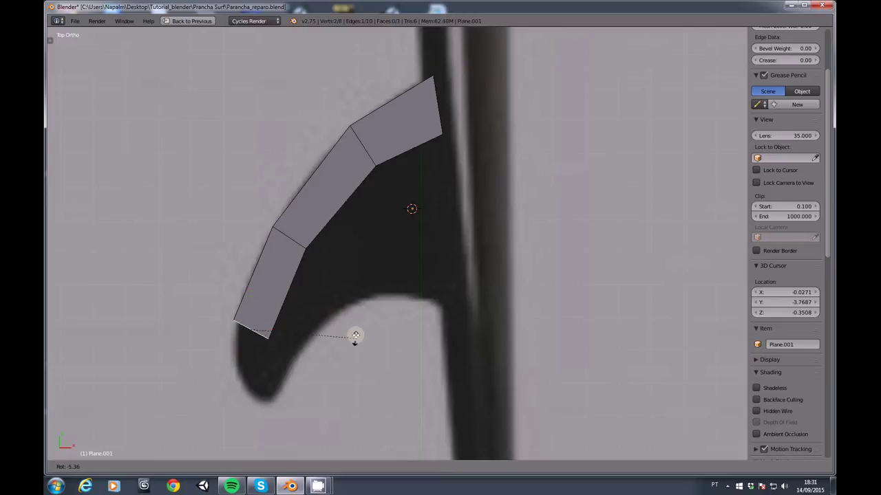
left_click(360, 306)
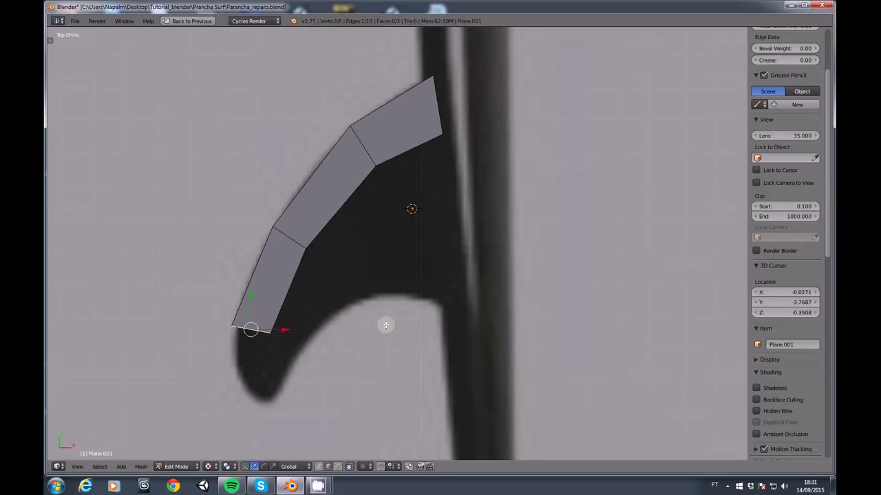
key("s")
left_click(315, 327)
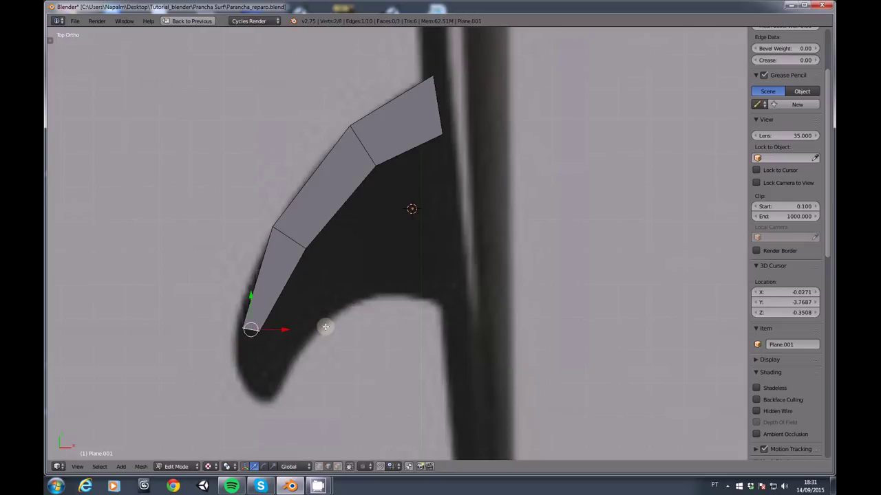
key("g")
left_click(311, 315)
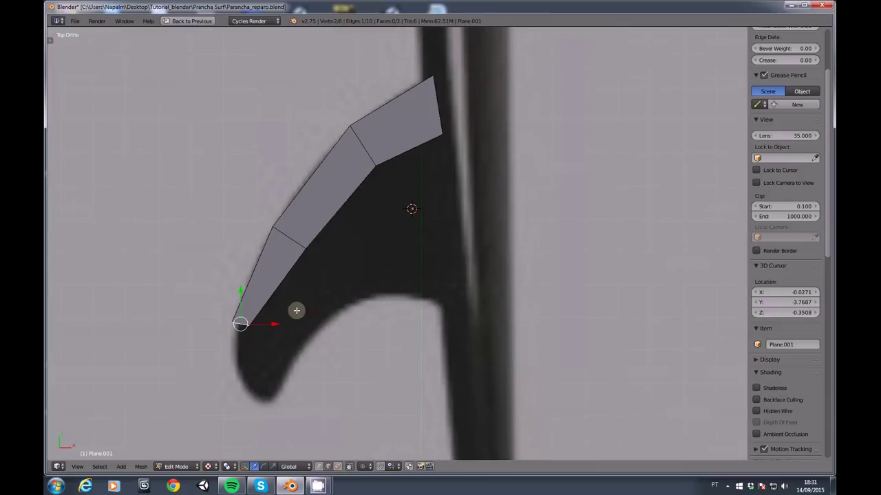
Extrude and rotate faces to reach and wrap around the fin tip
key("e")
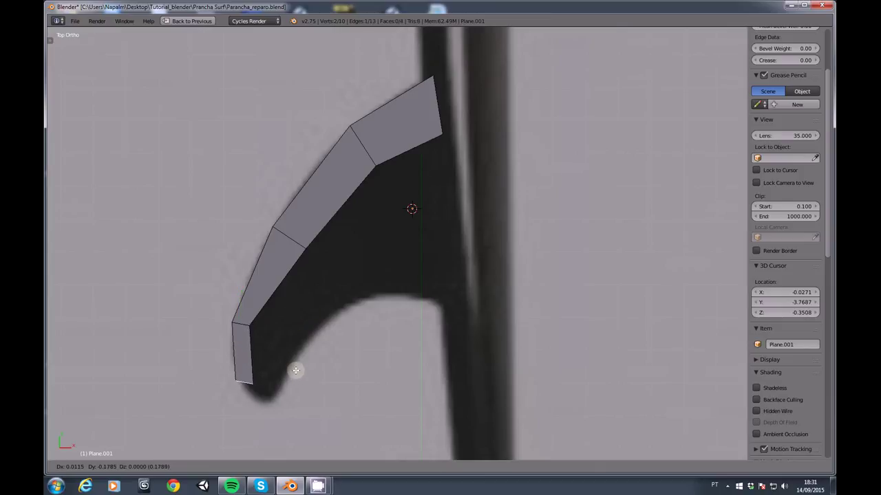
left_click(296, 373)
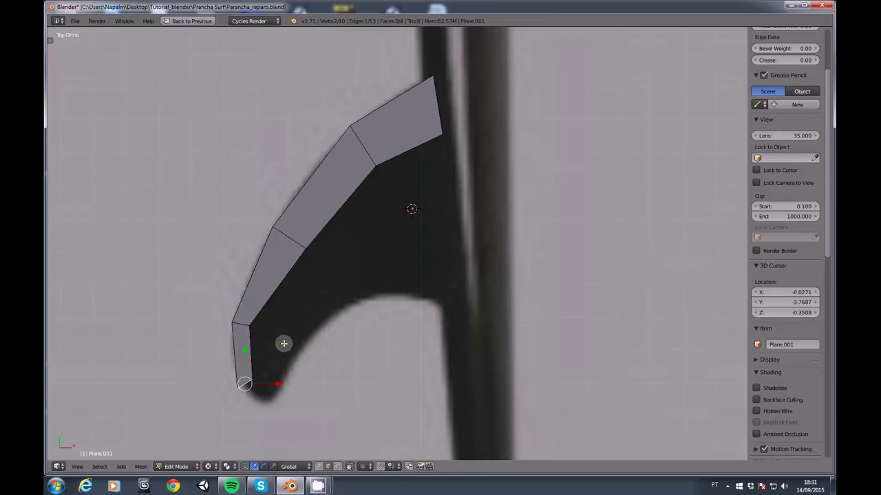
key("e")
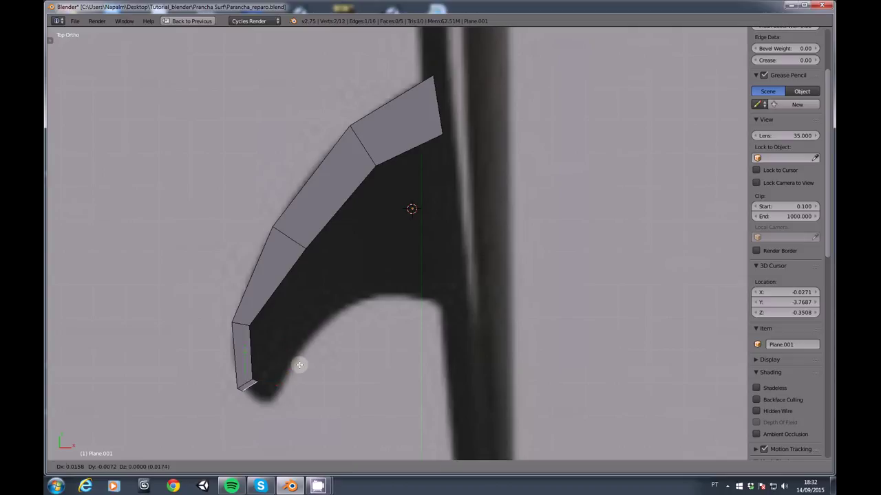
left_click(309, 371)
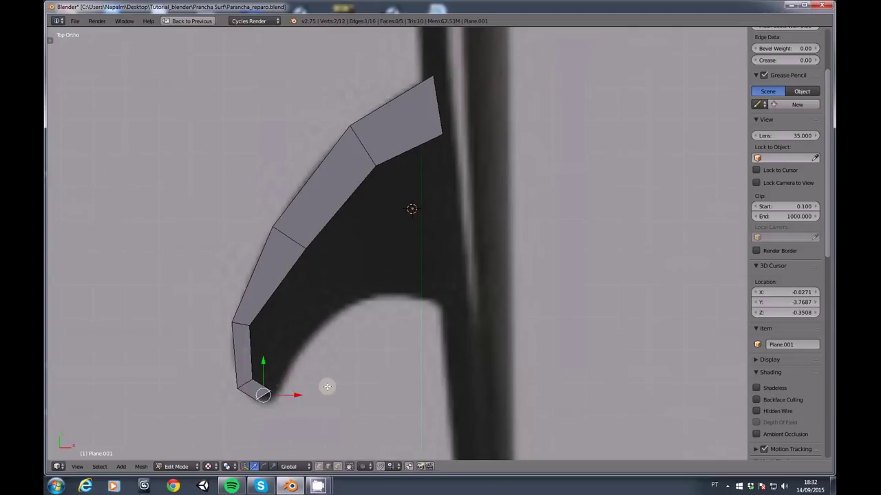
key("r")
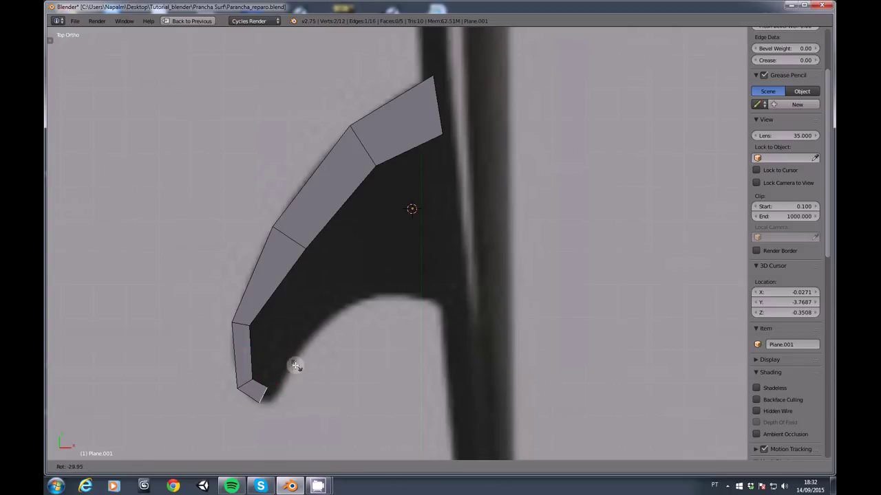
left_click(276, 358)
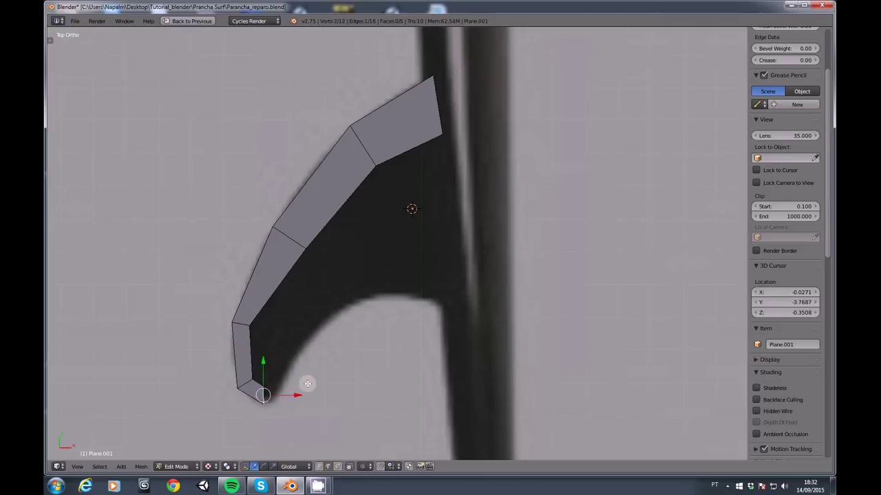
key("e")
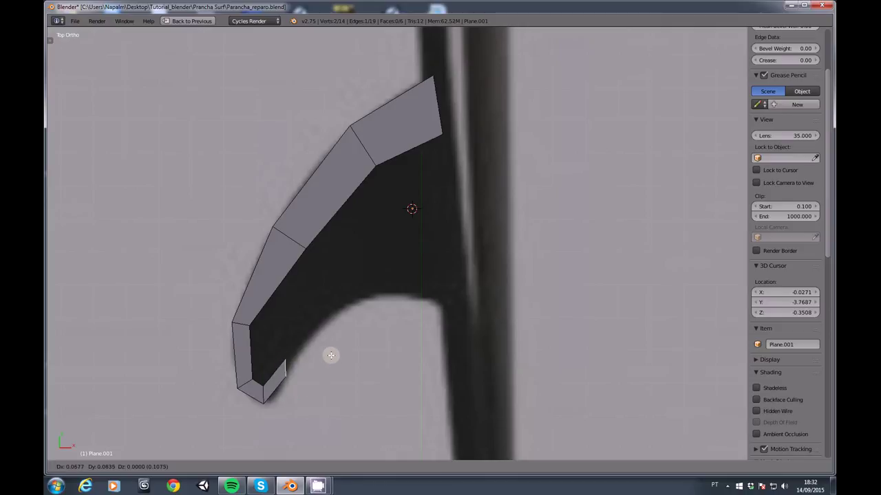
left_click(331, 355)
key("r")
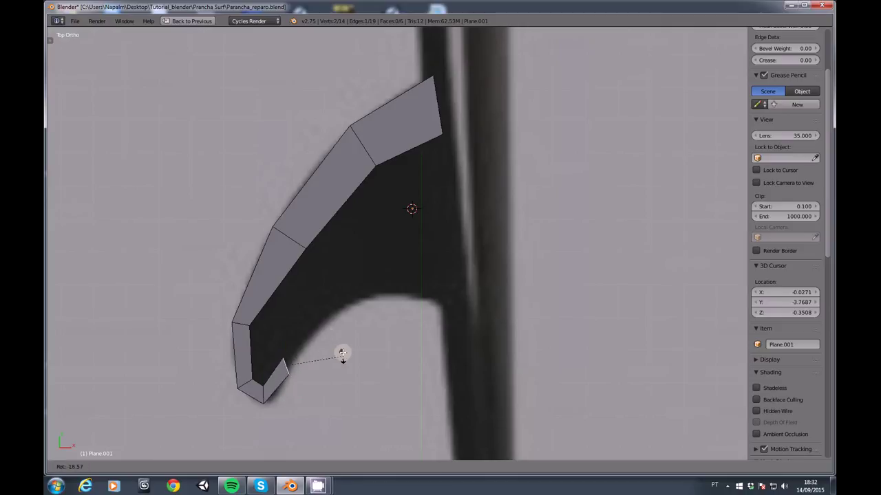
left_click(314, 335)
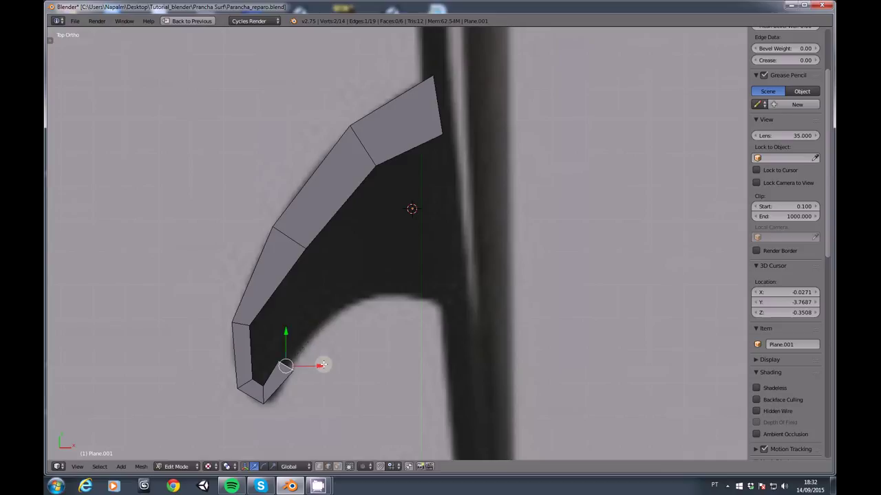
Extrude a face along the inner curve, widening and repositioning its edge to match the fin
key("e")
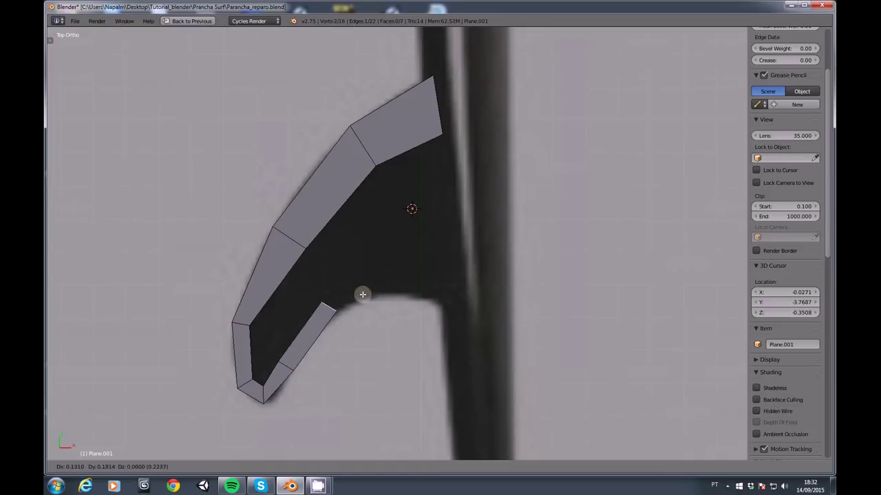
left_click(363, 294)
key("s")
key("Escape")
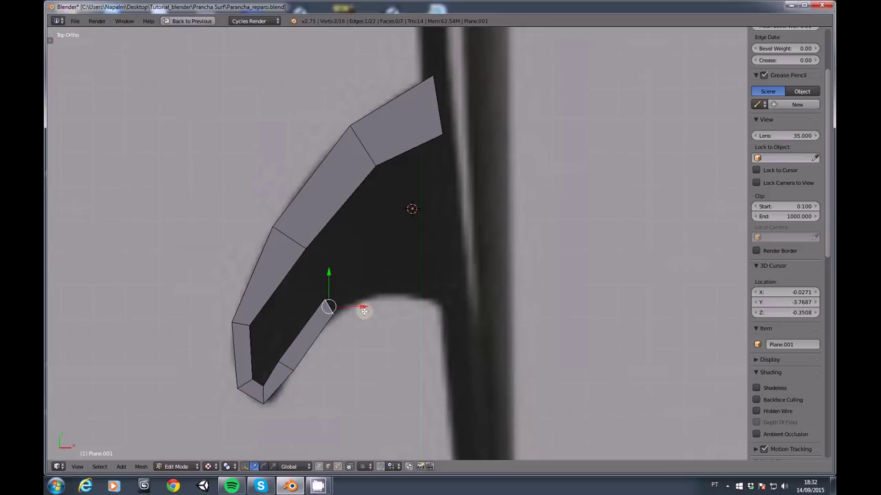
key("s")
left_click(382, 334)
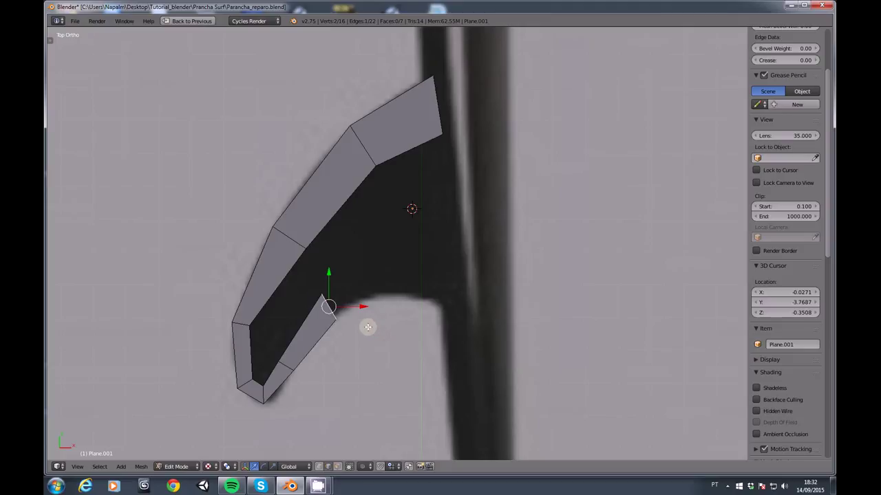
key("g")
left_click(369, 309)
Reposition the vertex near the fin tip onto the outline
right_click(285, 364)
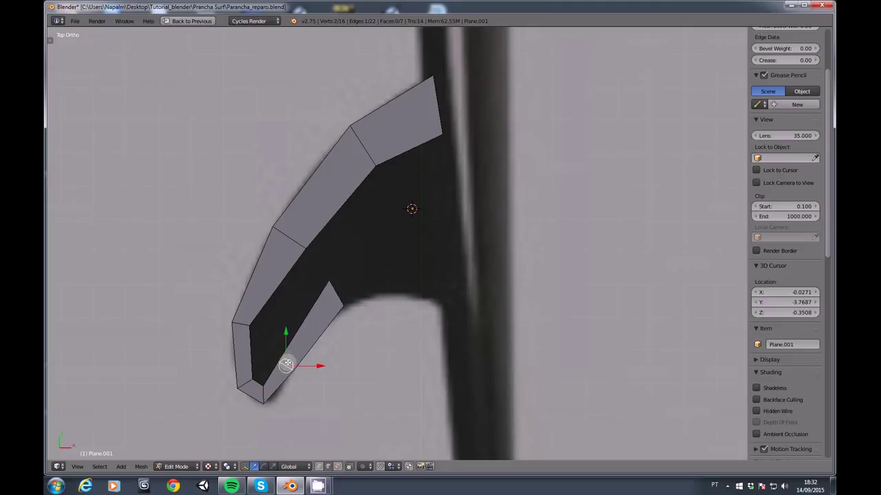
key("g")
key("Escape")
right_click(263, 394)
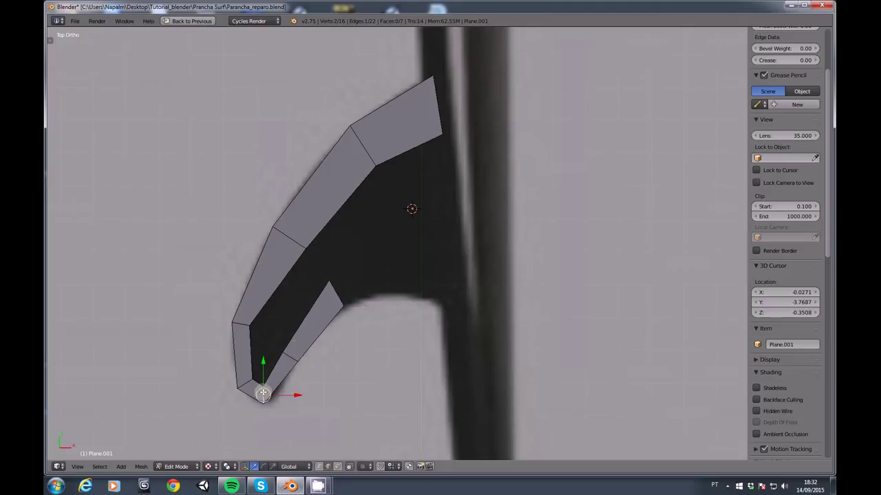
key("g")
left_click(269, 392)
Extrude two more faces from the strip's inner end back toward the board
right_click(245, 381)
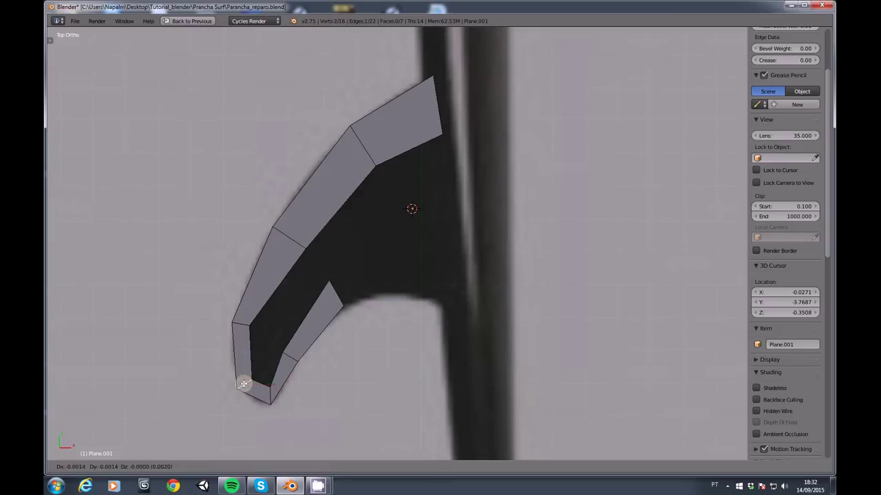
right_click(343, 294)
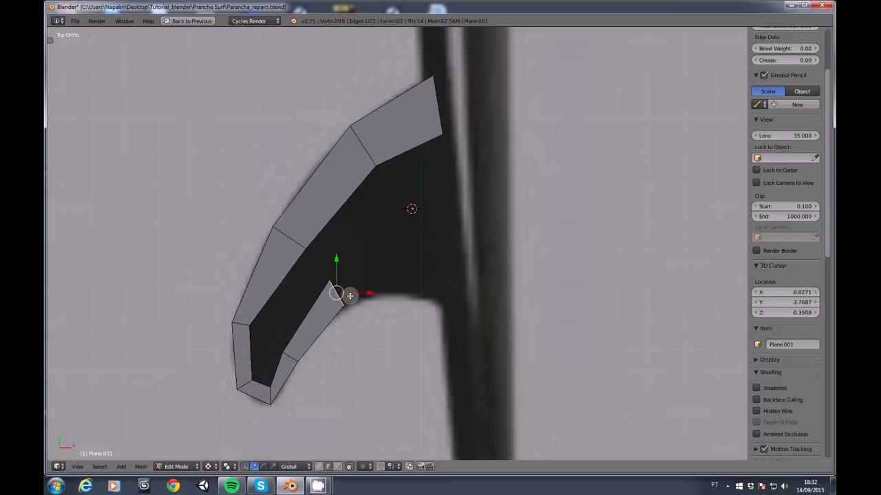
key("e")
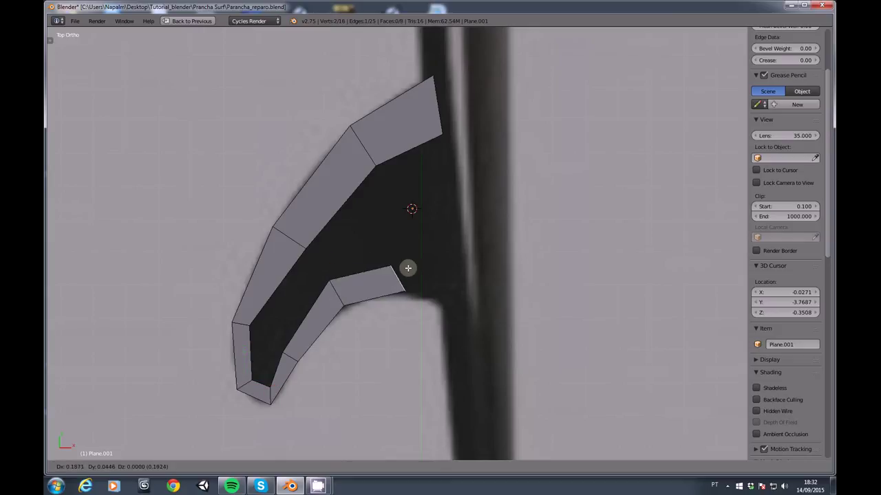
left_click(407, 267)
key("r")
left_click(426, 283)
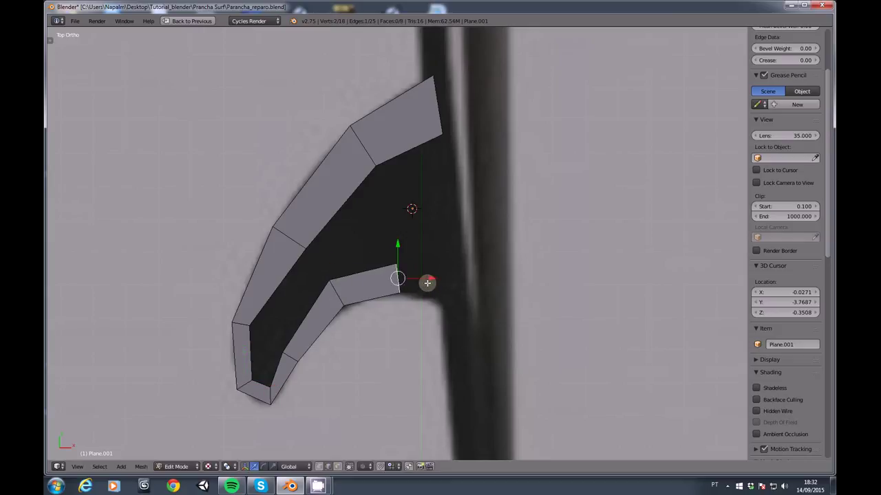
key("e")
left_click(480, 290)
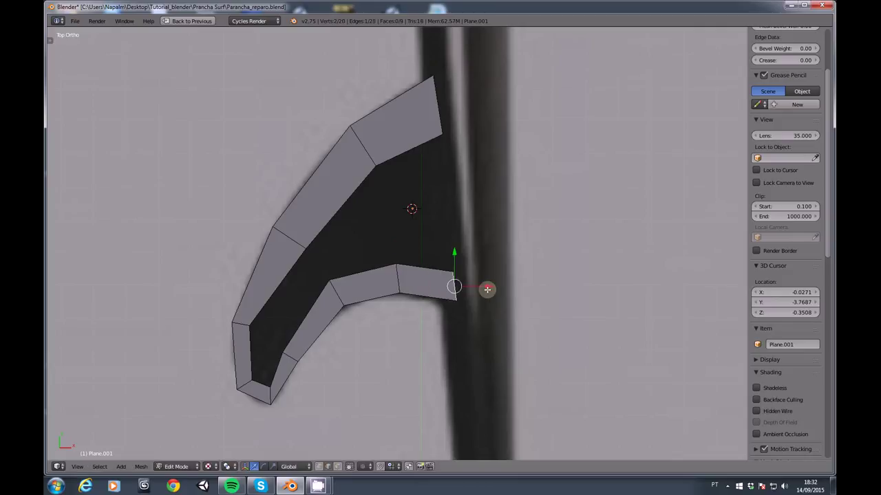
Fill the fin's inner gaps with faces between opposite edge pairs
right_click(262, 366)
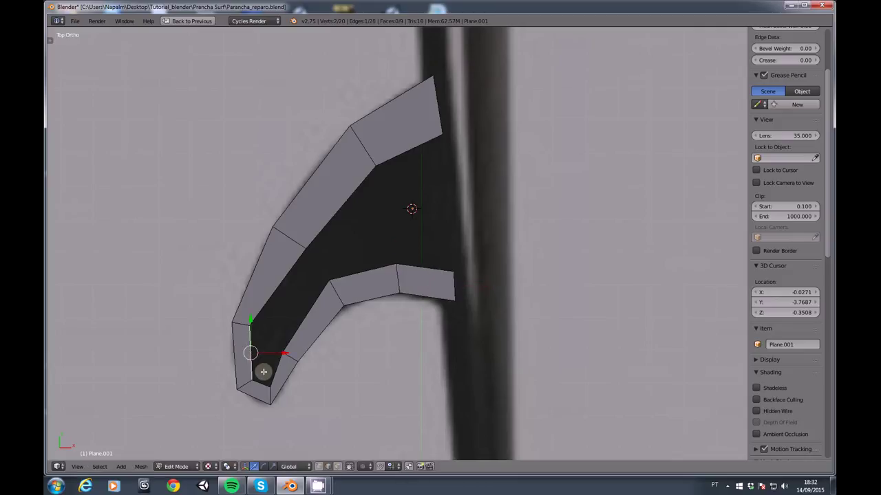
right_click(263, 371, "shift")
key("f")
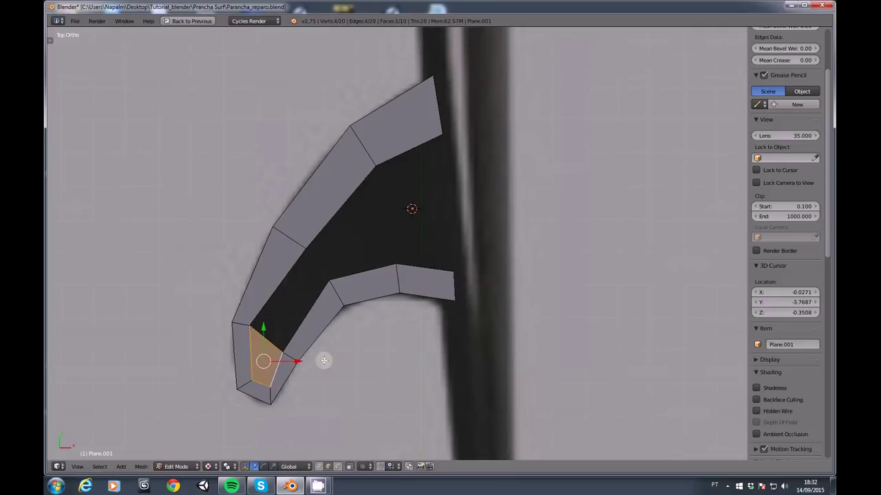
right_click(281, 299)
right_click(306, 321, "shift")
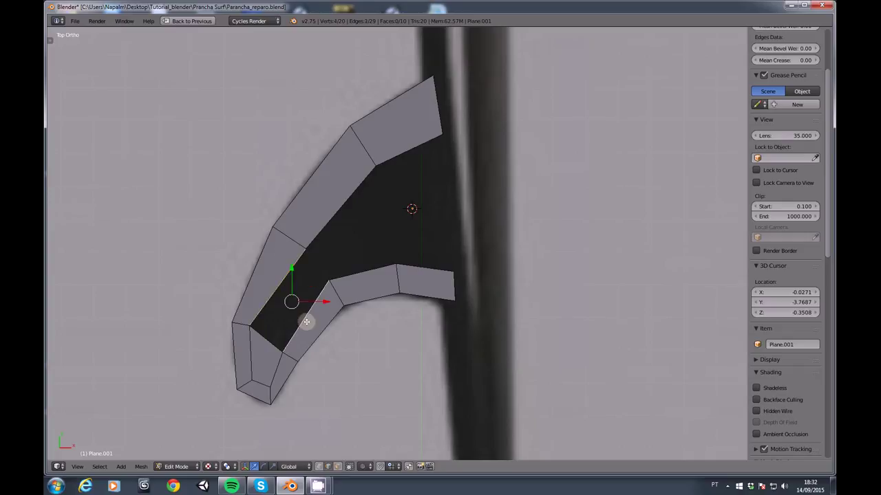
key("f")
right_click(326, 212)
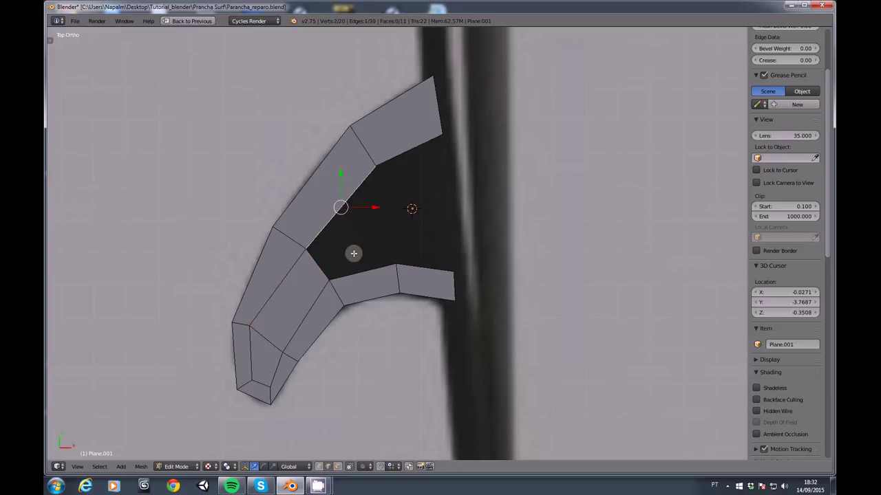
right_click(358, 271, "shift")
key("f")
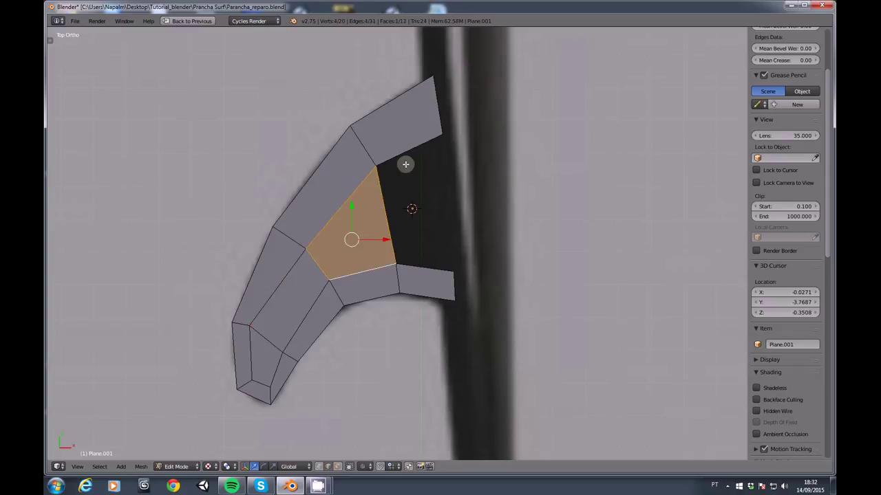
right_click(406, 163)
right_click(426, 261, "shift")
key("f")
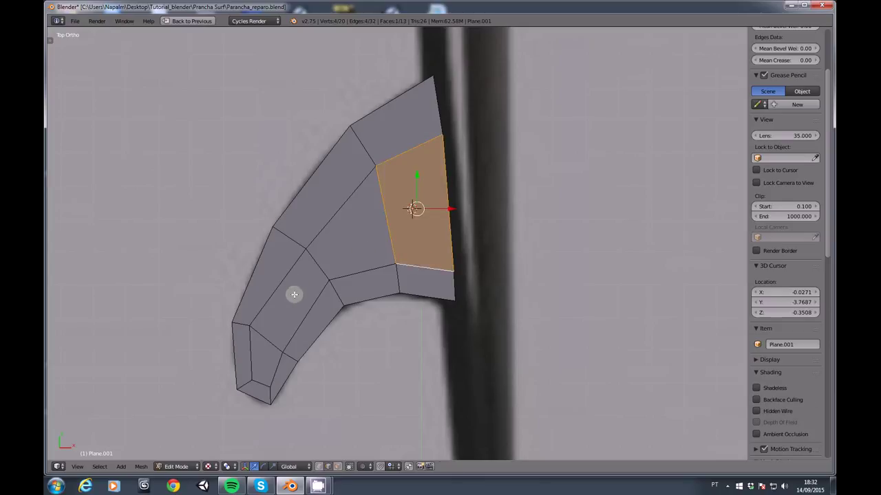
Return to Object Mode and orbit the view to inspect the solid fin
key("Tab")
mouse_move(273, 325)
middle_mouse_down()
mouse_move(370, 292)
mouse_move(346, 252)
middle_mouse_up()
scroll(371, 277, "down", 2)
scroll(371, 276, "down", 2)
scroll(357, 272, "up", 3)
scroll(357, 271, "up", 2)
middle_click_drag(358, 293, 376, 247, "shift")
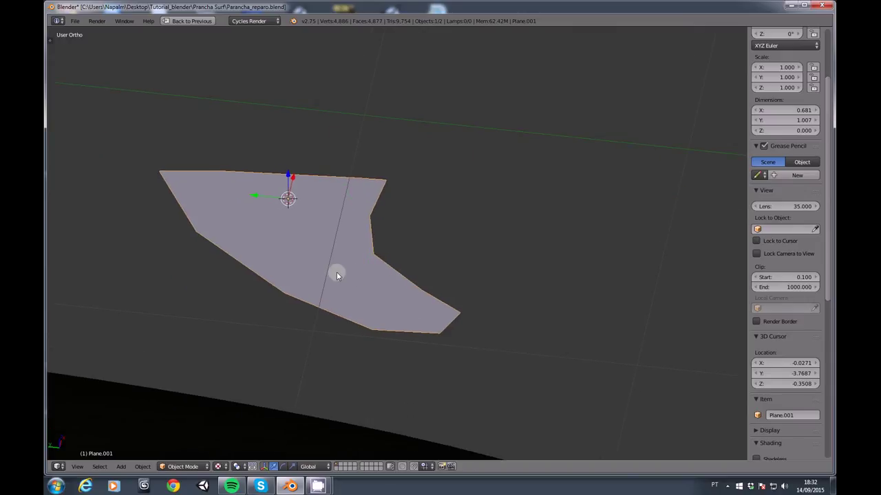
Restore the multi-editor layout and give the fin Material.001, renamed PRANCHA
key("ctrl+Up")
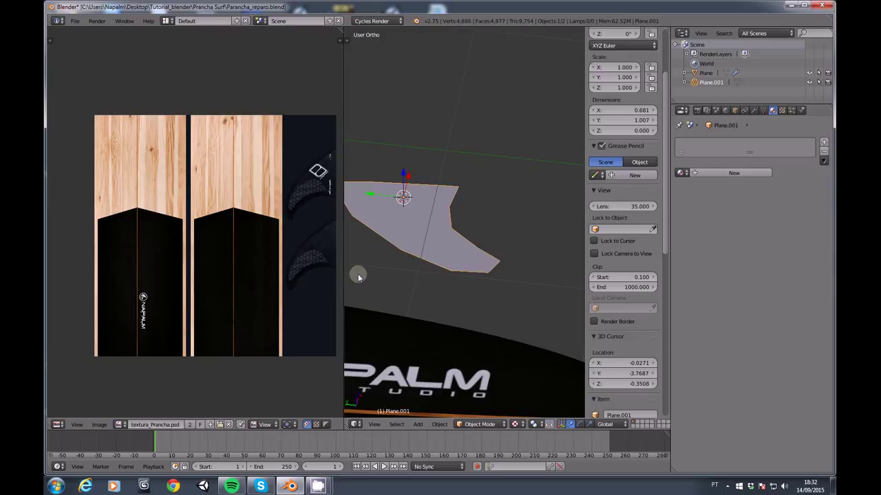
left_click(681, 172)
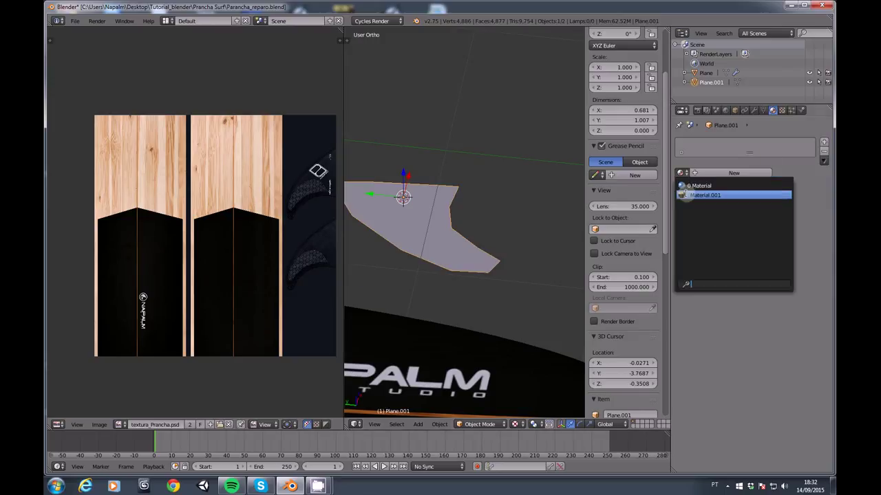
left_click(696, 194)
left_click(699, 173)
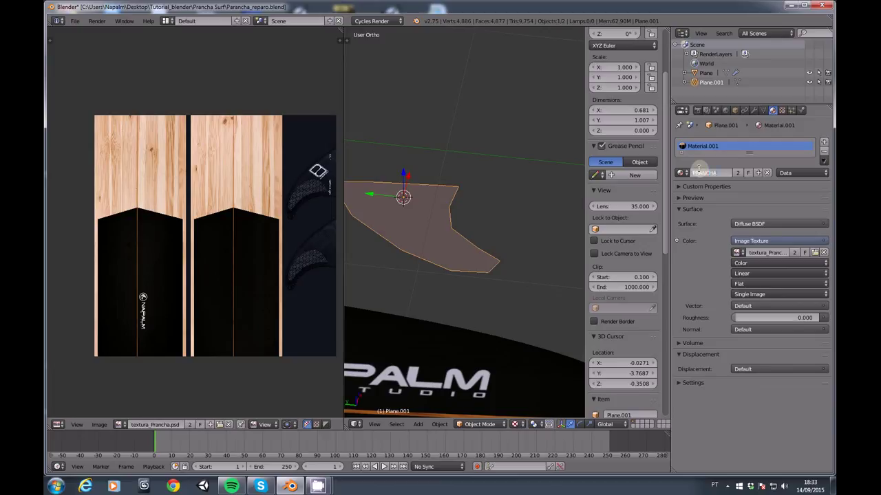
key("Return")
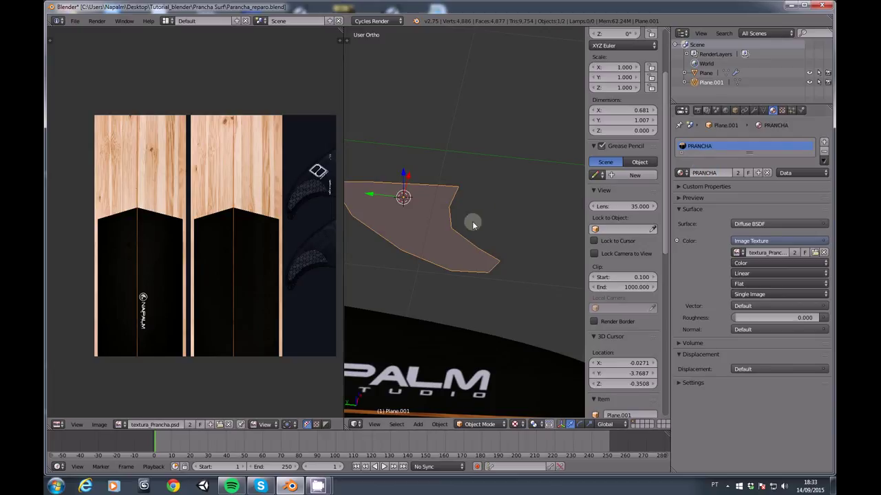
Unwrap the whole fin mesh and rotate, scale and move its UV island over the fin artwork
key("Tab")
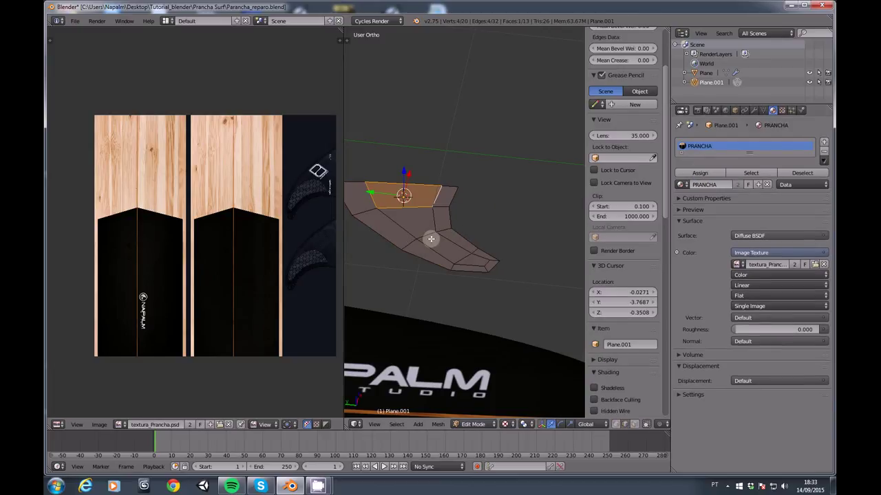
key("a")
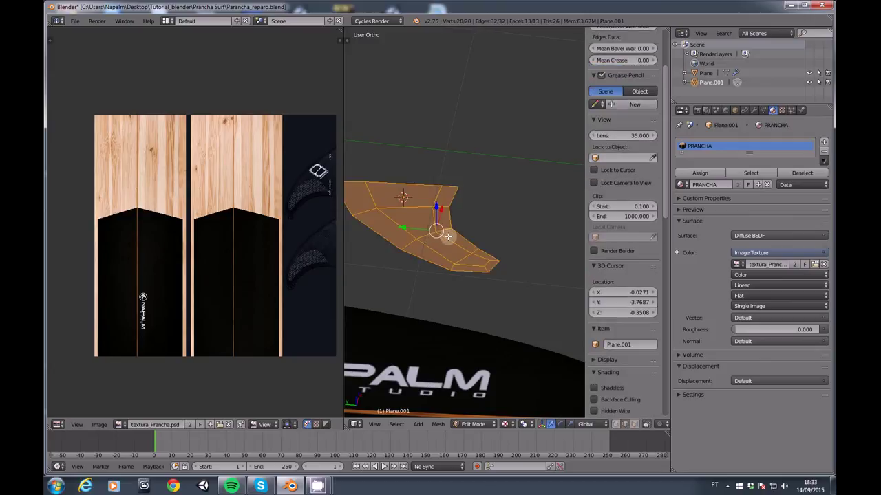
key("u")
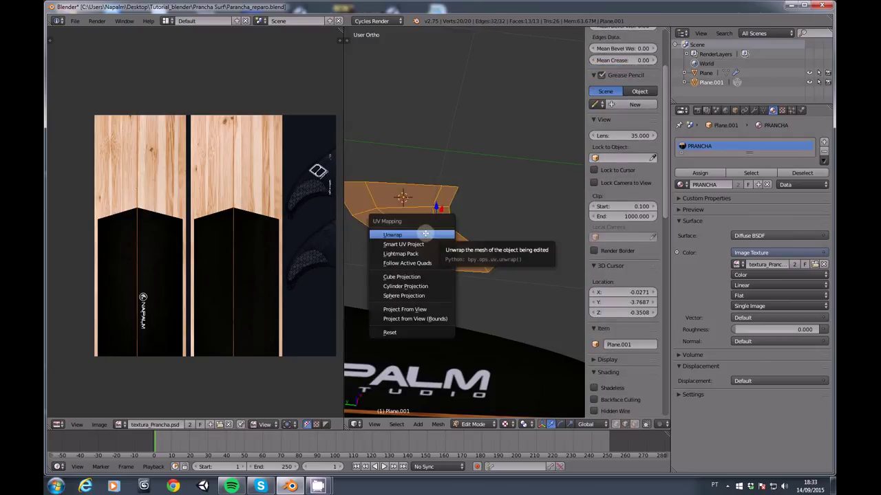
left_click(423, 235)
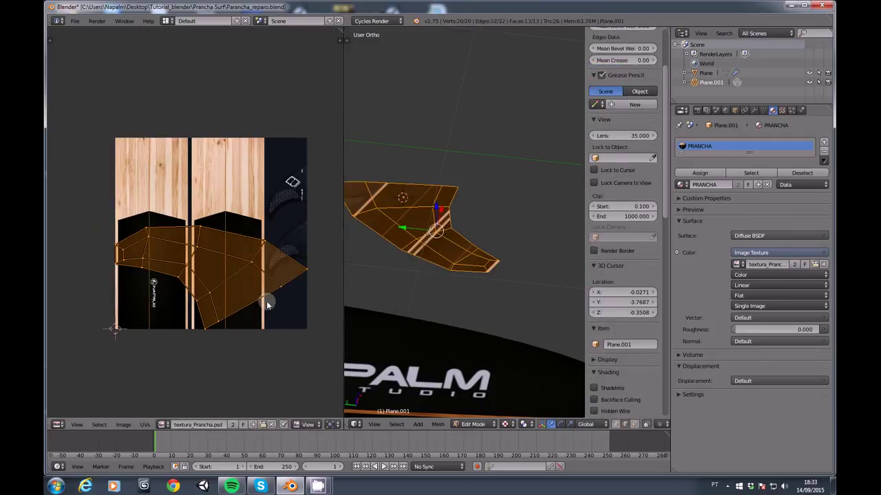
key("r")
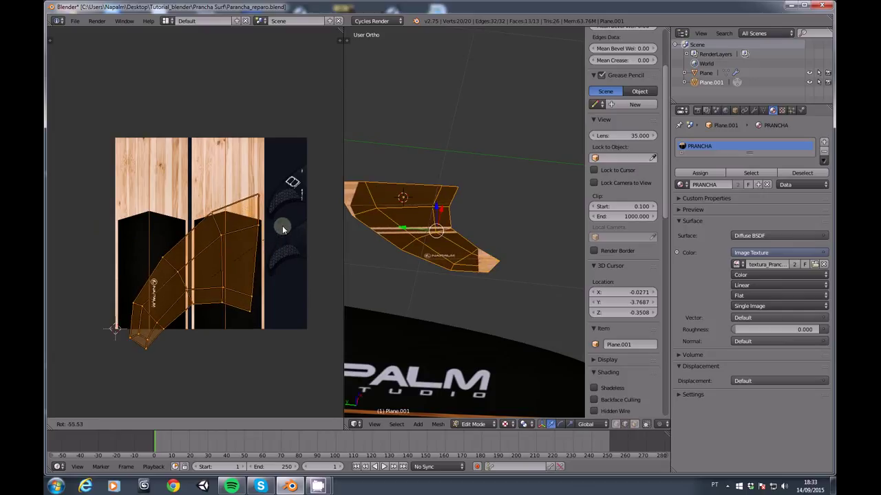
left_click(282, 226)
key("s")
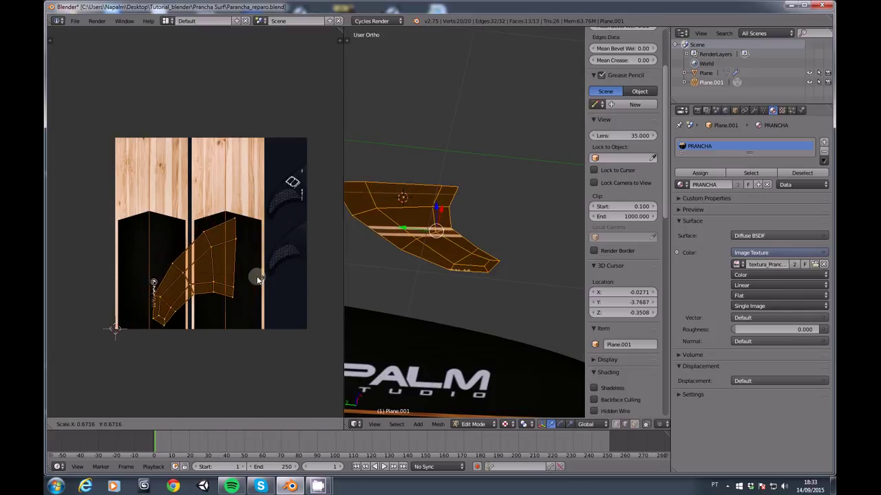
left_click(229, 278)
key("g")
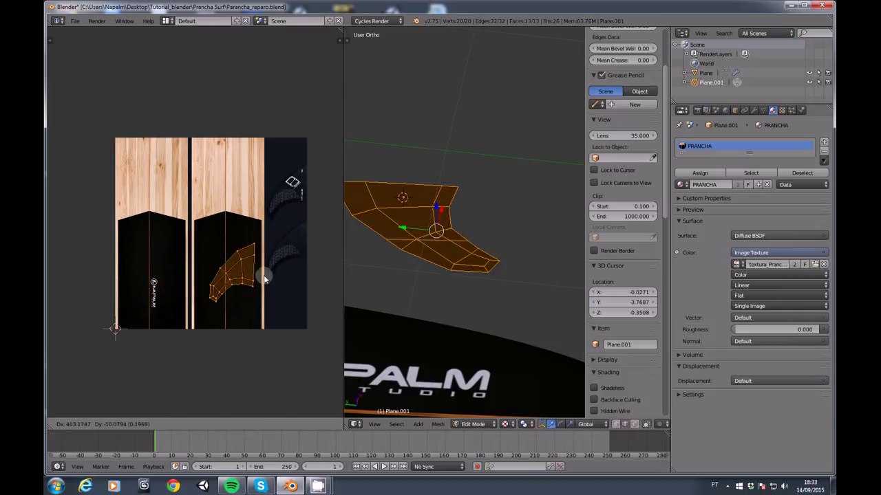
left_click(312, 253)
Zoom in and fine-tune the UV island's size, rotation and position over the fin image
scroll(312, 260, "up", 1)
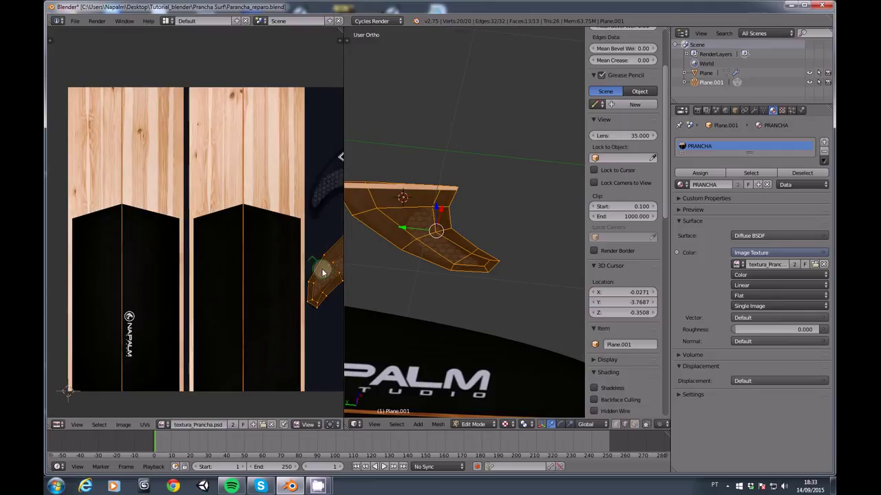
scroll(275, 251, "up", 2)
scroll(247, 248, "up", 1)
middle_click_drag(267, 254, 206, 261)
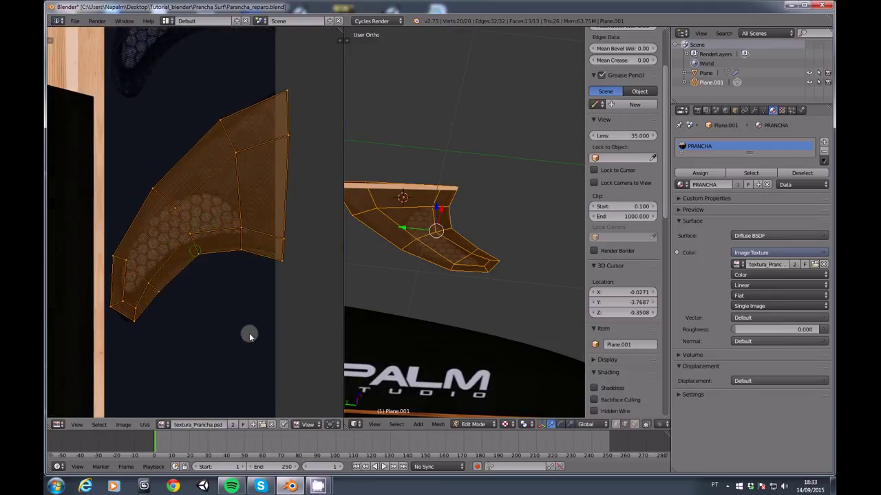
key("s")
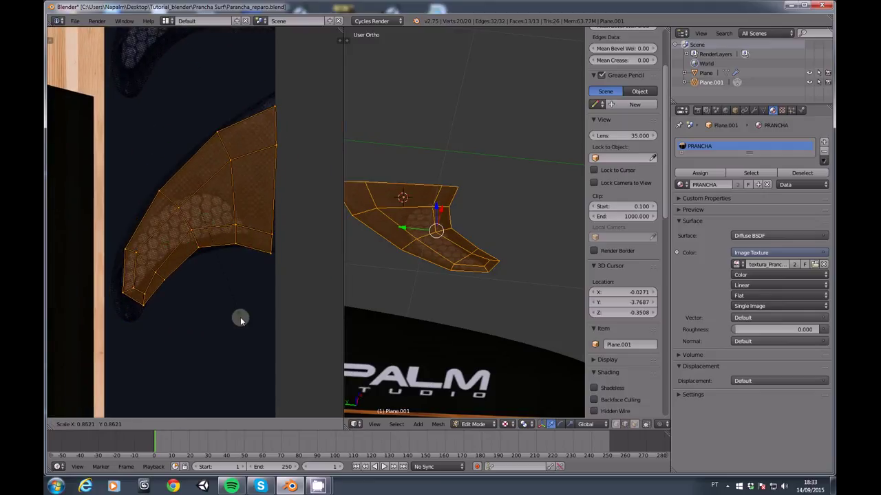
left_click(249, 317)
key("r")
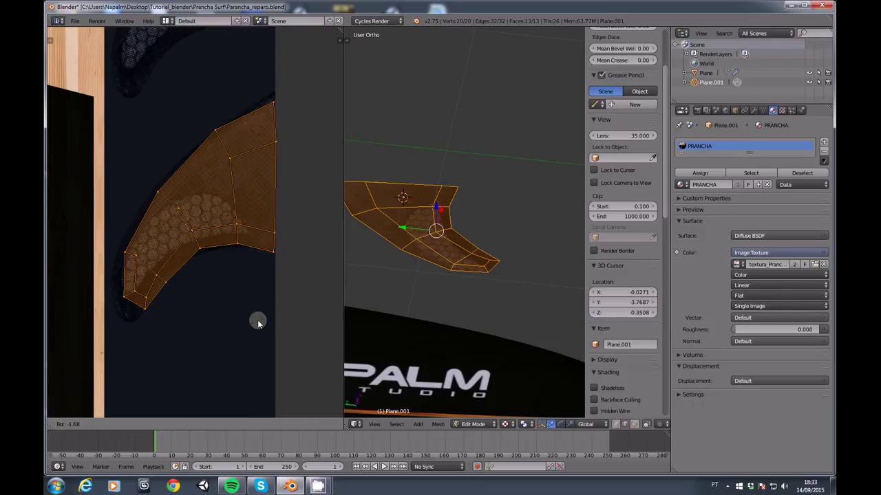
left_click(259, 320)
key("g")
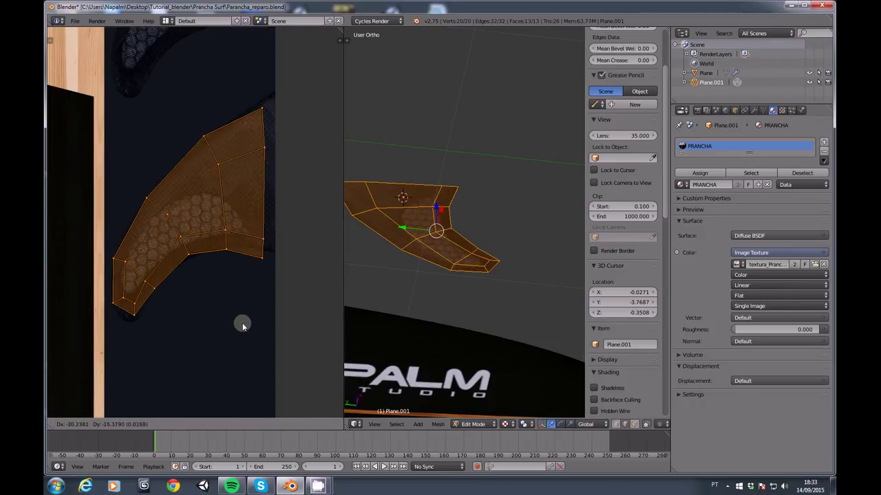
left_click(243, 323)
Adjust the island's bottom-right corner vertex, then return to Object Mode to see the textured fin
right_click(260, 242)
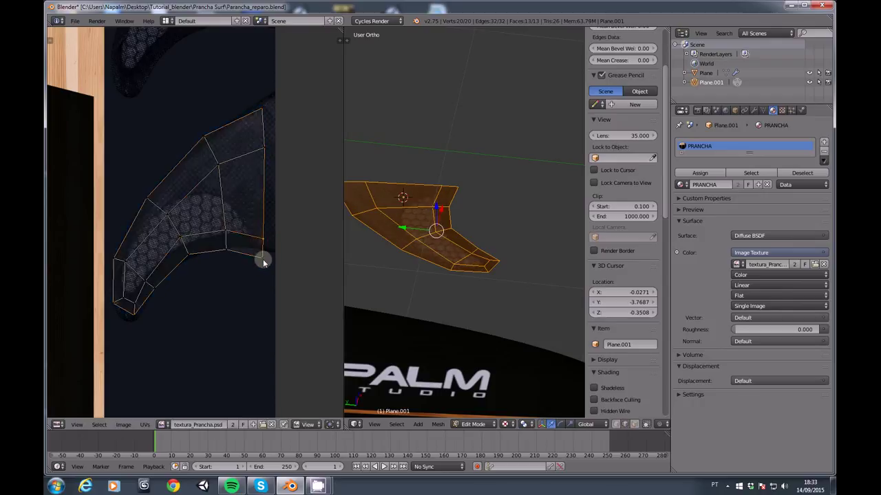
key("g")
left_click(267, 266)
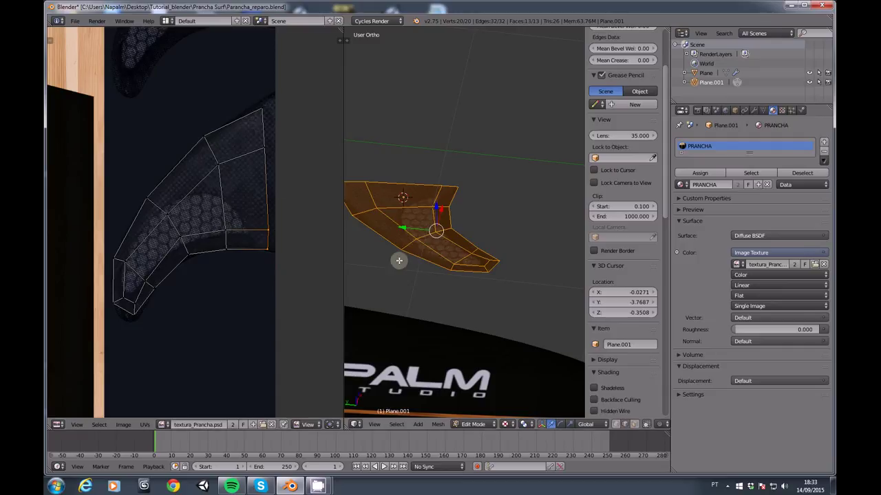
key("Tab")
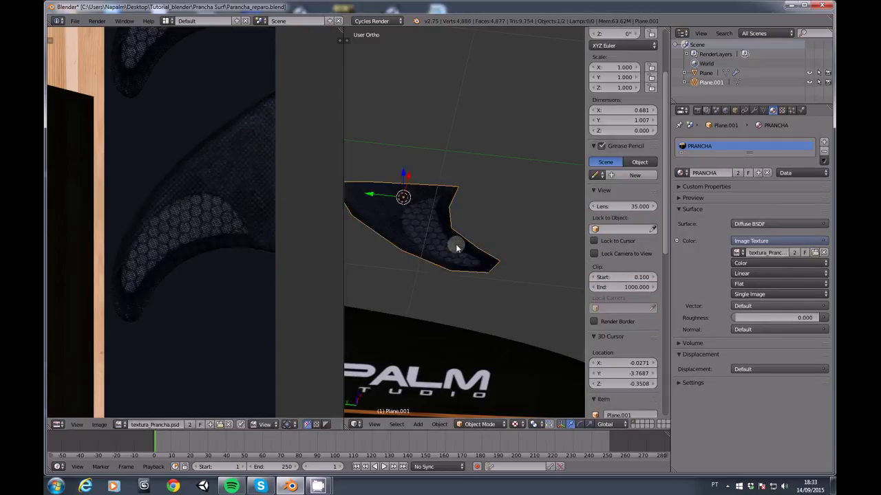
Extrude the fin surface along its normals to give it a thin thickness
mouse_move(456, 246)
middle_mouse_down()
mouse_move(508, 265)
mouse_move(456, 269)
mouse_move(463, 276)
mouse_move(501, 271)
middle_mouse_up()
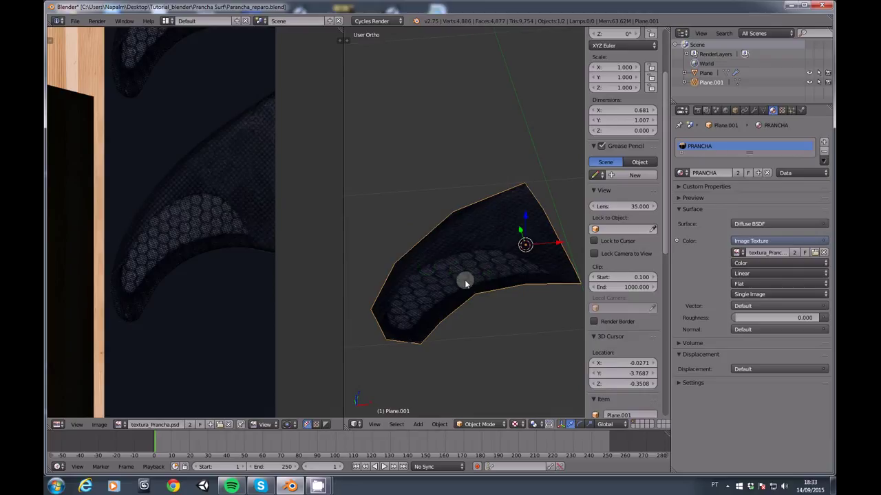
key("Tab")
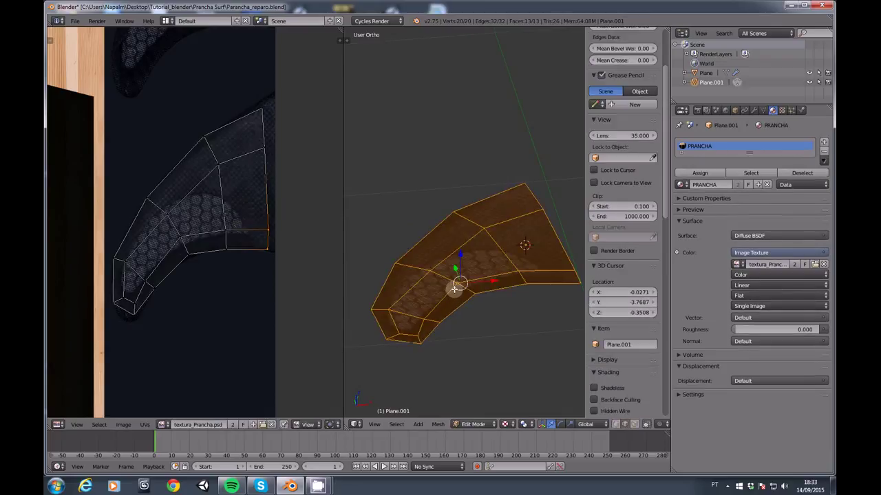
key("e")
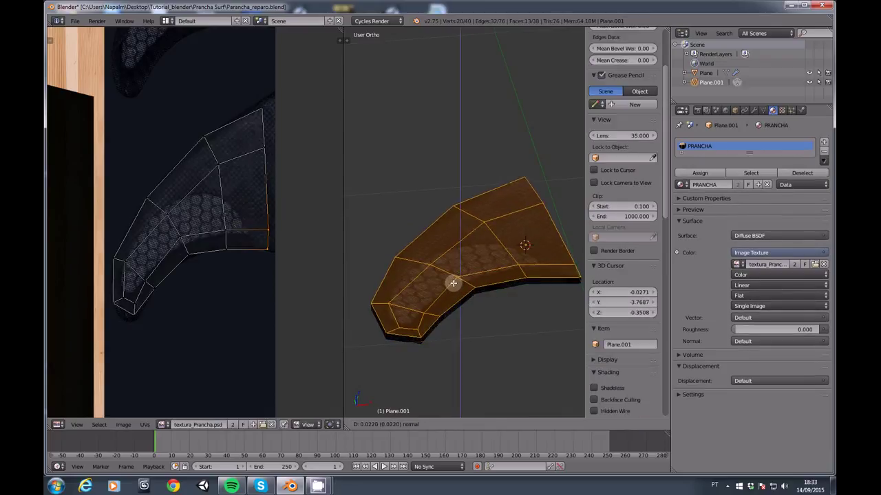
left_click(452, 283)
mouse_move(448, 285)
middle_mouse_down()
mouse_move(498, 294)
mouse_move(442, 233)
mouse_move(472, 334)
mouse_move(505, 334)
mouse_move(482, 255)
mouse_move(485, 227)
middle_mouse_up()
key("ctrl+Up")
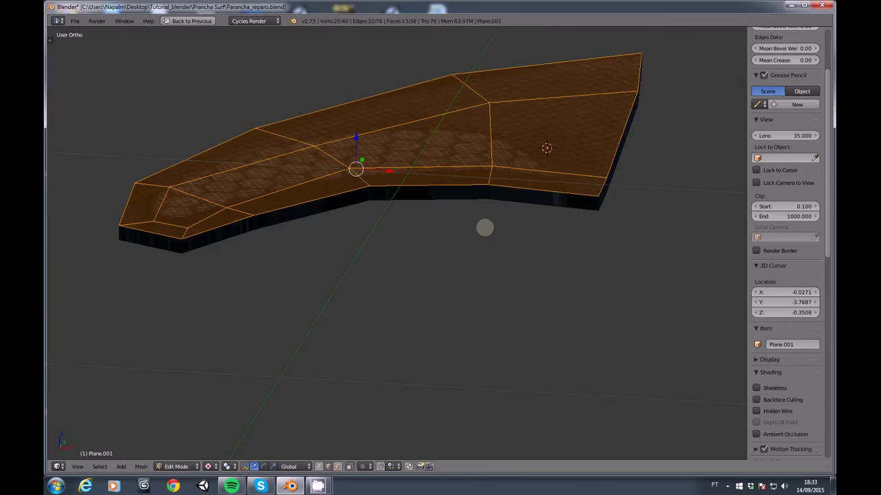
Select the fin's six lower outer edges and scale them flat along Z
left_click(525, 196)
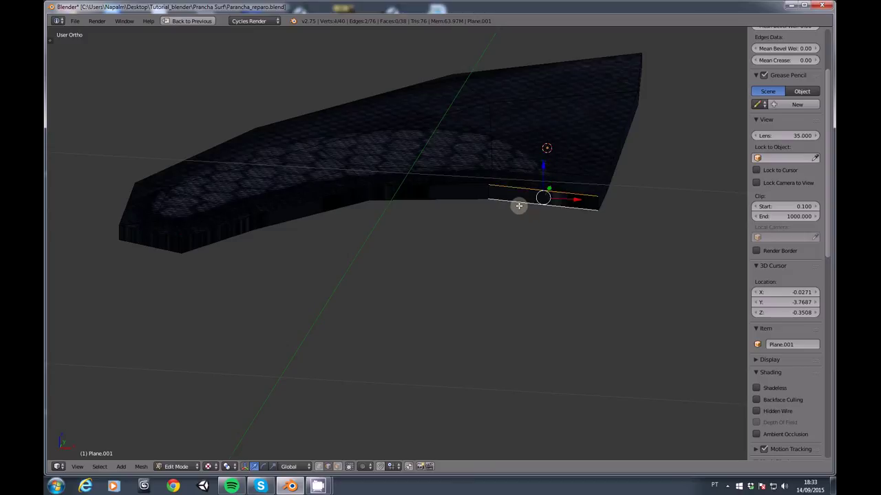
left_click(472, 186, "shift")
left_click(452, 201, "shift")
left_click(340, 194, "shift")
left_click(329, 210, "shift")
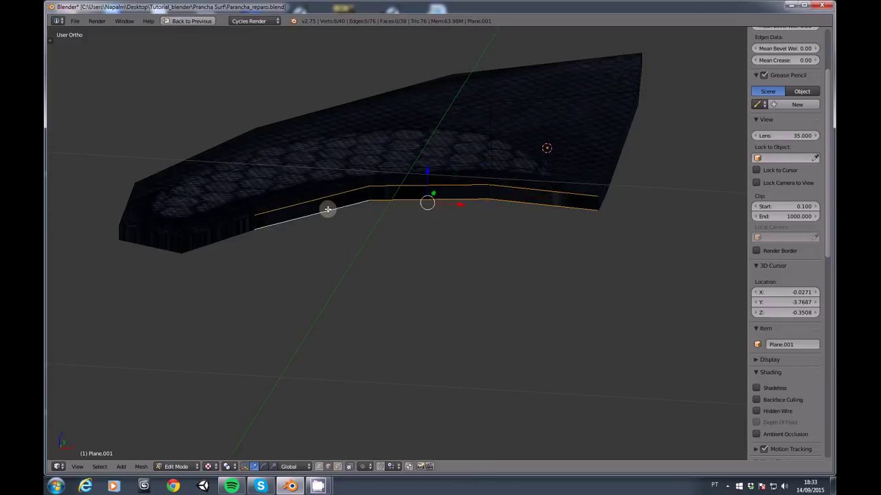
left_click(224, 227, "shift")
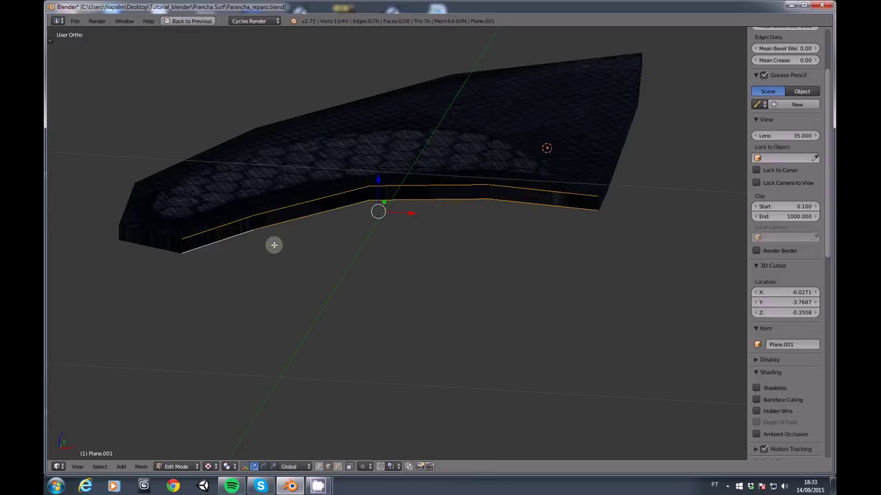
key("s")
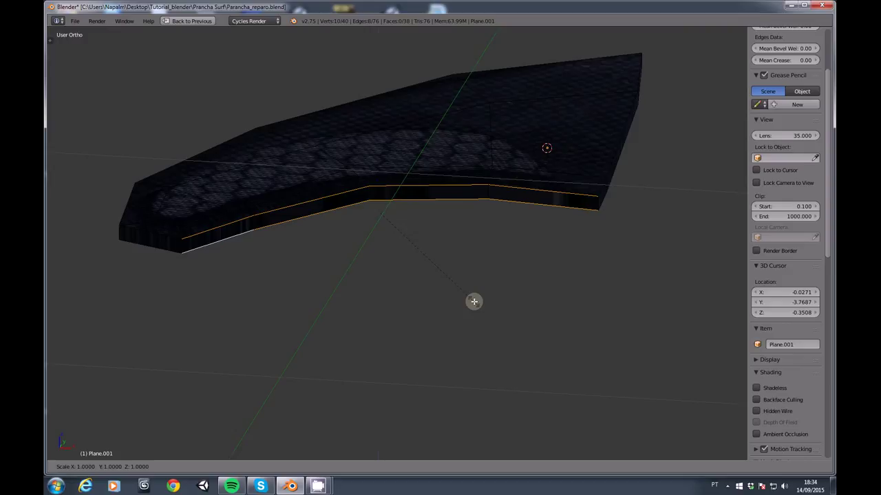
key("z")
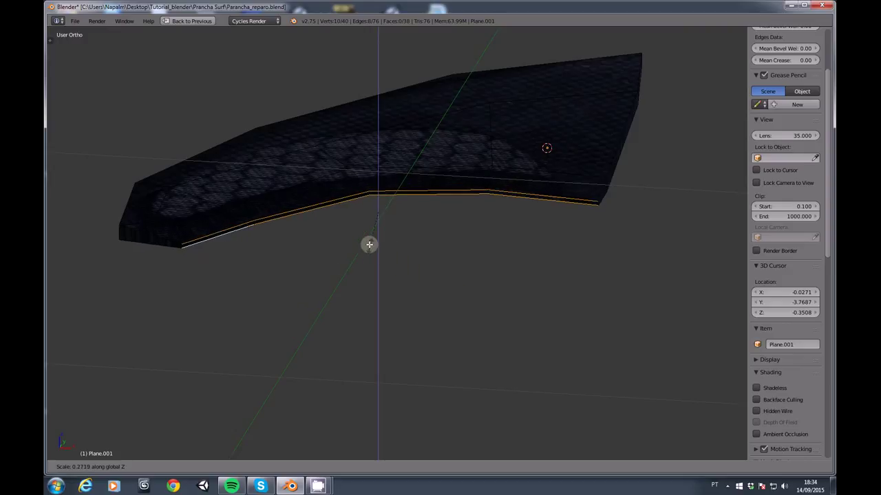
left_click(365, 235)
Select the four bottom edges on the fin's other side and flatten them along Z
middle_click_drag(168, 238, 450, 241)
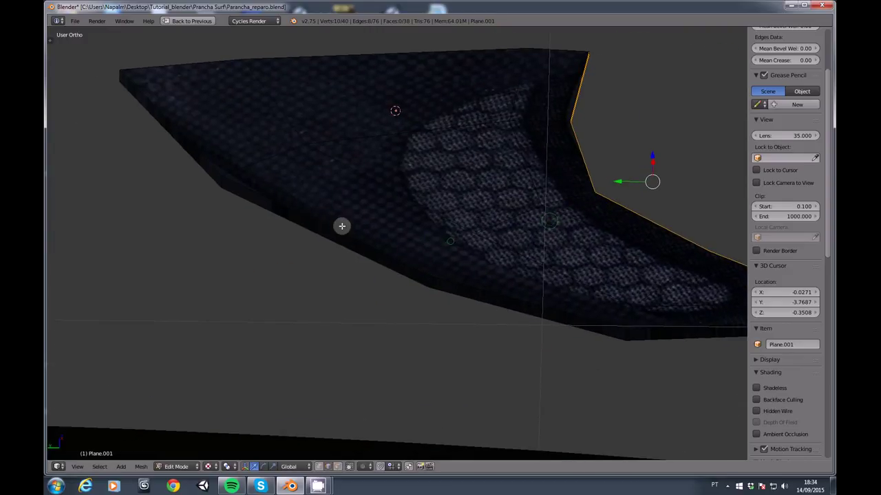
right_click(198, 139)
right_click(269, 199, "shift")
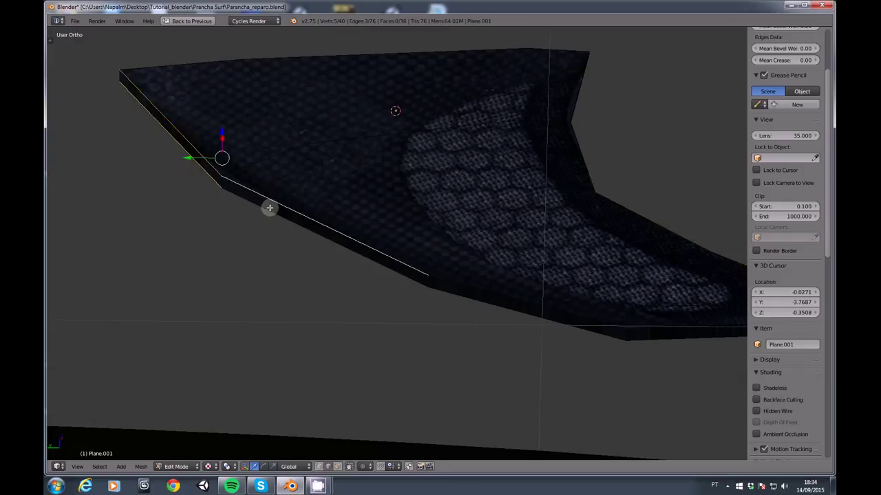
right_click(464, 280, "shift")
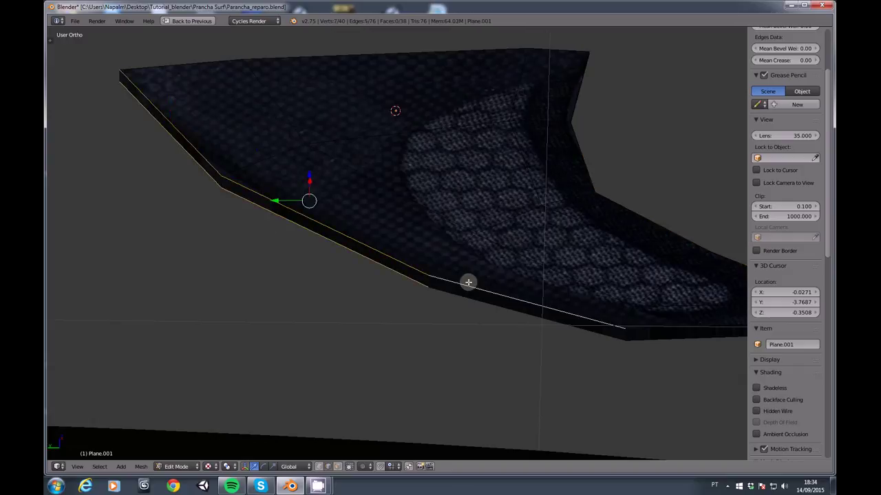
right_click(657, 329, "shift")
mouse_move(665, 340)
middle_mouse_down()
mouse_move(578, 296)
mouse_move(467, 278)
middle_mouse_up()
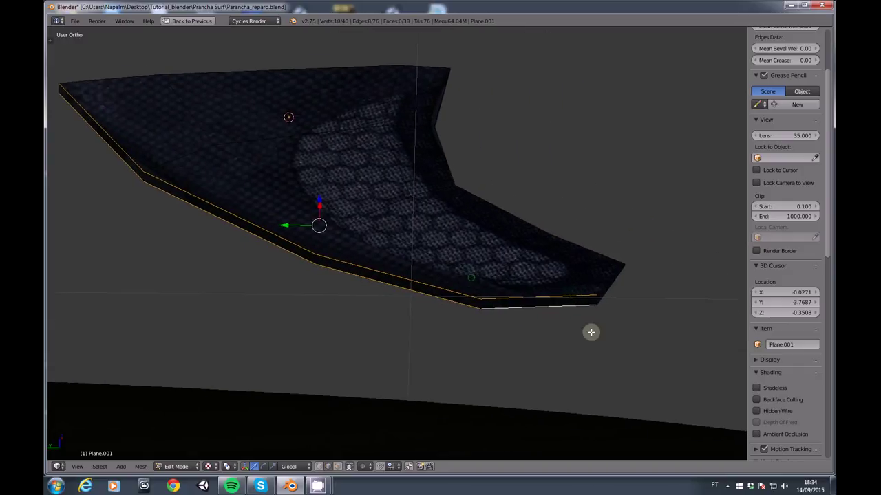
key("s")
key("z")
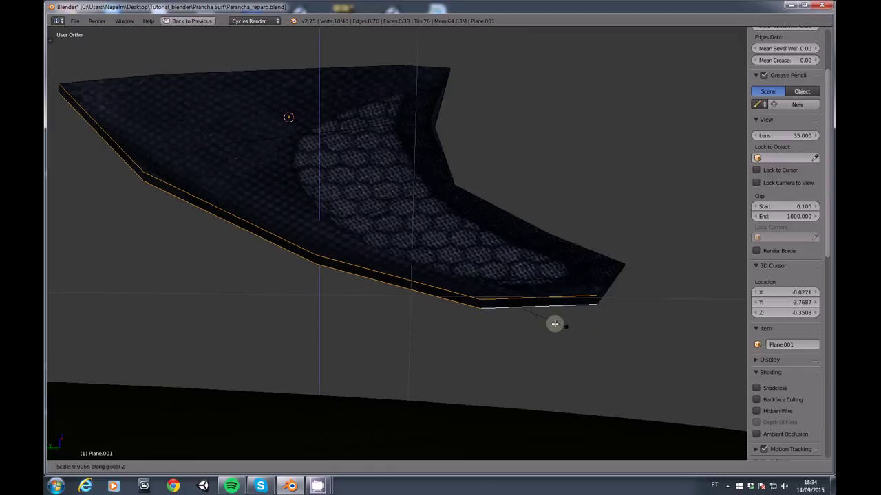
left_click(368, 278)
Return to Object Mode and add a level-2 Subdivision Surface modifier to the fin
key("Tab")
scroll(393, 273, "down", 2)
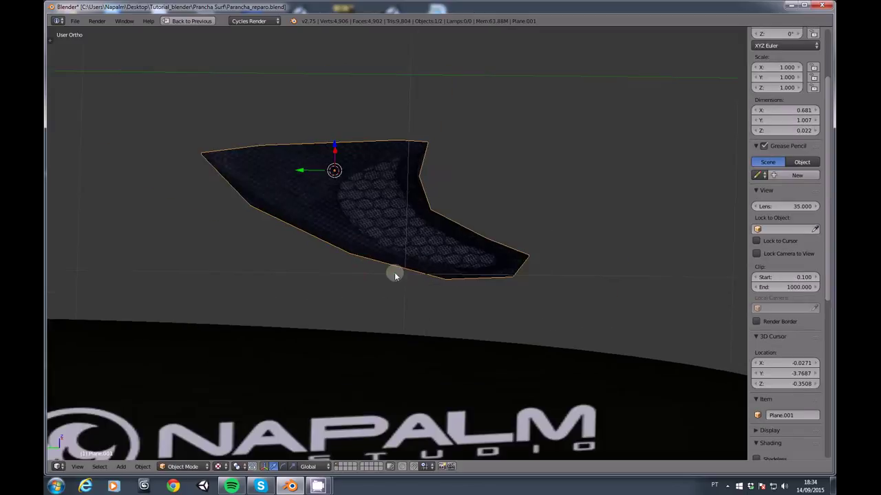
mouse_move(393, 274)
middle_mouse_down()
mouse_move(373, 311)
mouse_move(346, 293)
mouse_move(346, 303)
middle_mouse_up()
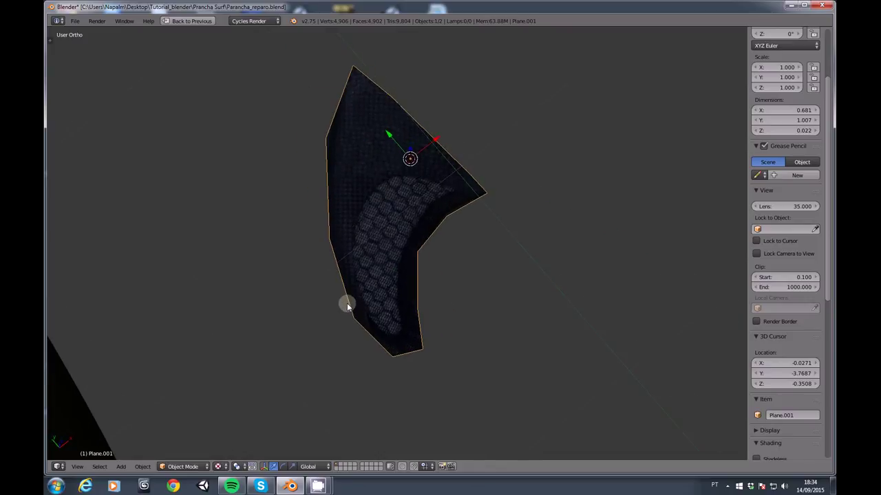
key("ctrl+Up")
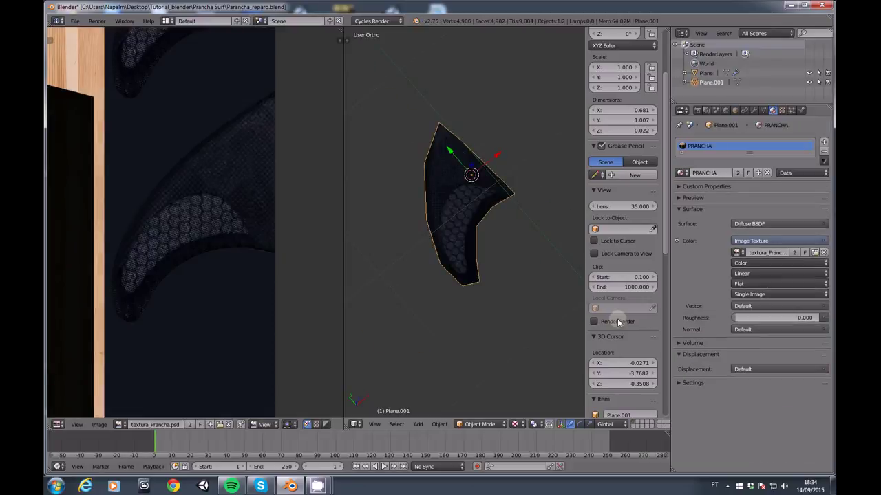
left_click(755, 111)
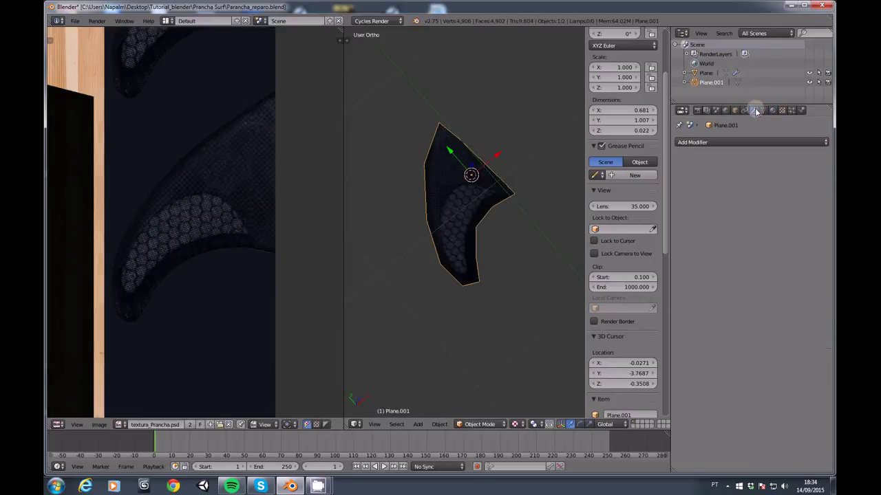
left_click(726, 142)
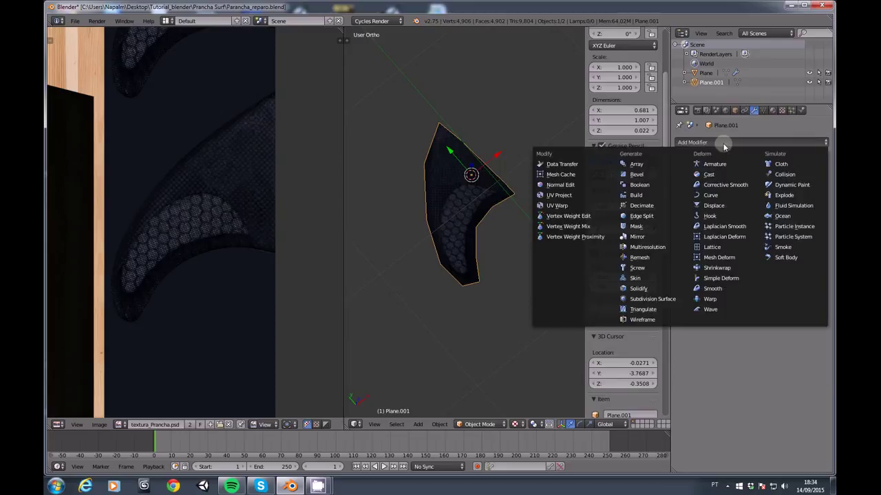
left_click(652, 300)
left_click(743, 208)
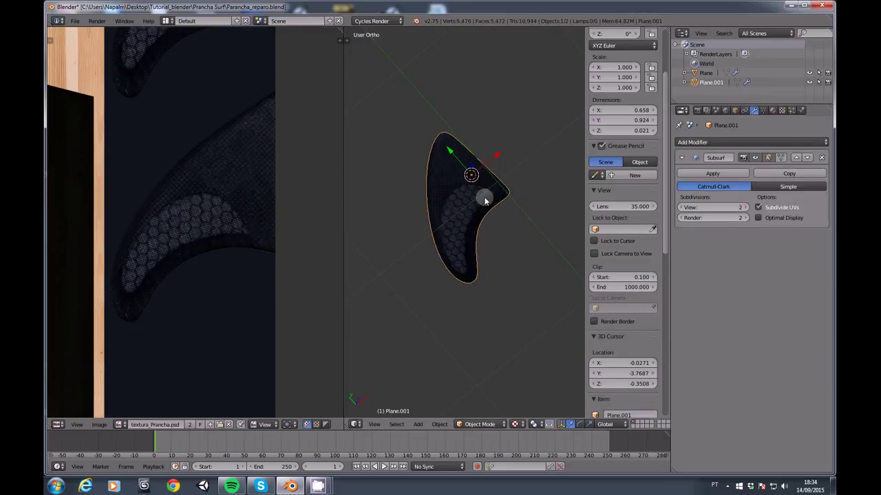
Orbit and zoom out to view the smoothed fin beside the black board reference
mouse_move(499, 189)
middle_mouse_down()
mouse_move(466, 327)
mouse_move(456, 203)
middle_mouse_up()
scroll(460, 227, "up", 5)
scroll(465, 252, "down", 2)
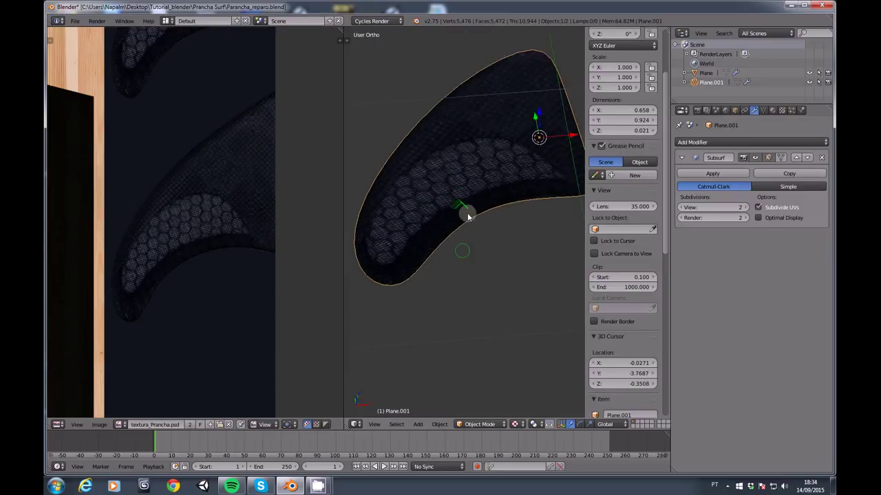
mouse_move(465, 248)
middle_mouse_down()
mouse_move(472, 183)
mouse_move(468, 236)
middle_mouse_up()
scroll(468, 244, "up", 3)
scroll(467, 249, "down", 4)
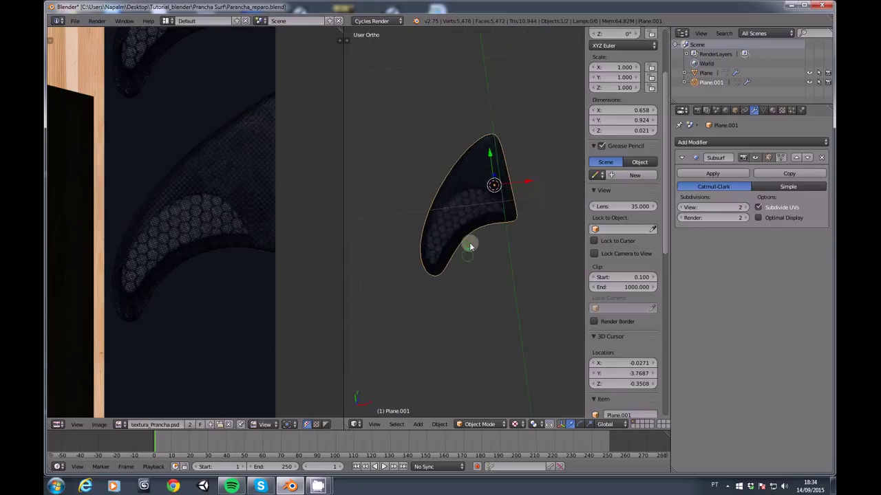
scroll(472, 244, "down", 2)
scroll(484, 260, "down", 2)
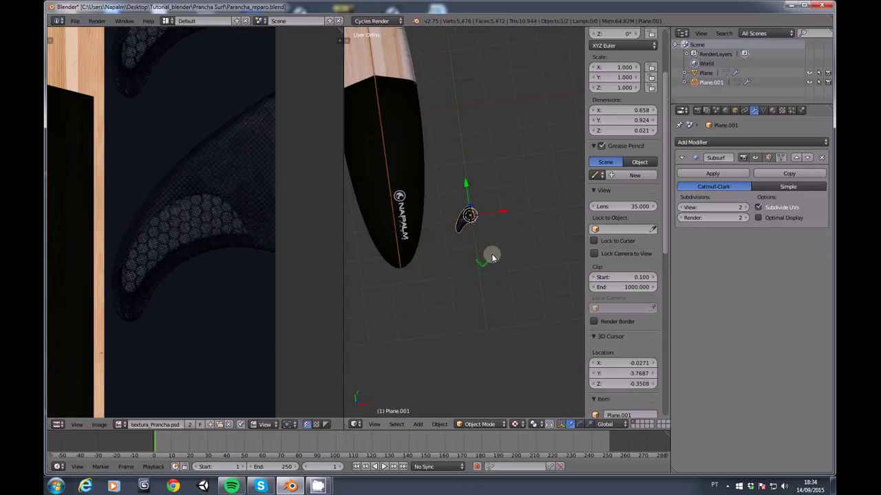
Select the fin and rotate it about the global Y axis
key("KP_7")
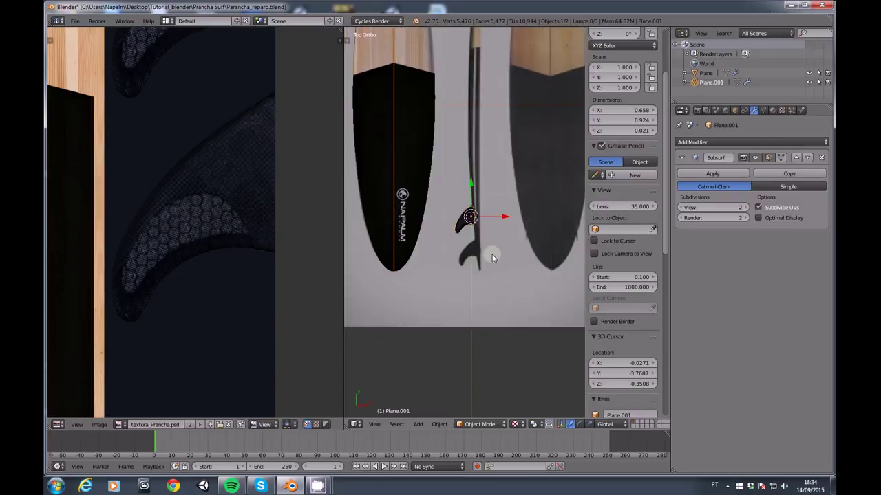
scroll(402, 216, "down", 1)
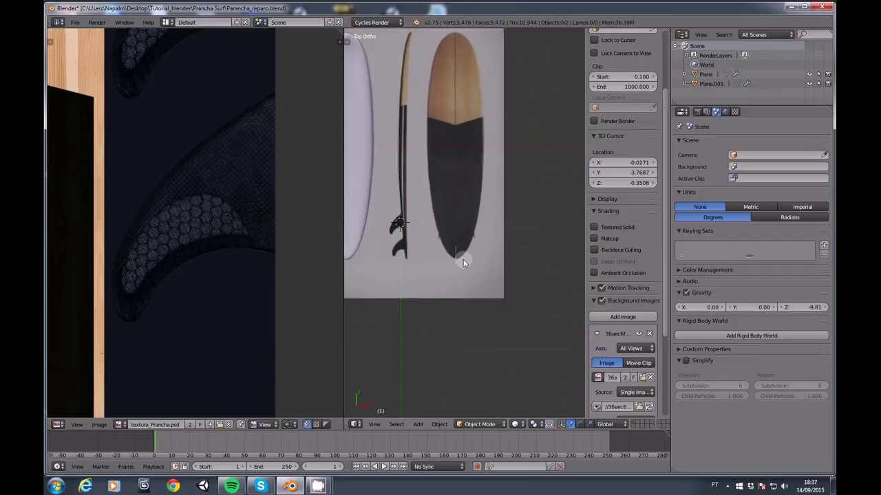
scroll(467, 269, "down", 3)
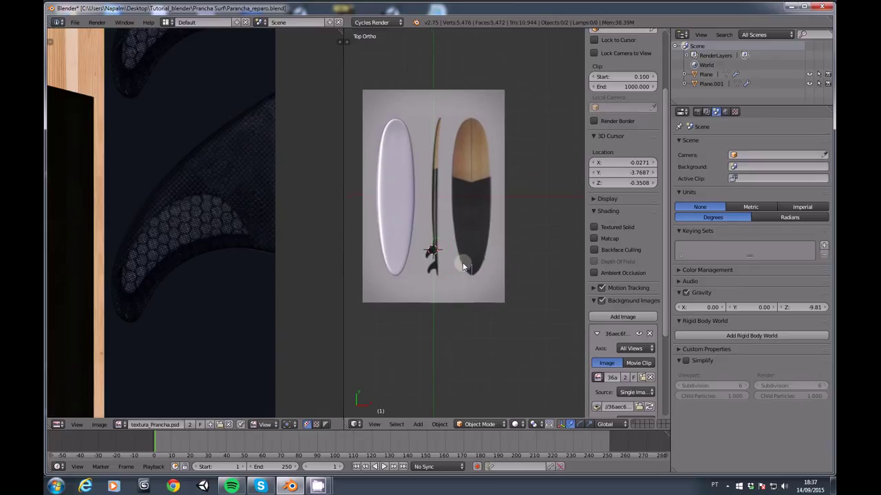
mouse_move(464, 267)
middle_mouse_down()
mouse_move(443, 265)
mouse_move(426, 211)
mouse_move(445, 241)
mouse_move(498, 276)
mouse_move(495, 265)
middle_mouse_up()
right_click(427, 248)
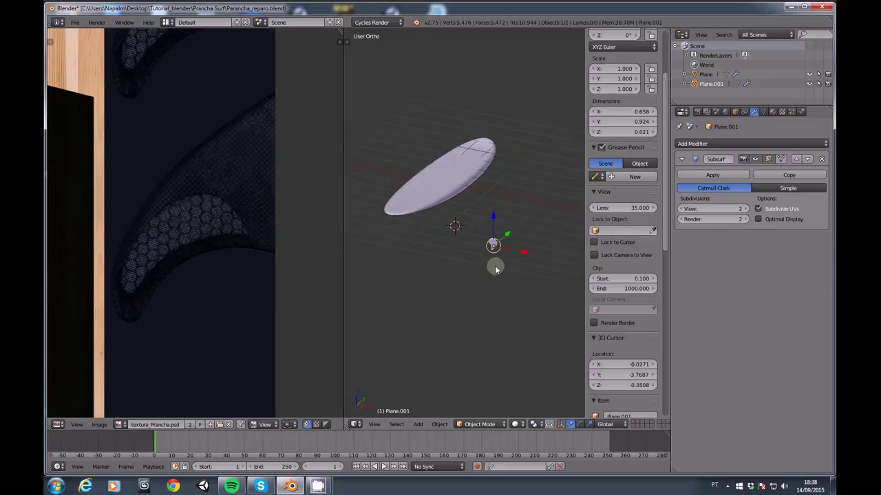
key("r")
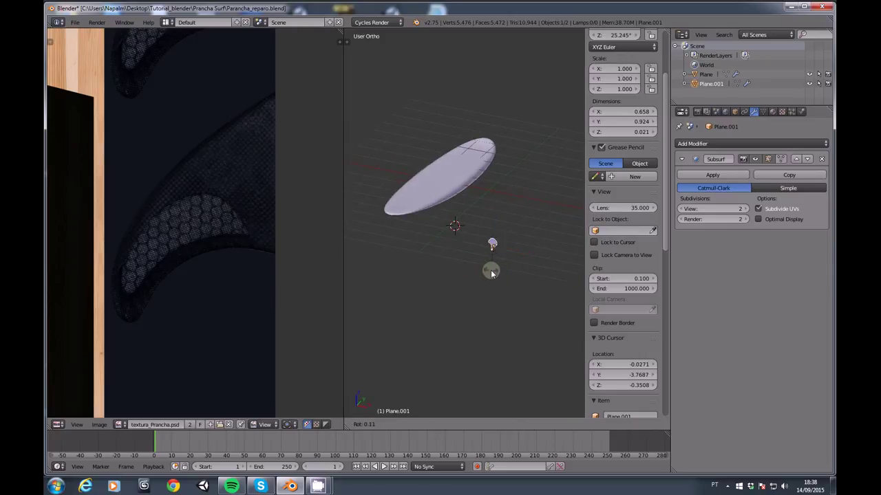
key("y")
key("Return")
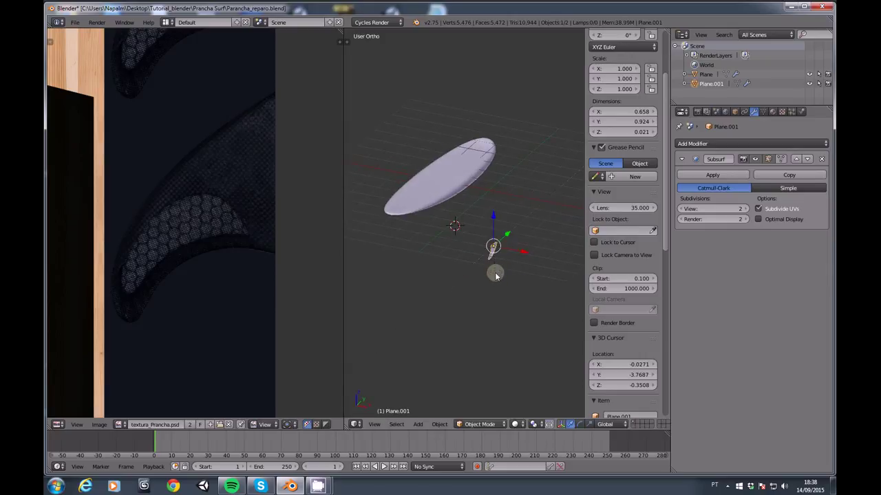
Duplicate the fin twice, placing tilted copies on the right and left of the tail
key("KP_7")
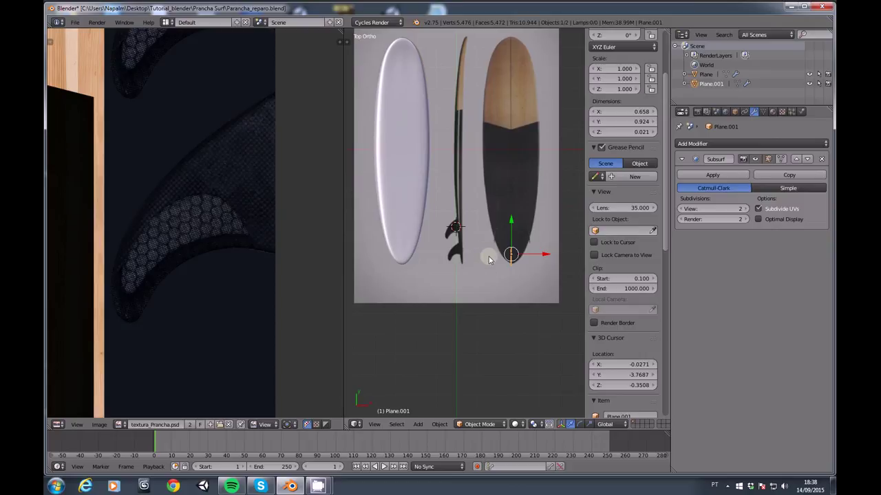
key("shift+space")
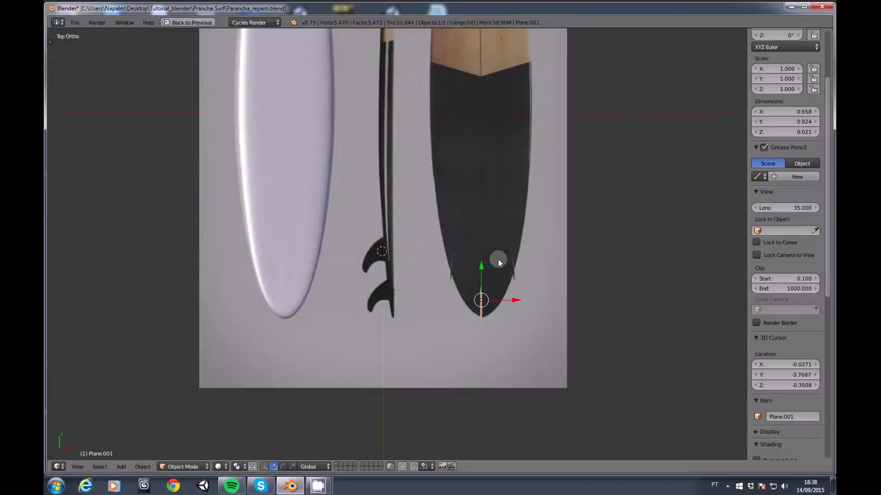
scroll(452, 261, "up", 3)
middle_click_drag(565, 269, 386, 308, "shift")
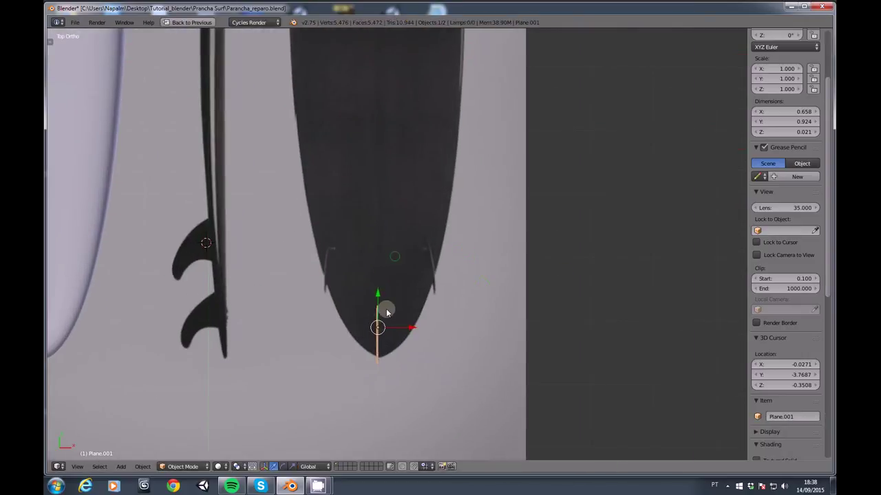
key("shift+d")
left_click(441, 244)
key("r")
left_click(507, 271)
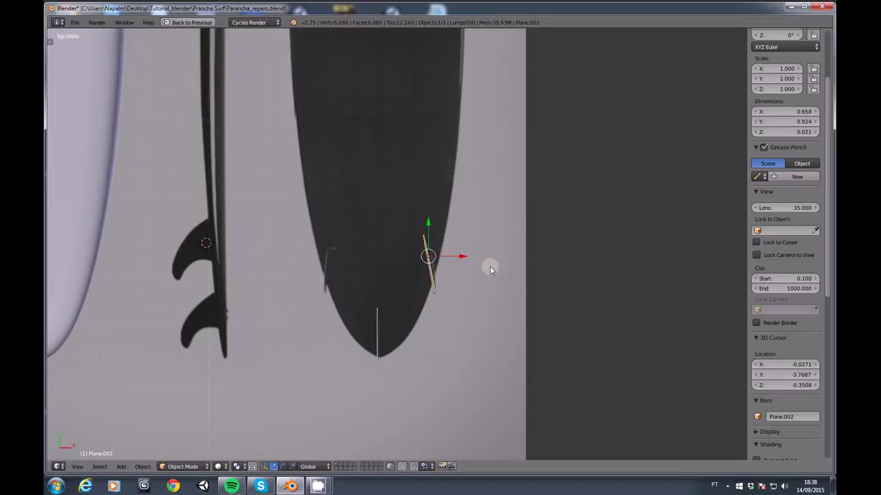
key("shift+d")
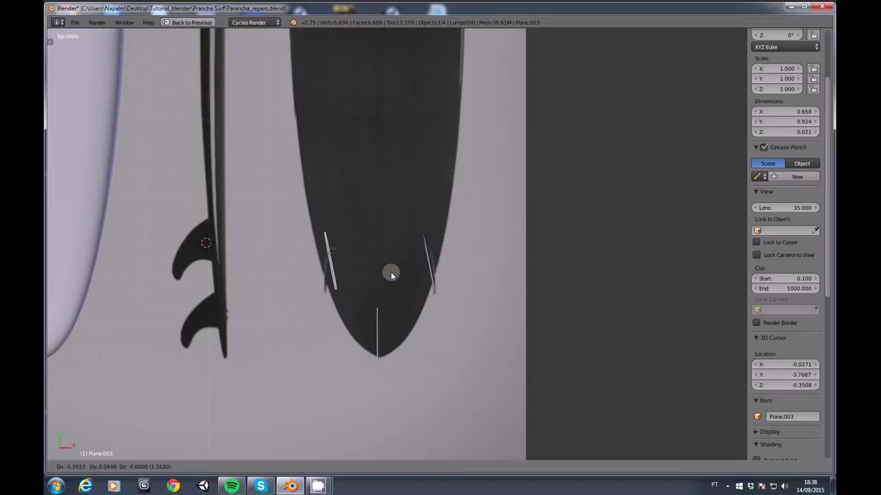
left_click(391, 272)
key("r")
left_click(381, 293)
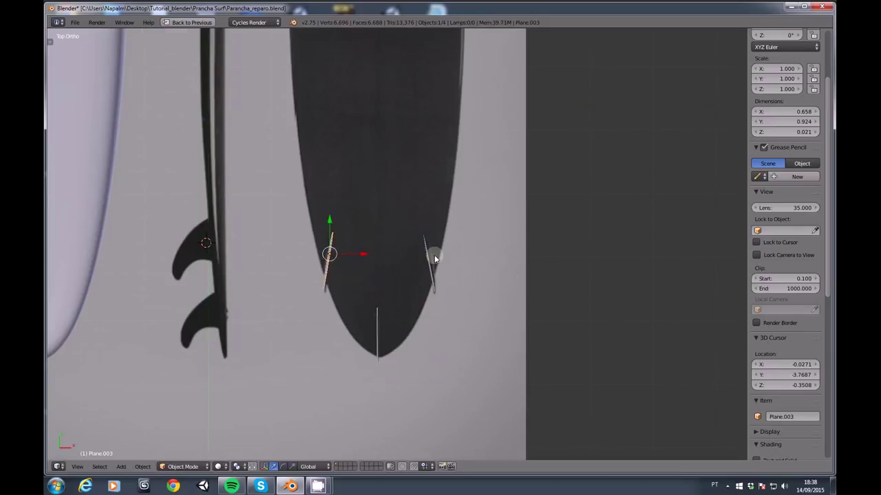
Move the white surfboard over the right-hand reference board
scroll(434, 255, "down", 3)
right_click(218, 216)
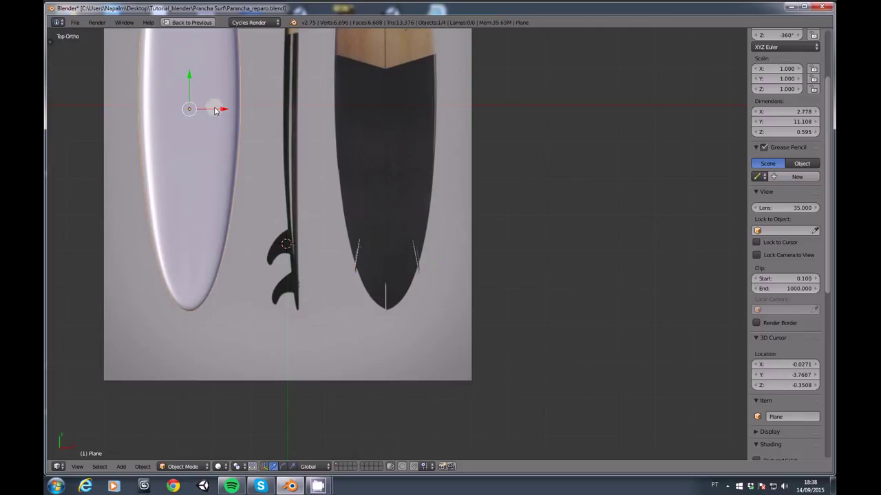
key("g")
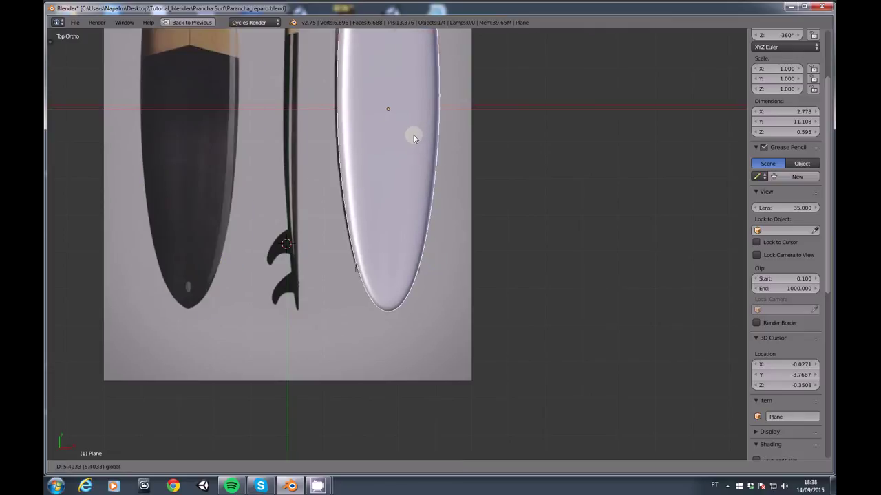
left_click(413, 137)
mouse_move(412, 141)
middle_mouse_down()
mouse_move(462, 289)
mouse_move(404, 219)
mouse_move(392, 269)
middle_mouse_up()
scroll(393, 269, "up", 2)
right_click(390, 267)
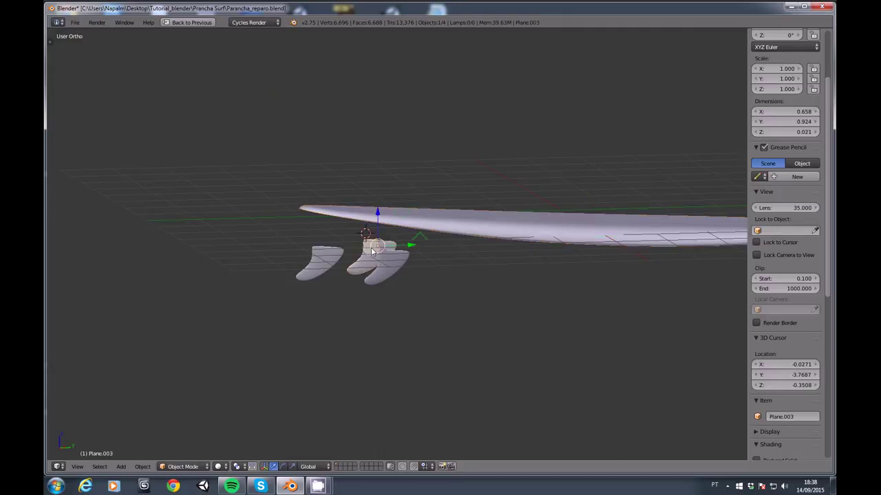
Select both fins and raise them along Z in the right side view
right_click(329, 267)
key("KP_1")
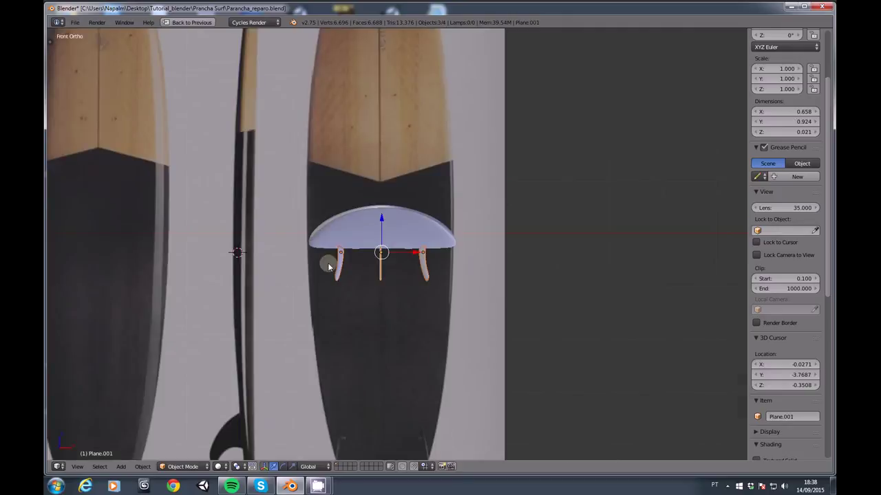
key("KP_3")
scroll(338, 264, "up", 3)
left_click_drag(326, 240, 338, 172)
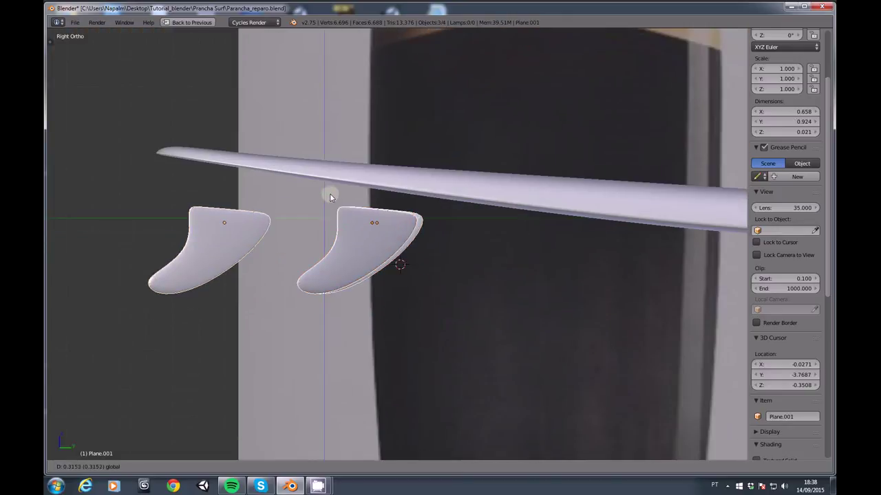
left_click(337, 172)
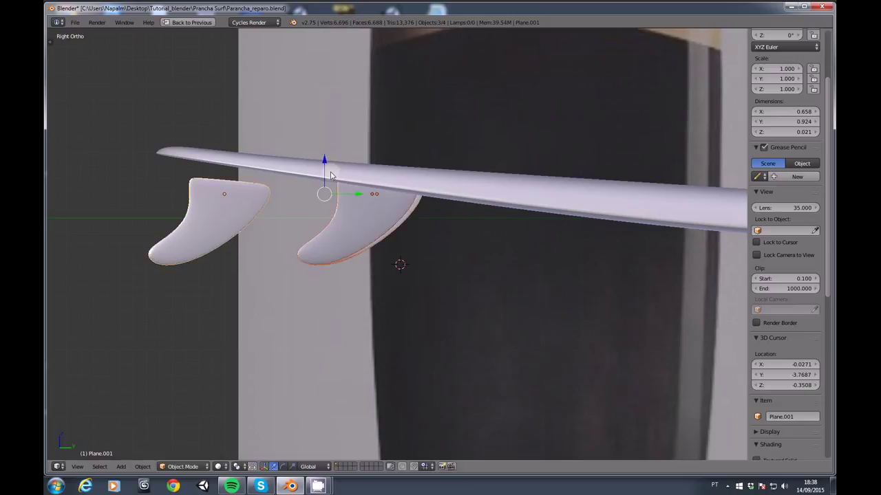
Lift the left fin flush against the board and restore the multi-panel layout
right_click(226, 190)
left_click_drag(227, 174, 228, 147)
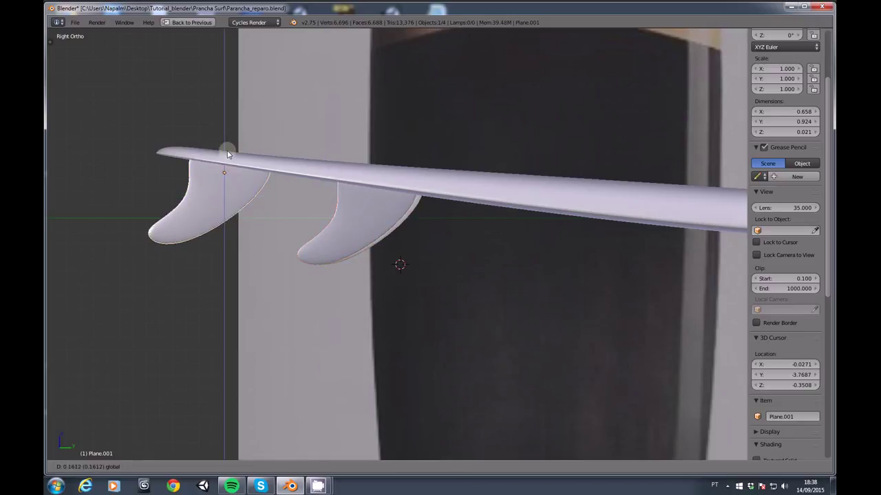
scroll(298, 181, "down", 2)
scroll(299, 181, "down", 2)
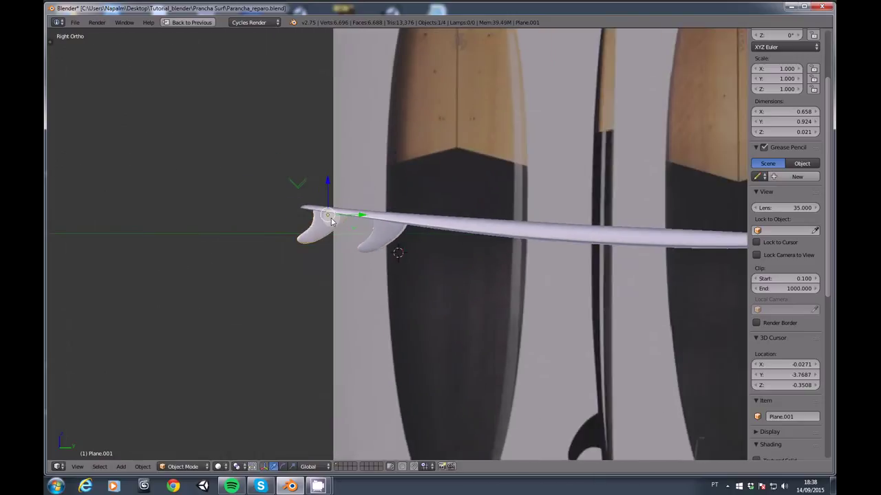
mouse_move(299, 181)
middle_mouse_down()
mouse_move(396, 321)
mouse_move(501, 315)
mouse_move(483, 261)
middle_mouse_up()
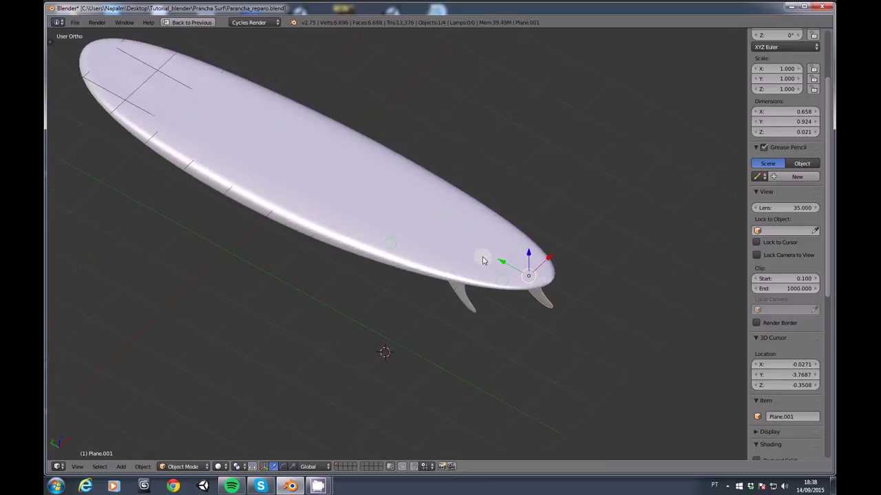
key("ctrl+Up")
Switch the viewport shading to Texture to show the wood-and-black surfboard
scroll(472, 275, "down", 2)
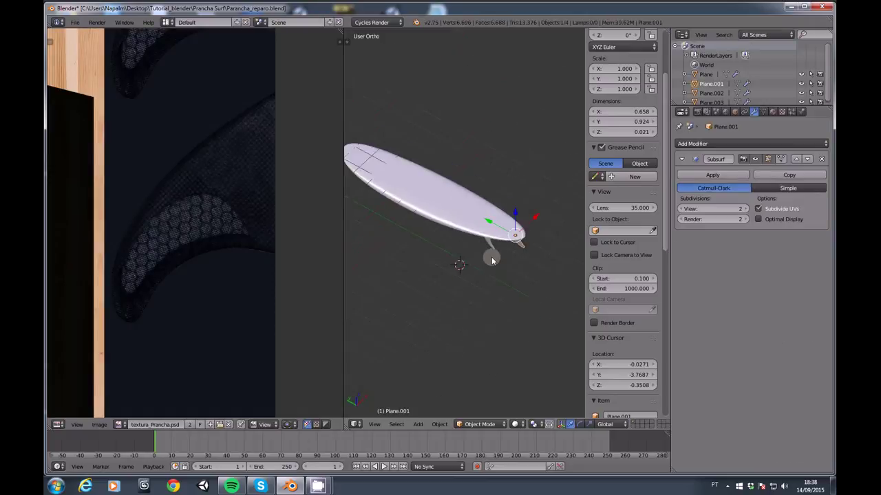
scroll(489, 252, "down", 1)
left_click(518, 425)
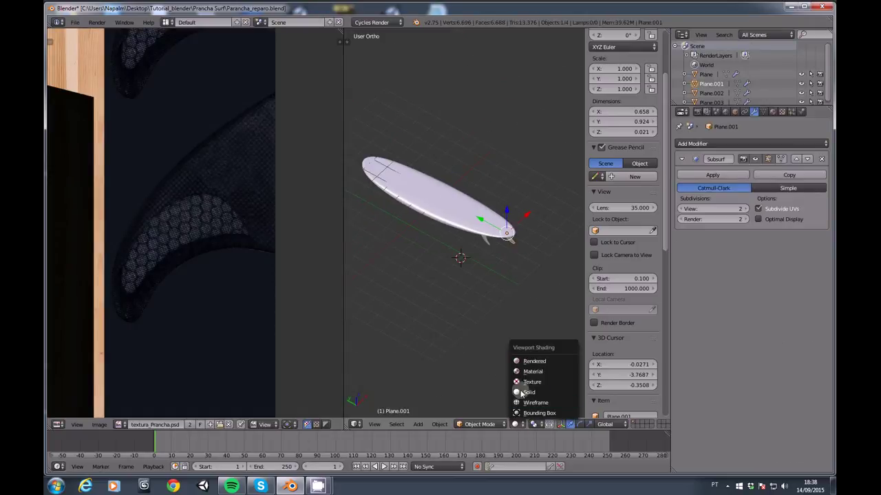
left_click(531, 384)
mouse_move(472, 282)
middle_mouse_down()
mouse_move(473, 292)
mouse_move(476, 283)
mouse_move(490, 287)
mouse_move(482, 314)
mouse_move(501, 322)
mouse_move(514, 296)
mouse_move(503, 314)
mouse_move(502, 285)
middle_mouse_up()
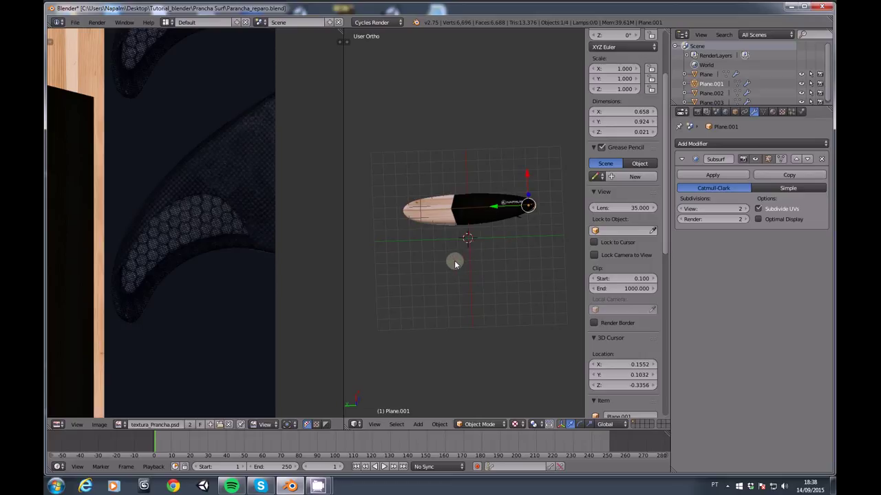
Add a plane and scale it by 20 to make a 40 × 40 floor under the board
key("shift+a")
left_click(499, 66)
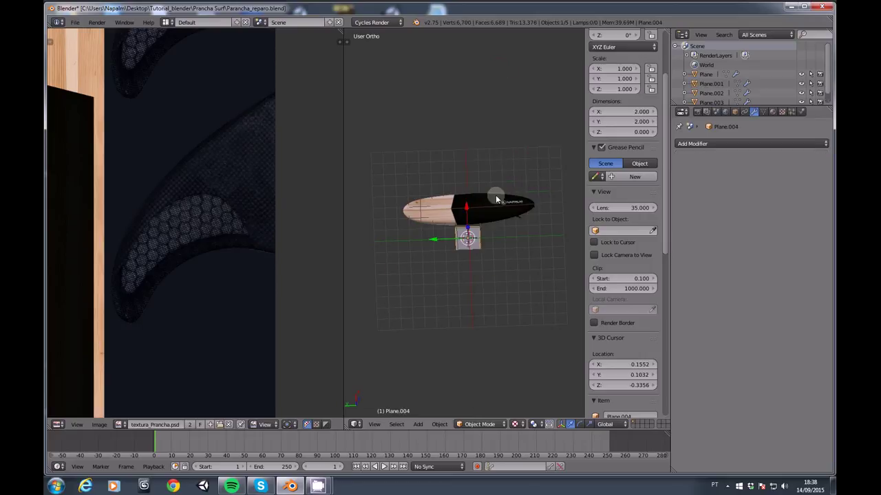
type("s20")
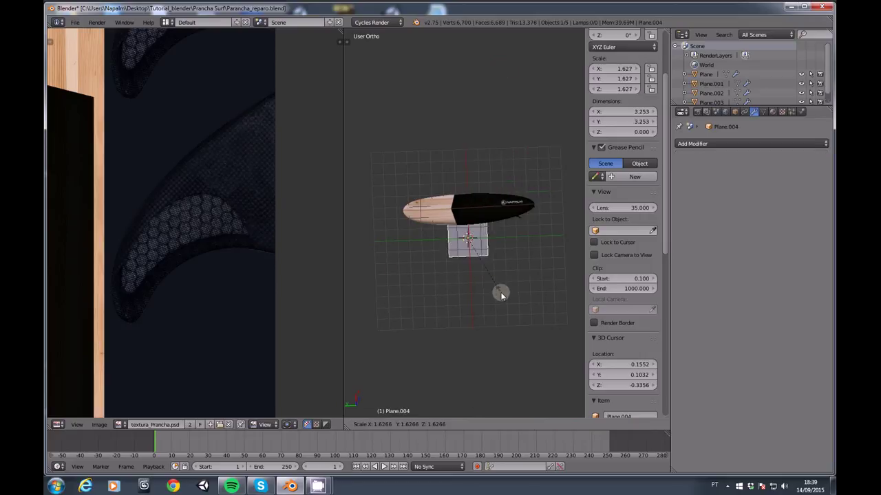
key("Return")
mouse_move(500, 293)
middle_mouse_down()
mouse_move(499, 253)
mouse_move(491, 266)
mouse_move(422, 188)
mouse_move(421, 199)
middle_mouse_up()
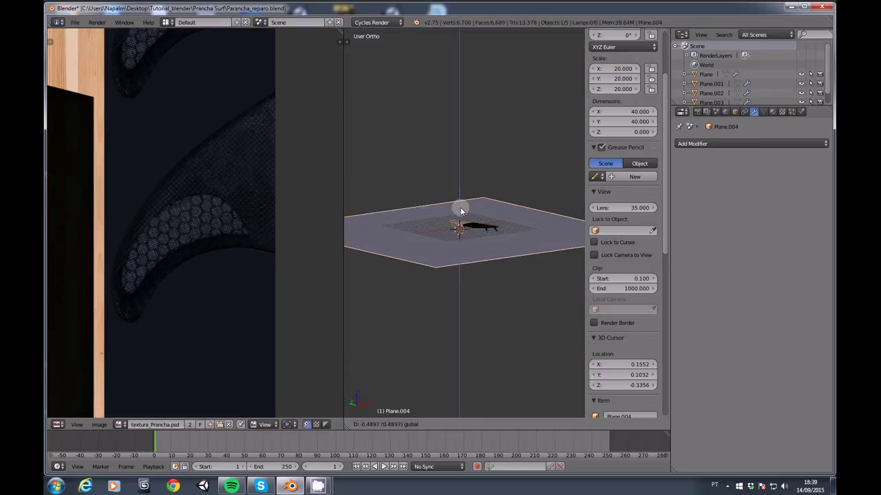
middle_click_drag(467, 219, 503, 262)
scroll(503, 259, "up", 3)
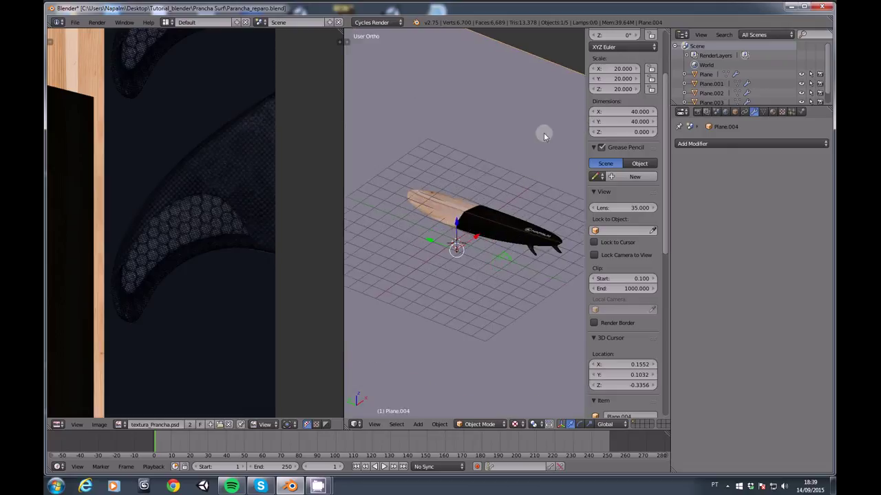
key("t")
scroll(280, 223, "down", 1)
scroll(280, 227, "down", 2)
Turn the left area into a second 3D view with its side panels hidden
left_click(58, 424)
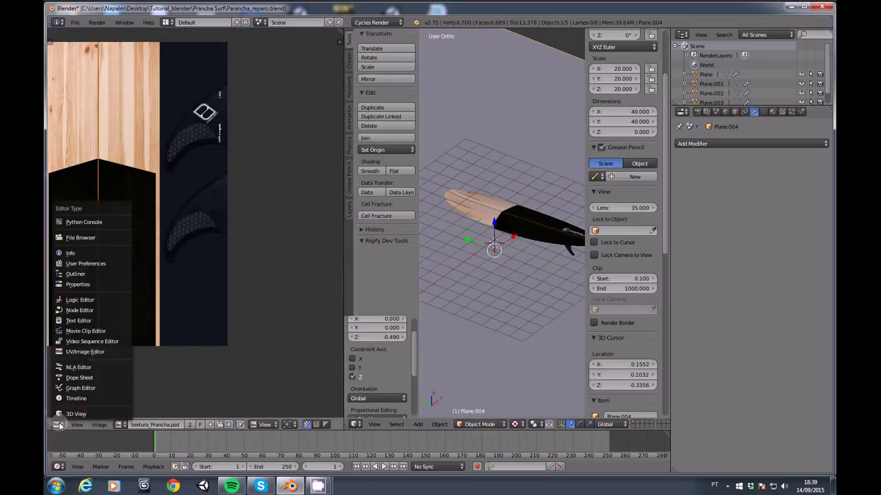
left_click(75, 411)
key("t")
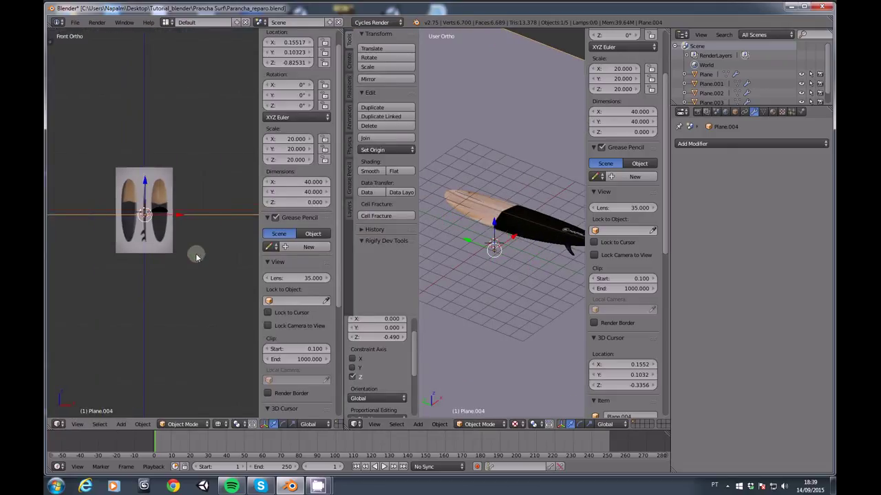
key("n")
mouse_move(210, 200)
middle_mouse_down()
mouse_move(197, 232)
mouse_move(175, 194)
middle_mouse_up()
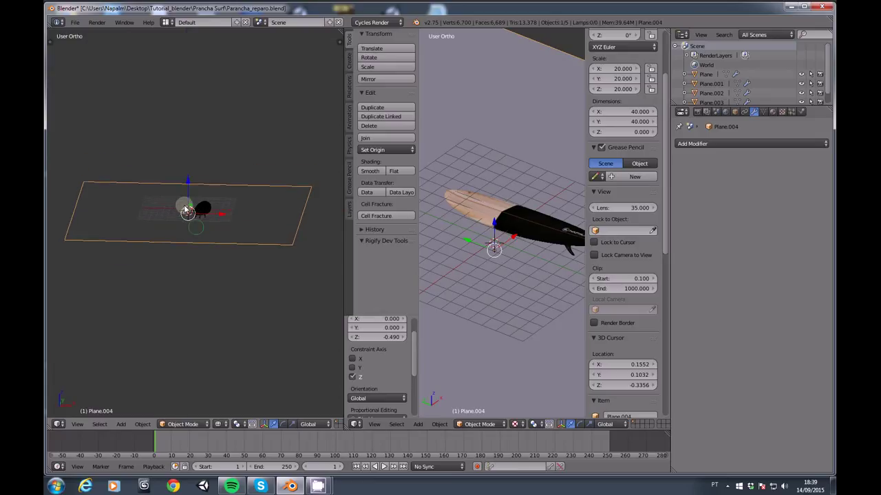
Add a camera and split the right 3D view into two stacked views
key("shift+a")
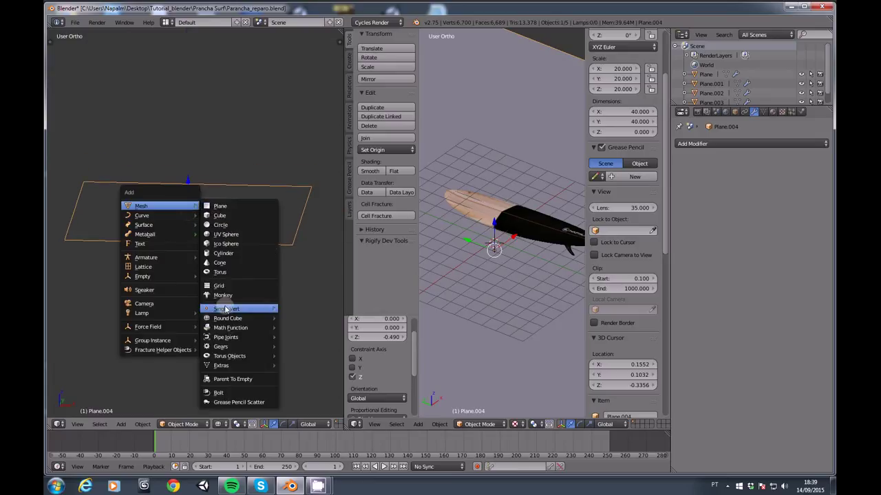
left_click(160, 302)
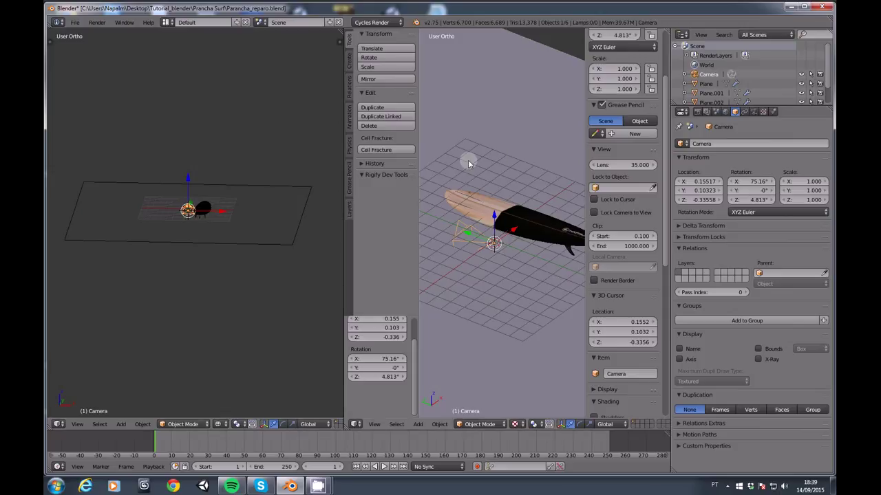
key("t")
key("n")
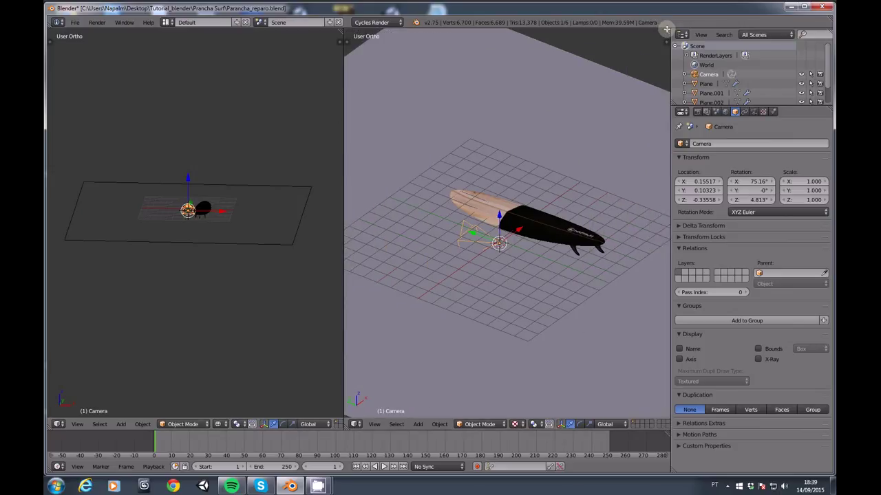
left_click_drag(663, 27, 584, 207)
Look through the camera, then turn it to face along the board and place it to the left
key("KP_0")
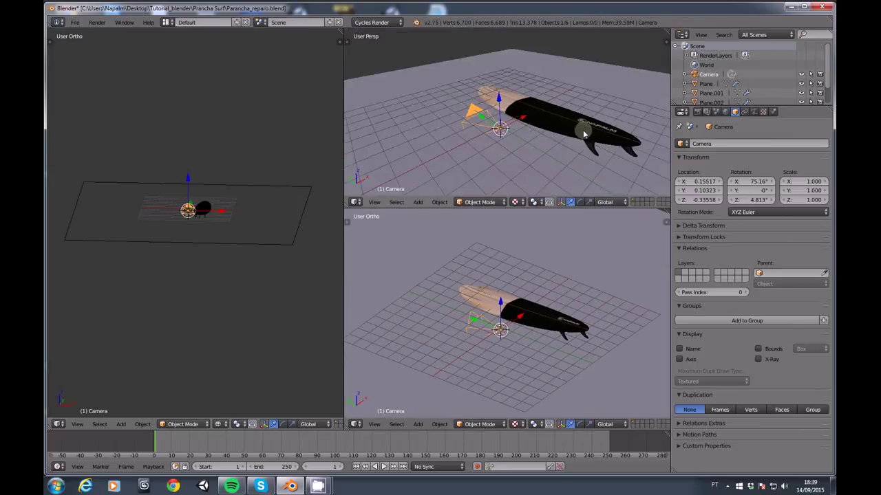
scroll(184, 205, "up", 1)
key("KP_7")
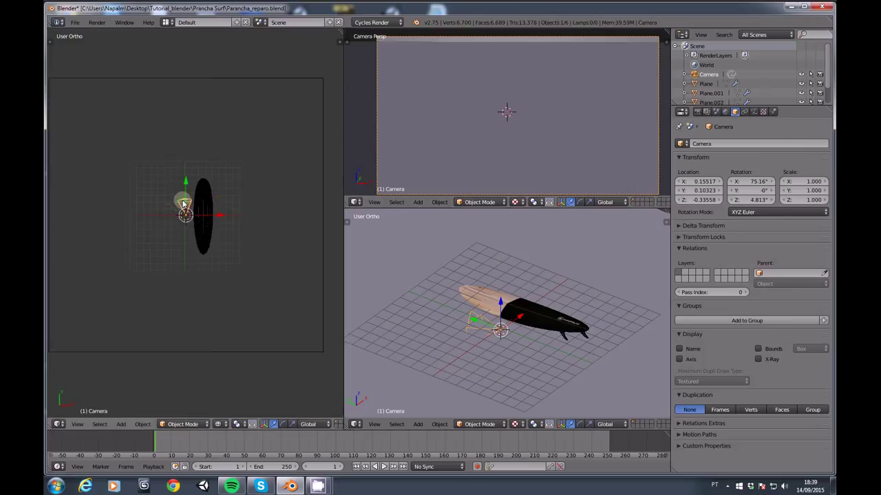
scroll(199, 204, "up", 3)
key("r")
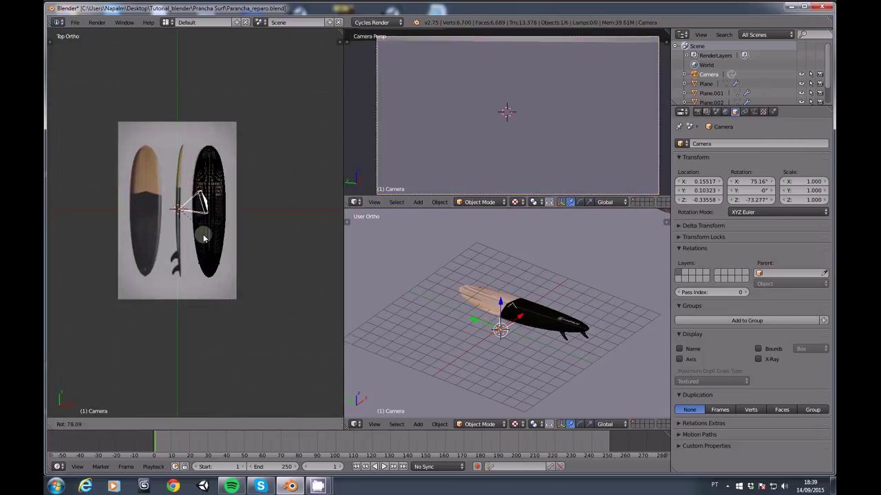
left_click(218, 241)
key("g")
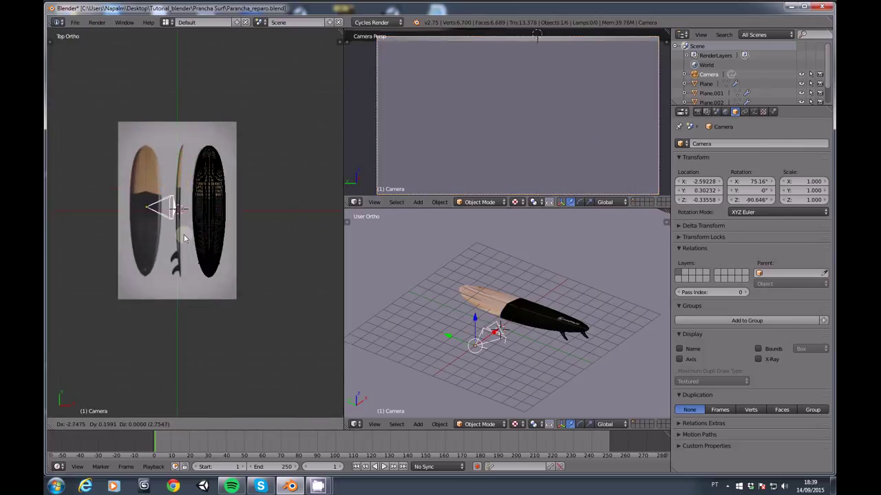
left_click(185, 238)
Tilt the camera downward, raise it above the board, and recentre the board in frame
key("KP_1")
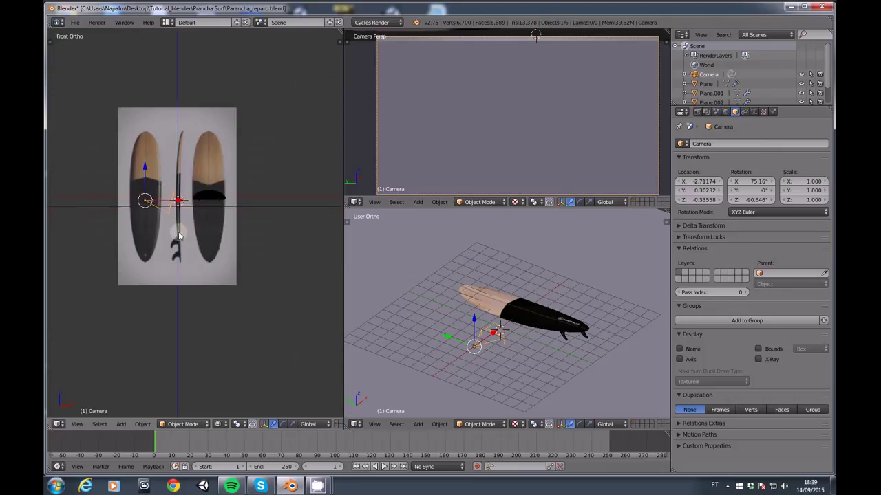
key("r")
left_click(197, 297)
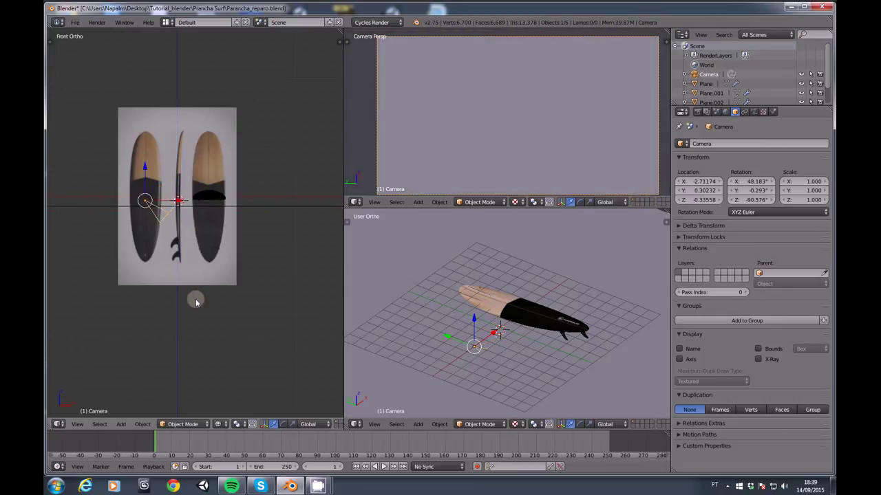
key("g")
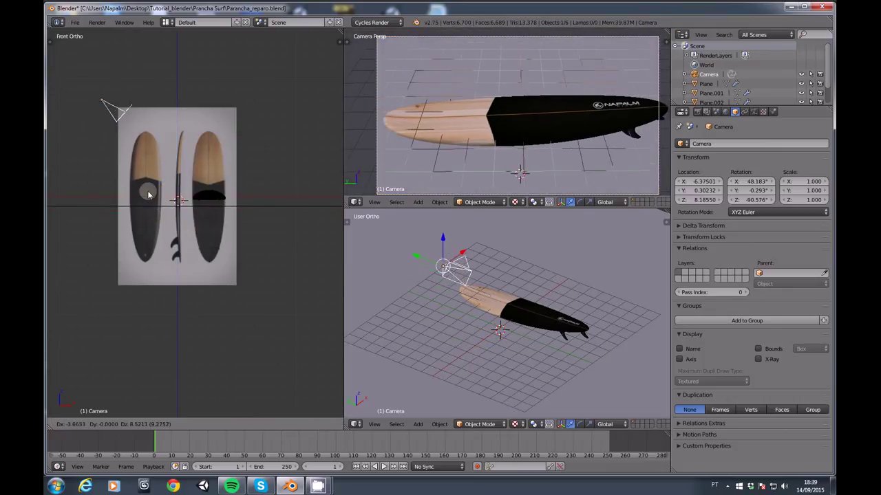
left_click(141, 186)
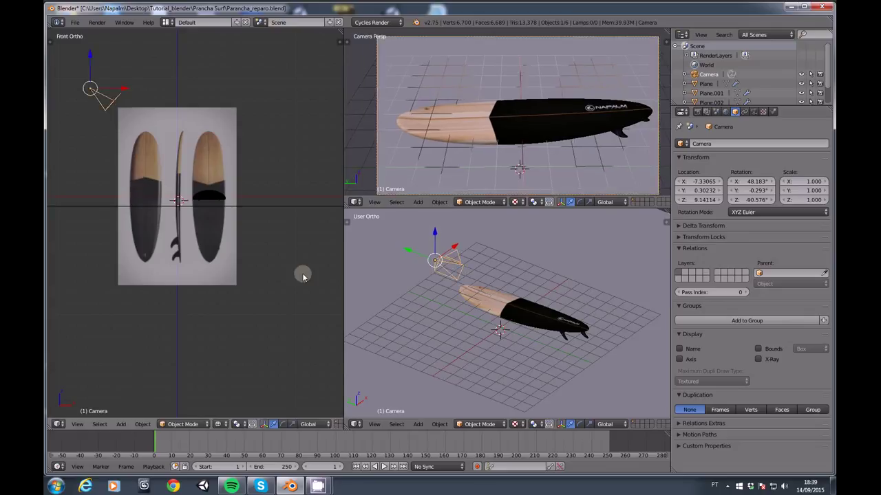
middle_click_drag(207, 232, 209, 234)
key("KP_7")
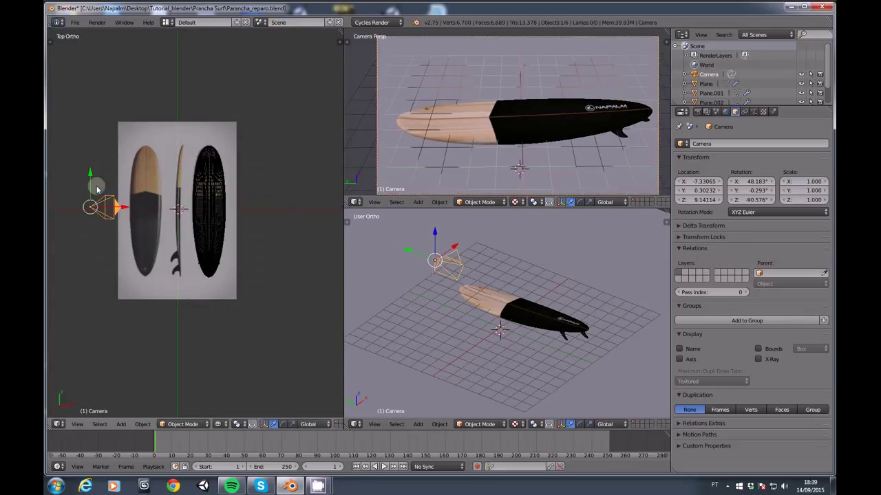
left_click_drag(90, 185, 91, 190)
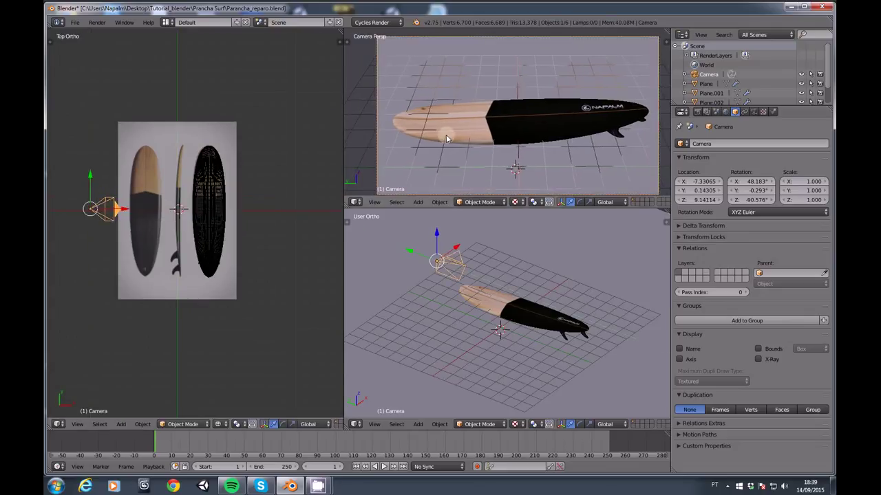
Switch the camera view to Rendered shading for a live Cycles preview
left_click(533, 201)
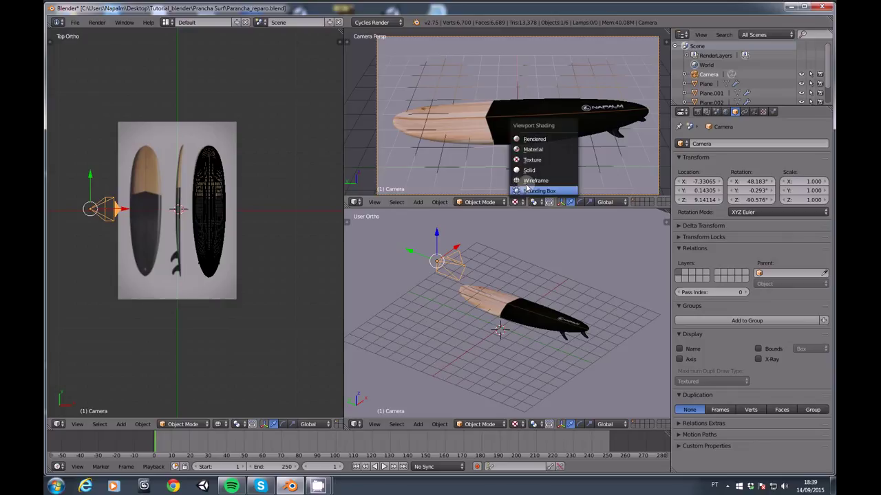
left_click(535, 139)
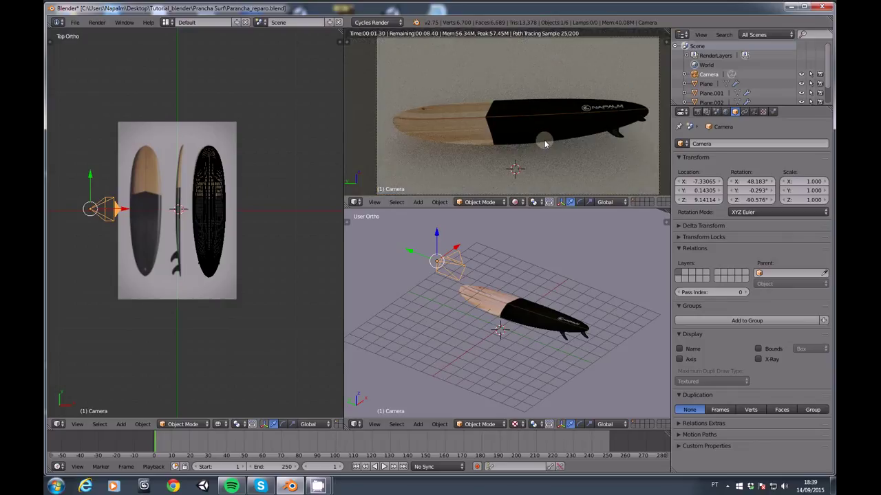
left_click(725, 111)
key("alt+z")
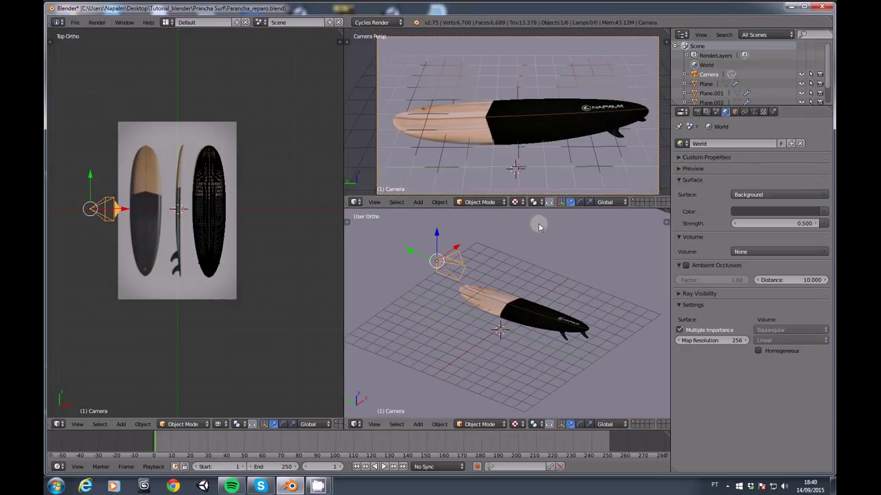
left_click(517, 203)
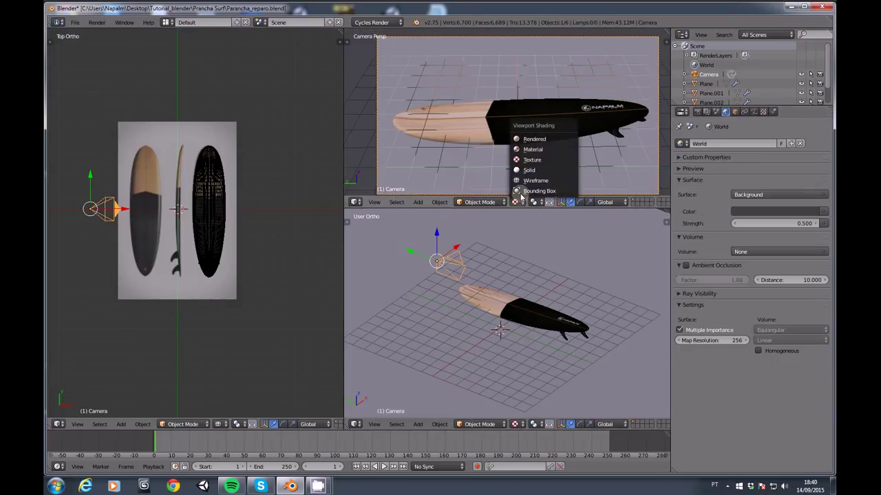
left_click(534, 140)
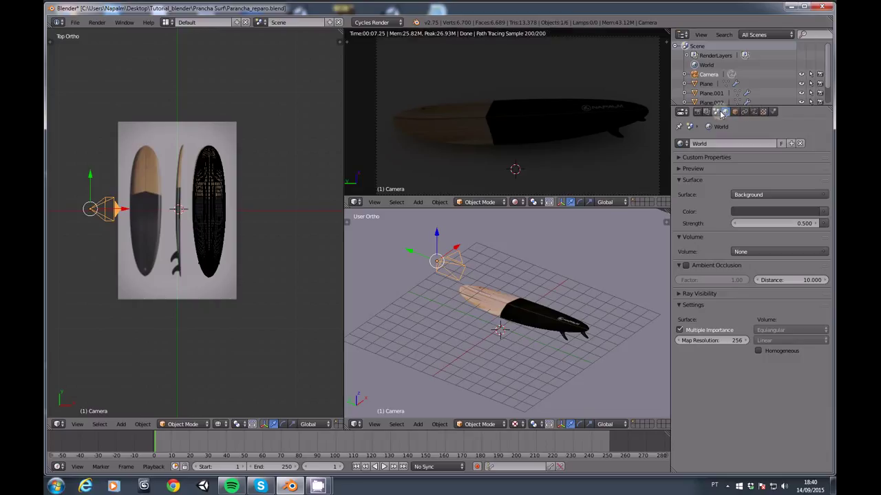
Set the world Surface Color to a Sky Texture
left_click(750, 195)
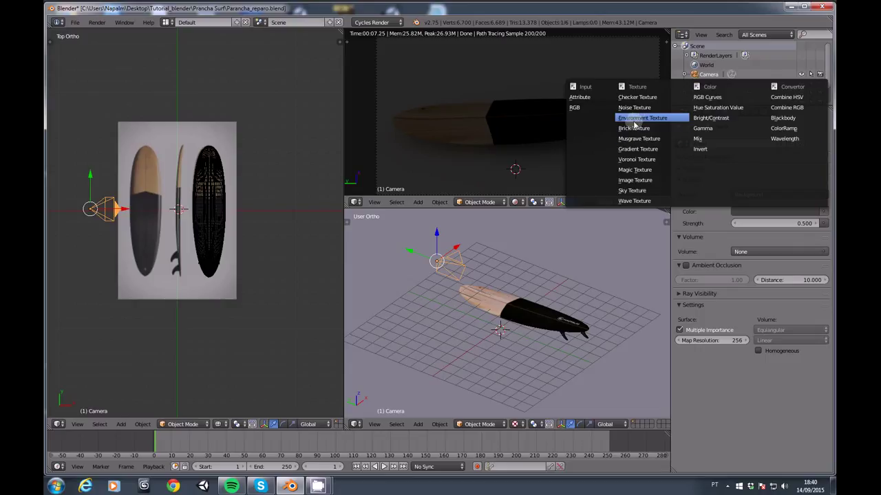
left_click(629, 192)
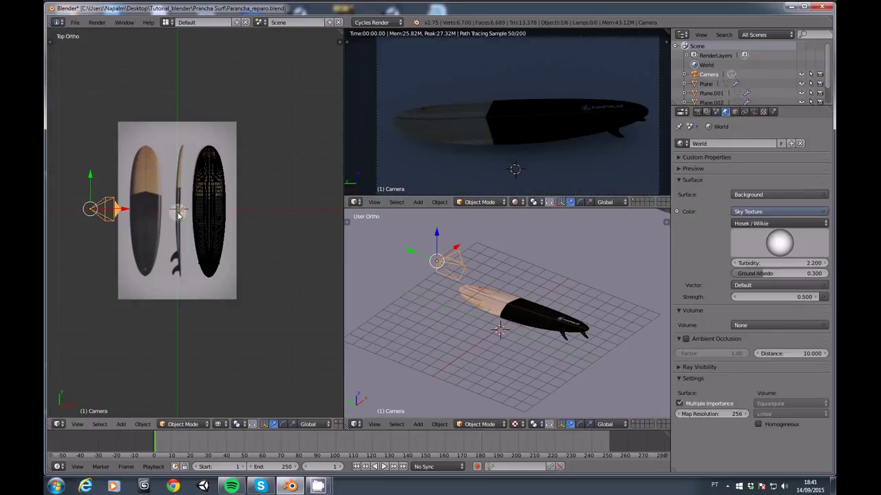
scroll(178, 216, "down", 1)
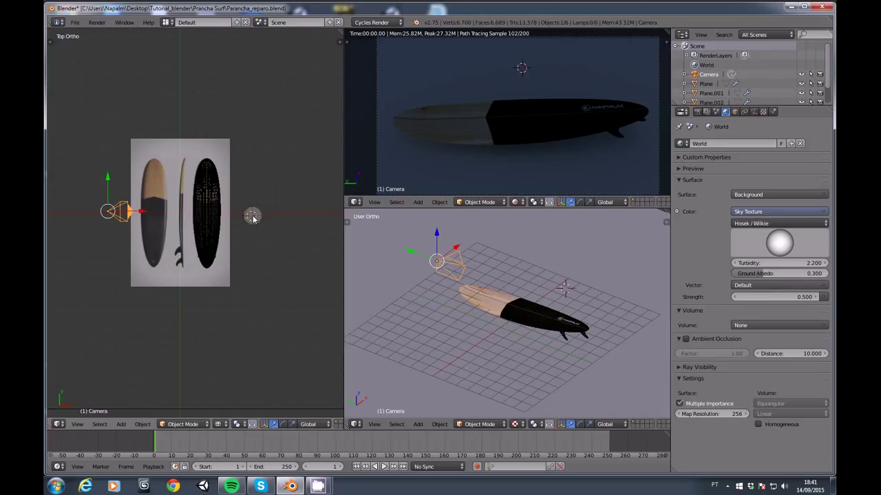
Add a sun lamp, slant it in front view, and raise it above the board
key("shift+a")
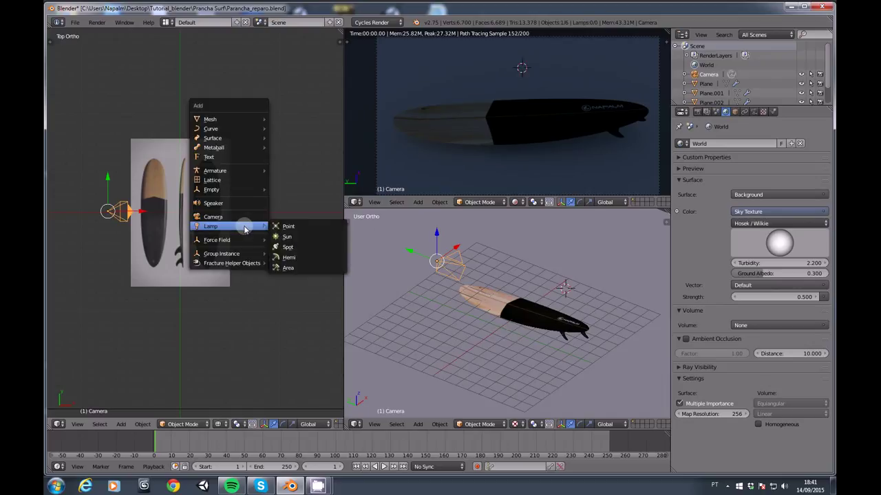
left_click(298, 237)
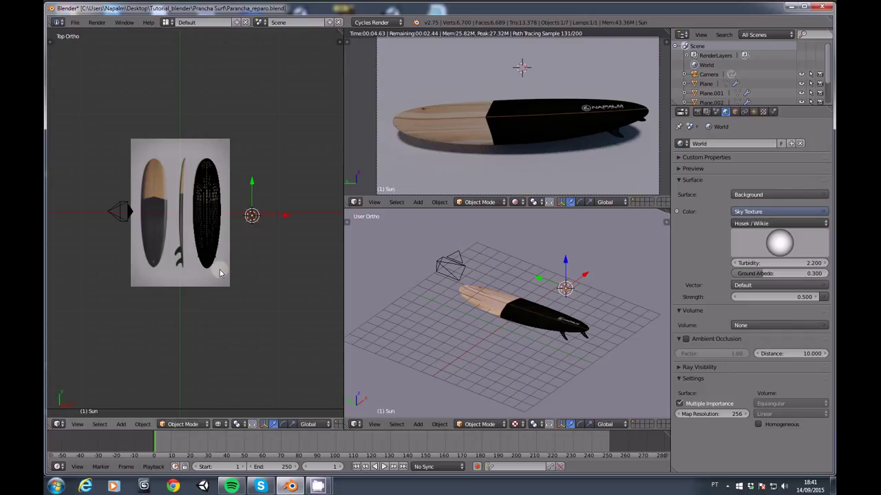
key("KP_1")
key("r")
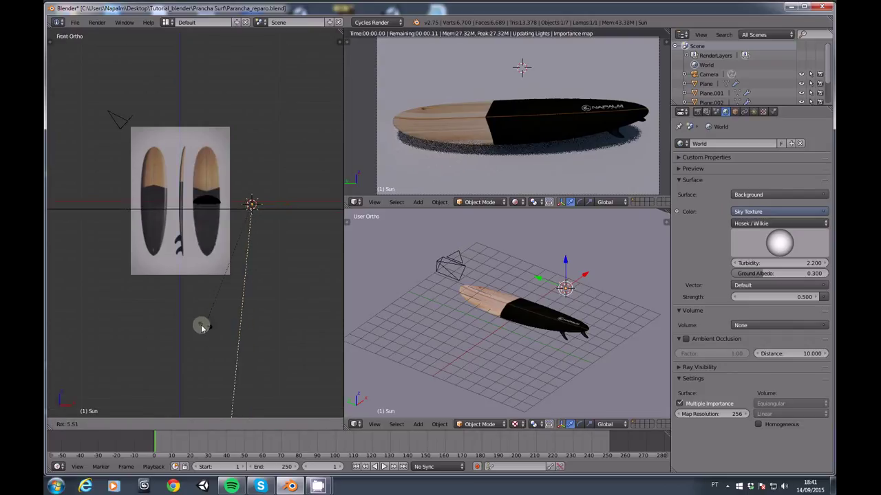
left_click(179, 341)
key("g")
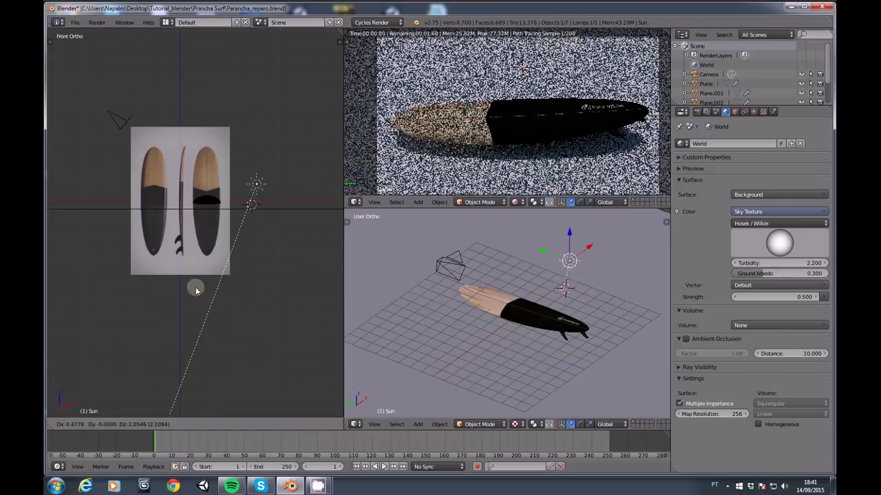
left_click(189, 234)
Turn the sun's direction from the top view so the board casts a shadow, then open Render settings
key("KP_7")
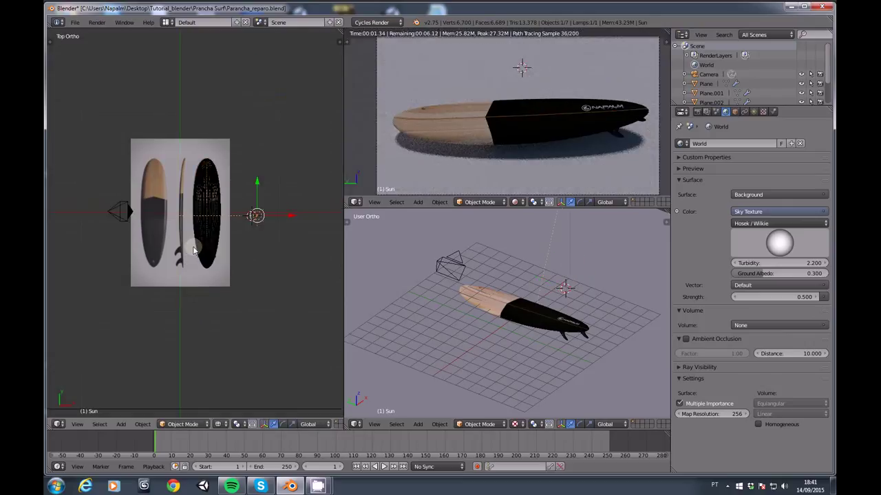
key("r")
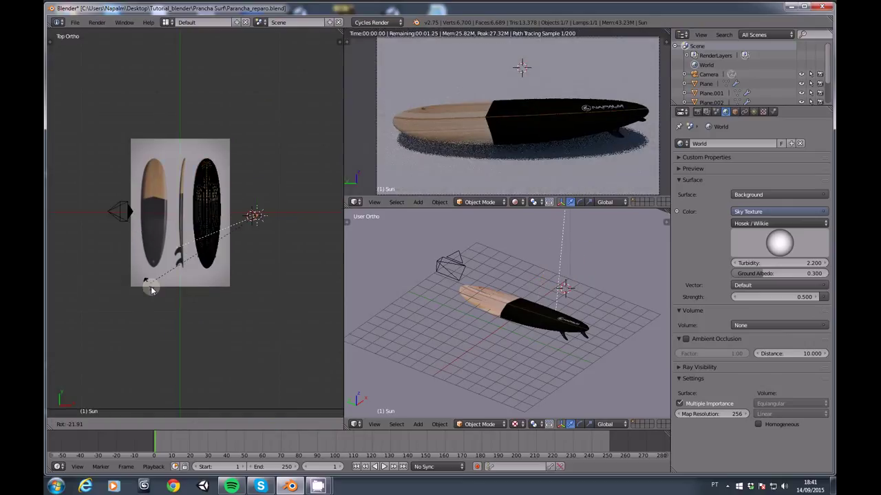
left_click(168, 308)
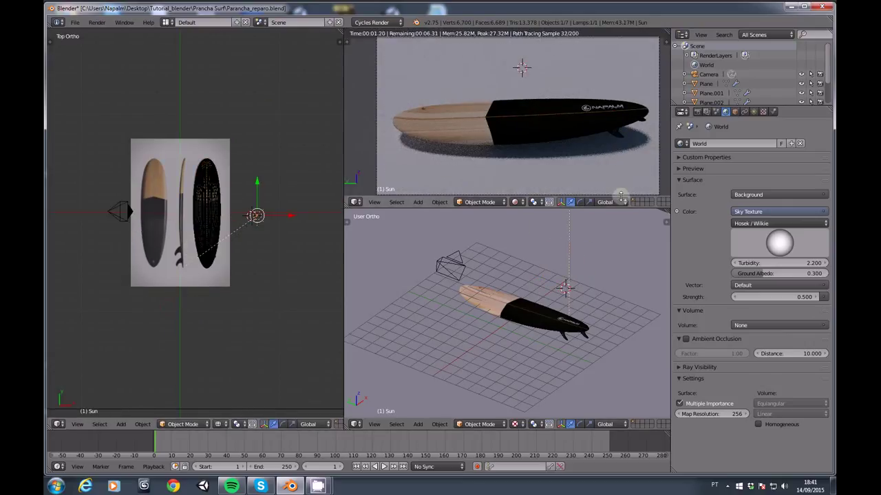
left_click(697, 111)
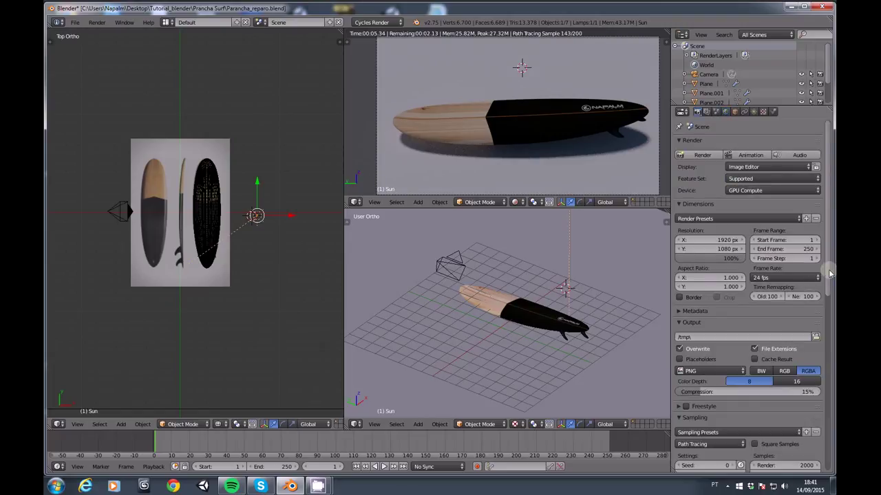
Turn the lower-right view into a Node Editor showing the third surfboard's PRANCHA material nodes
scroll(830, 274, "down", 5)
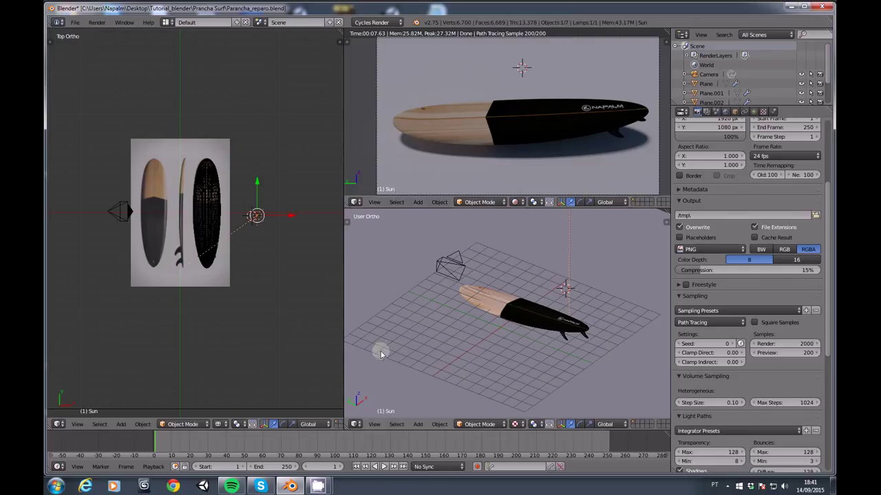
left_click(356, 425)
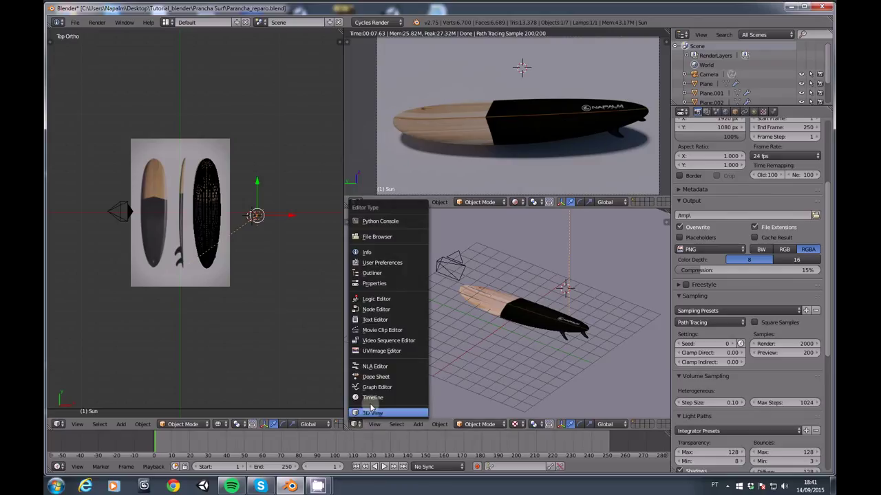
left_click(375, 312)
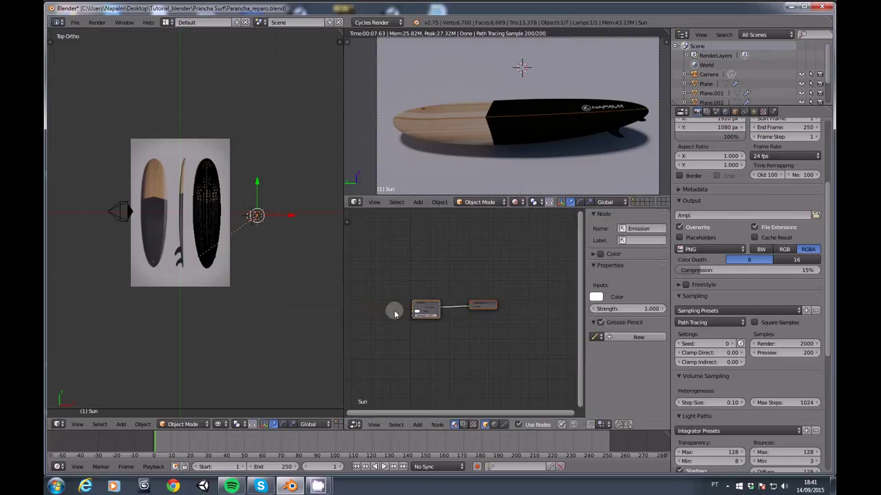
right_click(517, 139)
middle_click_drag(415, 272, 443, 273)
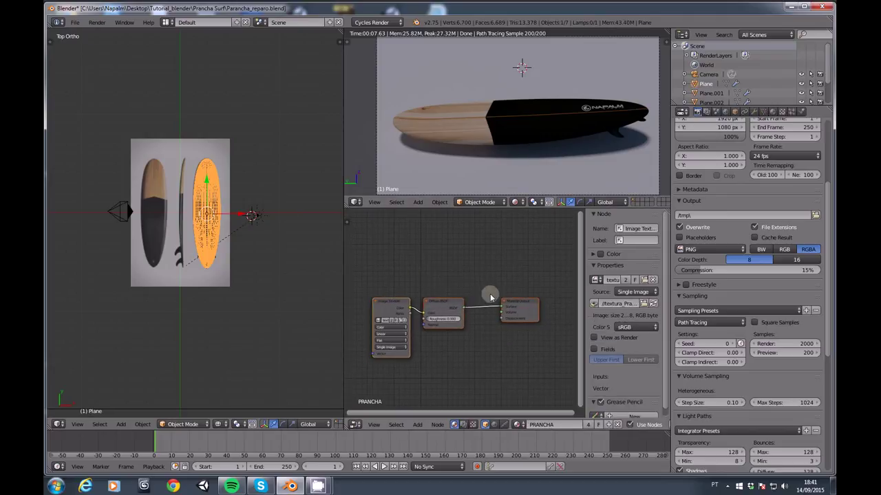
Maximize the node editor, spread out the nodes, and insert a Mix Shader between Diffuse BSDF and Material Output
key("shift+space")
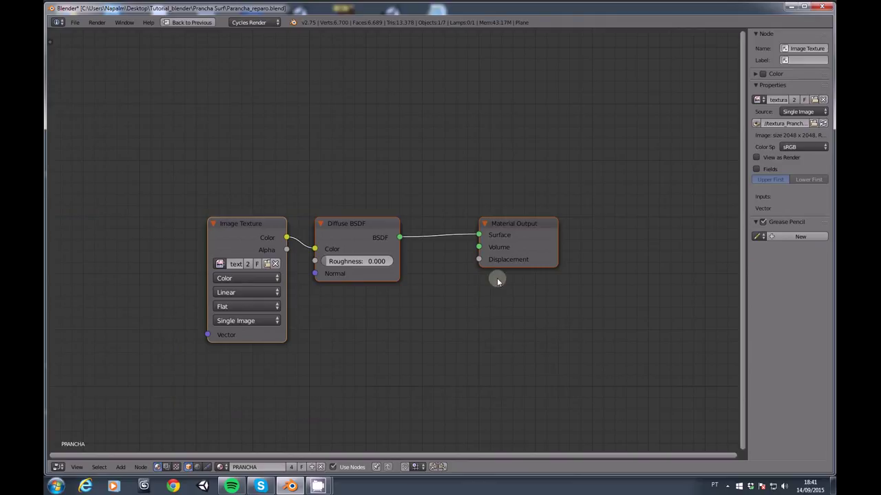
left_click_drag(527, 242, 565, 241)
left_click_drag(249, 237, 160, 238)
left_click(320, 234)
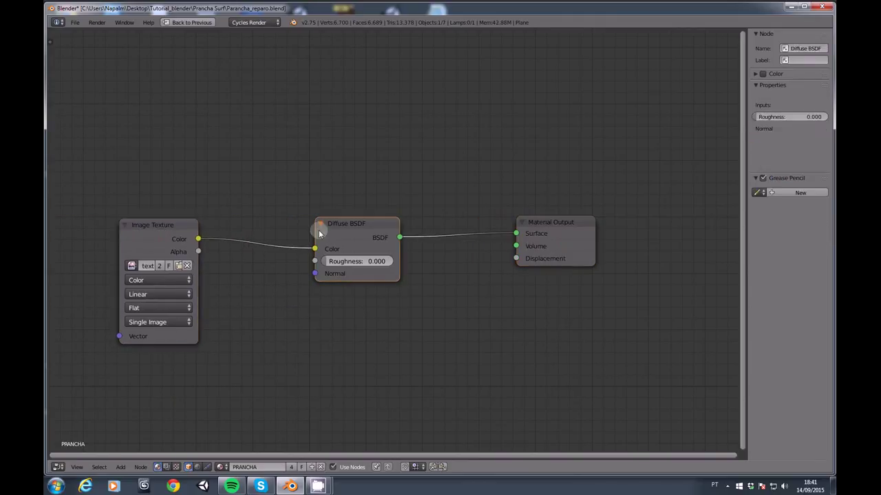
left_click_drag(319, 234, 259, 235)
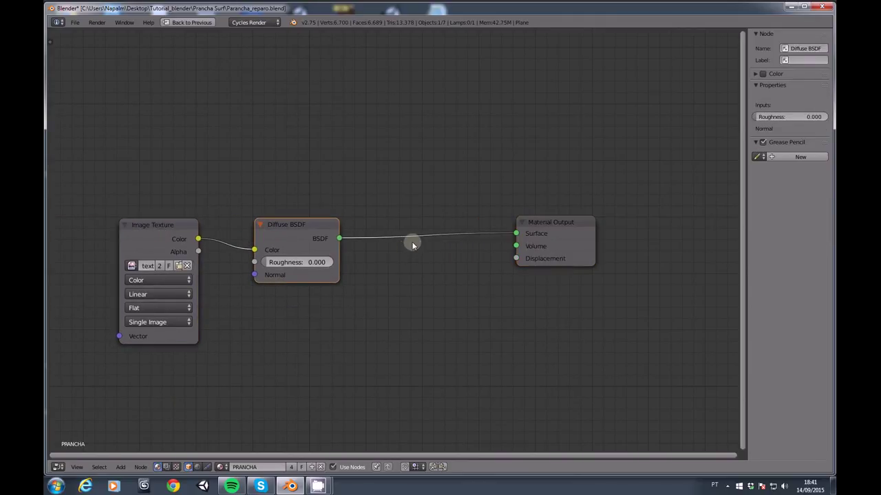
key("shift+a")
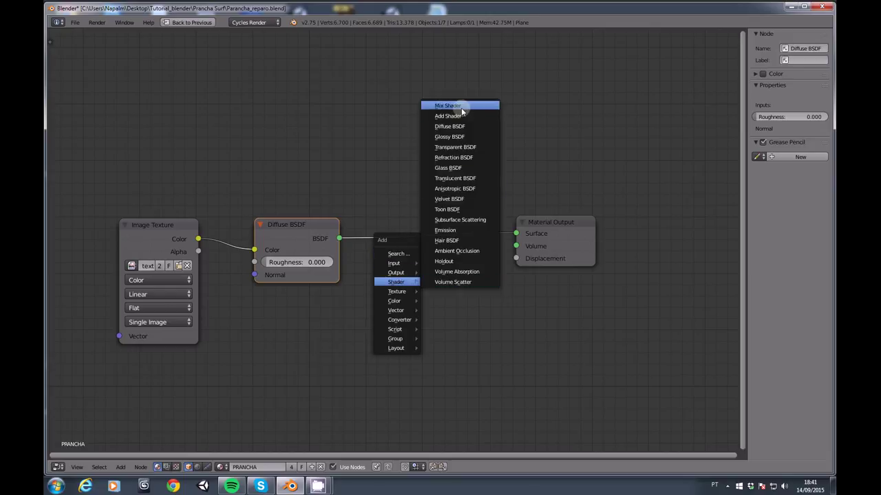
left_click(460, 107)
left_click(408, 183)
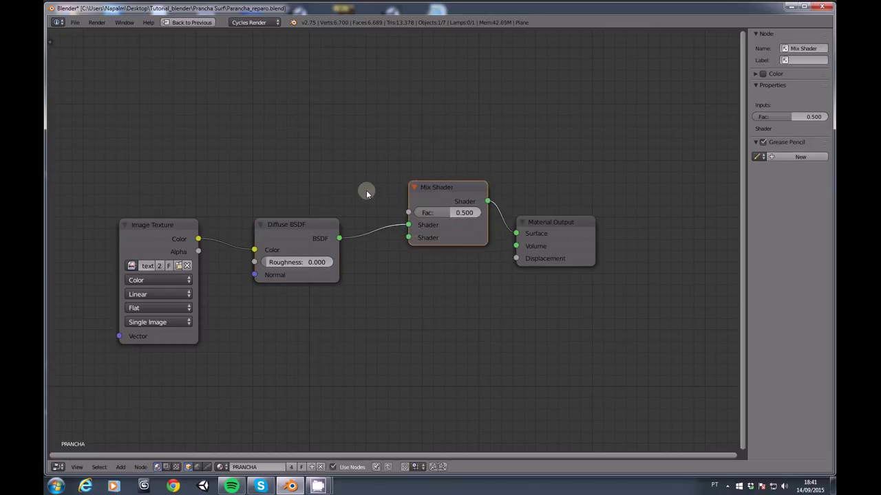
Add a Glossy BSDF above the Diffuse node and connect it to the Mix Shader's second input
key("shift+a")
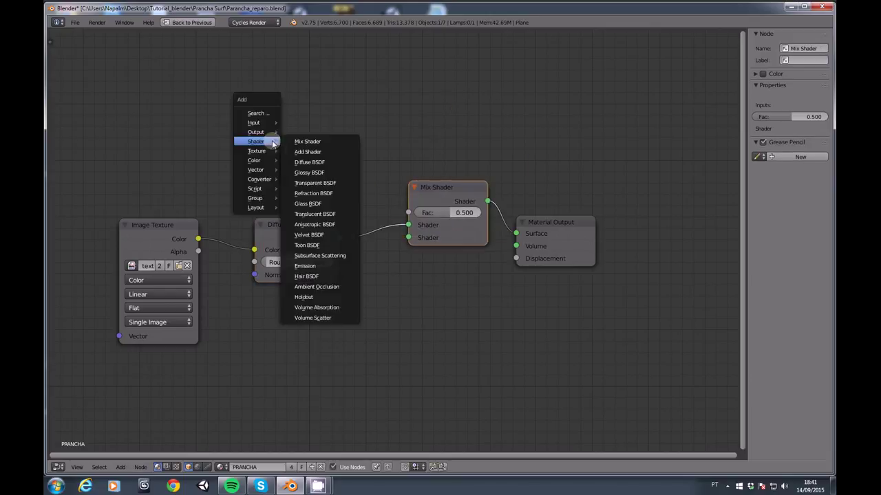
left_click(315, 171)
left_click(229, 123)
left_click_drag(315, 142, 408, 237)
Lower Glossy roughness to 0.142 and try mix factors 1, then 0, settling on 0.445
key("ctrl+Up")
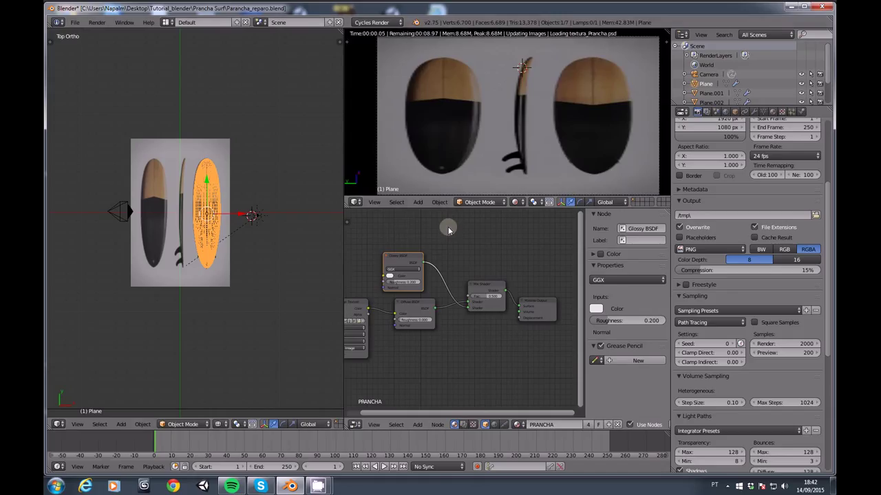
left_click_drag(482, 302, 511, 298)
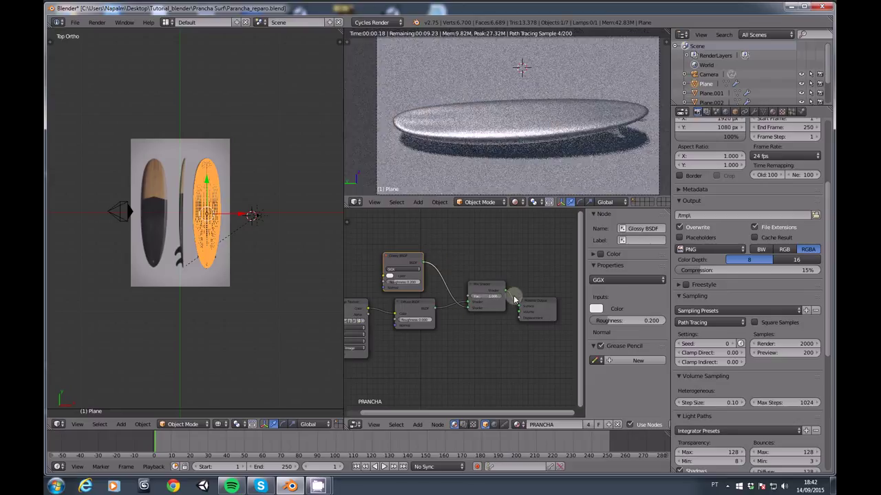
scroll(420, 282, "up", 1)
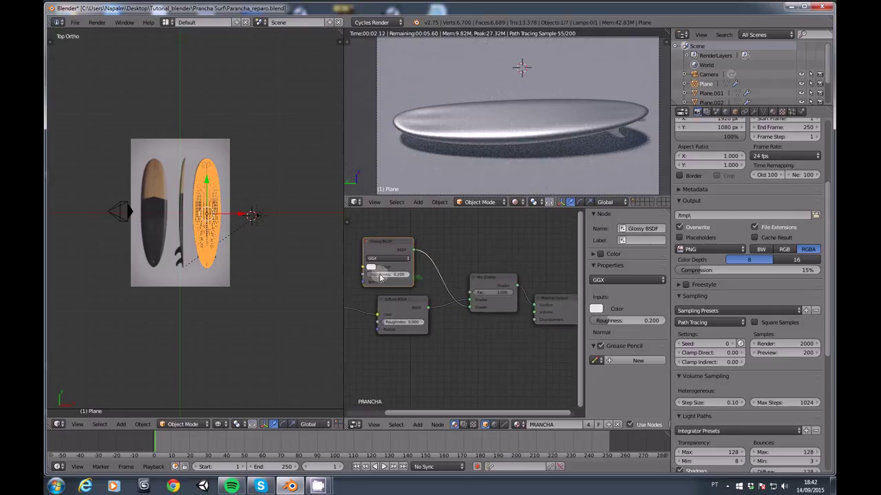
left_click_drag(389, 275, 368, 275)
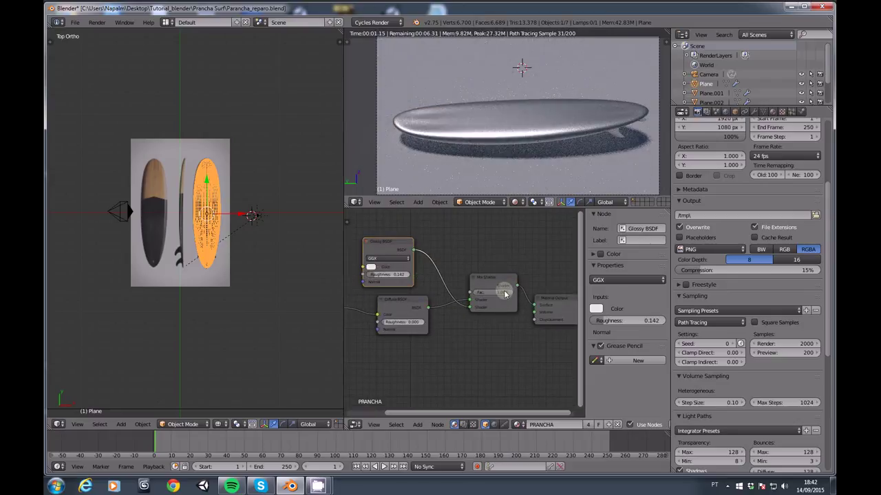
left_click_drag(504, 294, 460, 295)
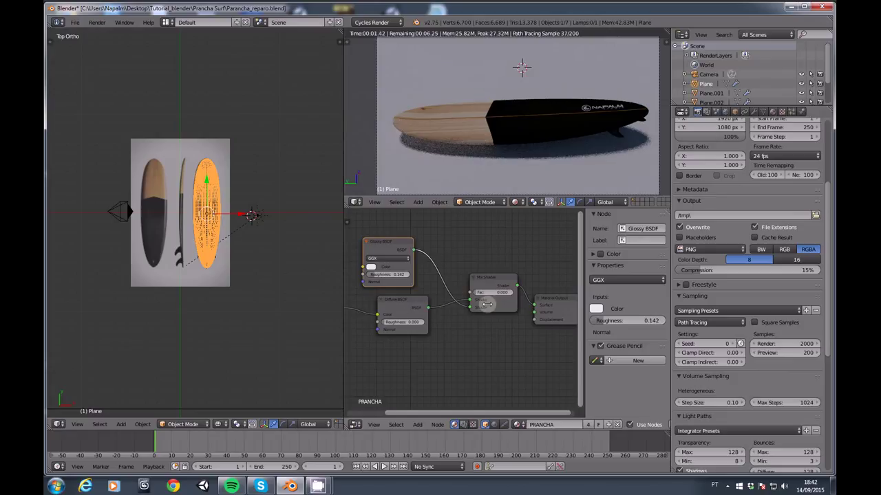
left_click_drag(479, 295, 509, 296)
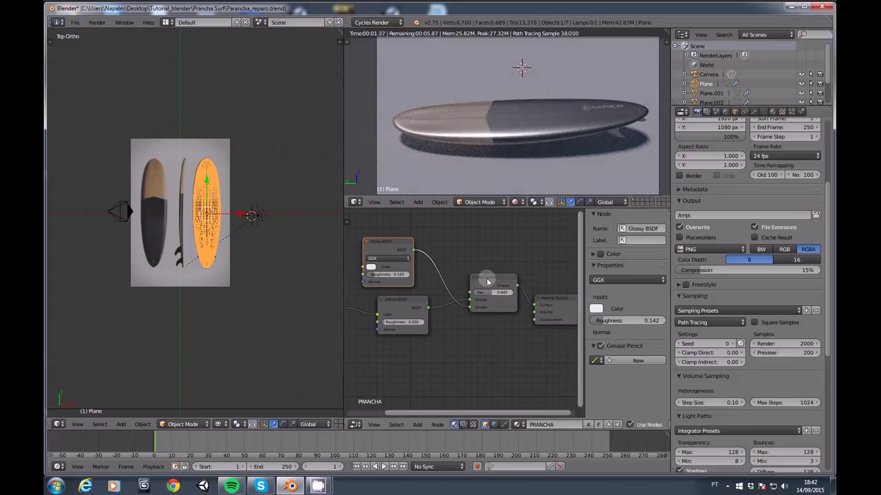
Add a Fresnel node (IOR 1.450) above the glossy node and link it to the Mix Shader's Fac
middle_click_drag(470, 278, 467, 303)
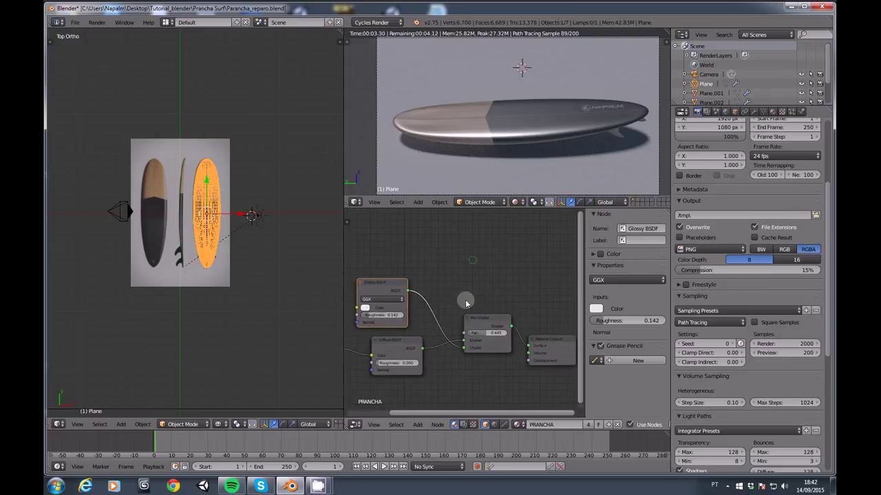
key("shift+a")
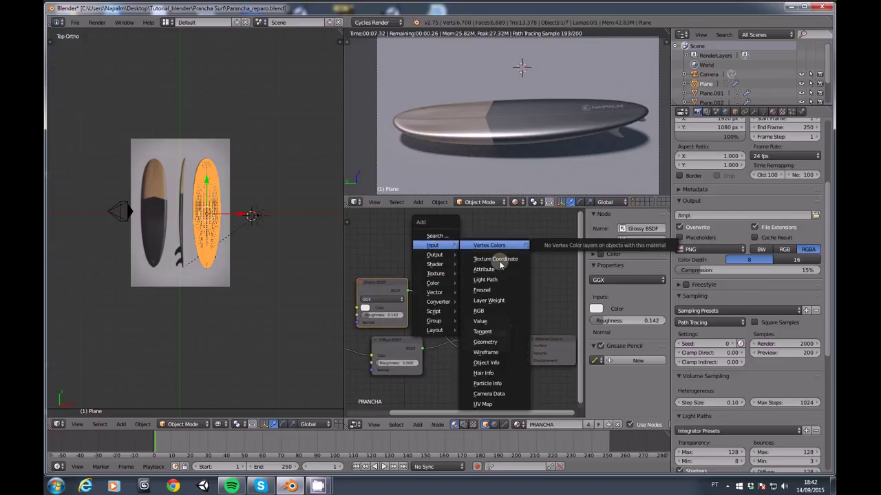
left_click(481, 290)
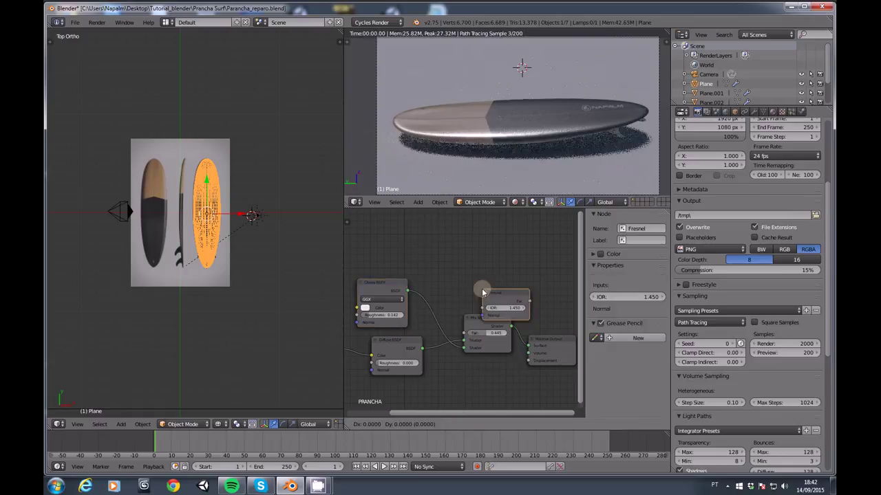
left_click(379, 238)
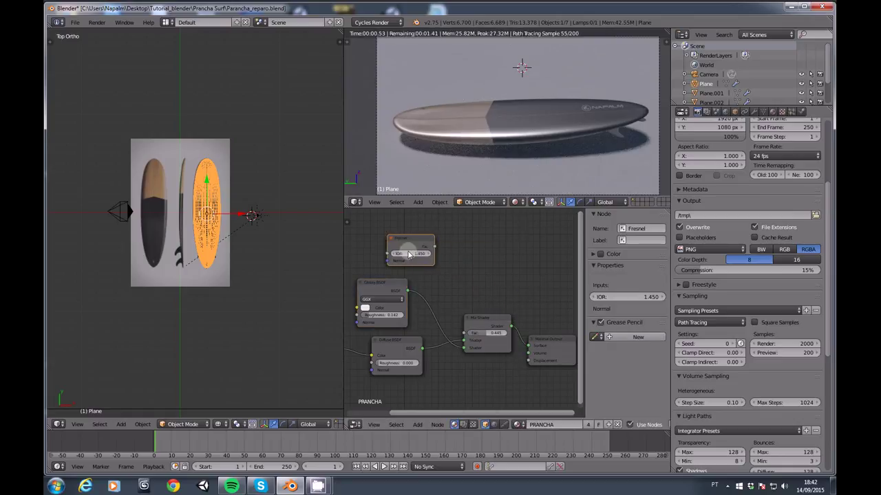
left_click_drag(435, 248, 446, 277)
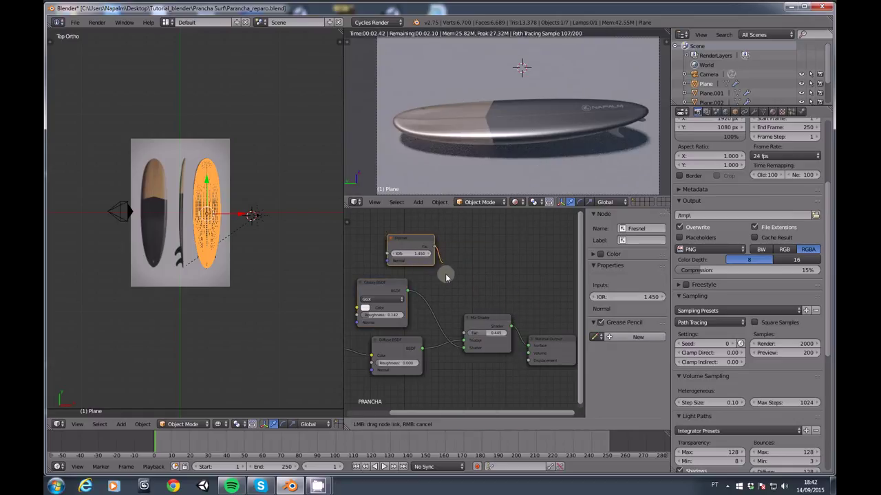
left_click_drag(455, 324, 465, 333)
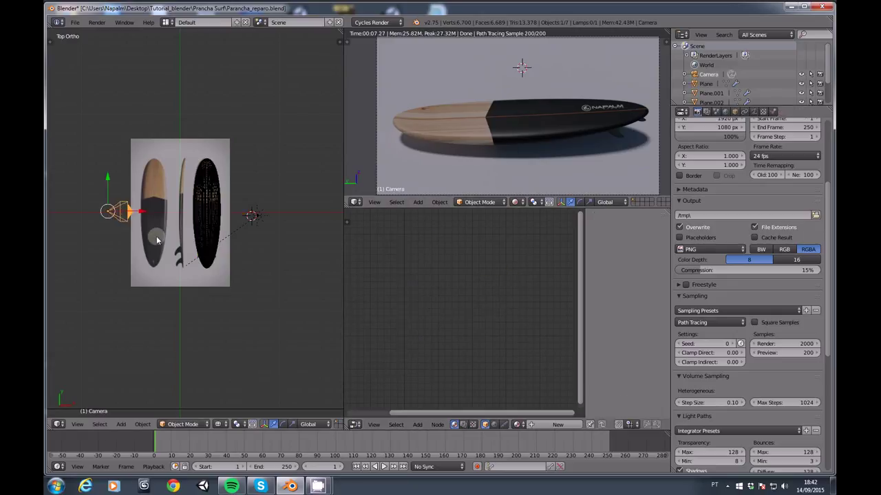
In Front view, move the camera up and retilt it so the board sits higher in frame
key("KP_1")
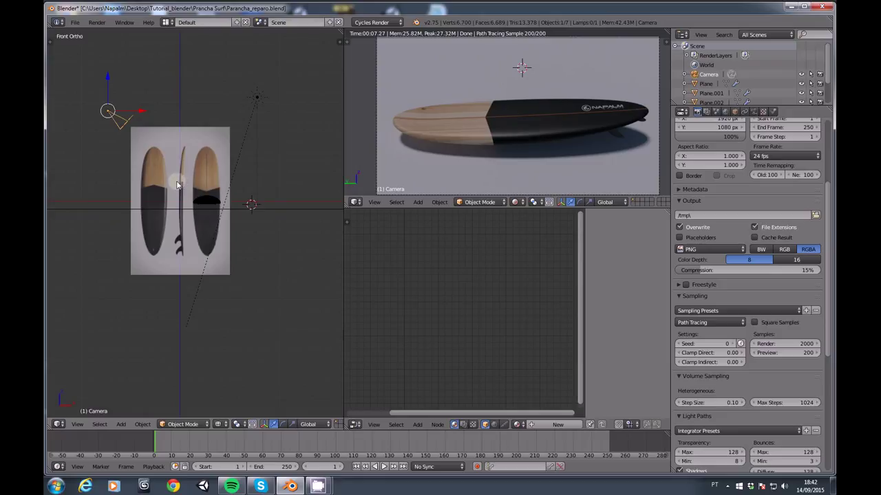
key("g")
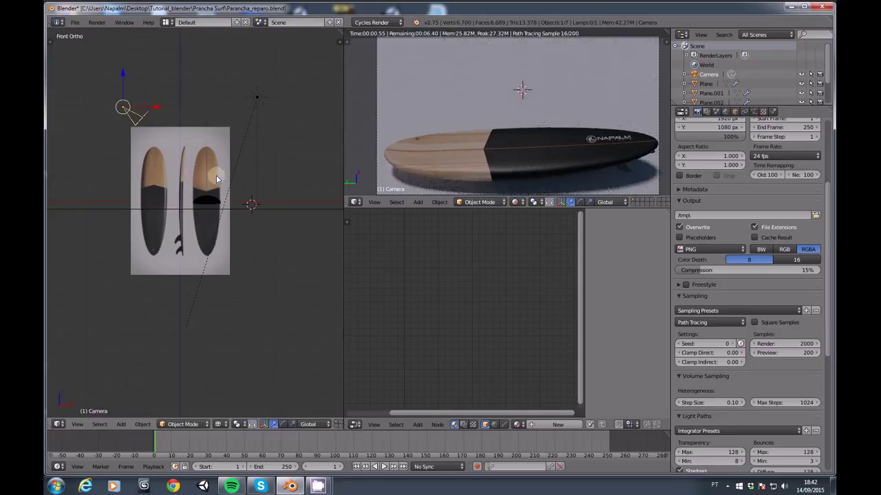
key("r")
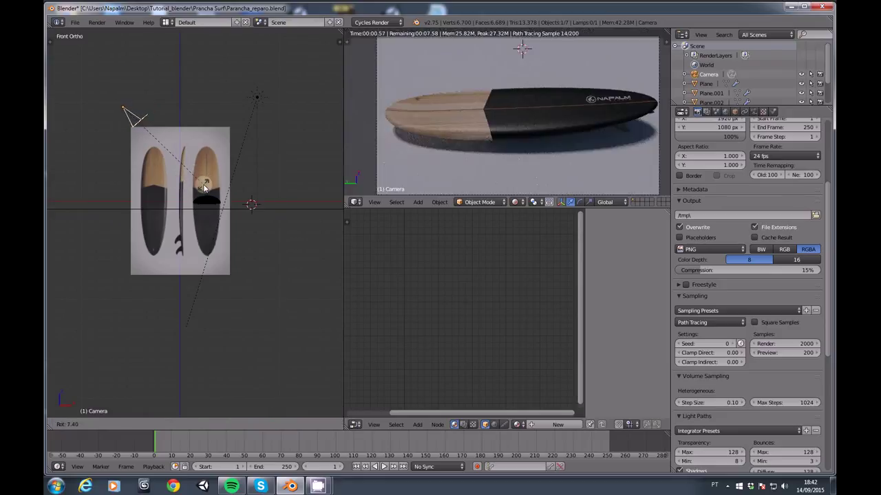
left_click(199, 180)
key("g")
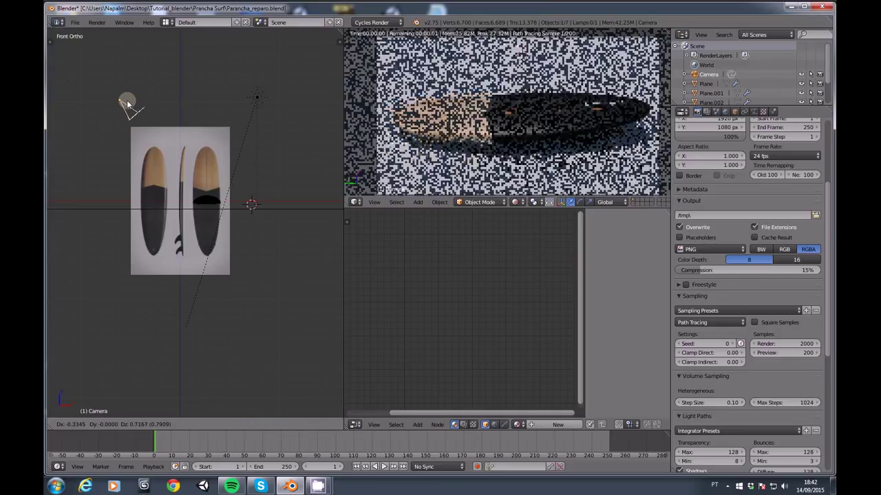
left_click(126, 102)
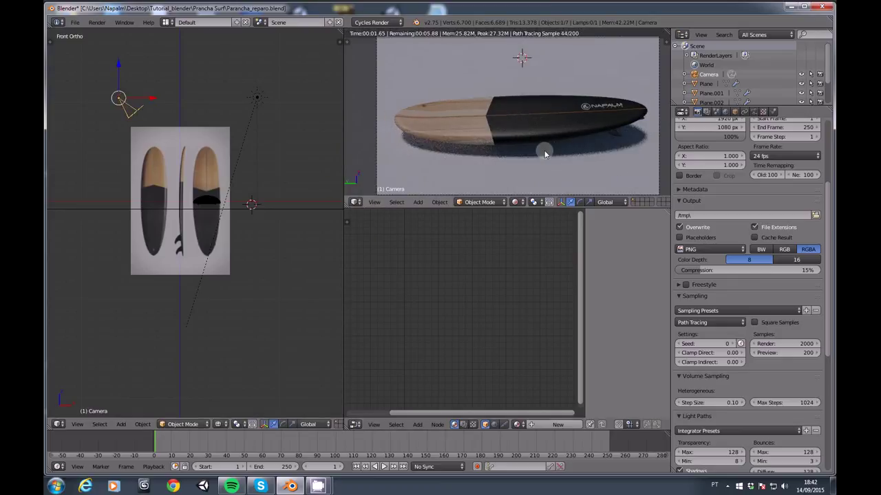